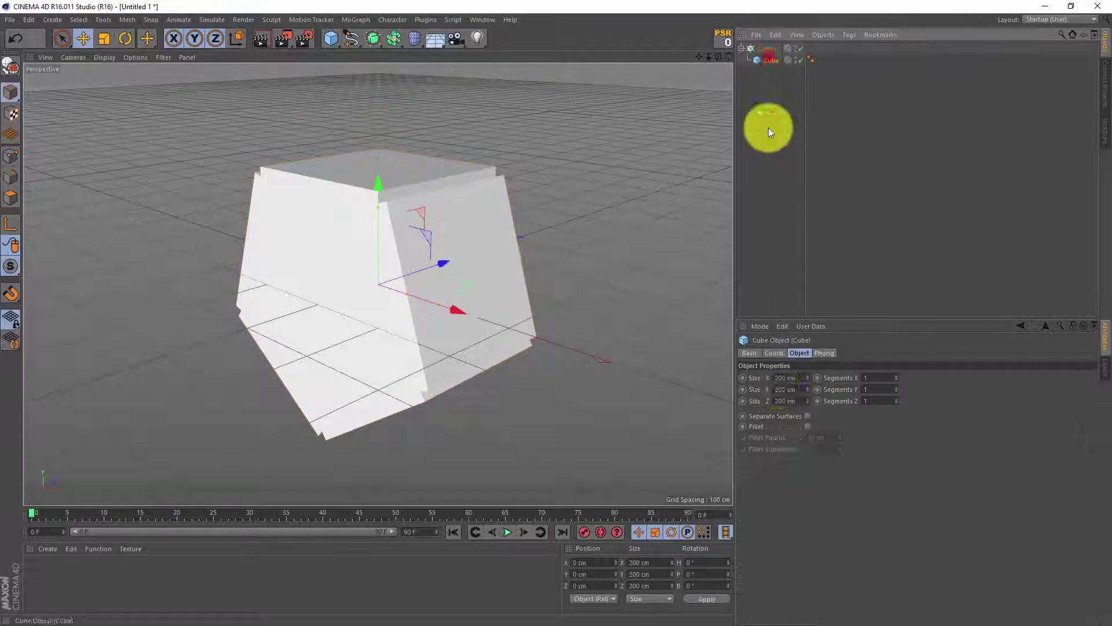
# - Set the cube's Y size to 10 cm and enable its fillet with a 1 cm radius and subdivision 1
pyautogui.moveTo(807, 388); pyautogui.dragTo(805, 436)
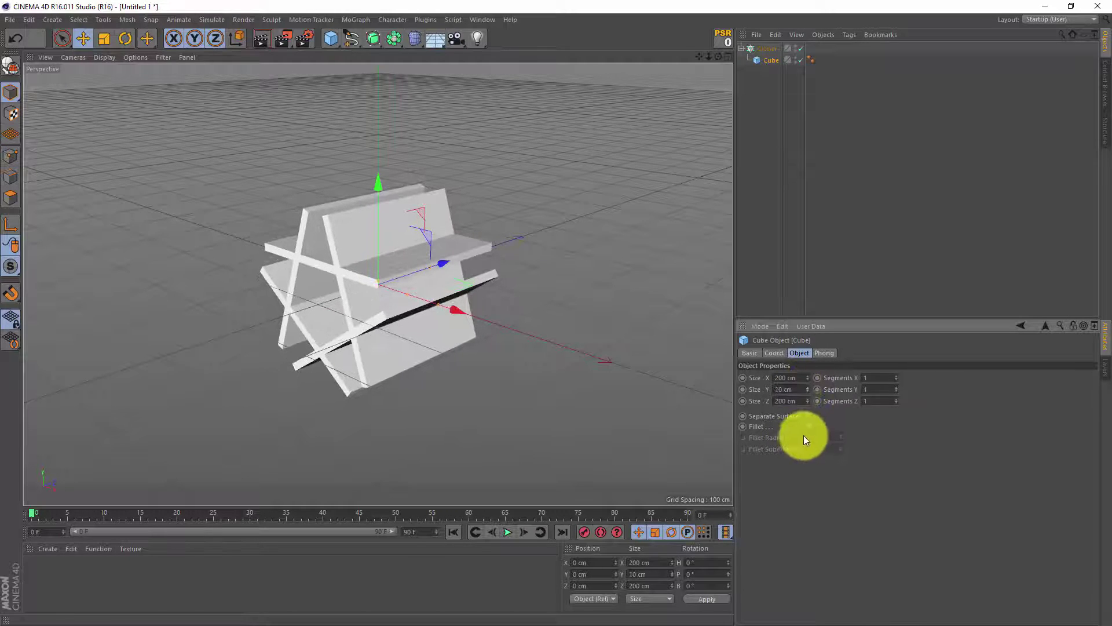
pyautogui.click(809, 426)
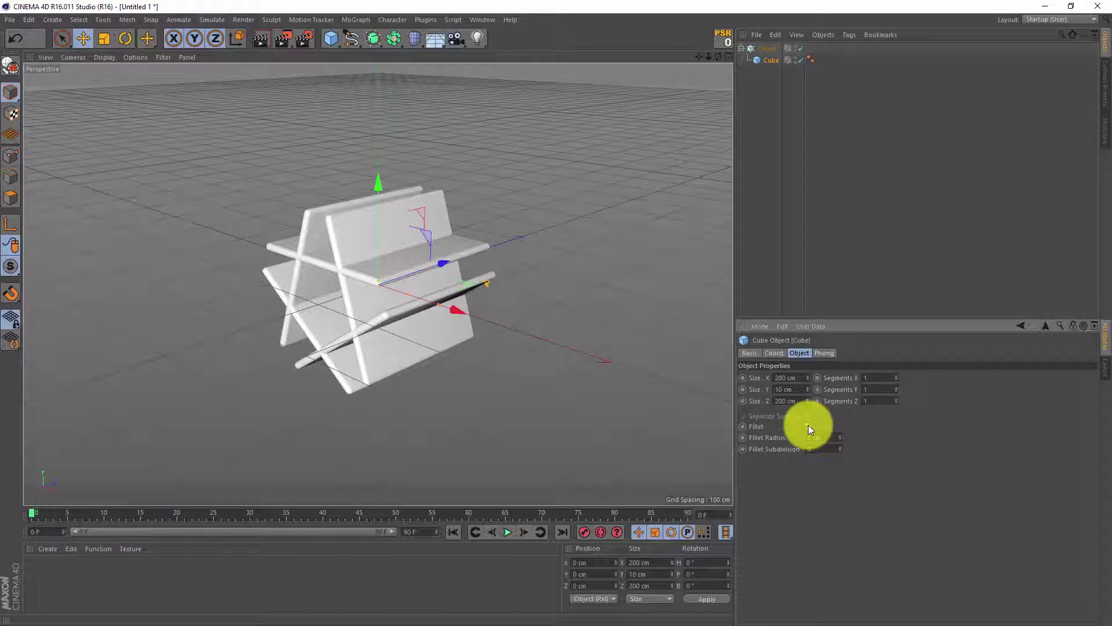
pyautogui.click(825, 437)
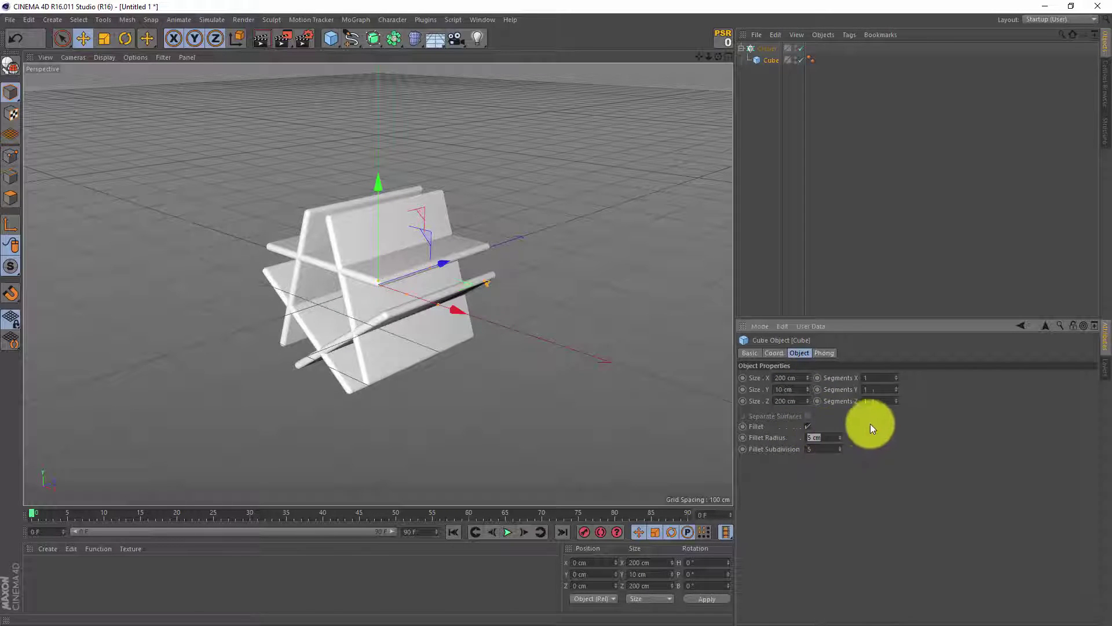
pyautogui.write('1')
pyautogui.click(896, 424)
pyautogui.click(822, 447)
pyautogui.doubleClick(826, 445)
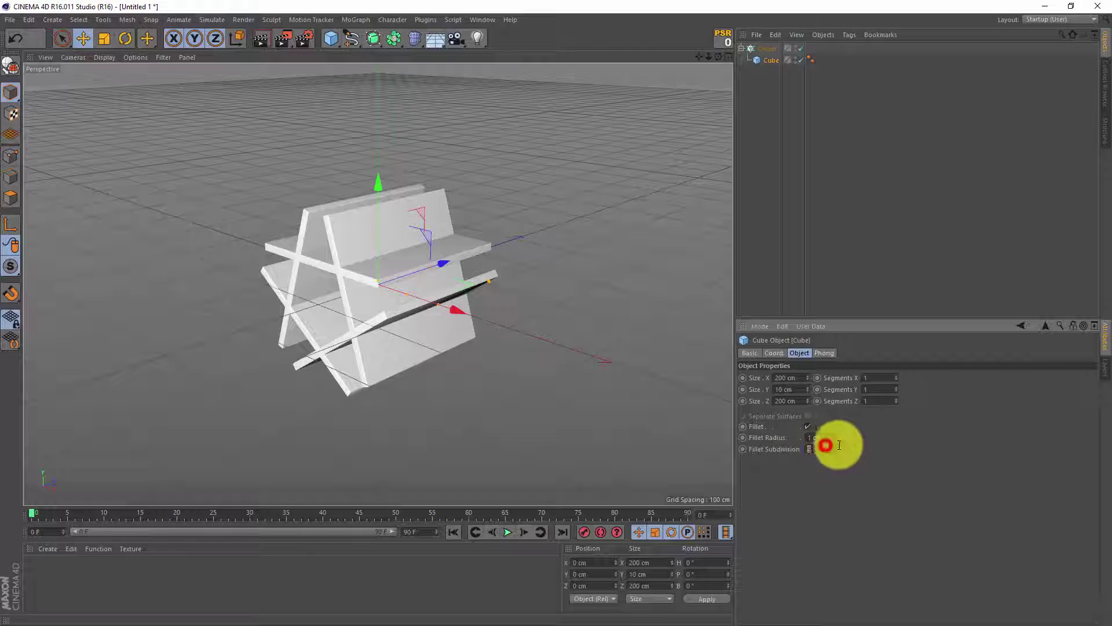
pyautogui.write('1')
pyautogui.click(915, 429)
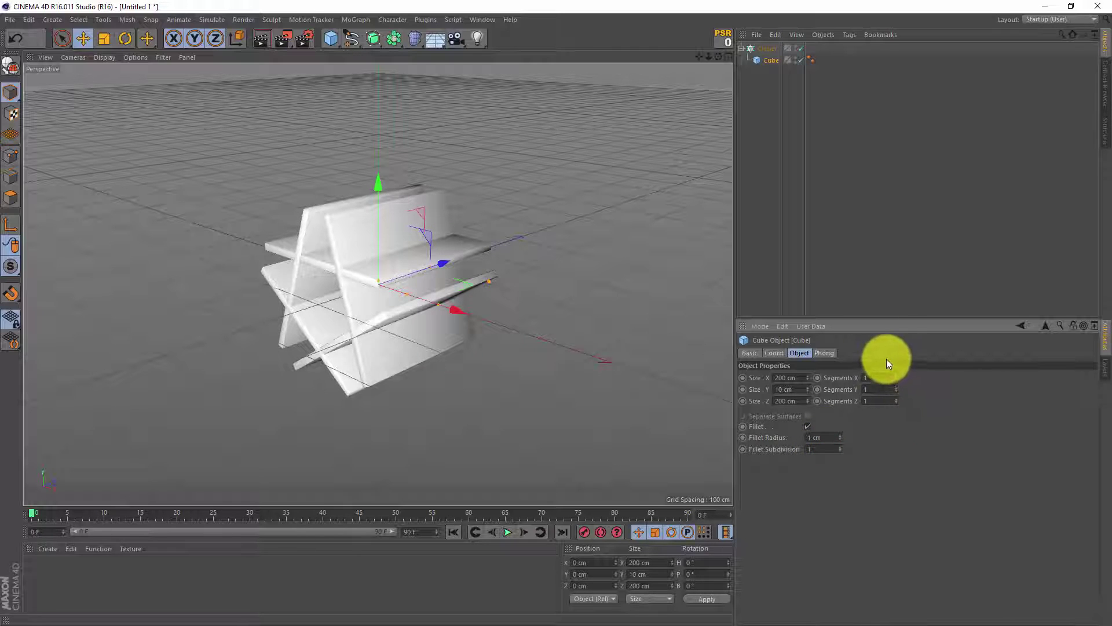
# - Set the radial cloner's radius to 250 cm so the panels spread into an open ring
pyautogui.click(767, 50)
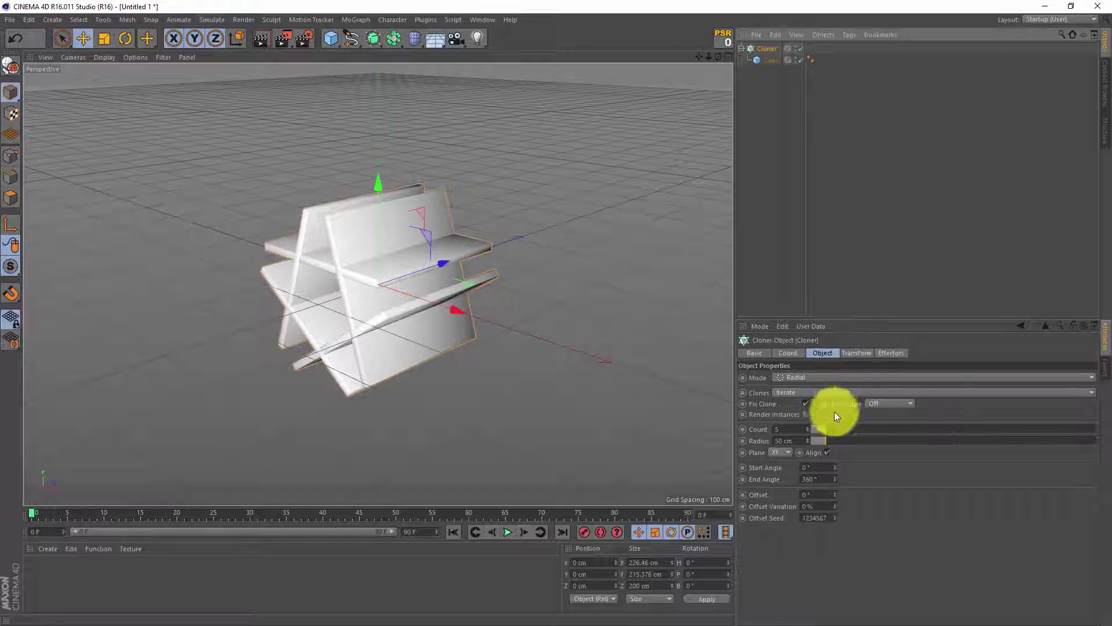
pyautogui.moveTo(825, 442); pyautogui.dragTo(882, 433)
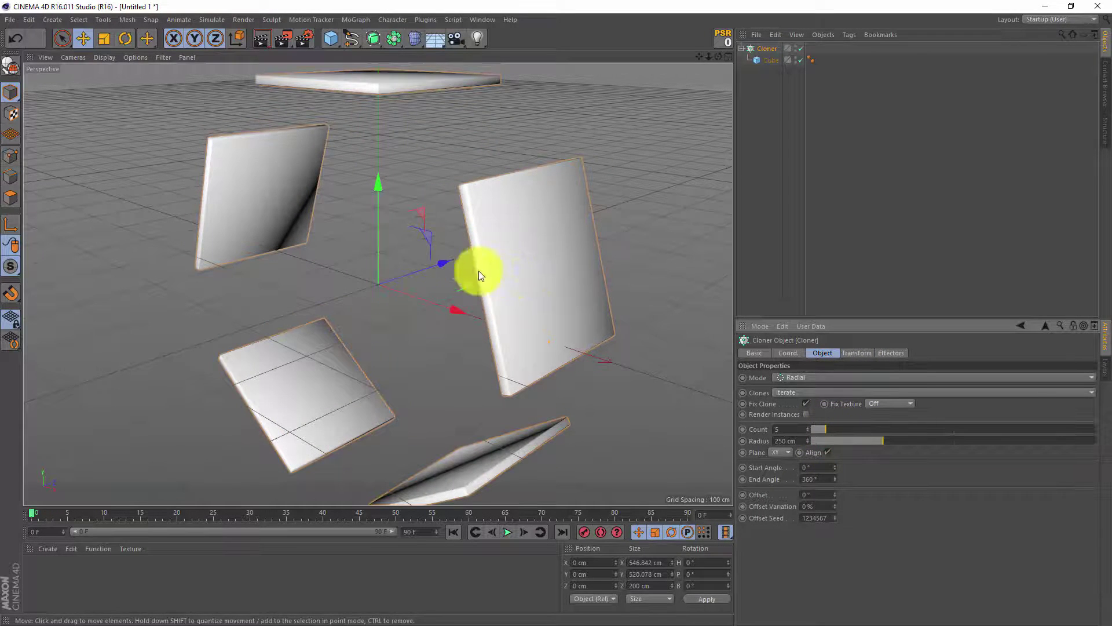
pyautogui.keyDown('alt'); pyautogui.moveTo(478, 270); pyautogui.dragTo(380, 286); pyautogui.keyUp('alt')
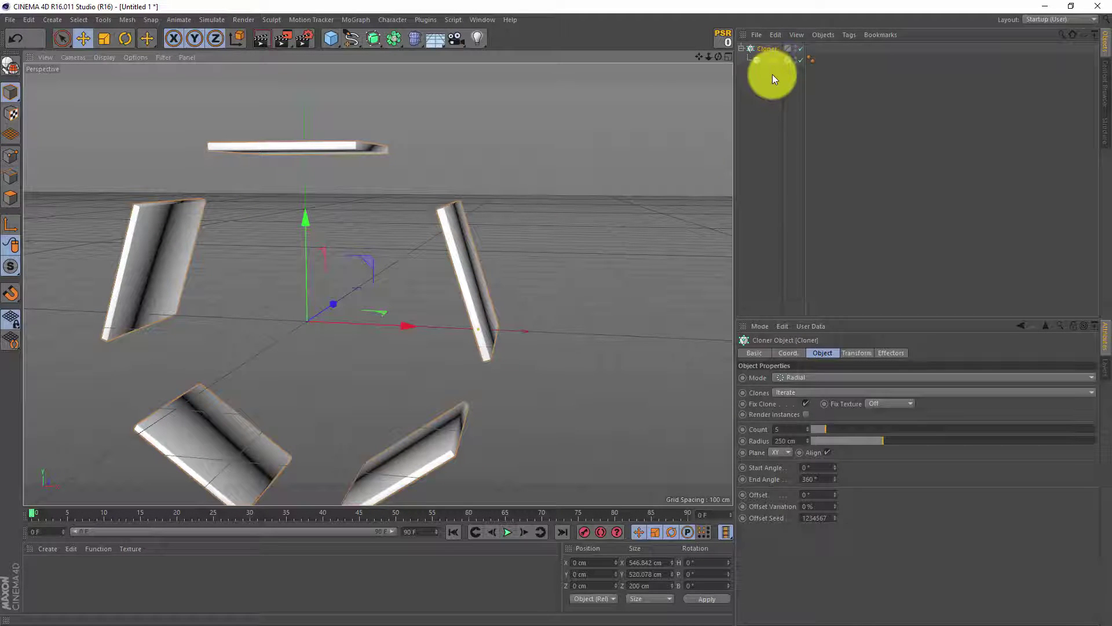
# - Group the cloner and its cube into a null and rename the null 1
pyautogui.moveTo(773, 75); pyautogui.dragTo(746, 42)
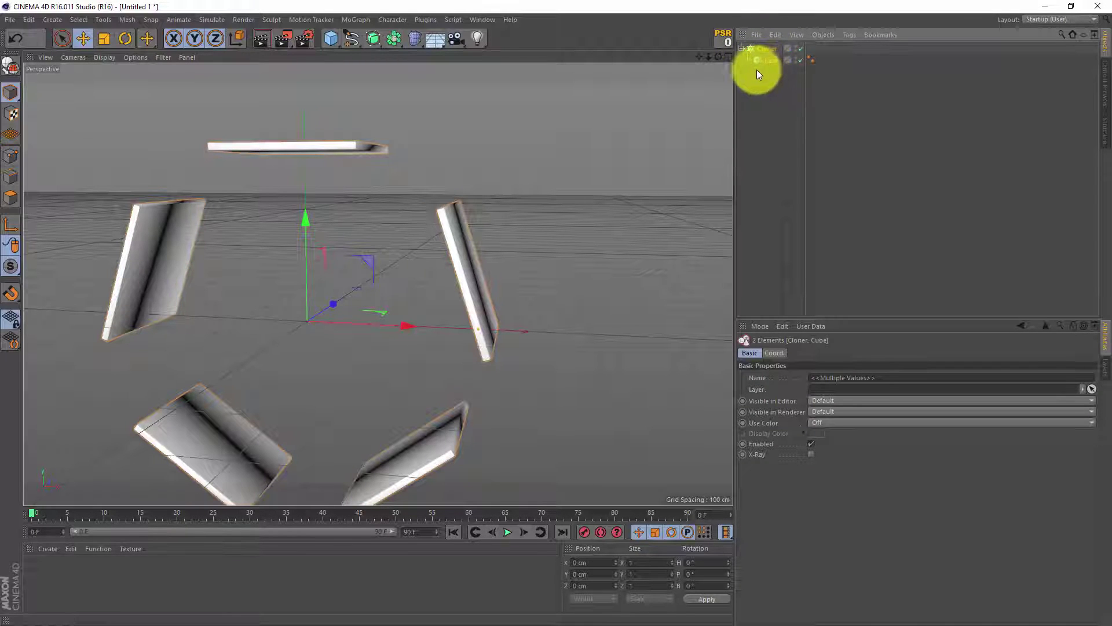
pyautogui.hotkey('alt', 'g')
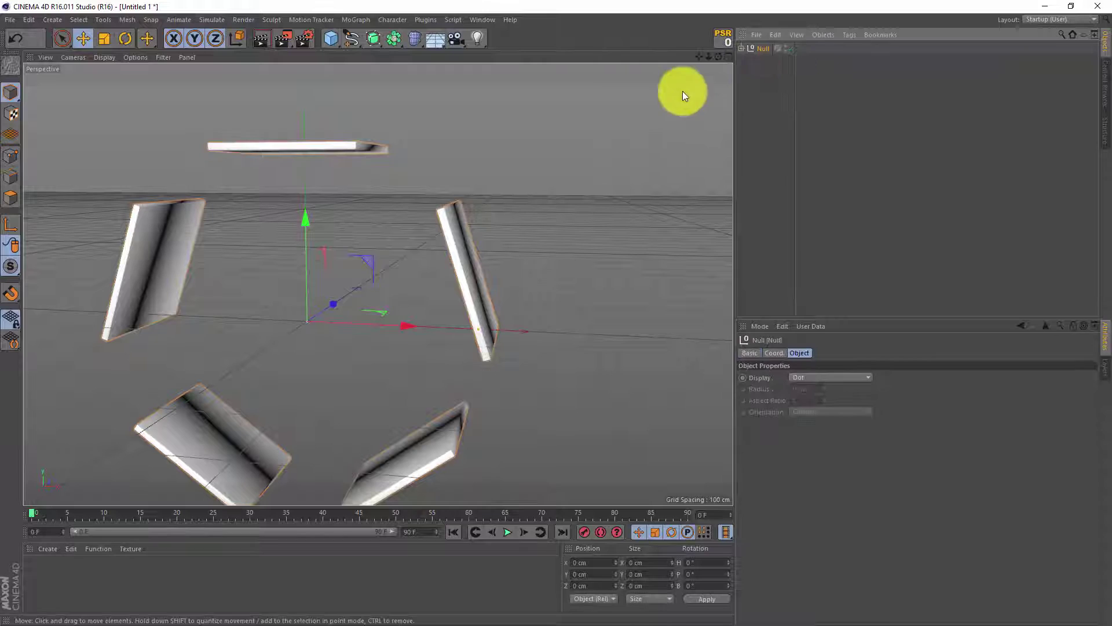
pyautogui.click(767, 48)
pyautogui.doubleClick(767, 48)
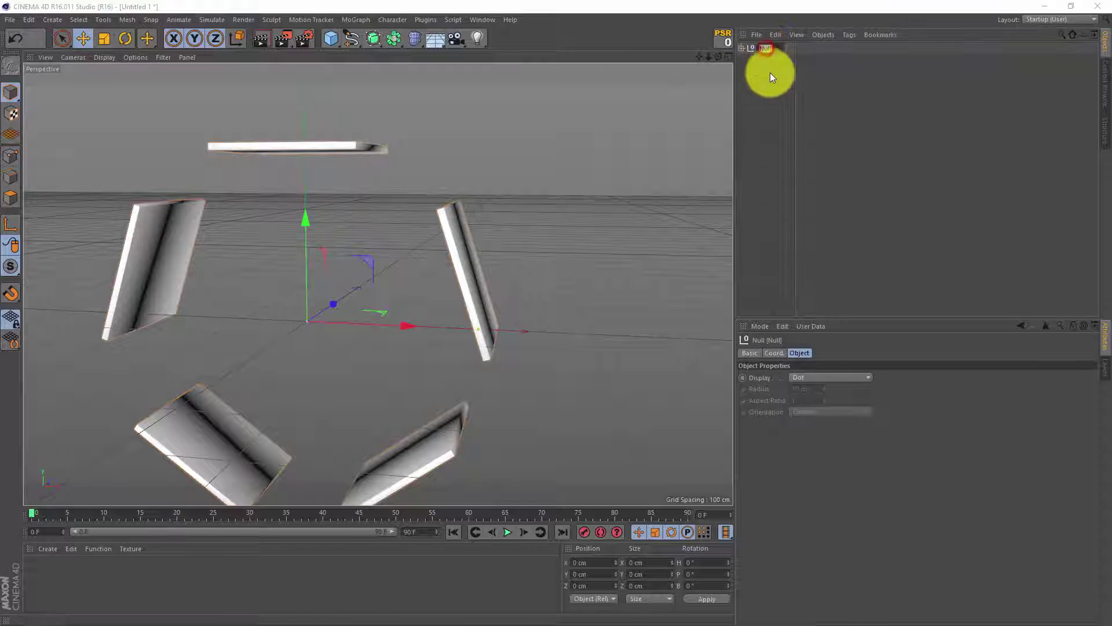
pyautogui.write('1')
pyautogui.click(760, 84)
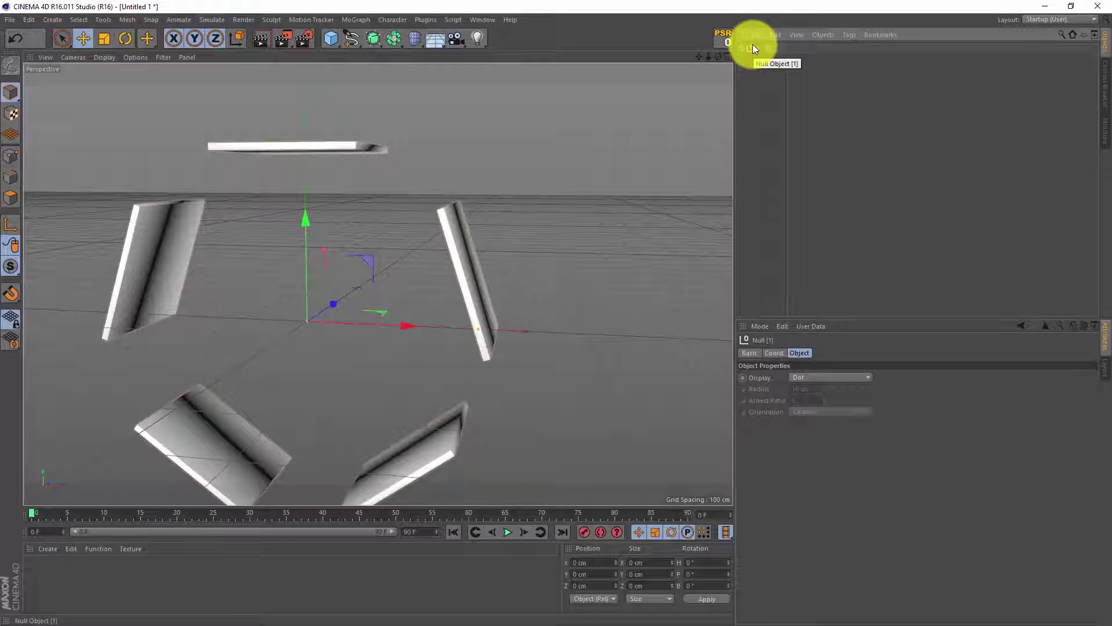
# - Duplicate null 1 and raise the copy's cloner to seven clones with a larger radius
pyautogui.keyDown('ctrl'); pyautogui.moveTo(756, 47); pyautogui.dragTo(756, 60); pyautogui.keyUp('ctrl')
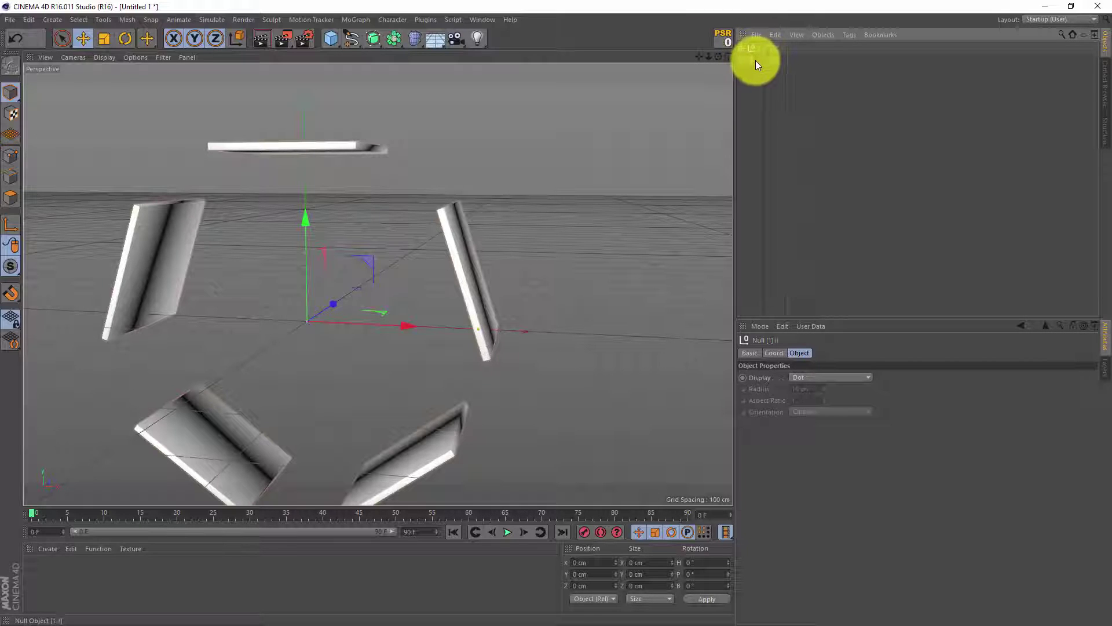
pyautogui.click(742, 60)
pyautogui.click(772, 71)
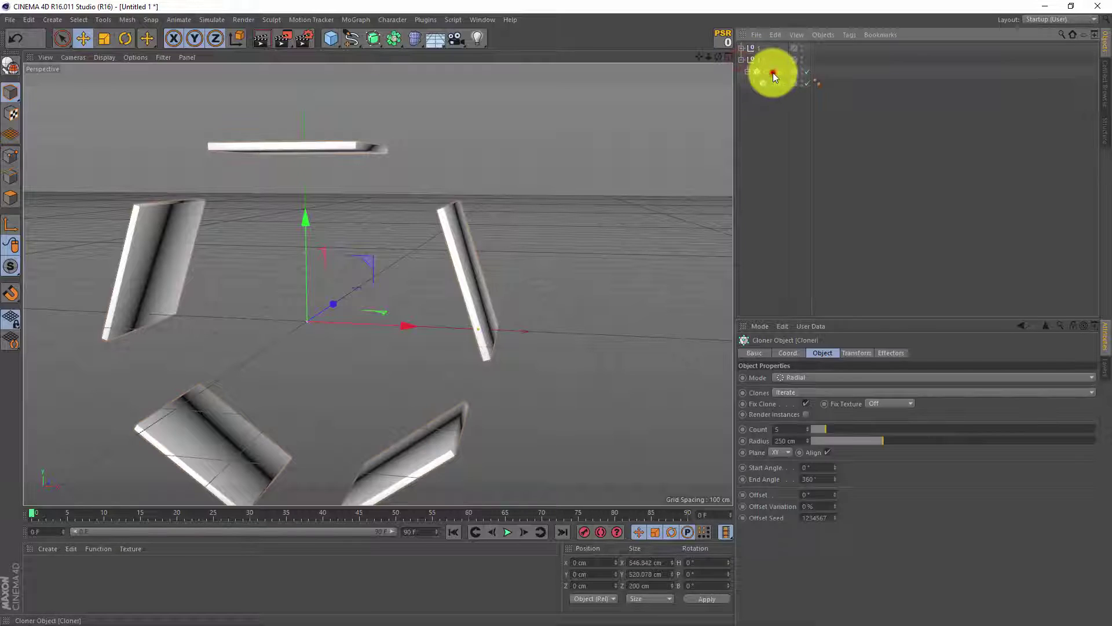
pyautogui.click(808, 427)
pyautogui.click(809, 427)
pyautogui.moveTo(883, 440); pyautogui.dragTo(901, 440)
# - Set the second ring's cube size to 166 cm in X and 515 cm in Z
pyautogui.click(777, 83)
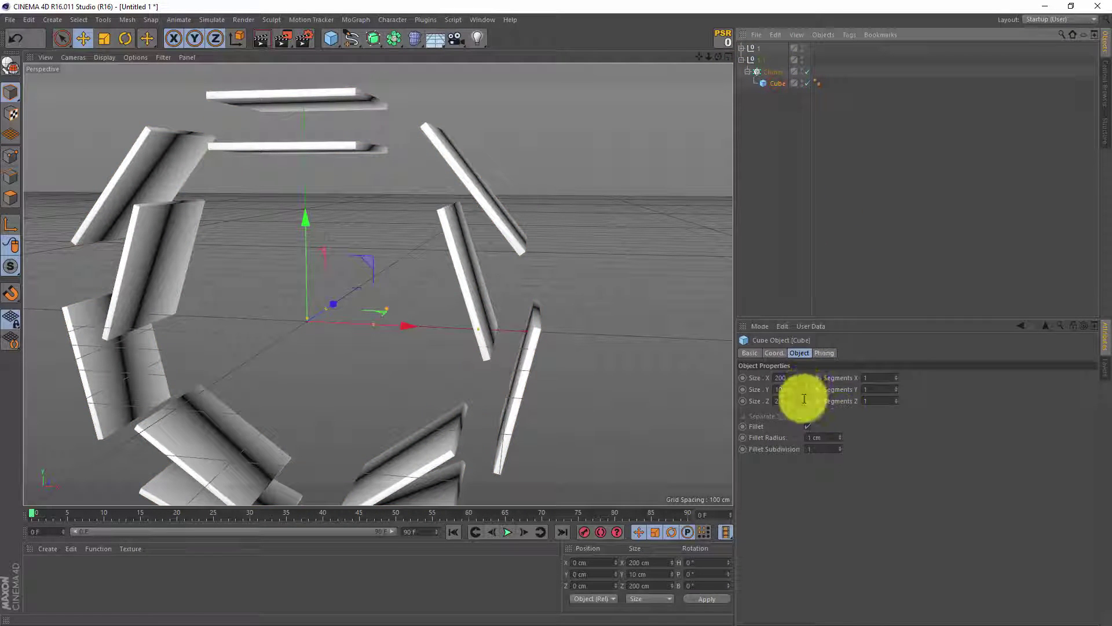
pyautogui.moveTo(807, 375)
pyautogui.mouseDown()
pyautogui.moveTo(808, 406)
pyautogui.moveTo(807, 392)
pyautogui.mouseUp()
pyautogui.moveTo(426, 283)
pyautogui.keyDown('alt'); pyautogui.mouseDown()
pyautogui.moveTo(531, 308)
pyautogui.moveTo(391, 326)
pyautogui.moveTo(388, 311)
pyautogui.moveTo(527, 224)
pyautogui.mouseUp(); pyautogui.keyUp('alt')
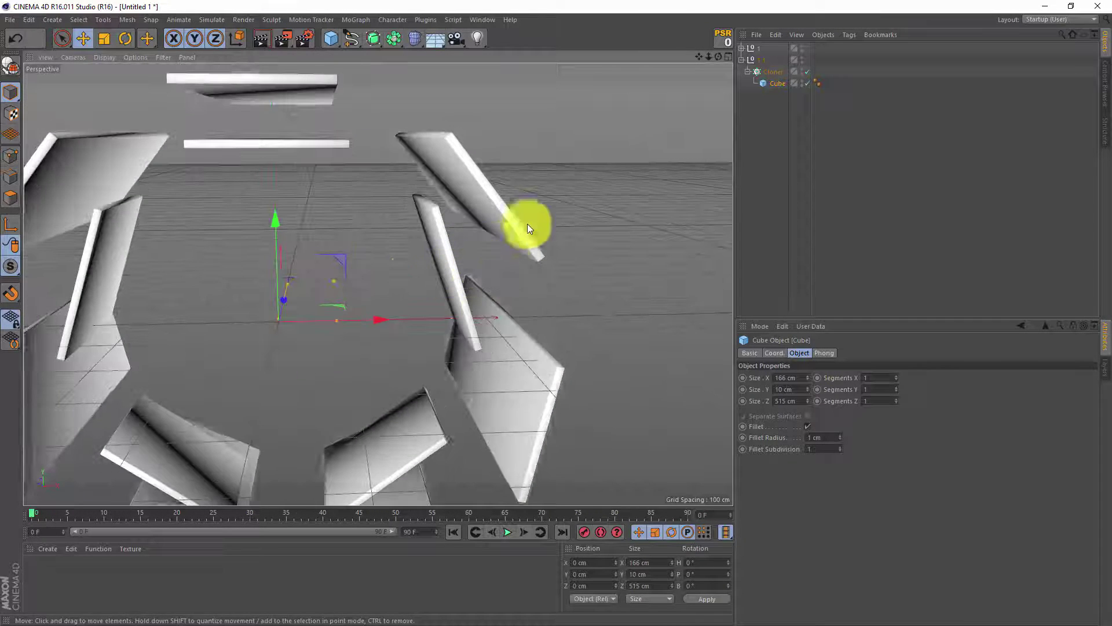
# - Rename the copied null 2 and duplicate null 1 again below it in the object list
pyautogui.click(759, 61)
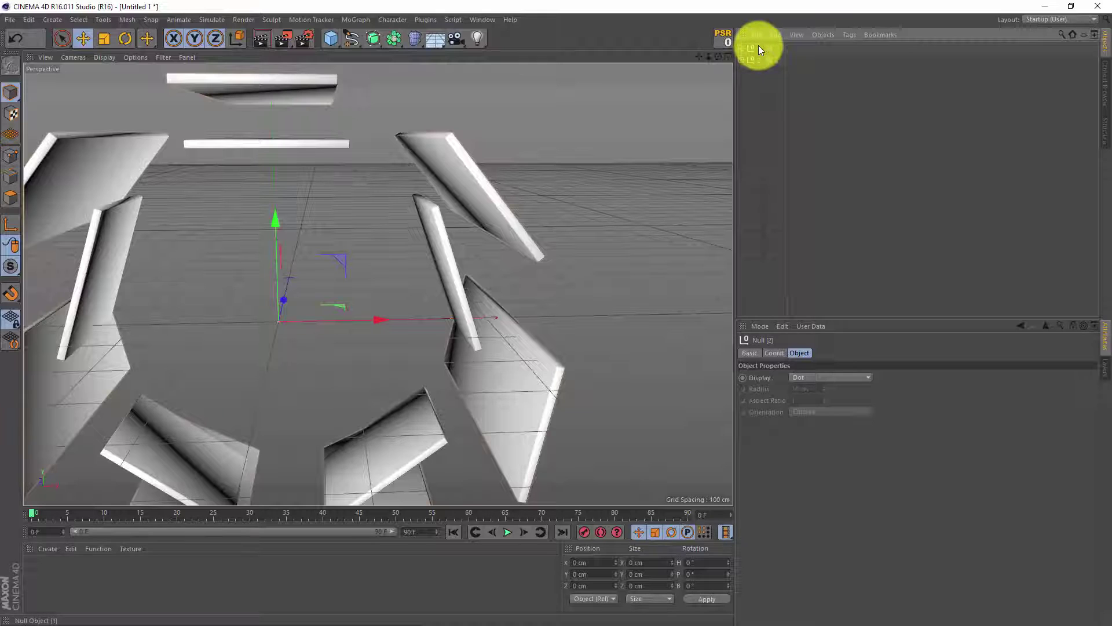
pyautogui.keyDown('ctrl'); pyautogui.moveTo(759, 46); pyautogui.dragTo(760, 109); pyautogui.keyUp('ctrl')
pyautogui.doubleClick(759, 74)
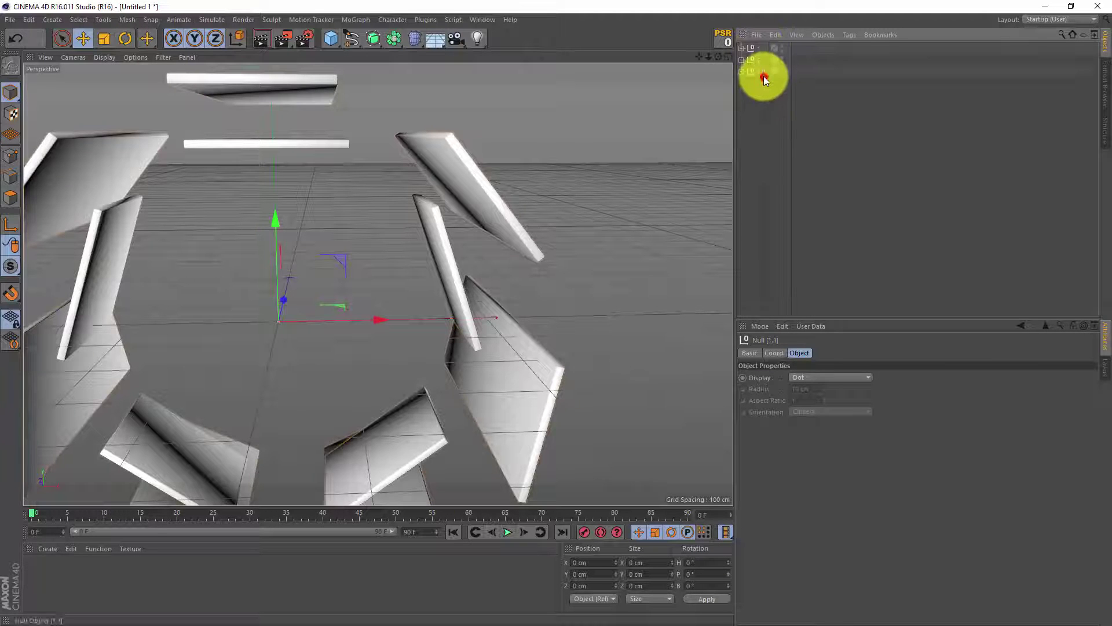
# - Add a MoGraph Step effector to the newest null copy and assign it to that copy's cloner
pyautogui.click(743, 70)
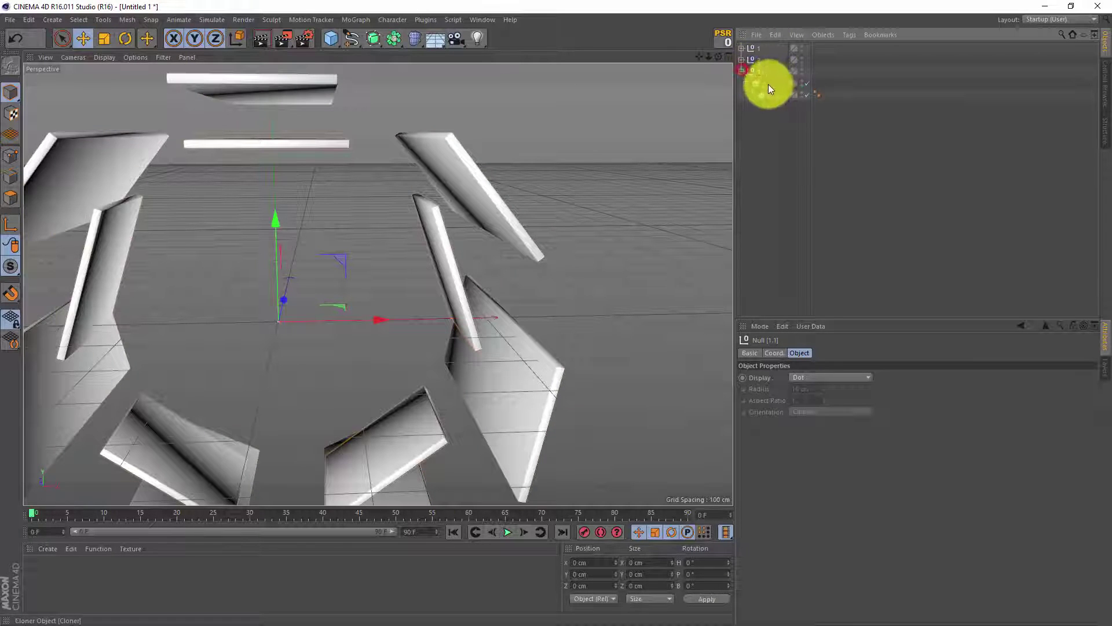
pyautogui.click(360, 20)
pyautogui.moveTo(377, 36)
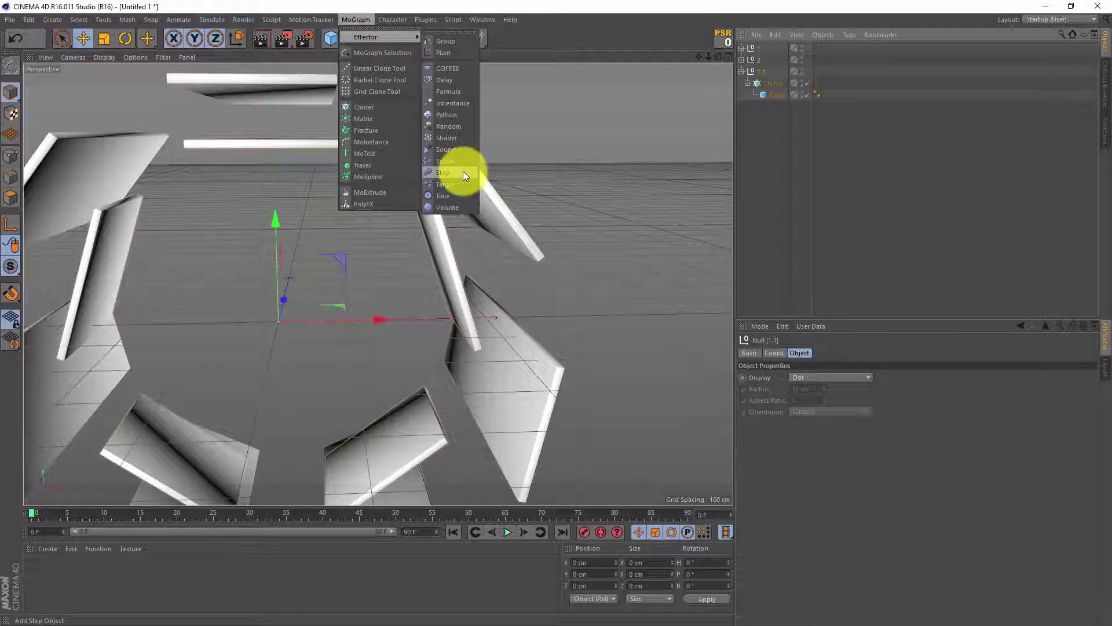
pyautogui.click(464, 172)
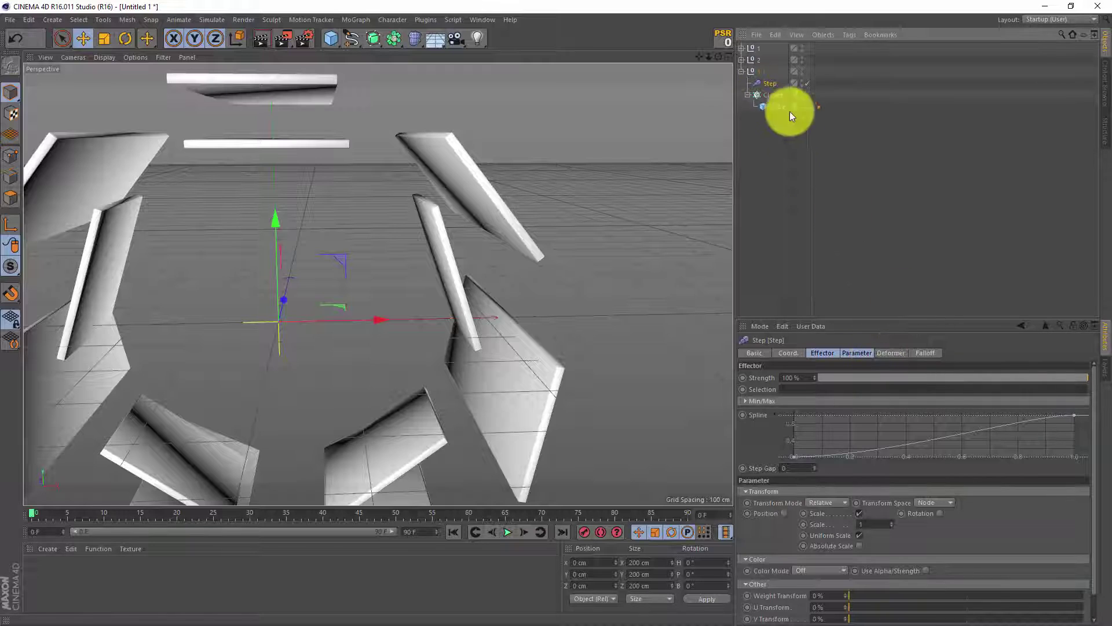
pyautogui.click(779, 96)
pyautogui.click(894, 353)
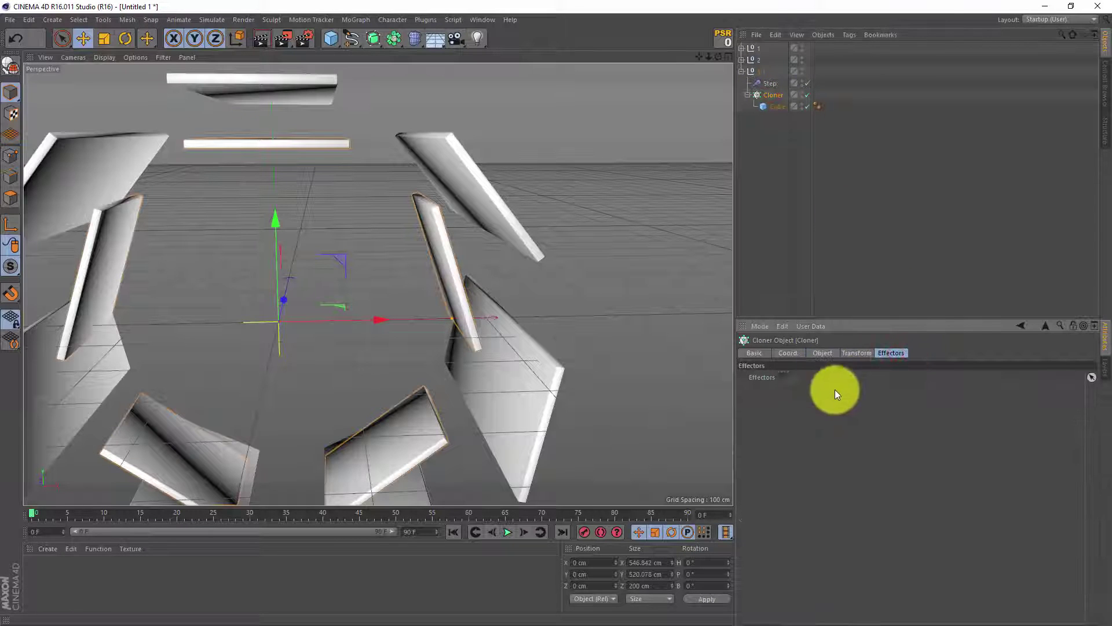
pyautogui.moveTo(769, 82); pyautogui.dragTo(795, 378)
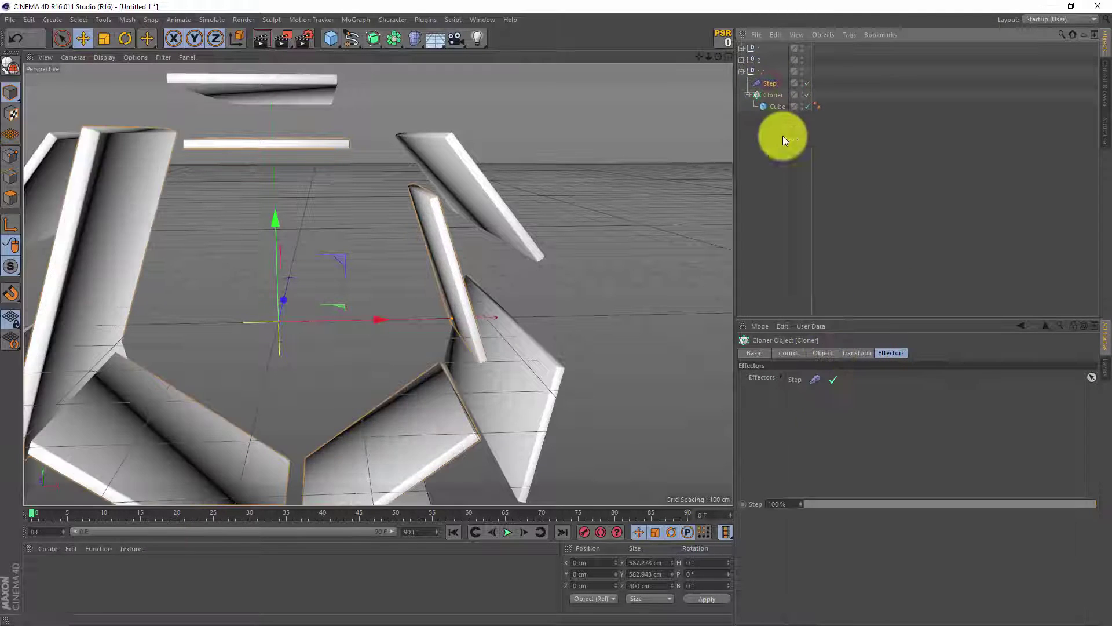
# - Switch the Step effector from scale to position and set its Z offset to 596 cm
pyautogui.click(767, 83)
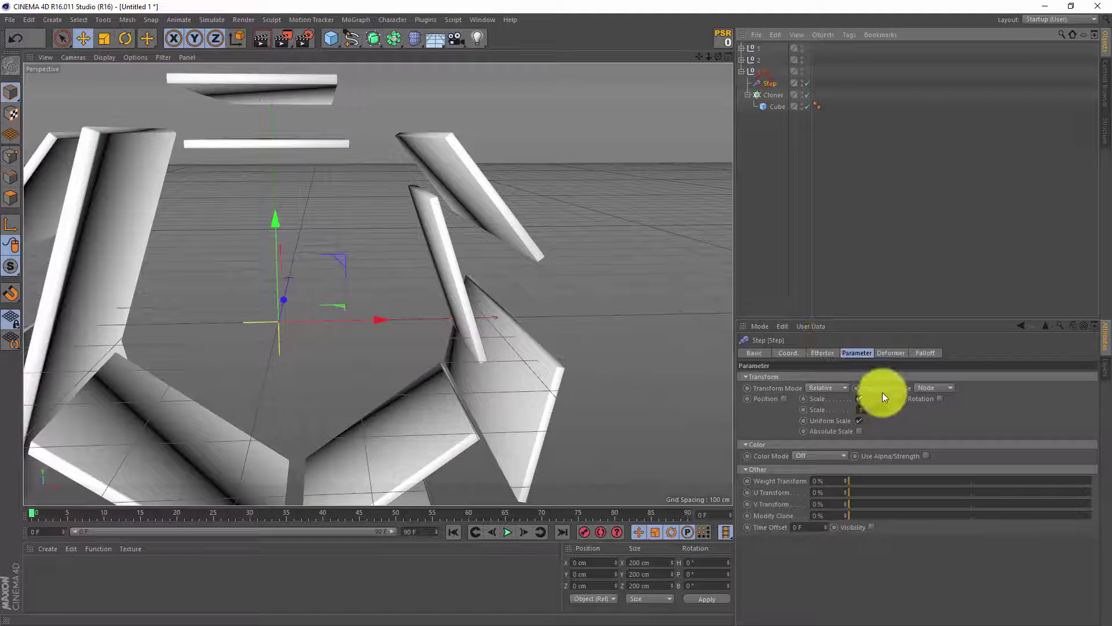
pyautogui.click(855, 354)
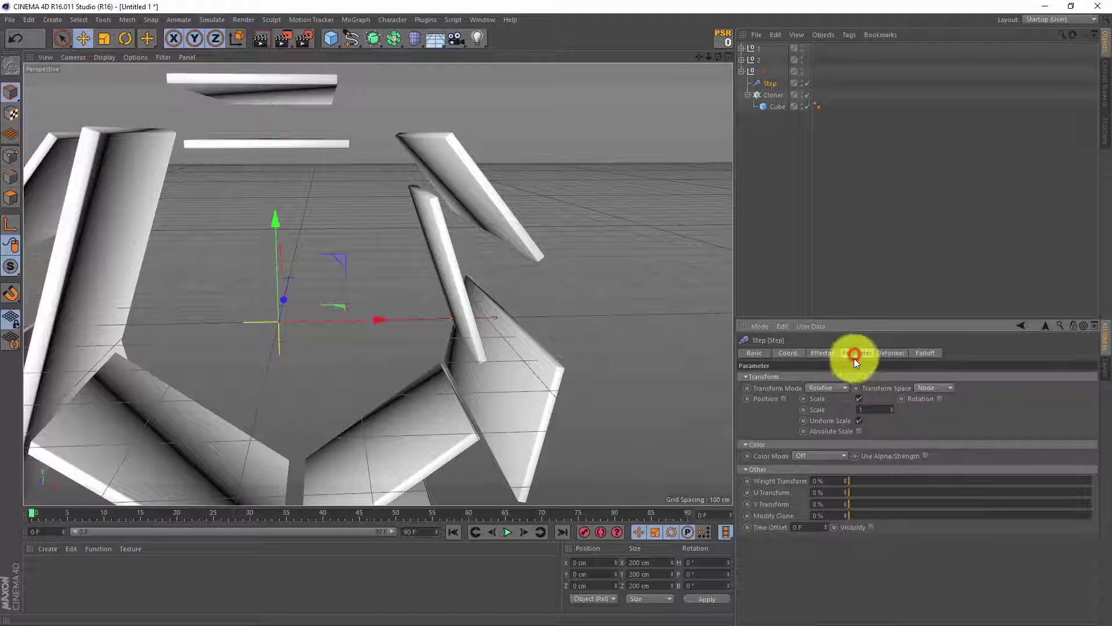
pyautogui.click(860, 399)
pyautogui.click(784, 399)
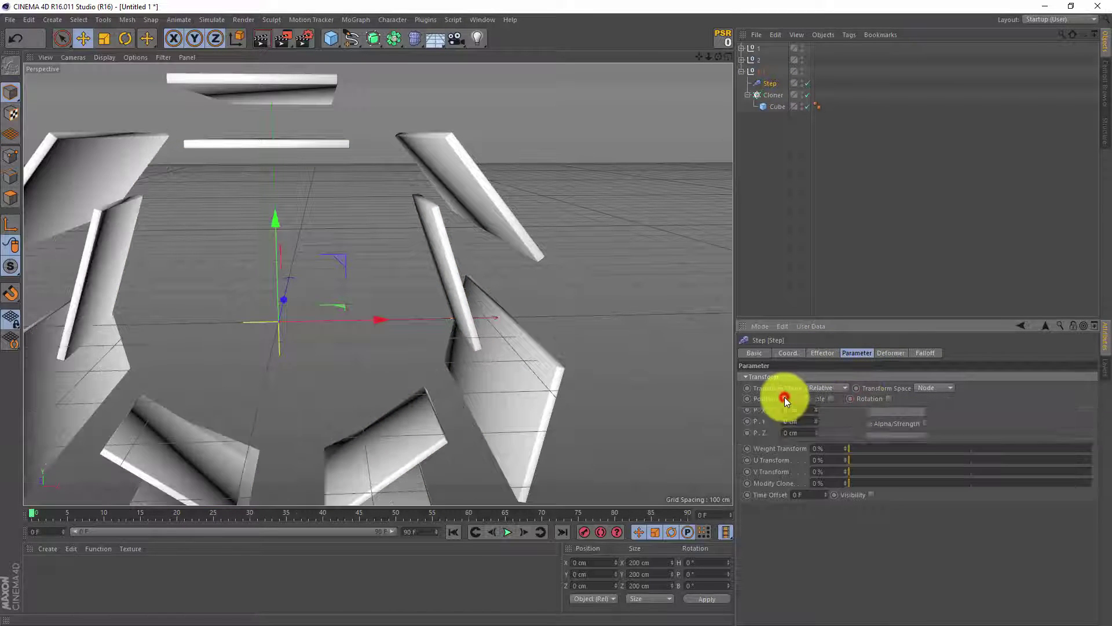
pyautogui.moveTo(817, 435)
pyautogui.mouseDown()
pyautogui.moveTo(815, 423)
pyautogui.moveTo(817, 434)
pyautogui.mouseUp()
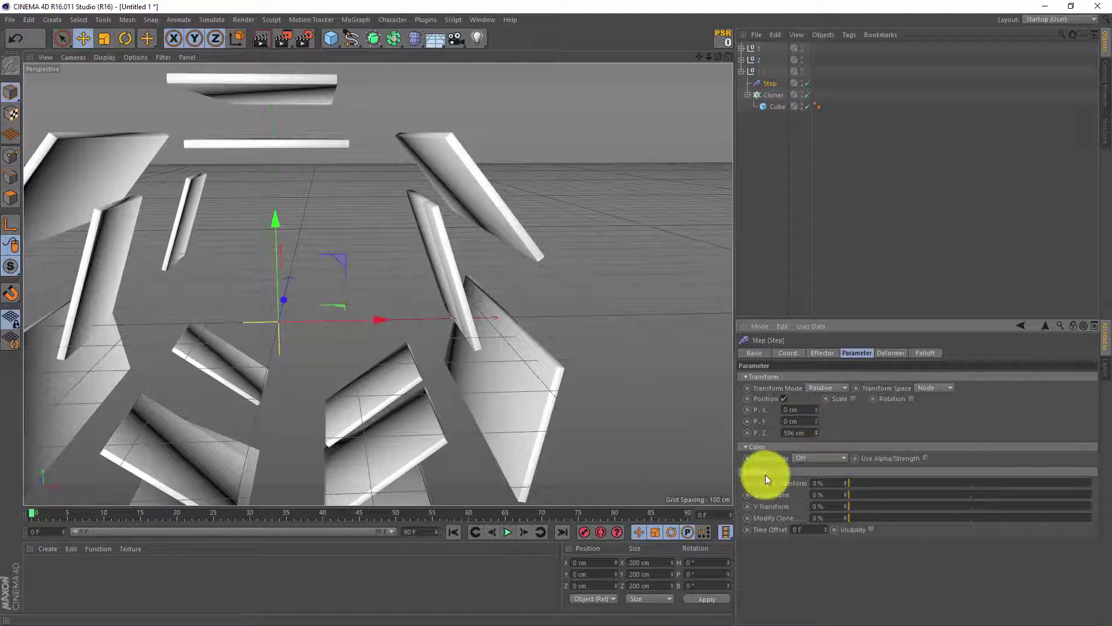
pyautogui.moveTo(375, 275)
pyautogui.keyDown('alt'); pyautogui.mouseDown()
pyautogui.moveTo(401, 302)
pyautogui.moveTo(529, 188)
pyautogui.mouseUp(); pyautogui.keyUp('alt')
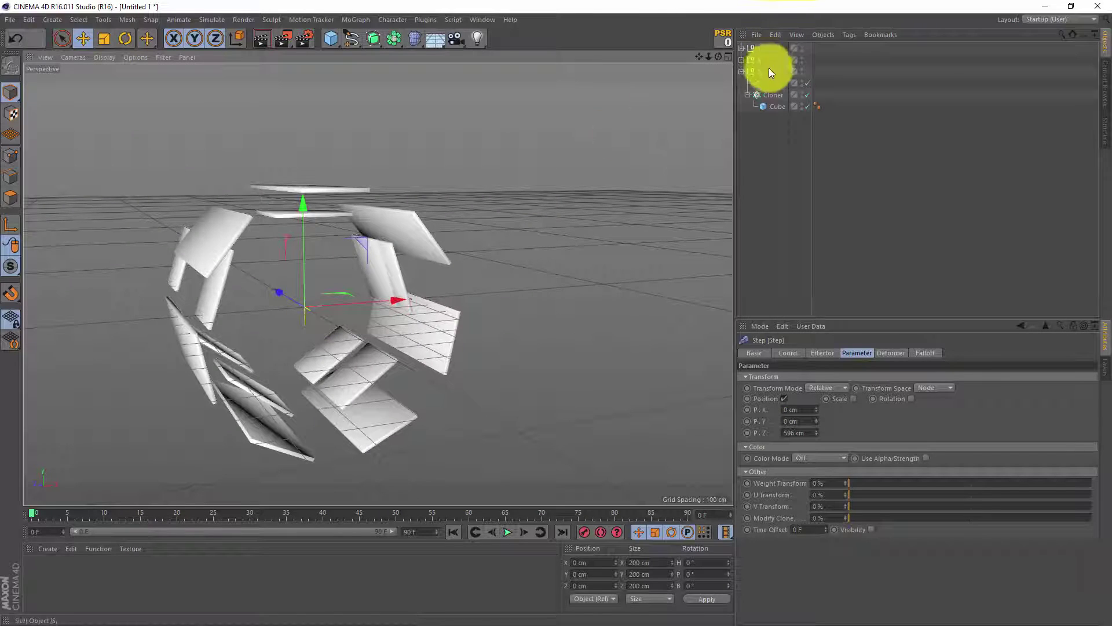
# - Set the third ring's cloner count to 8 and slightly increase its radius
pyautogui.click(773, 94)
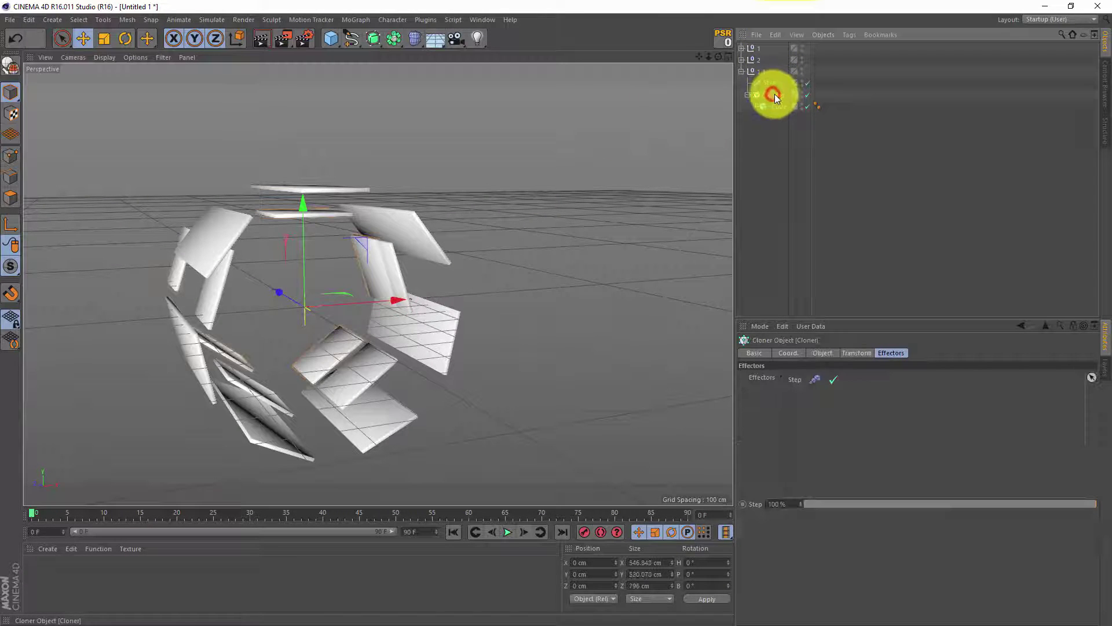
pyautogui.click(832, 352)
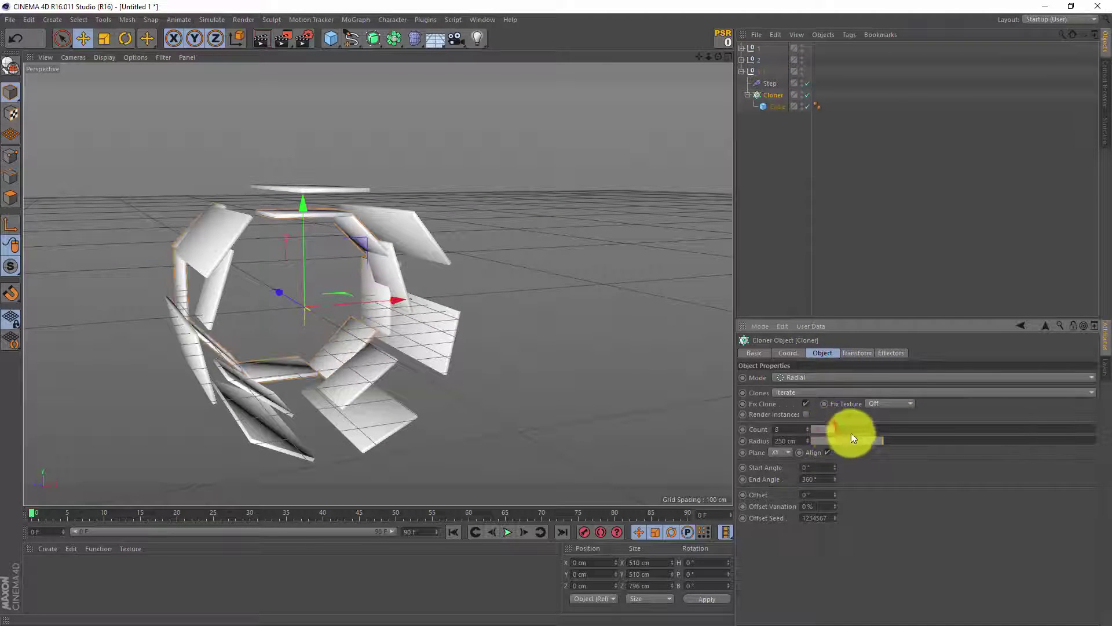
pyautogui.moveTo(883, 445); pyautogui.dragTo(888, 441)
# - Set the X size of the third ring's cube to 110 cm and shorten its Z size
pyautogui.click(772, 108)
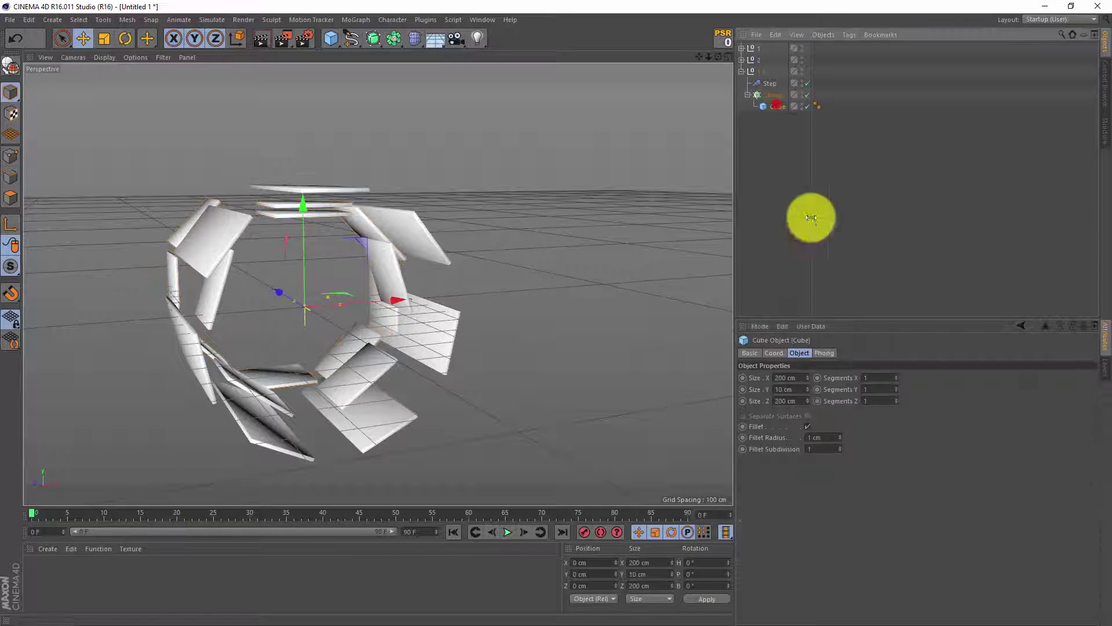
pyautogui.moveTo(808, 379); pyautogui.dragTo(807, 400)
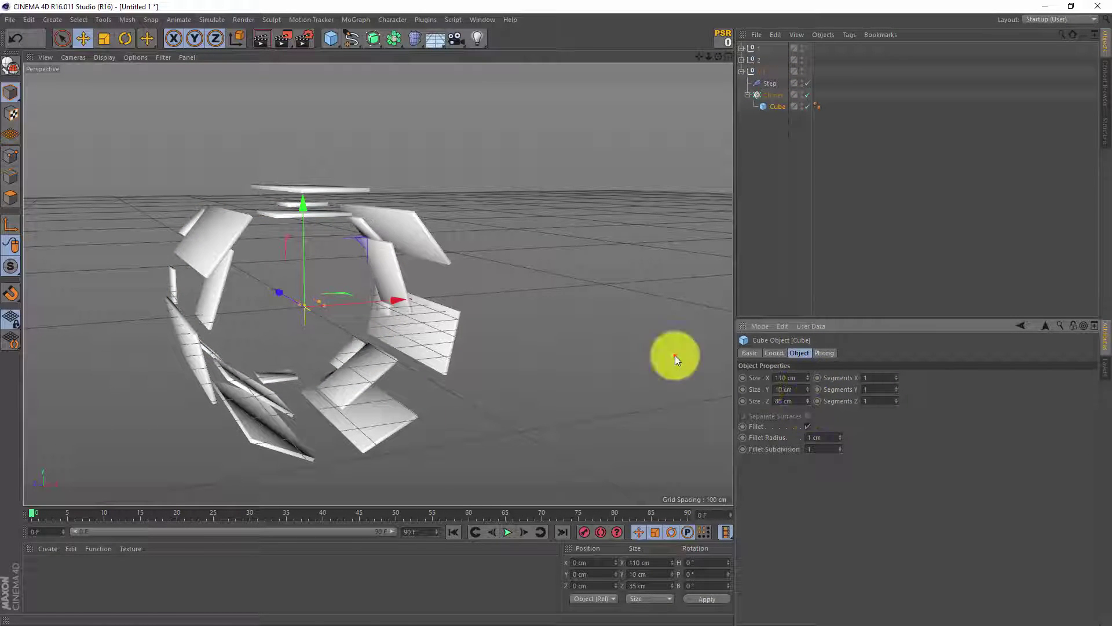
pyautogui.moveTo(473, 331)
pyautogui.keyDown('alt'); pyautogui.mouseDown()
pyautogui.moveTo(191, 322)
pyautogui.moveTo(557, 312)
pyautogui.mouseUp(); pyautogui.keyUp('alt')
# - Name the third ring's null 3 and duplicate the first ring's null for a fourth ring
pyautogui.click(742, 71)
pyautogui.click(753, 71)
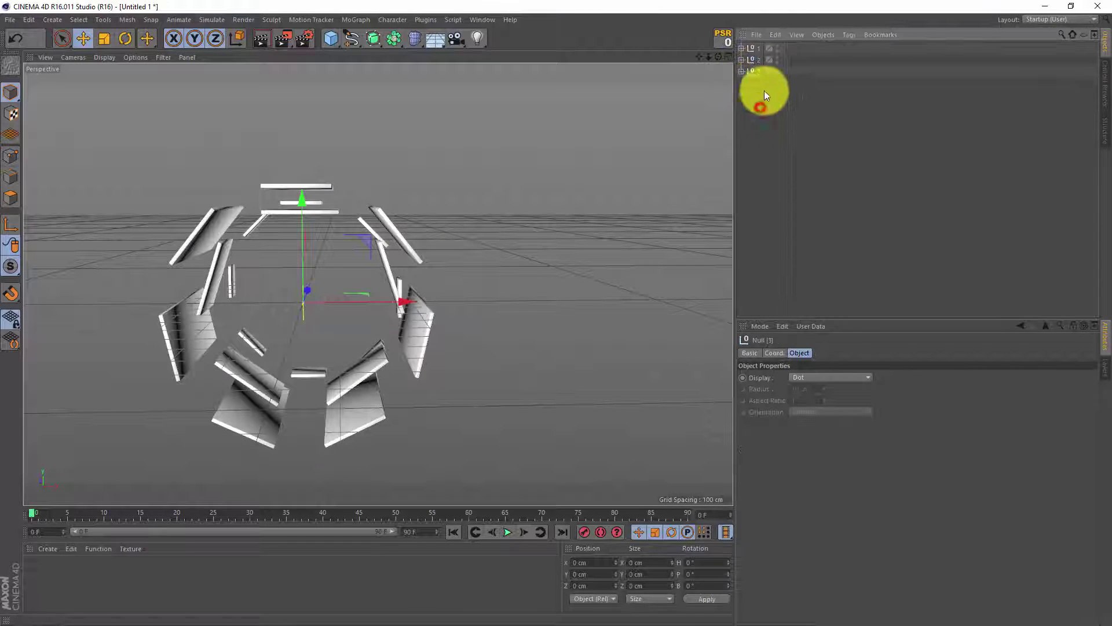
pyautogui.click(753, 83)
pyautogui.click(742, 82)
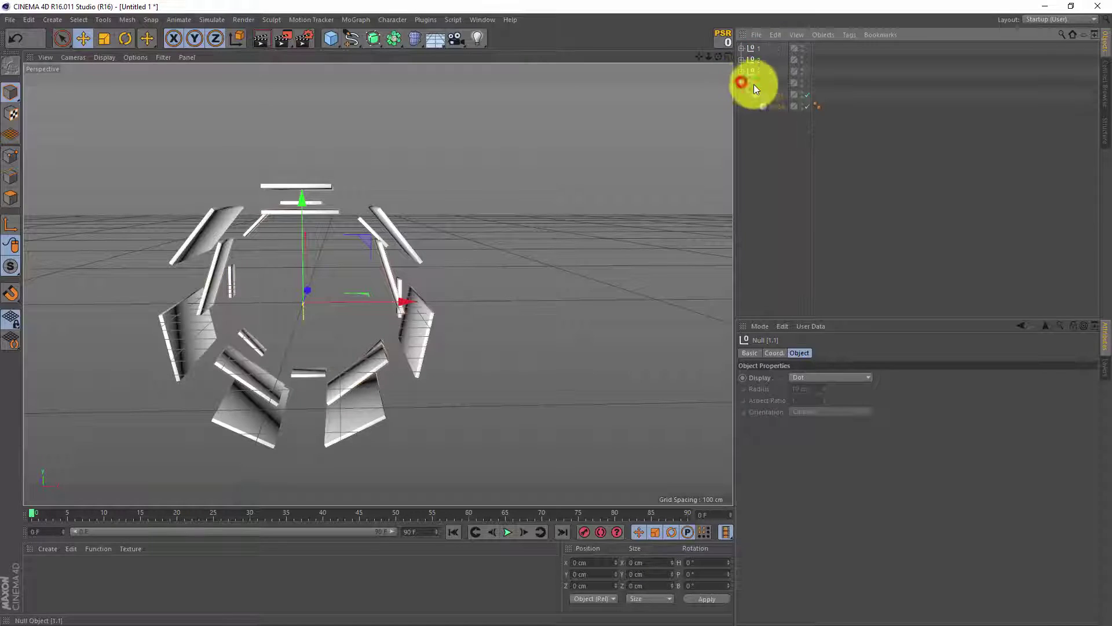
# - Set the Z size of the fourth ring's cube to 1291 cm and narrow its X size
pyautogui.click(777, 107)
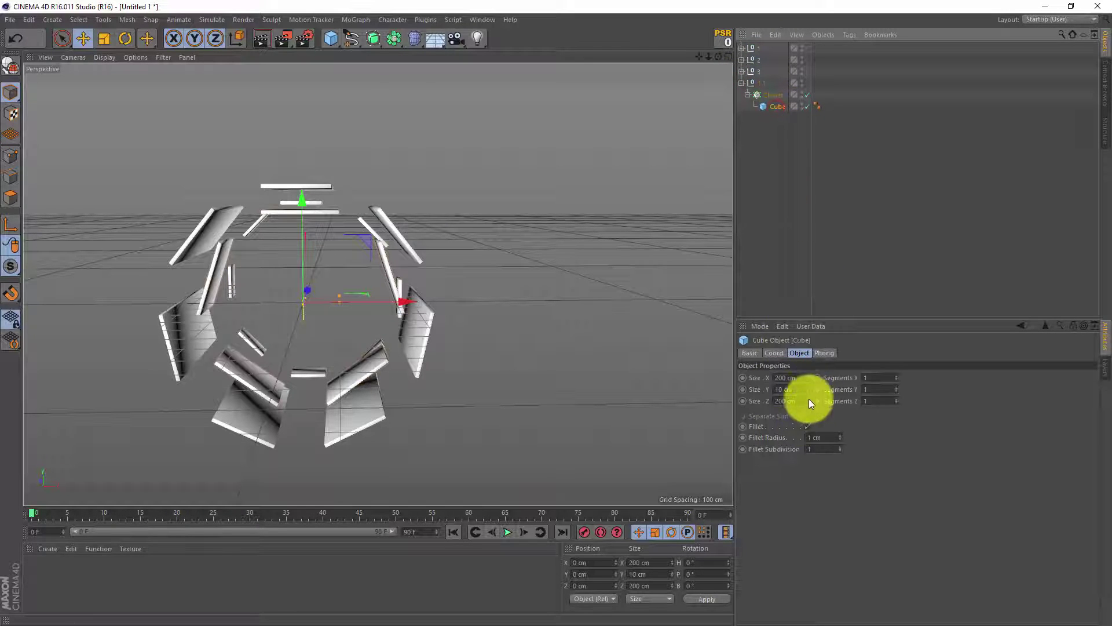
pyautogui.moveTo(808, 399)
pyautogui.mouseDown()
pyautogui.moveTo(812, 355)
pyautogui.moveTo(812, 402)
pyautogui.moveTo(809, 377)
pyautogui.mouseUp()
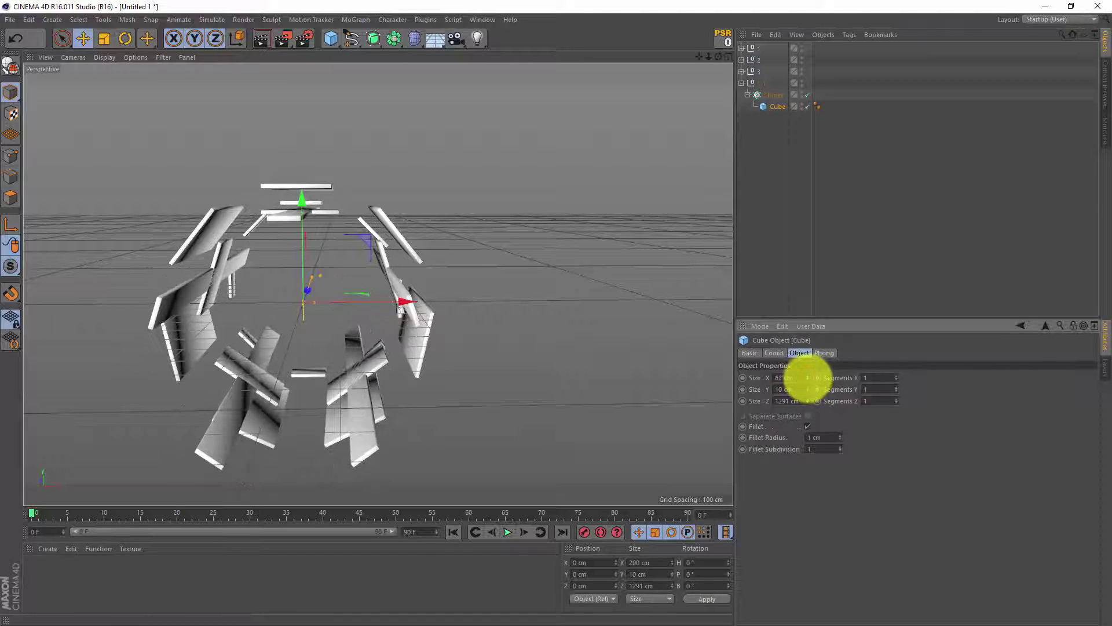
# - Set the fourth ring's cloner radius to 404 cm and its count to 9
pyautogui.click(772, 96)
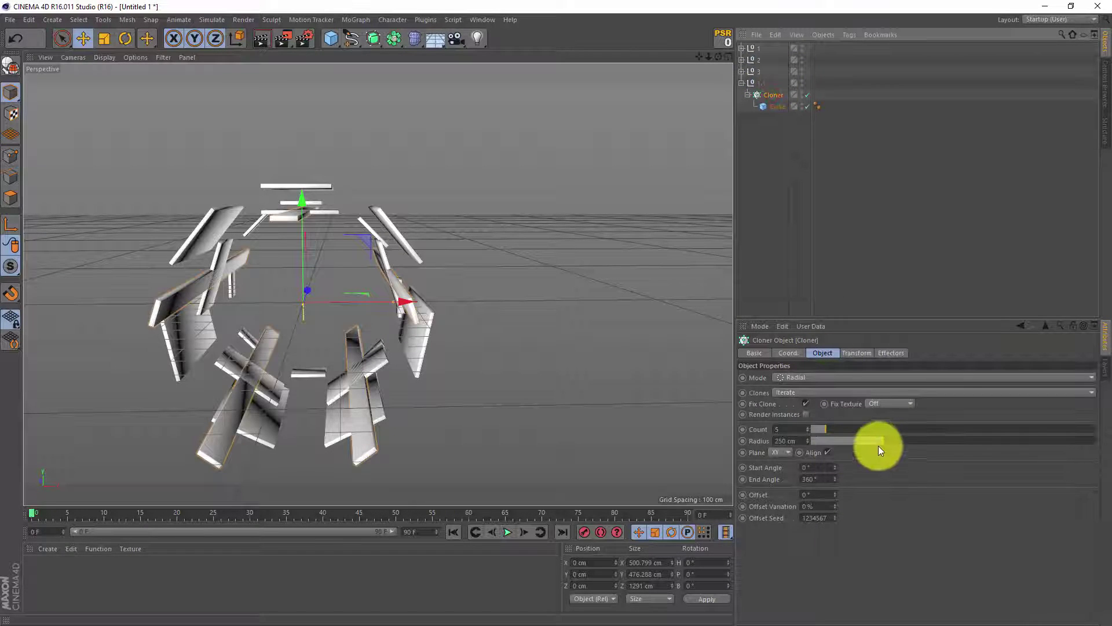
pyautogui.moveTo(878, 446); pyautogui.dragTo(928, 443)
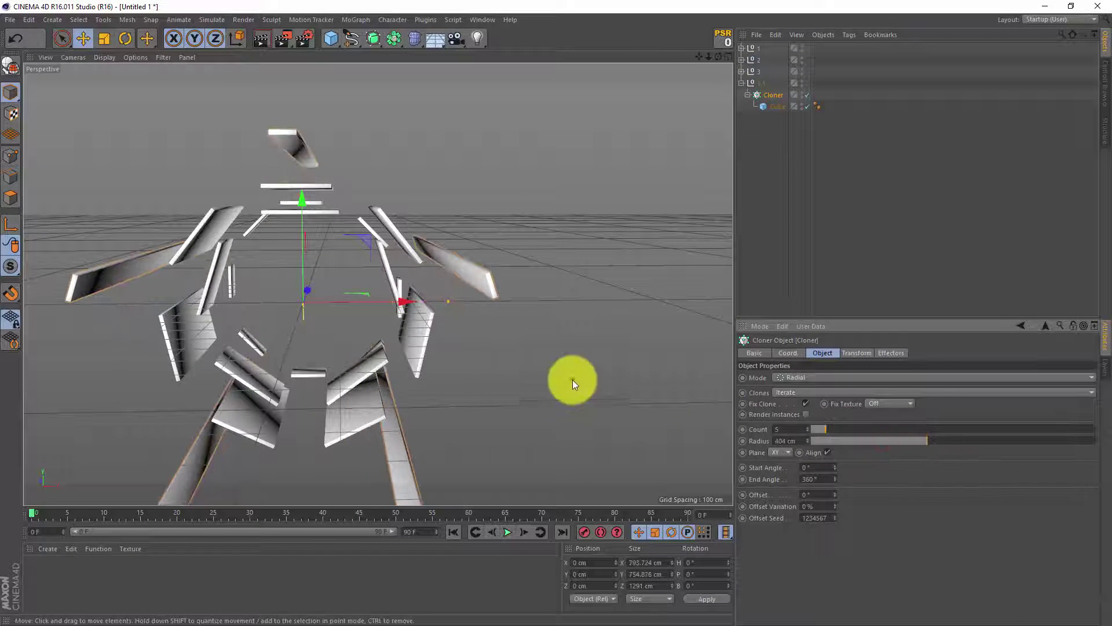
pyautogui.keyDown('alt'); pyautogui.moveTo(573, 380); pyautogui.dragTo(704, 429); pyautogui.keyUp('alt')
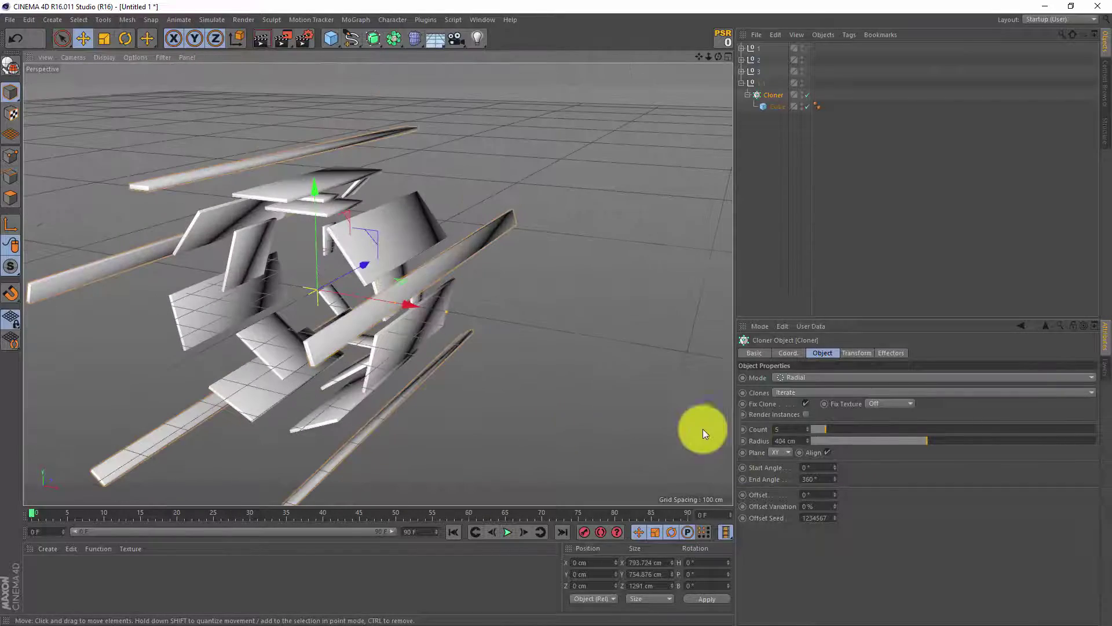
pyautogui.moveTo(829, 429); pyautogui.dragTo(838, 428)
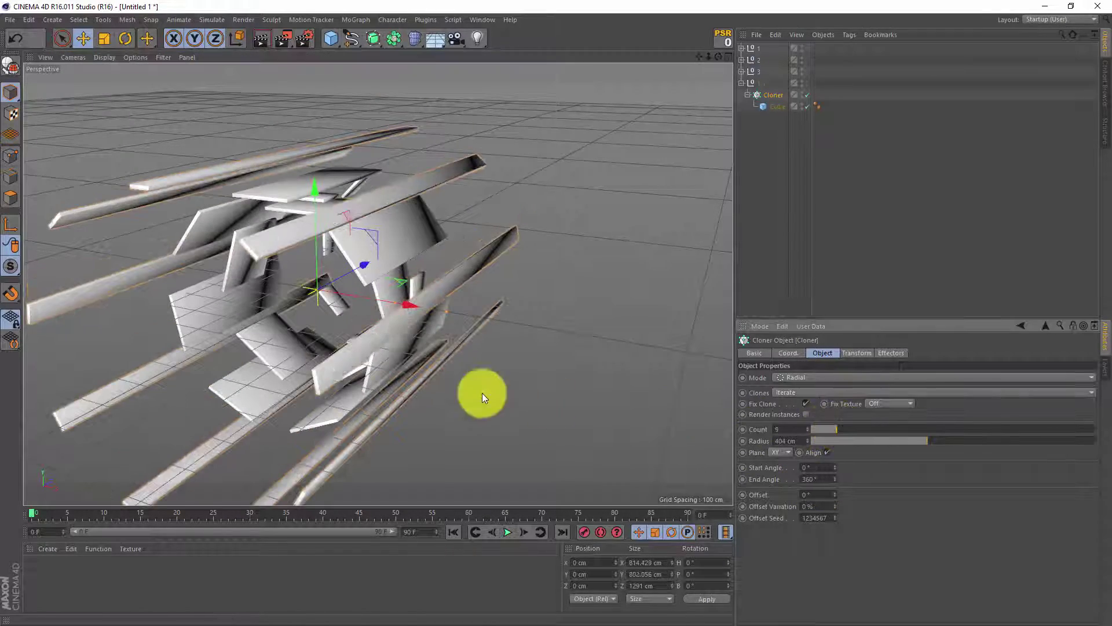
pyautogui.keyDown('alt'); pyautogui.moveTo(482, 393); pyautogui.dragTo(555, 378); pyautogui.keyUp('alt')
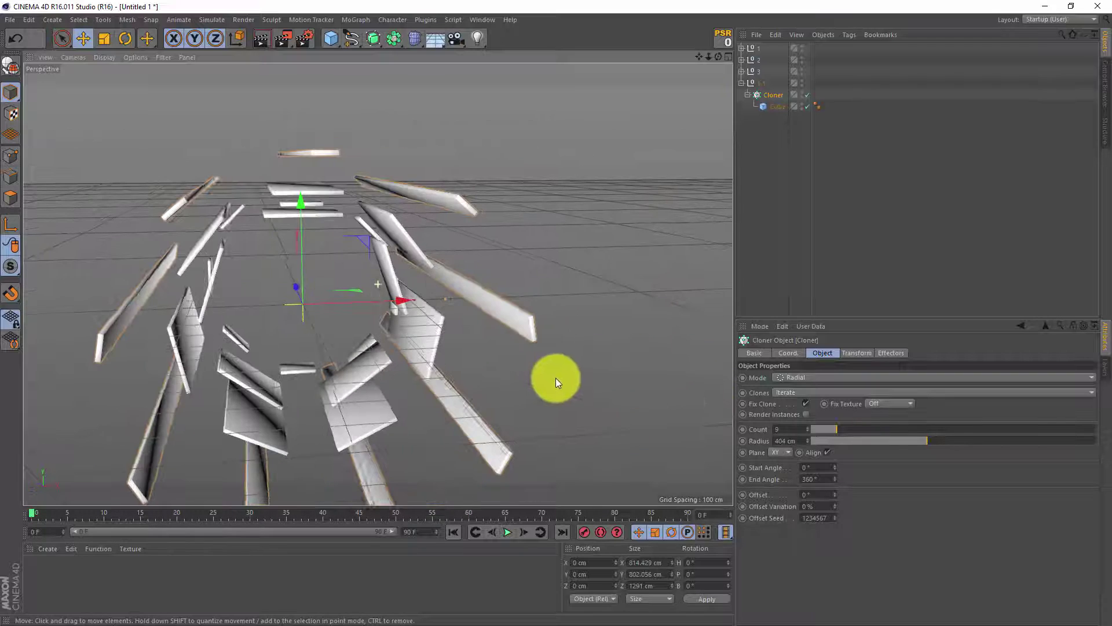
# - Rename the fourth ring's null as 4
pyautogui.click(760, 84)
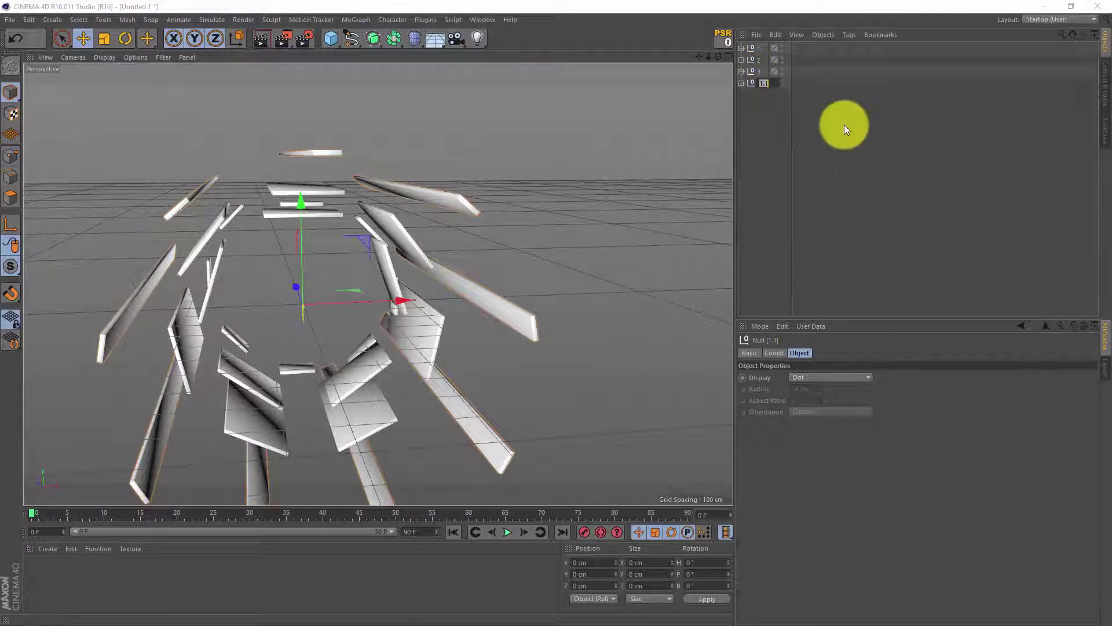
pyautogui.write('4')
pyautogui.click(858, 134)
pyautogui.click(741, 82)
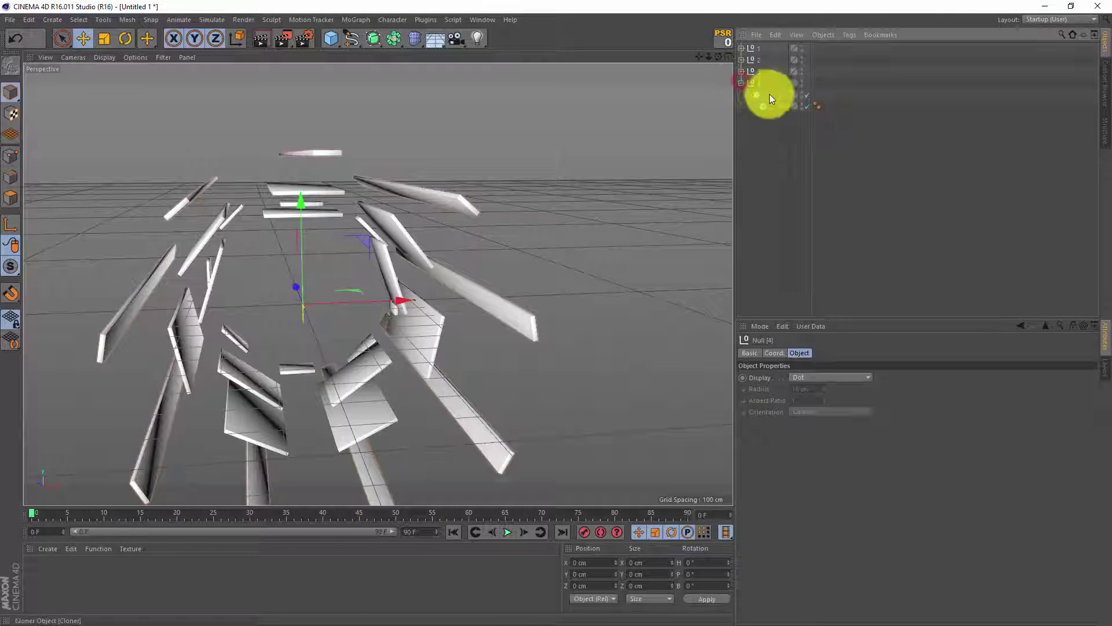
pyautogui.click(374, 43)
pyautogui.click(384, 9)
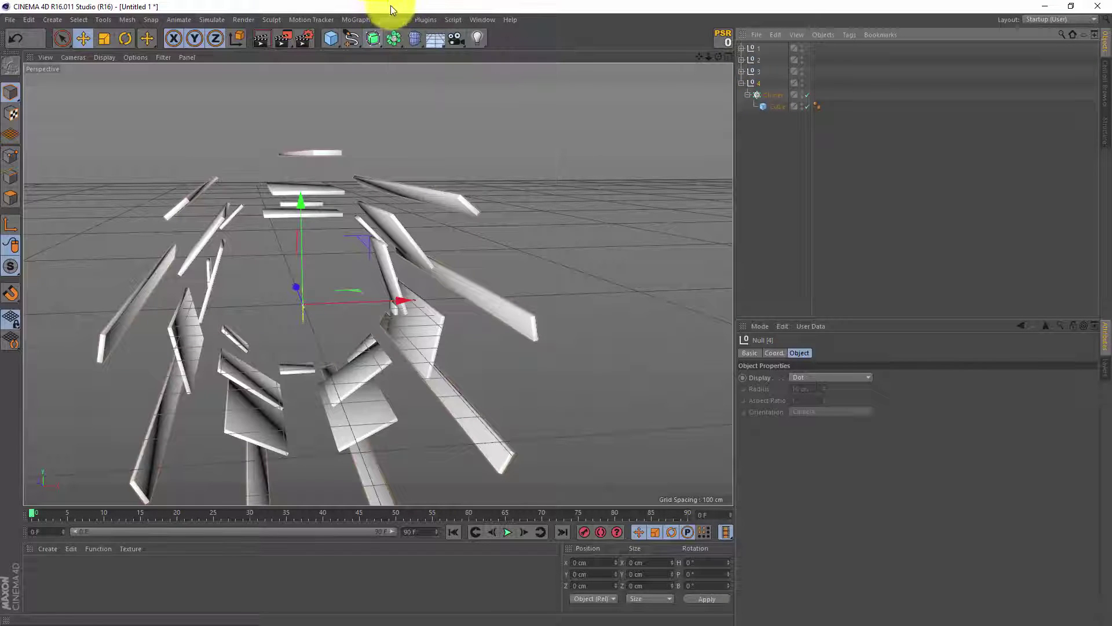
pyautogui.click(741, 83)
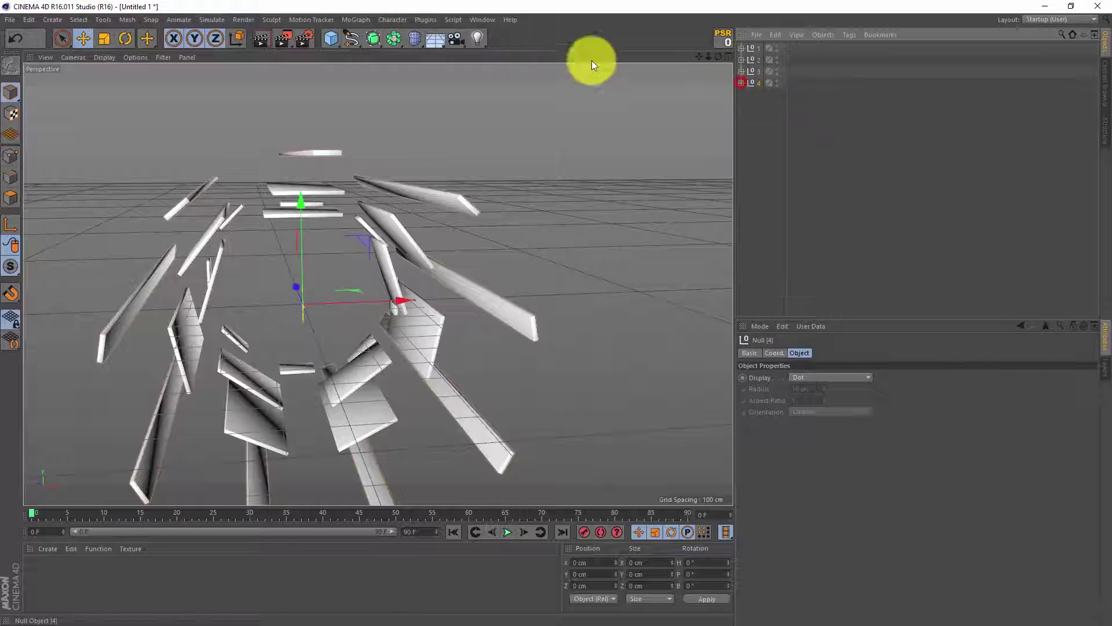
# - Add a cube sized 284 × 10 × 375 cm with a 1 cm fillet
pyautogui.click(330, 38)
pyautogui.click(436, 56)
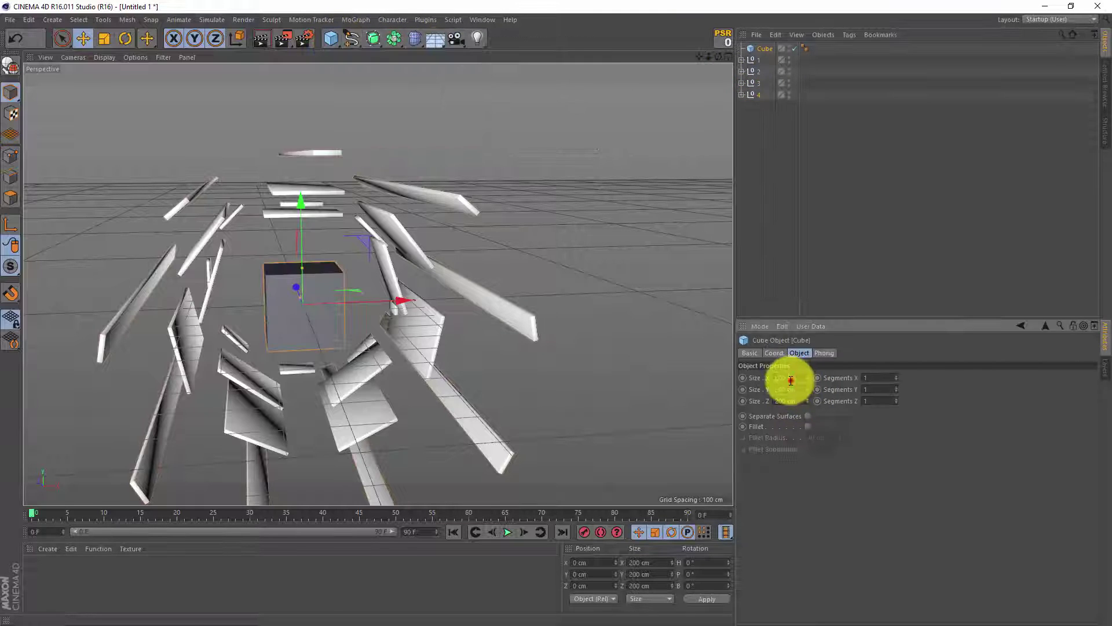
pyautogui.click(791, 387)
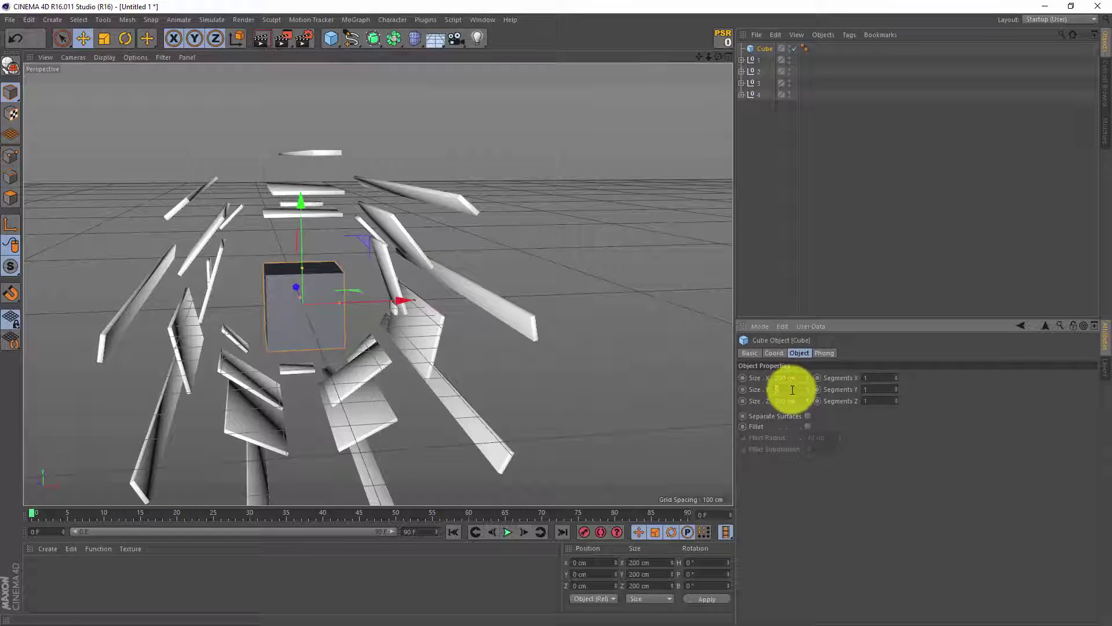
pyautogui.doubleClick(791, 390)
pyautogui.write('10')
pyautogui.click(845, 415)
pyautogui.click(803, 427)
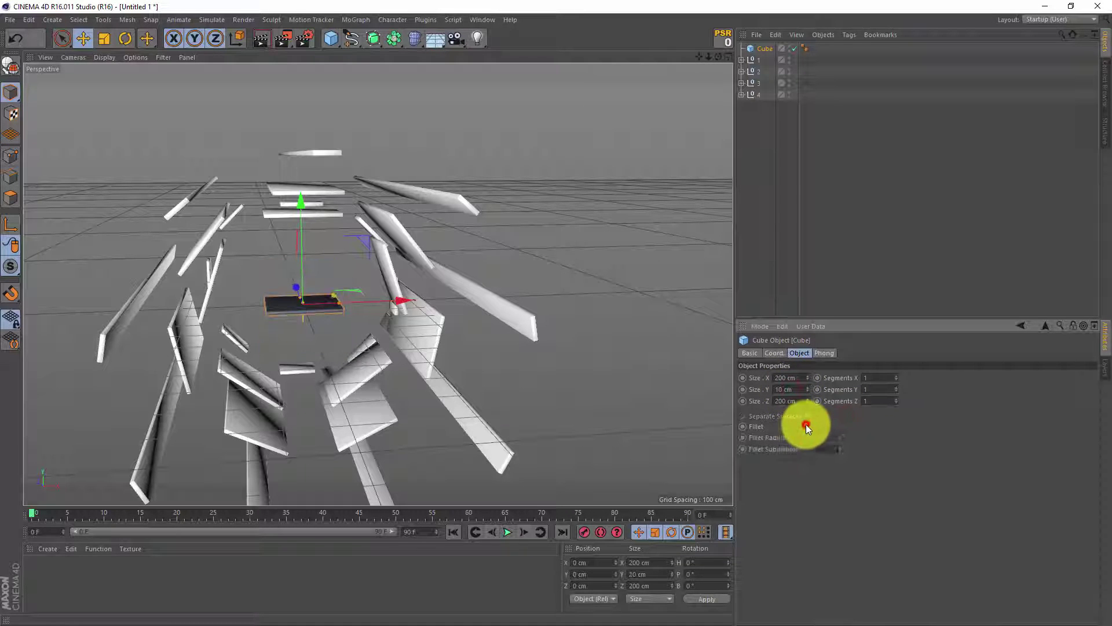
pyautogui.moveTo(807, 378)
pyautogui.mouseDown()
pyautogui.moveTo(801, 368)
pyautogui.moveTo(810, 397)
pyautogui.mouseUp()
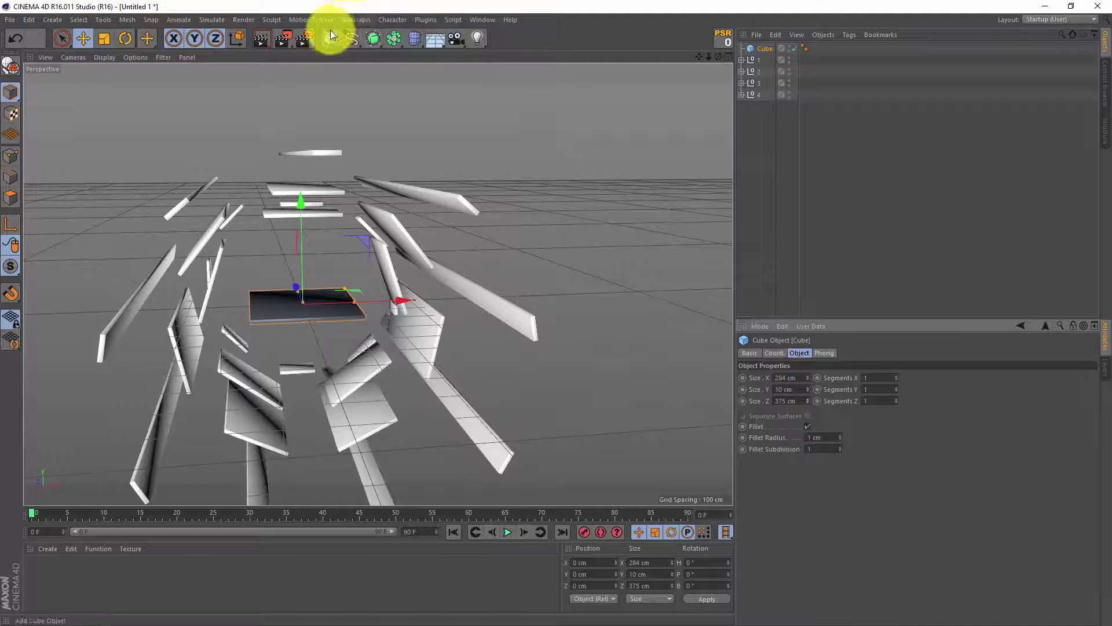
# - Add a Boole object and nest the new cube inside it
pyautogui.click(373, 38)
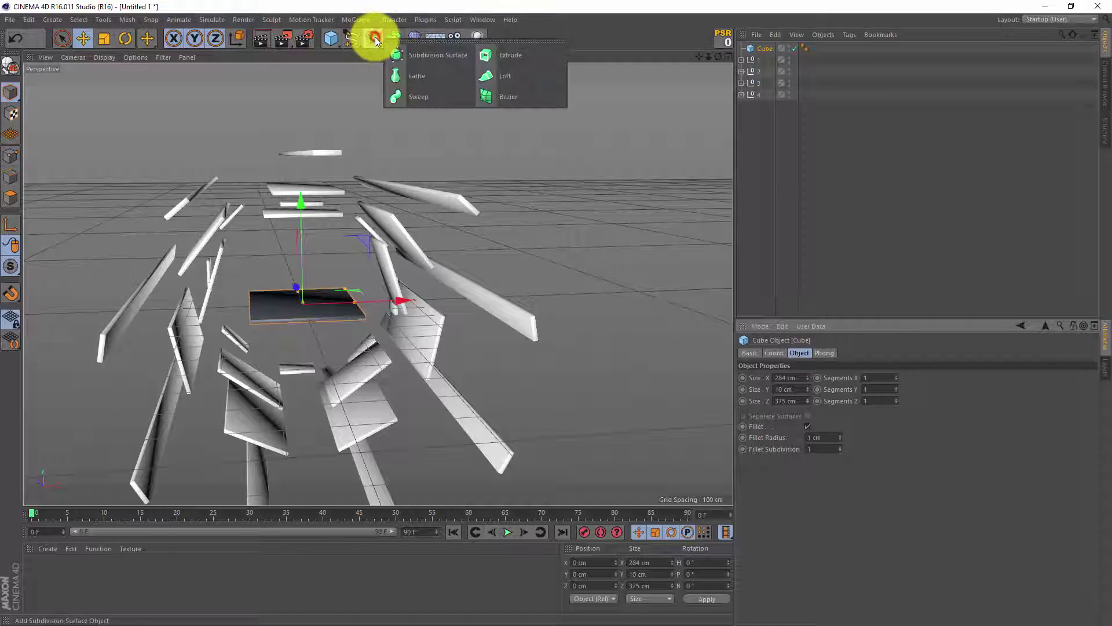
pyautogui.moveTo(394, 39)
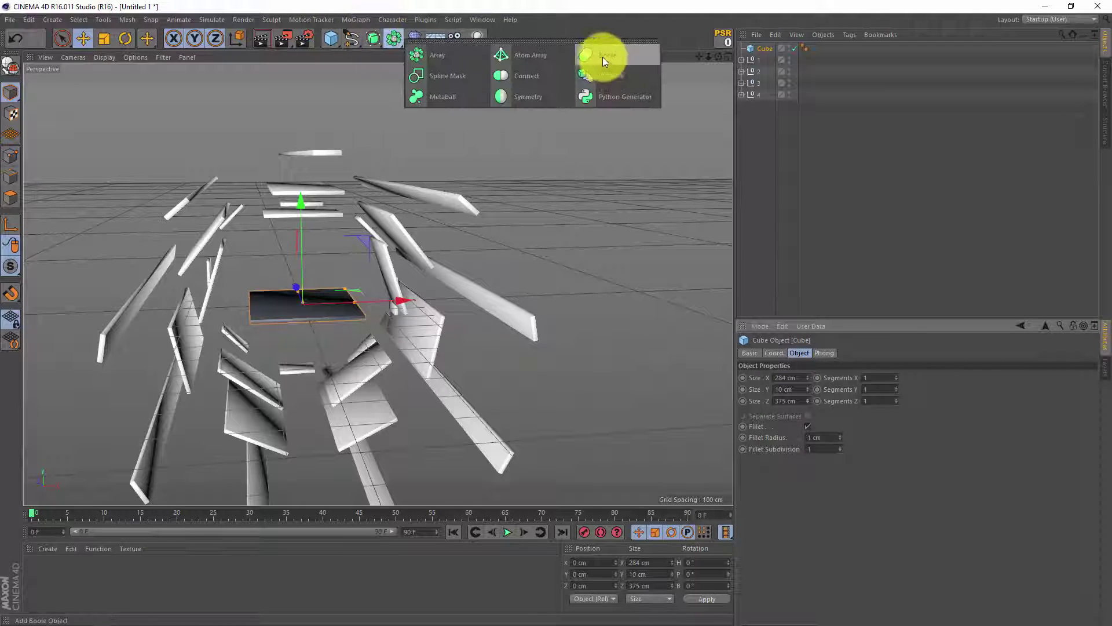
pyautogui.click(603, 60)
pyautogui.moveTo(764, 60); pyautogui.dragTo(764, 46)
# - Add a cylinder and place it under the cube inside the Boole to cut a hole through the plate
pyautogui.click(332, 38)
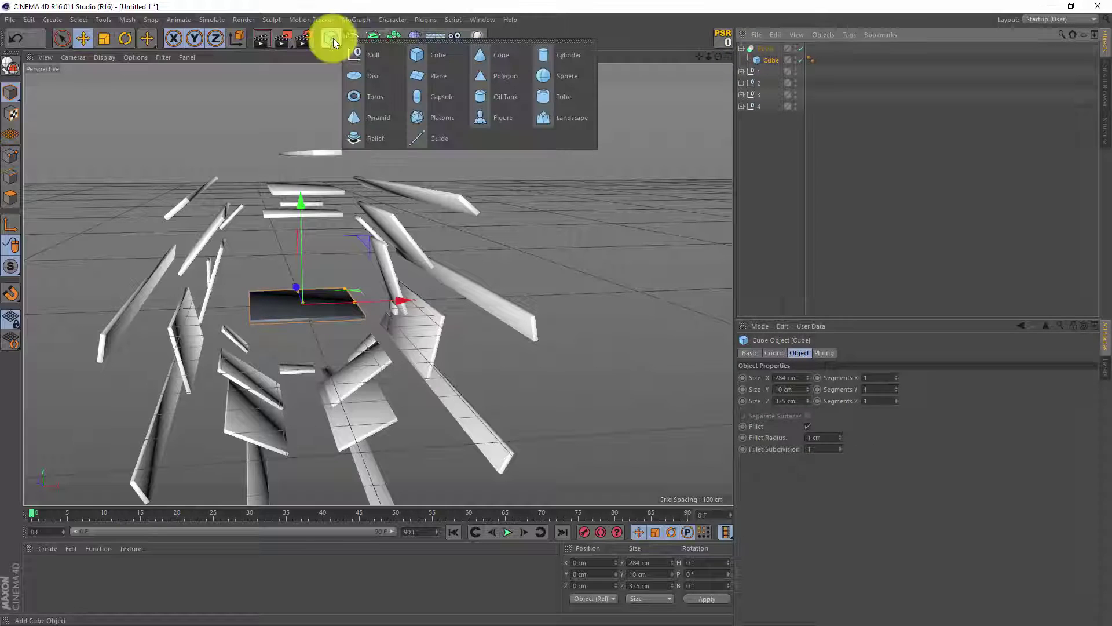
pyautogui.click(561, 54)
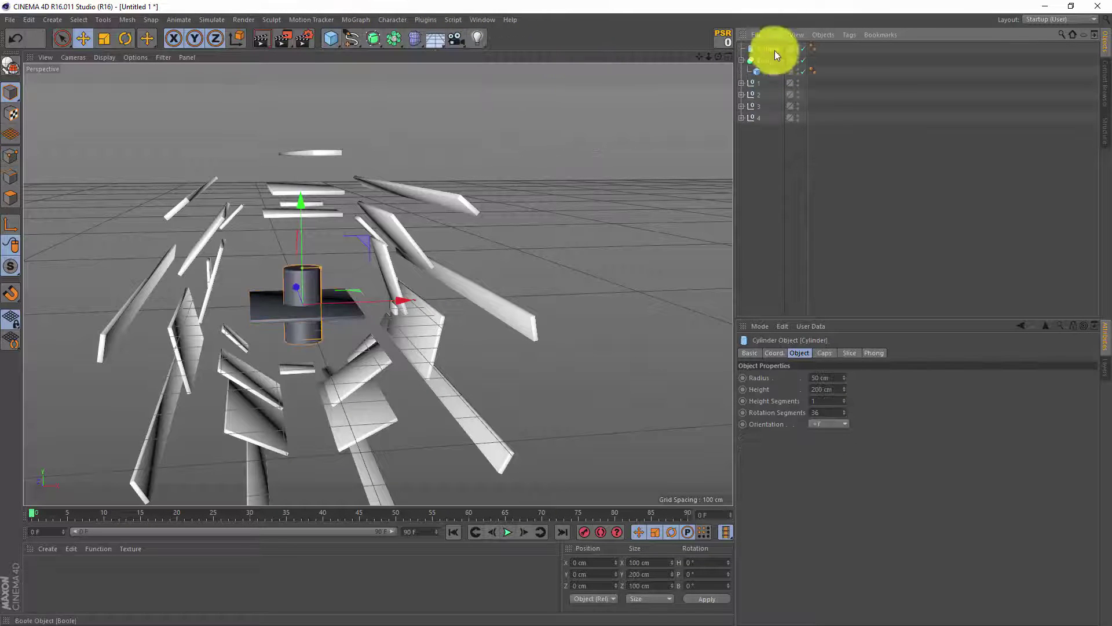
pyautogui.moveTo(774, 51)
pyautogui.mouseDown()
pyautogui.moveTo(764, 60)
pyautogui.moveTo(765, 51)
pyautogui.mouseUp()
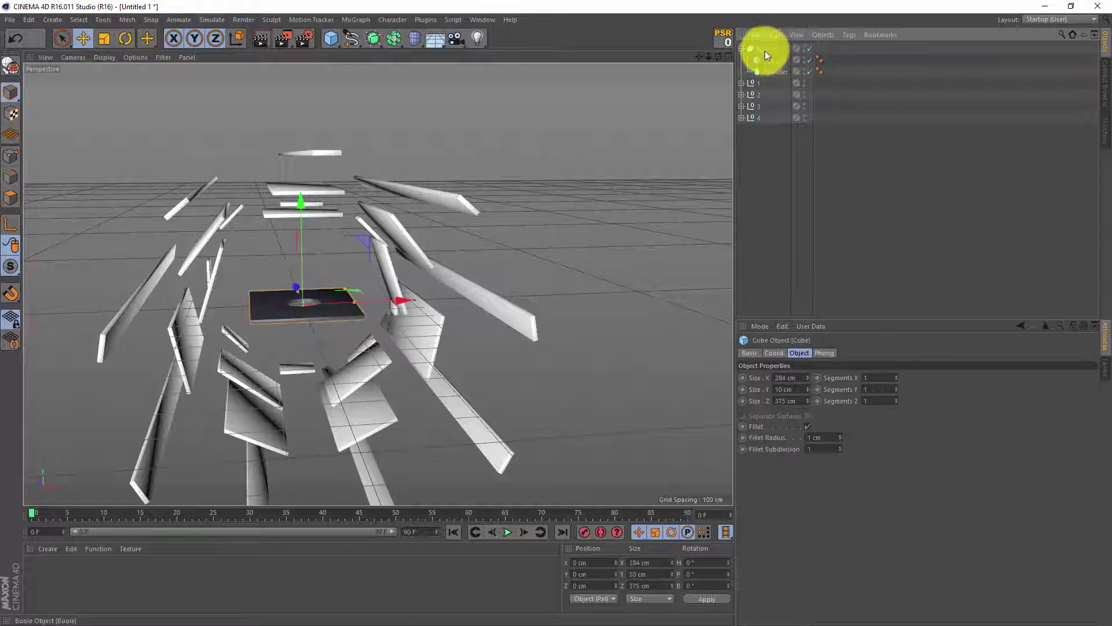
# - Enlarge the plate's hole by setting the cutting cylinder's radius to 111 cm
pyautogui.keyDown('alt'); pyautogui.moveTo(417, 266); pyautogui.dragTo(322, 322); pyautogui.keyUp('alt')
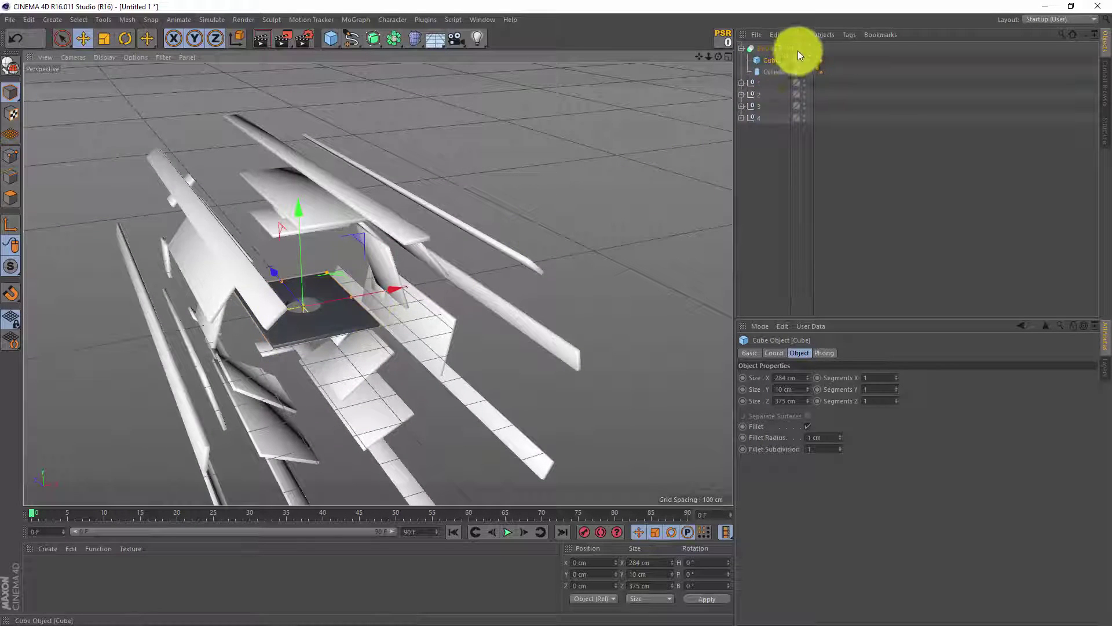
pyautogui.click(773, 72)
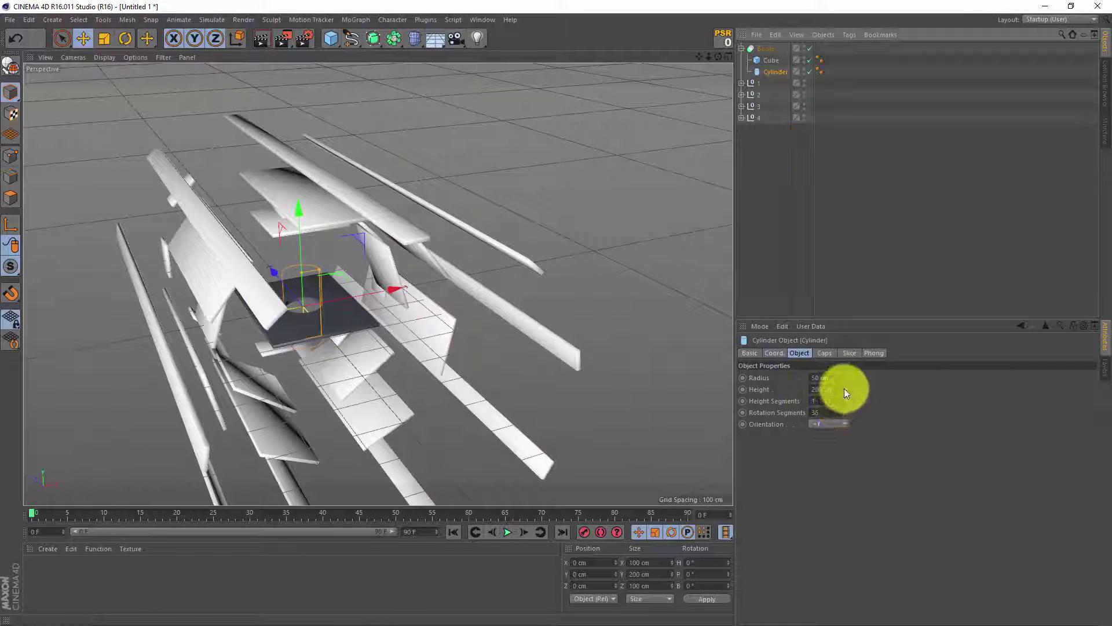
pyautogui.moveTo(845, 378); pyautogui.dragTo(844, 374)
pyautogui.moveTo(474, 300)
pyautogui.keyDown('alt'); pyautogui.mouseDown()
pyautogui.moveTo(450, 271)
pyautogui.moveTo(474, 227)
pyautogui.moveTo(495, 242)
pyautogui.moveTo(452, 270)
pyautogui.mouseUp(); pyautogui.keyUp('alt')
pyautogui.click(742, 49)
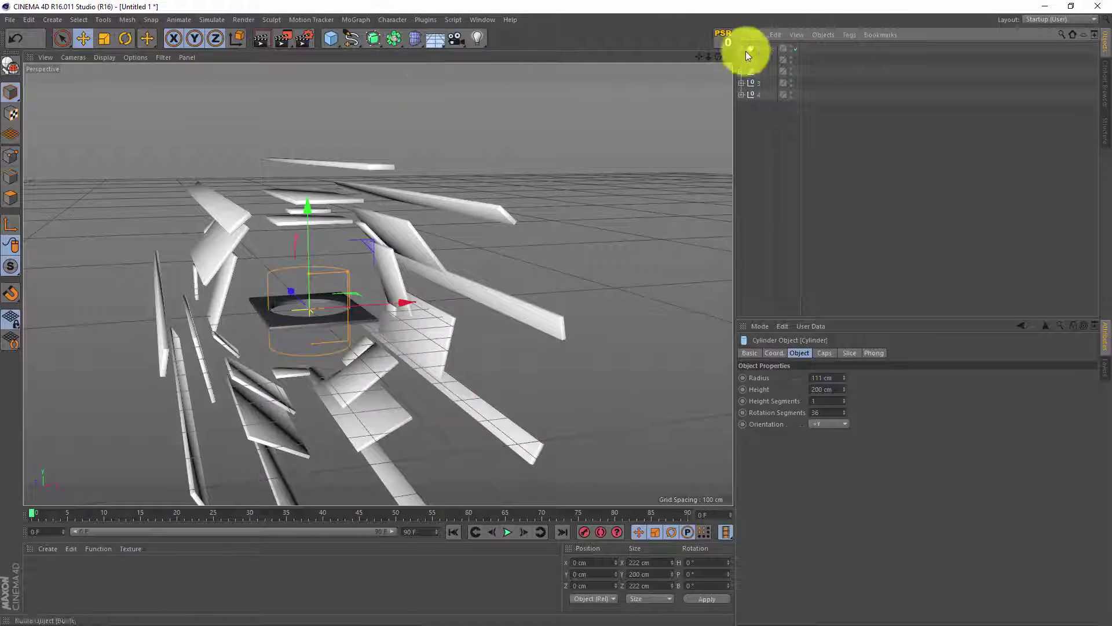
# - Add a MoGraph Cloner, nest the Boole object inside it, and switch the cloner to Radial mode
pyautogui.click(364, 20)
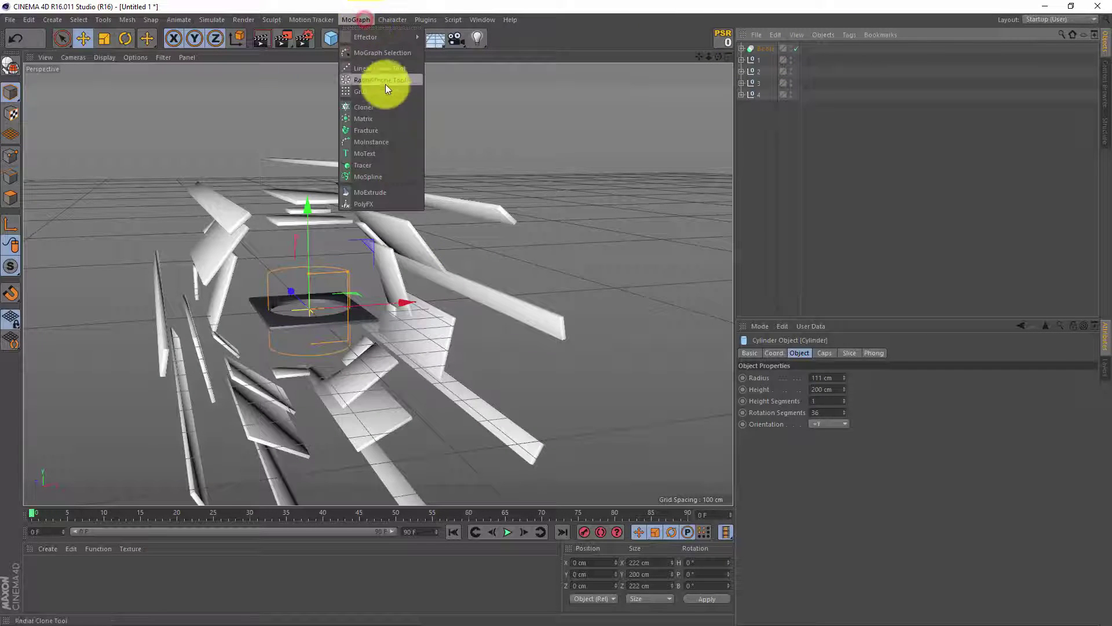
pyautogui.click(406, 108)
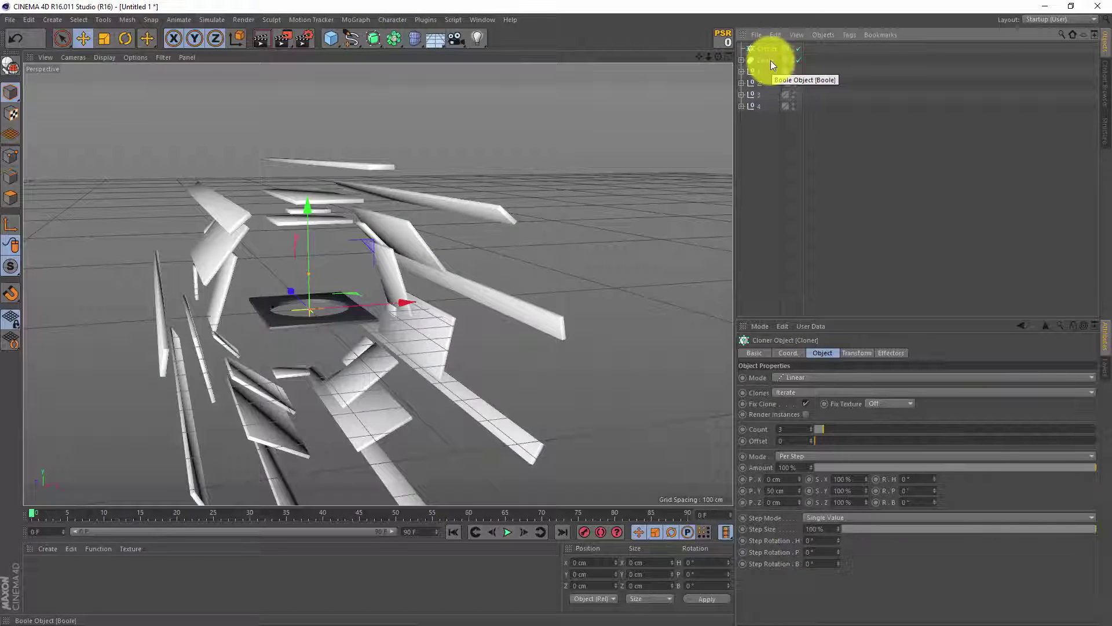
pyautogui.moveTo(770, 61); pyautogui.dragTo(769, 45)
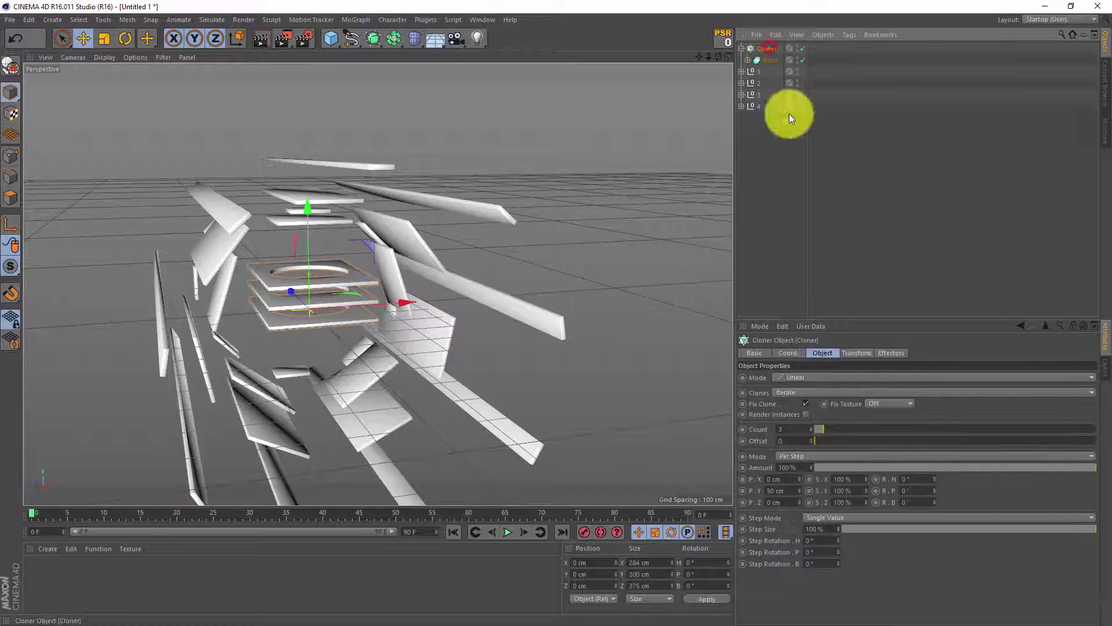
pyautogui.click(824, 378)
pyautogui.click(828, 413)
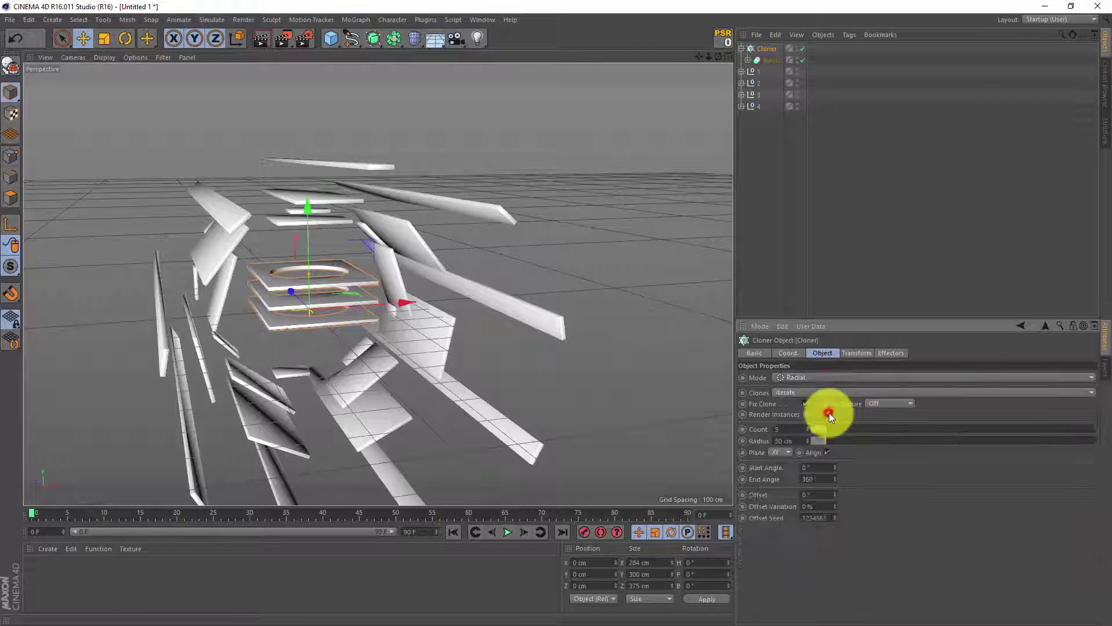
# - Set the holed-plate cloner's count to 4 and its radius to 288 cm
pyautogui.moveTo(840, 440); pyautogui.dragTo(889, 440)
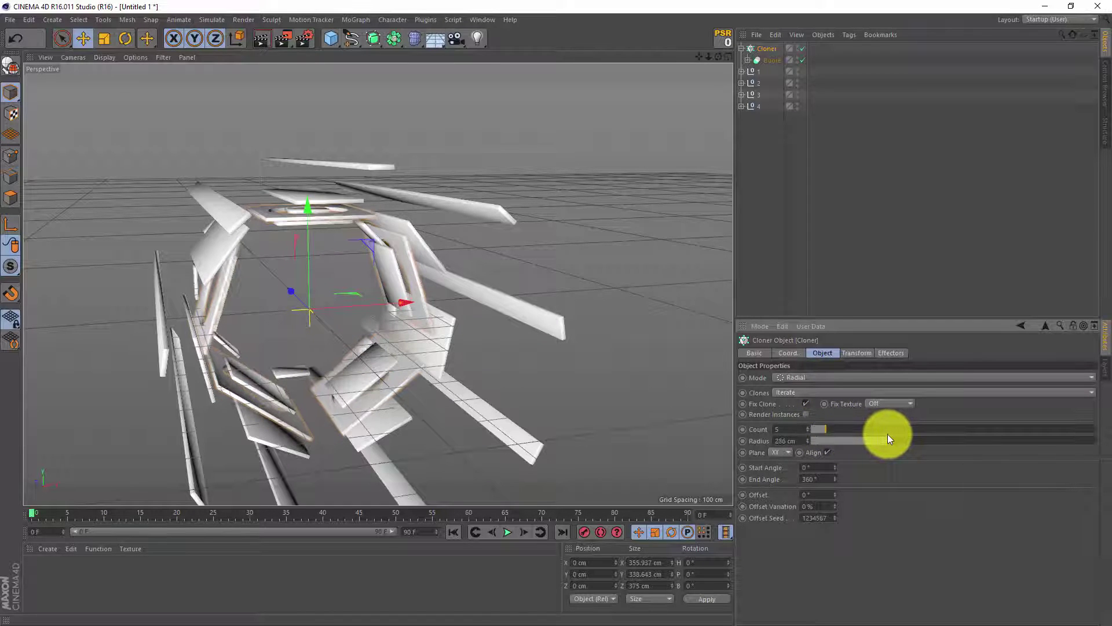
pyautogui.click(809, 431)
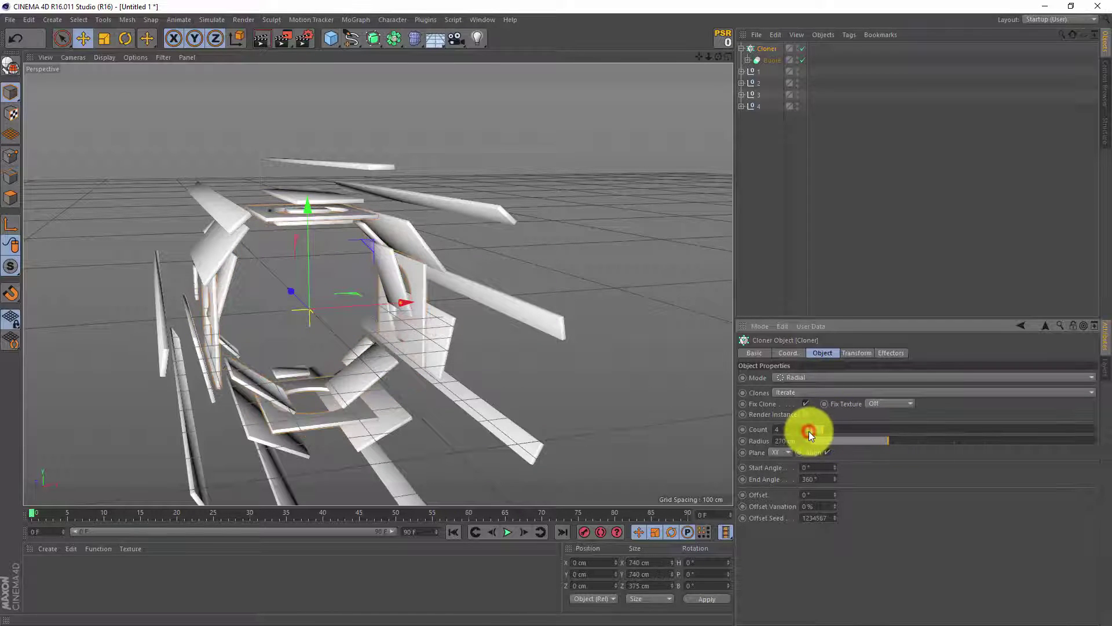
pyautogui.moveTo(889, 440); pyautogui.dragTo(891, 442)
pyautogui.moveTo(676, 388)
pyautogui.keyDown('alt'); pyautogui.mouseDown()
pyautogui.moveTo(632, 387)
pyautogui.moveTo(658, 371)
pyautogui.mouseUp(); pyautogui.keyUp('alt')
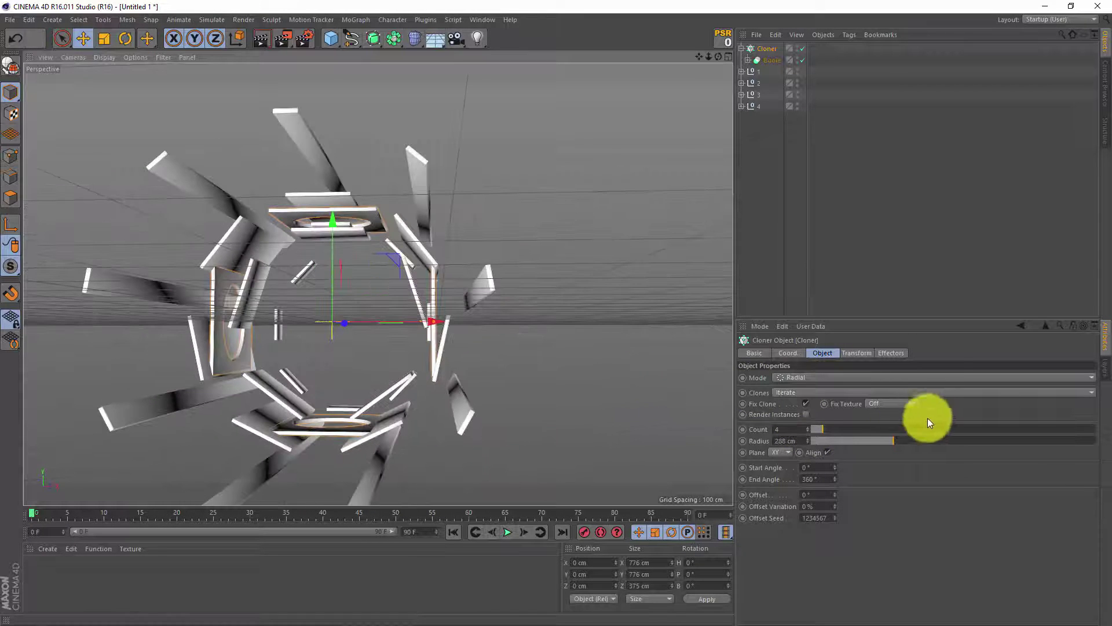
# - Test a heading rotation on the holed plates' cloner transform, reset it to 0°, and tilt the pitch to about -17°
pyautogui.click(860, 352)
pyautogui.moveTo(933, 403); pyautogui.dragTo(934, 393)
pyautogui.doubleClick(914, 396)
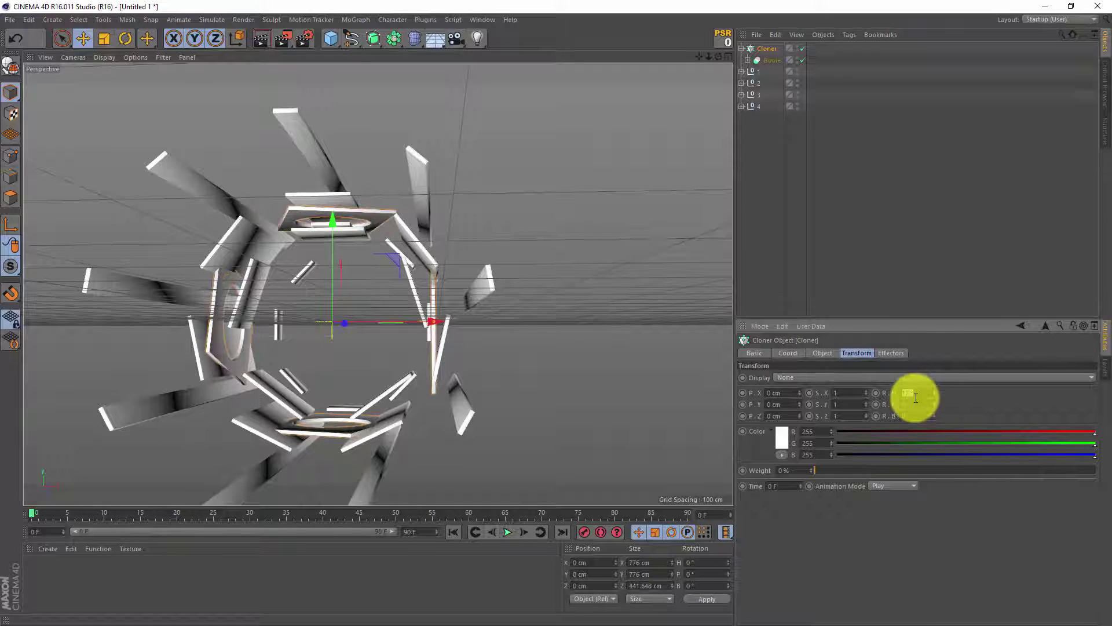
pyautogui.press('BackSpace')
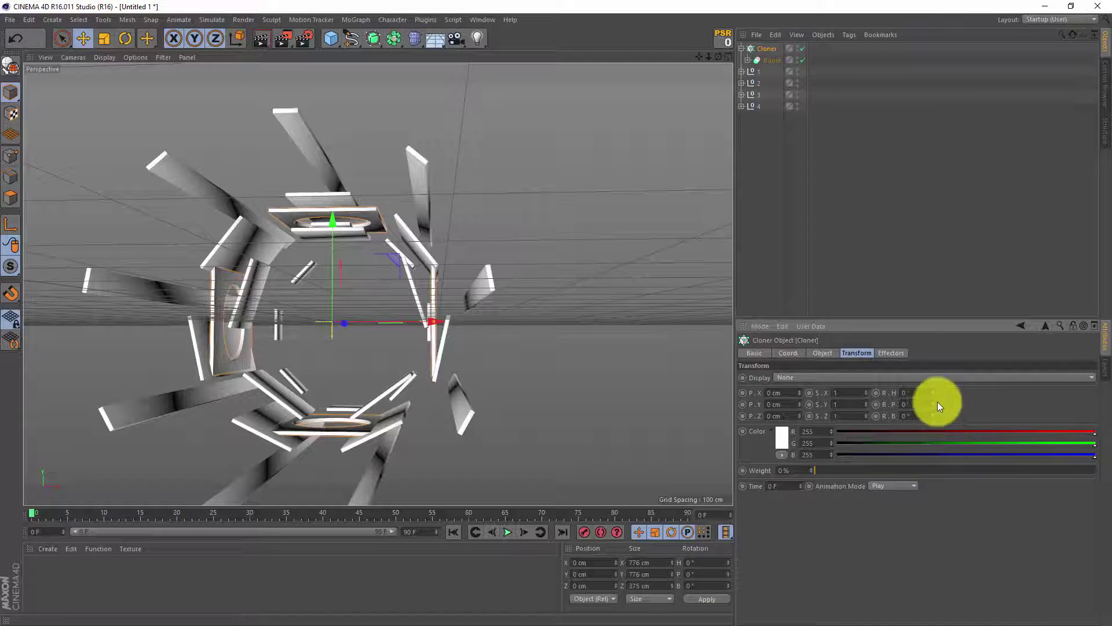
pyautogui.moveTo(937, 401); pyautogui.dragTo(936, 400)
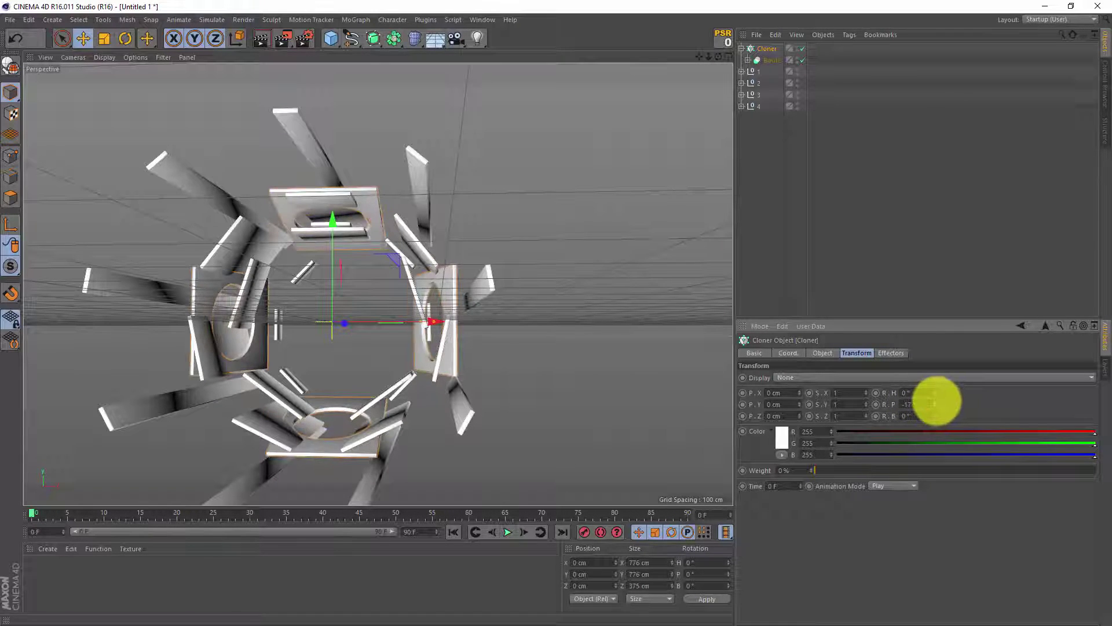
# - Add another MoGraph Cloner and nest the holed-plate cloner inside it
pyautogui.moveTo(606, 333)
pyautogui.keyDown('alt'); pyautogui.mouseDown()
pyautogui.moveTo(614, 343)
pyautogui.moveTo(593, 331)
pyautogui.mouseUp(); pyautogui.keyUp('alt')
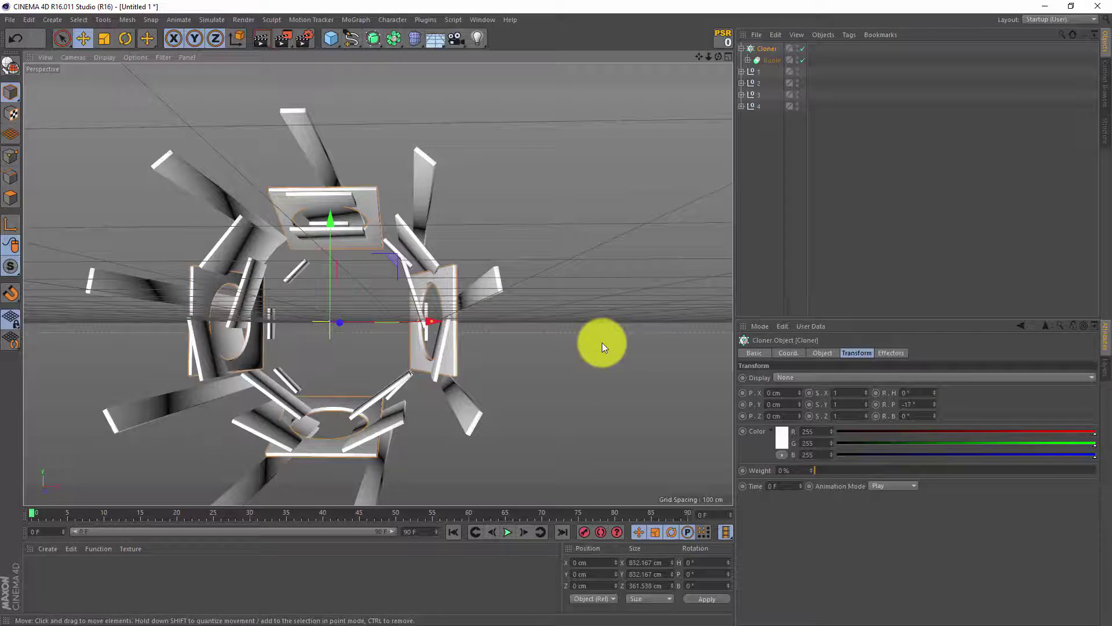
pyautogui.keyDown('alt'); pyautogui.moveTo(522, 255); pyautogui.dragTo(431, 110); pyautogui.keyUp('alt')
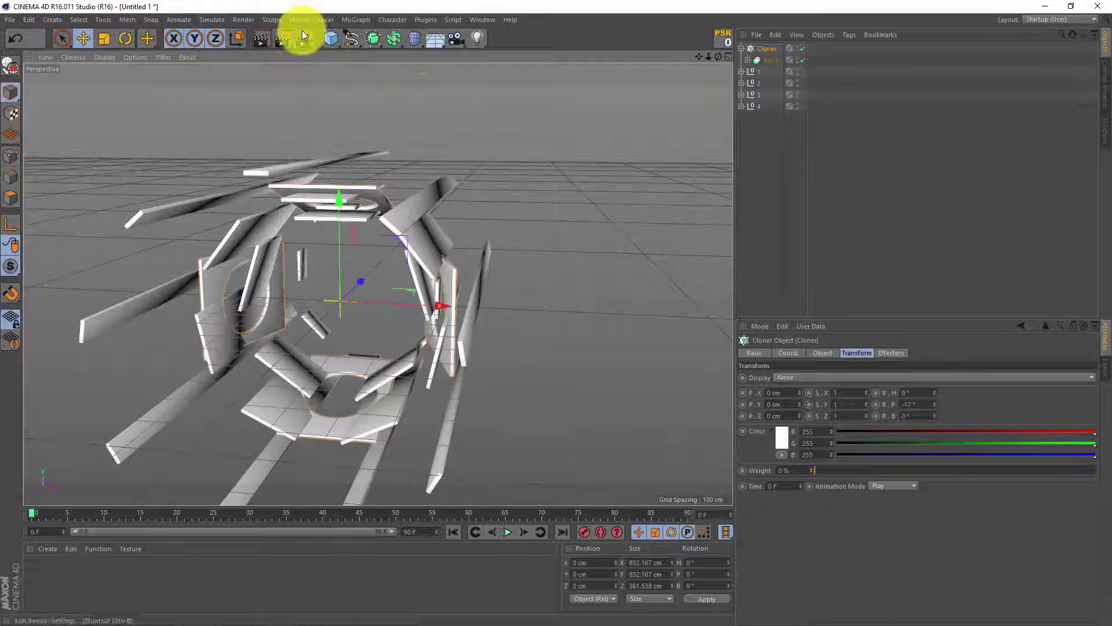
pyautogui.click(358, 21)
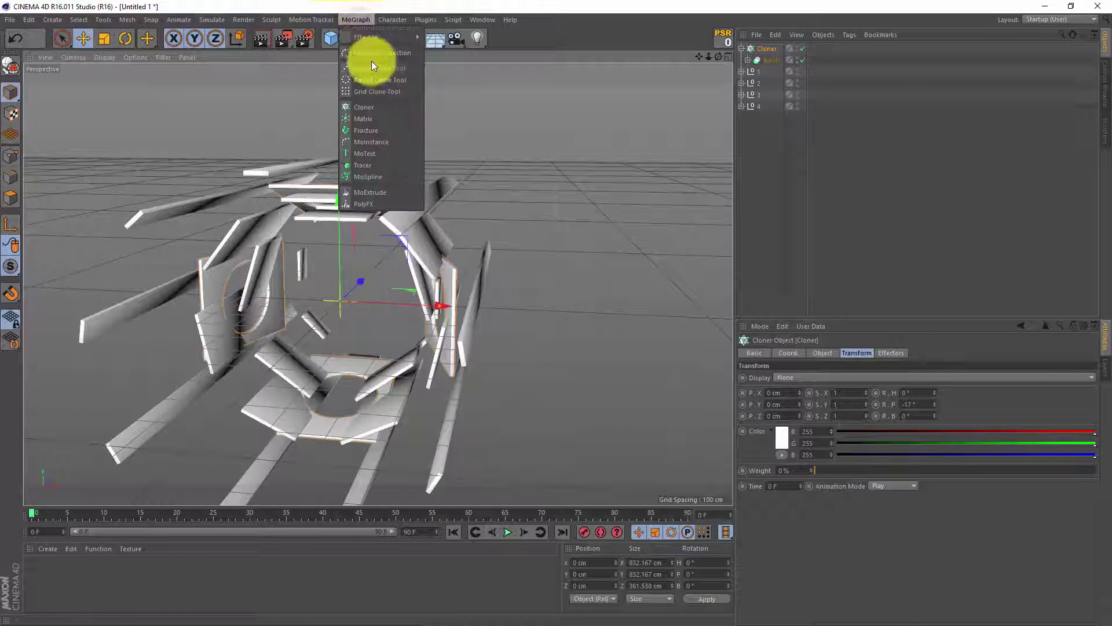
pyautogui.click(384, 105)
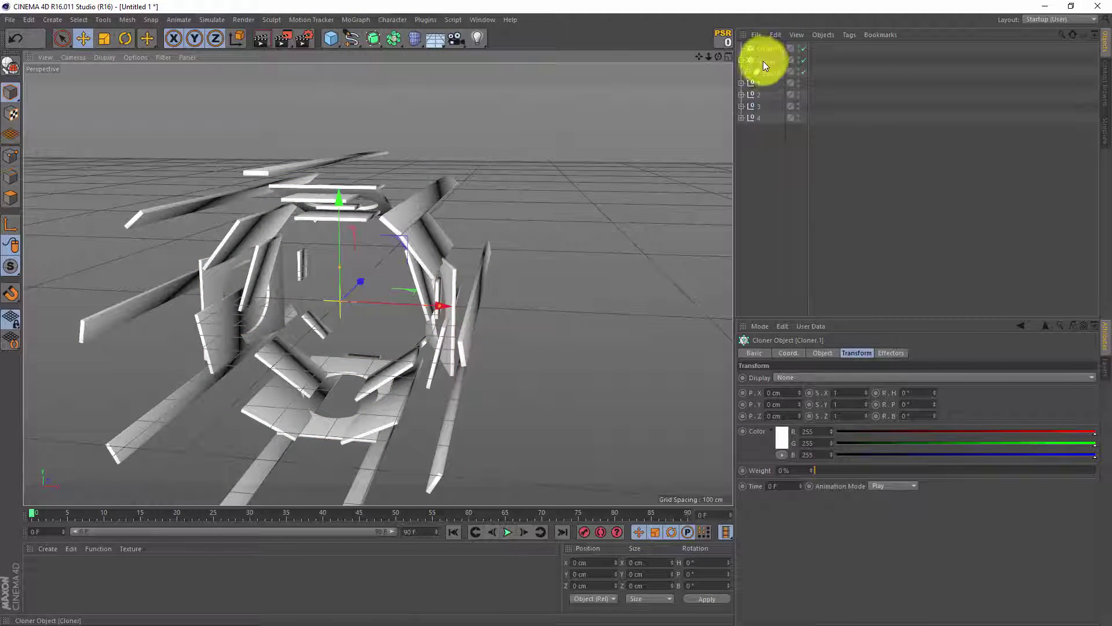
pyautogui.moveTo(763, 59); pyautogui.dragTo(766, 47)
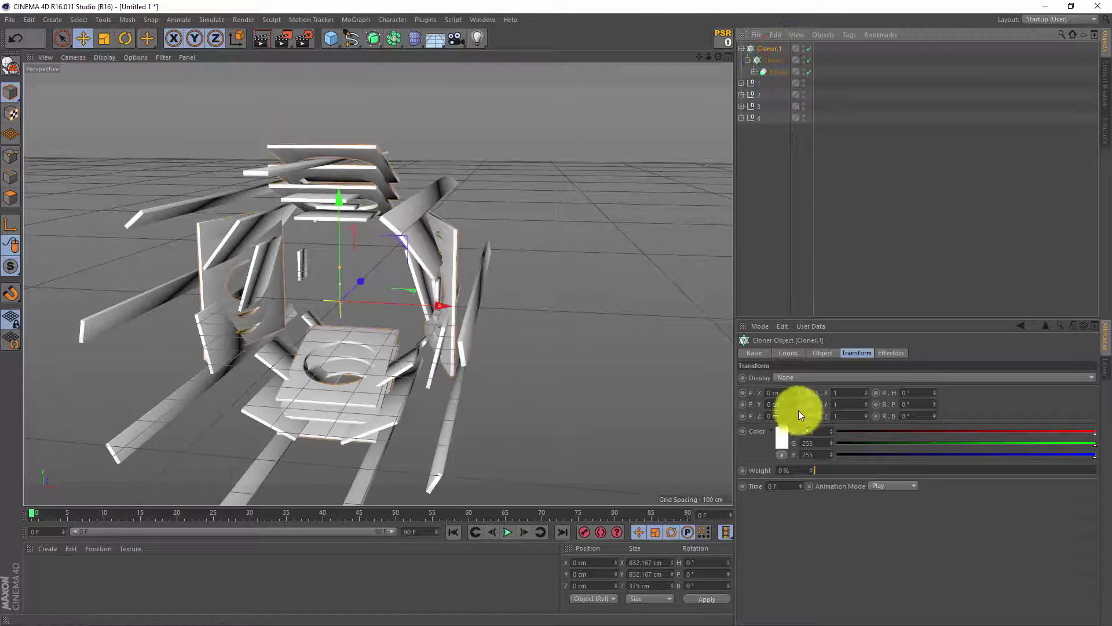
# - Set the new linear cloner's per-step offset to 0 cm in Y and 346 cm in Z
pyautogui.click(815, 353)
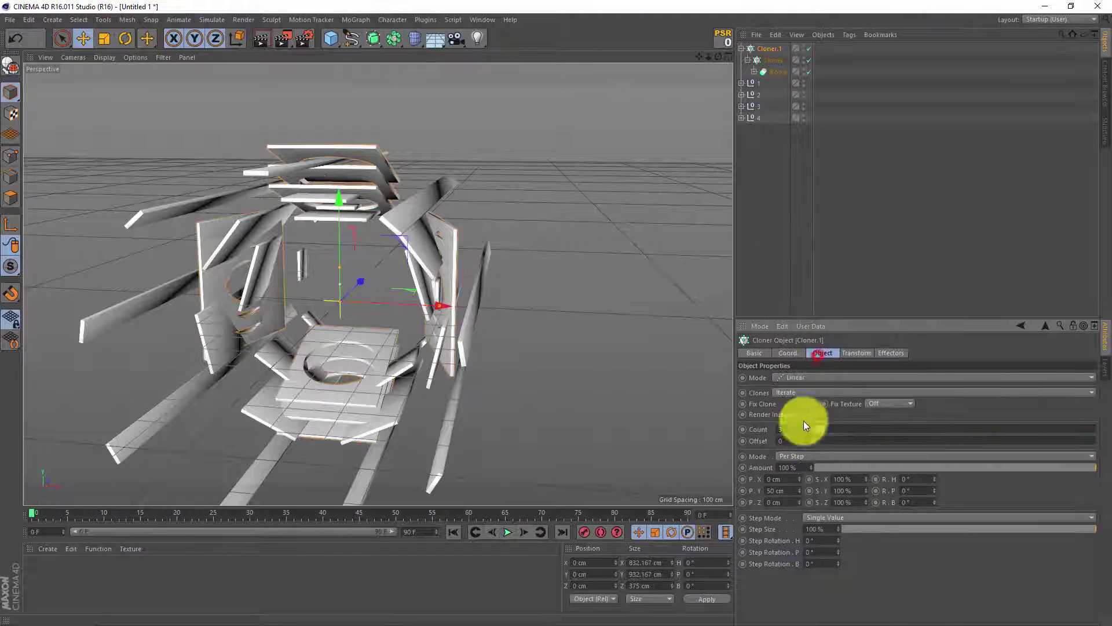
pyautogui.click(790, 490)
pyautogui.moveTo(799, 501); pyautogui.dragTo(797, 500)
pyautogui.keyDown('alt'); pyautogui.moveTo(614, 323); pyautogui.dragTo(655, 307); pyautogui.keyUp('alt')
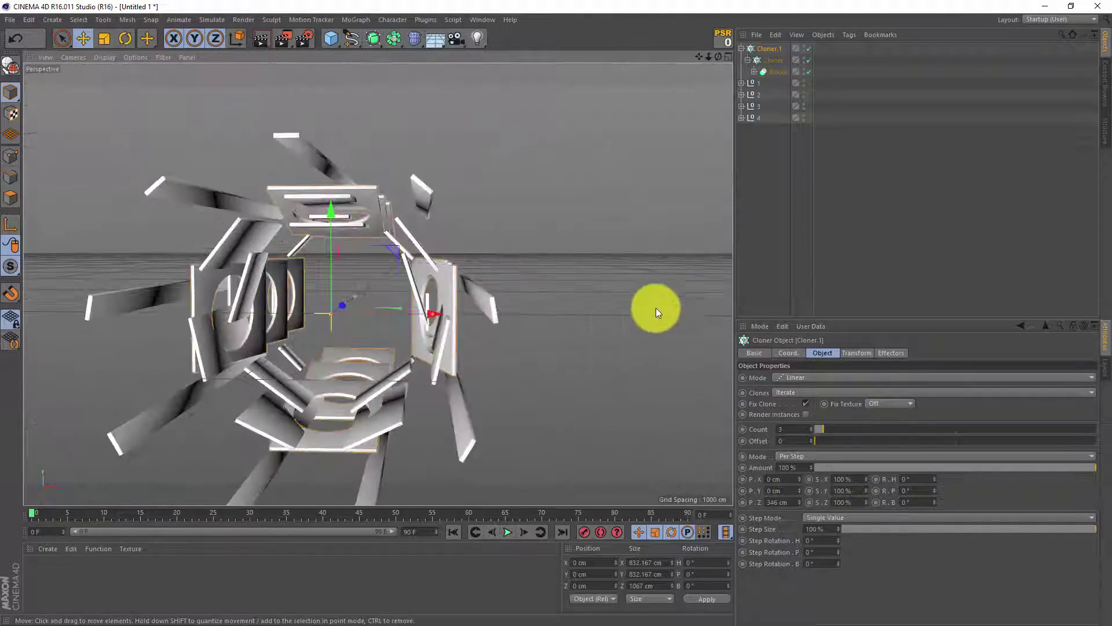
# - Group the linear cloner of holed plates into a null and name it 5
pyautogui.click(775, 48)
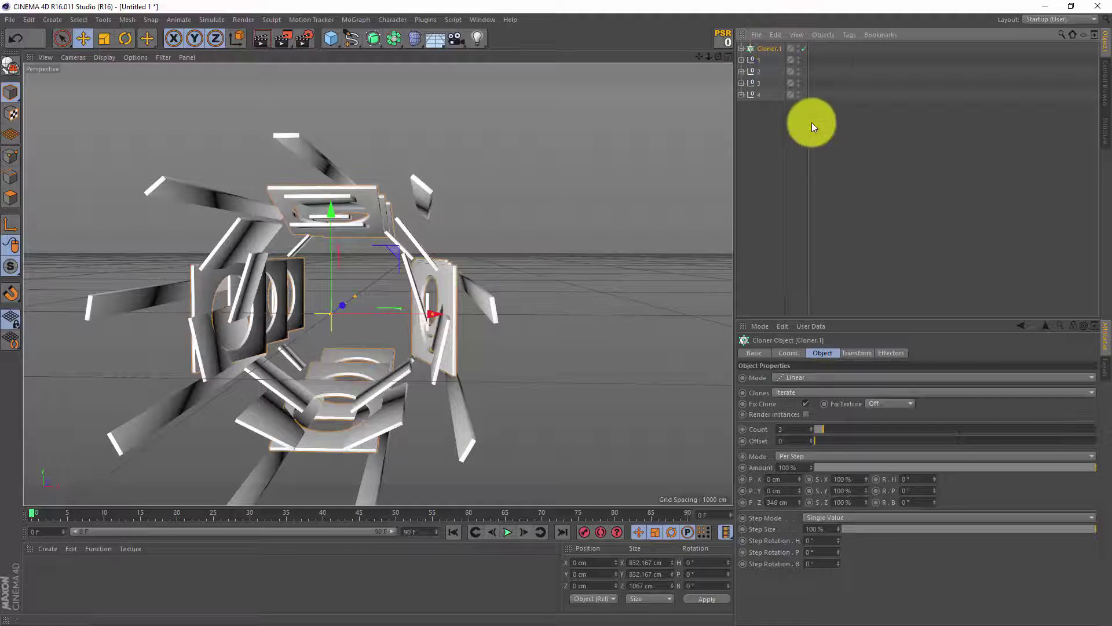
pyautogui.press('c')
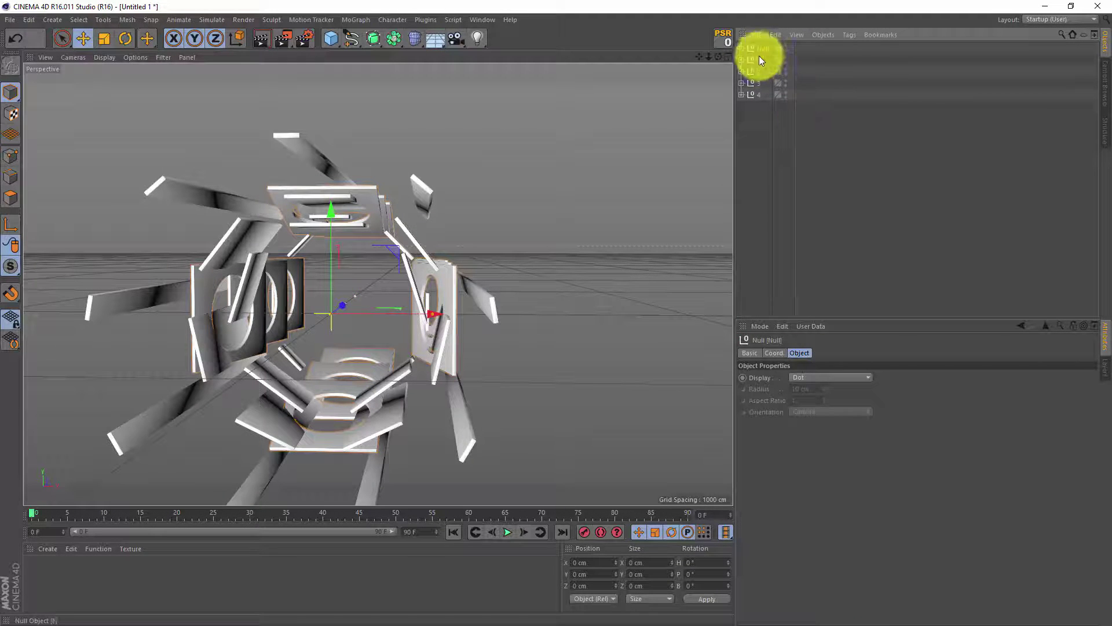
pyautogui.doubleClick(762, 47)
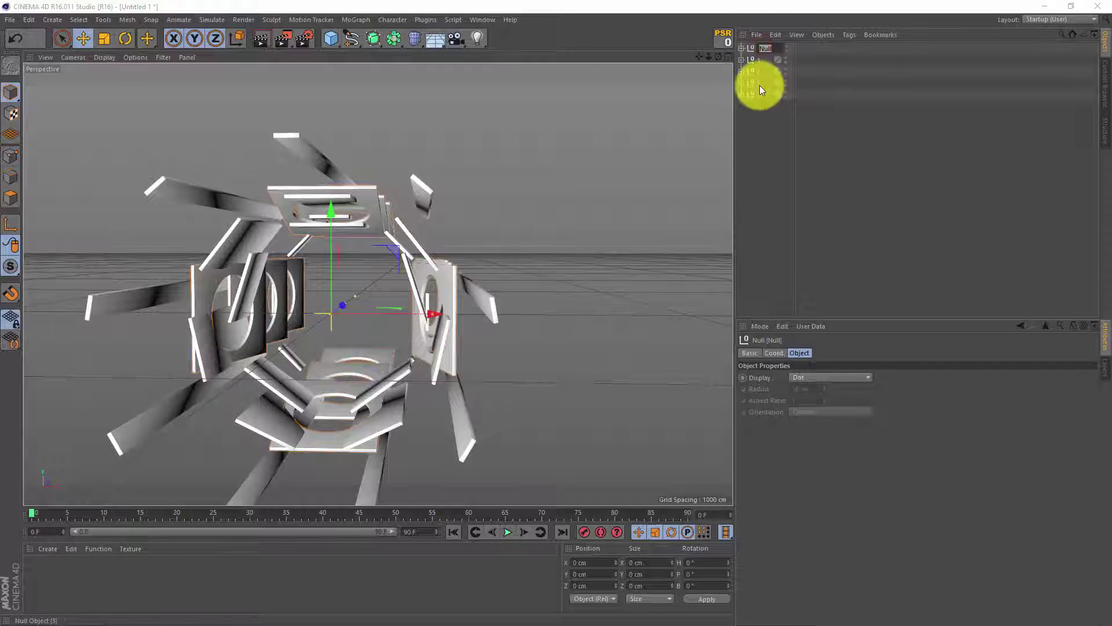
pyautogui.write('5')
pyautogui.click(858, 183)
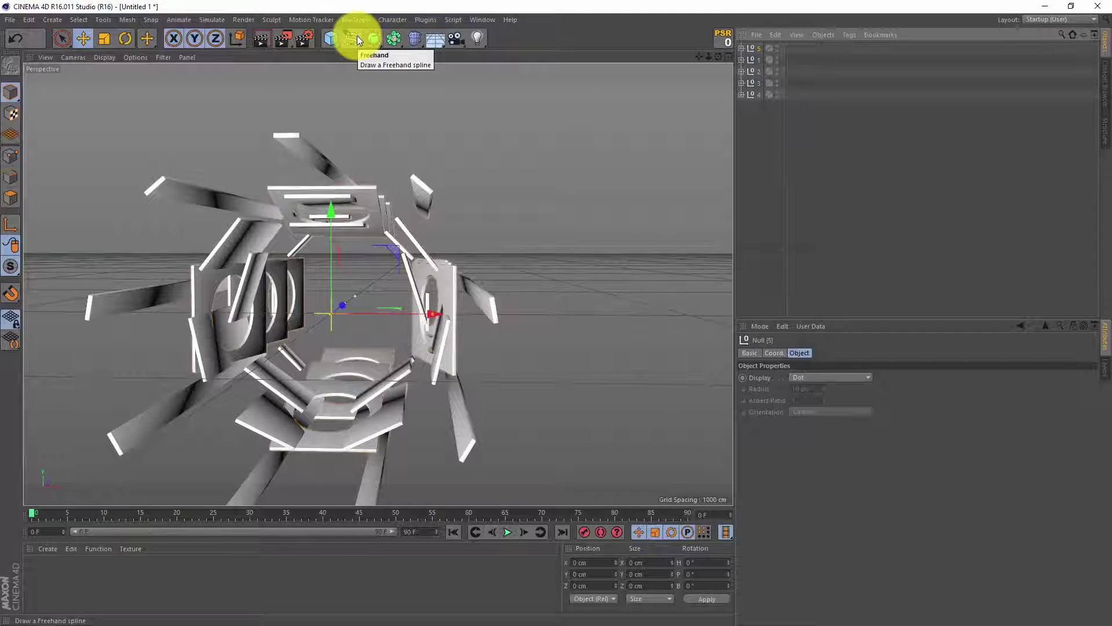
# - Add a Helix spline and lengthen it along the tunnel to a height of 841 cm
pyautogui.moveTo(451, 228)
pyautogui.keyDown('alt'); pyautogui.mouseDown()
pyautogui.moveTo(438, 309)
pyautogui.moveTo(484, 256)
pyautogui.moveTo(478, 228)
pyautogui.mouseUp(); pyautogui.keyUp('alt')
pyautogui.click(344, 38)
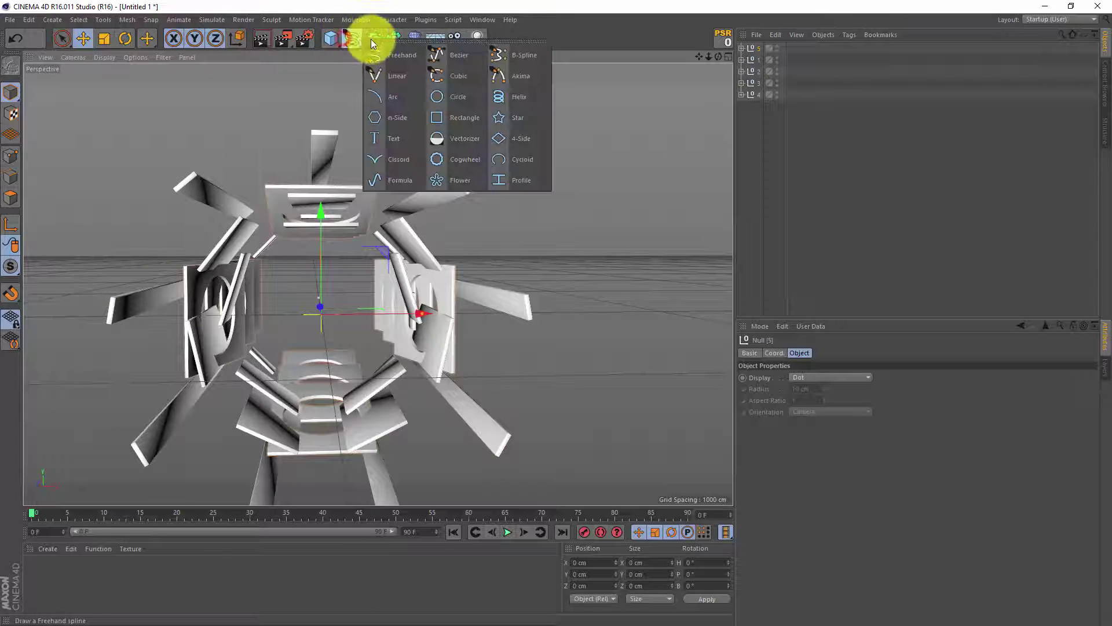
pyautogui.click(510, 99)
pyautogui.keyDown('alt'); pyautogui.moveTo(530, 296); pyautogui.dragTo(633, 345); pyautogui.keyUp('alt')
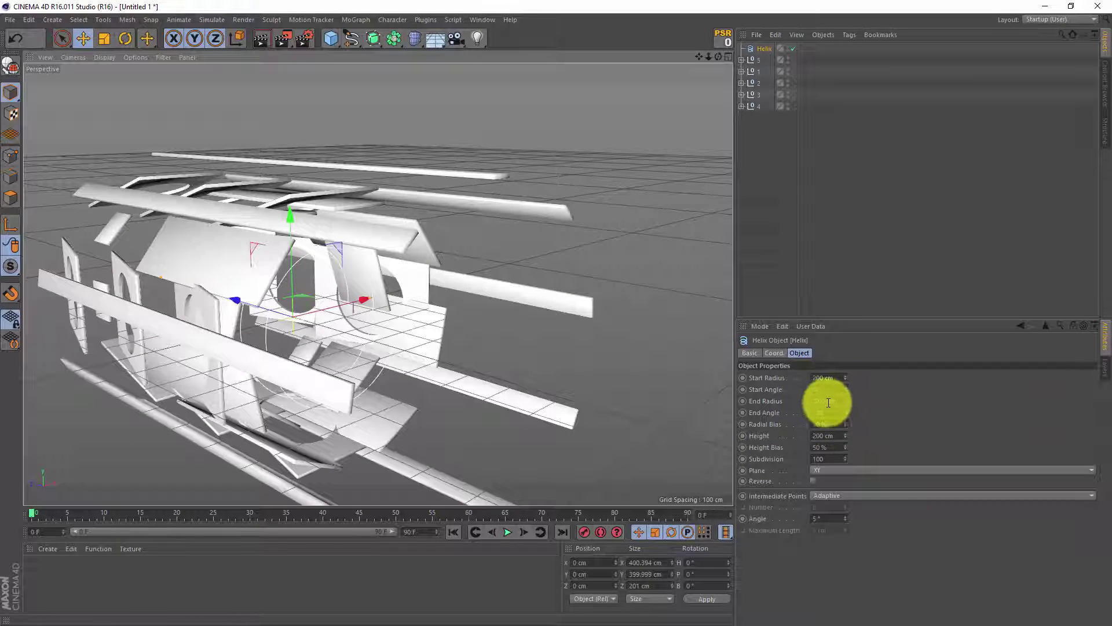
pyautogui.moveTo(847, 437); pyautogui.dragTo(846, 436)
pyautogui.middleClick(522, 266)
pyautogui.middleClick(505, 159)
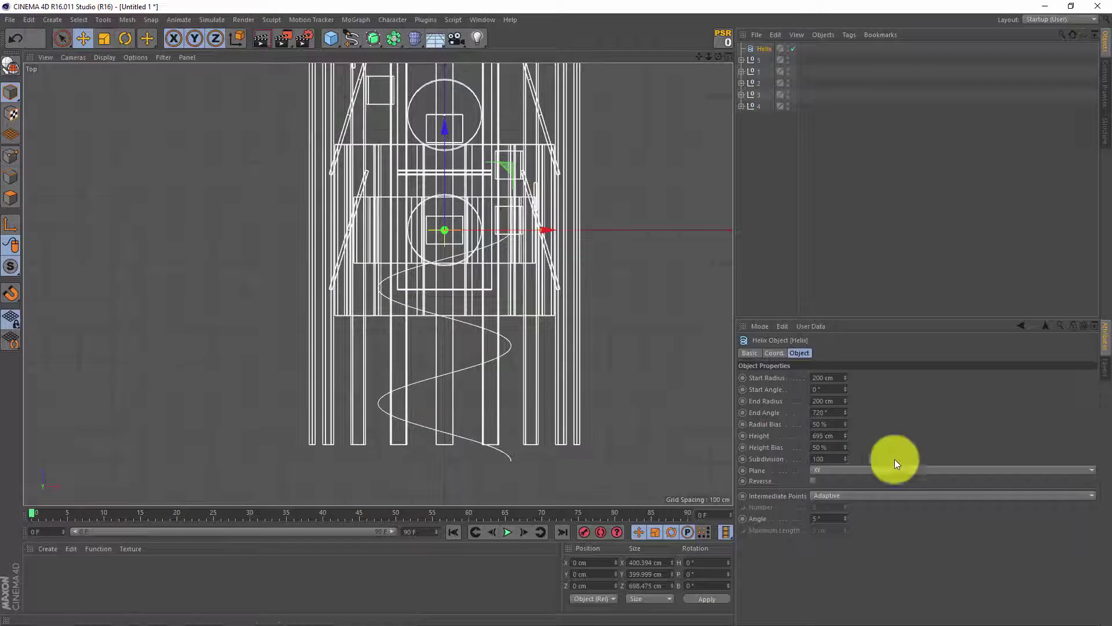
# - Add a Sweep object and nest the helix and a new Rectangle spline inside it, with the rectangle as the profile
pyautogui.click(373, 38)
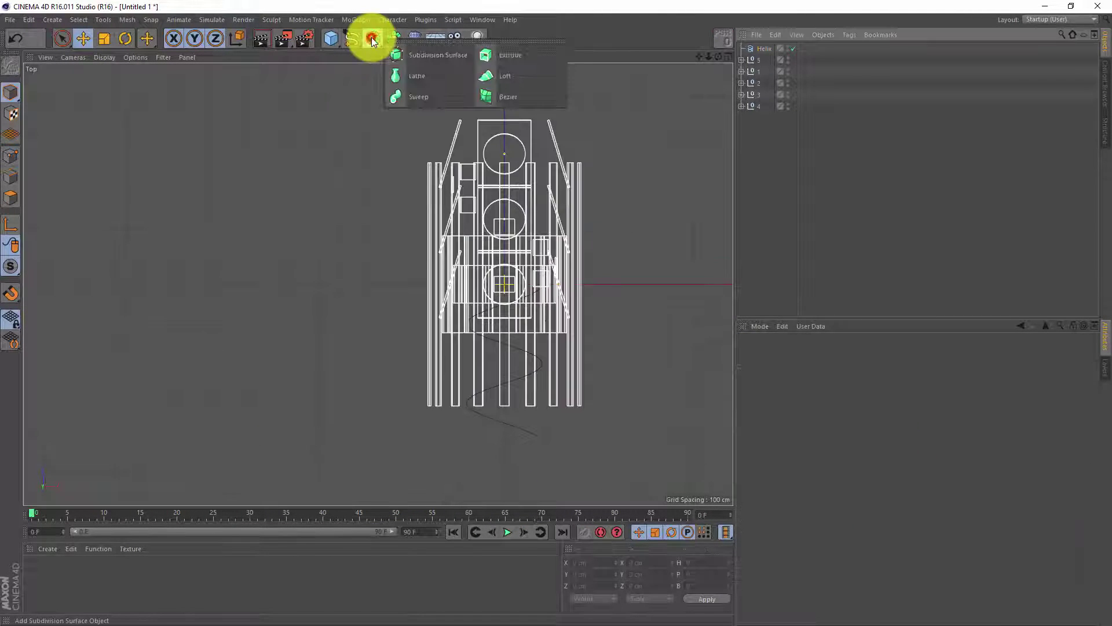
pyautogui.click(415, 96)
pyautogui.moveTo(754, 59); pyautogui.dragTo(764, 48)
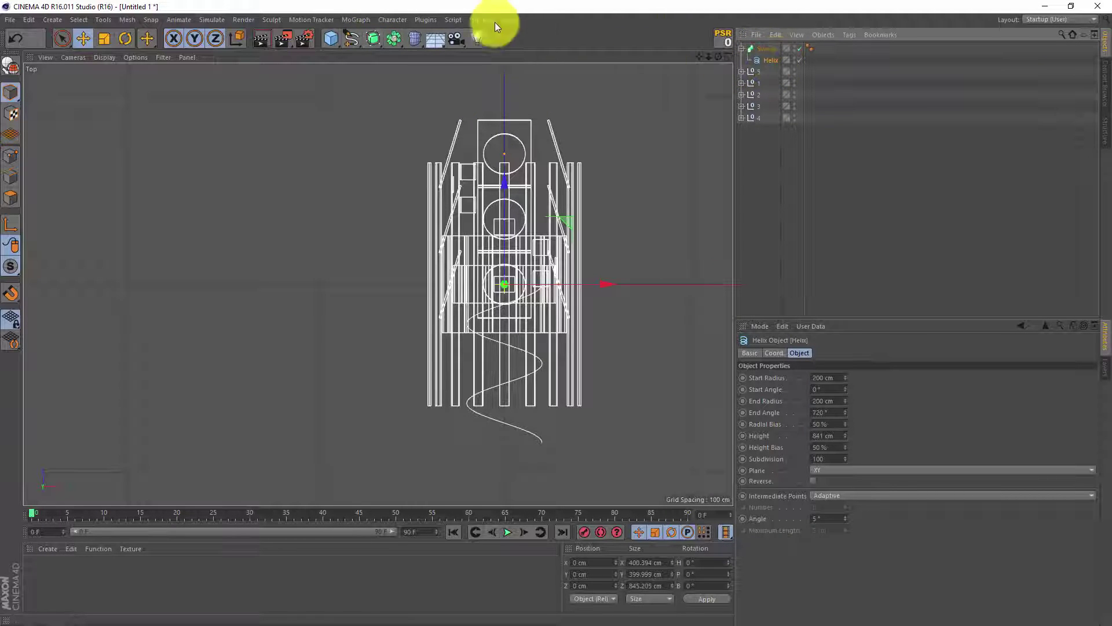
pyautogui.click(356, 38)
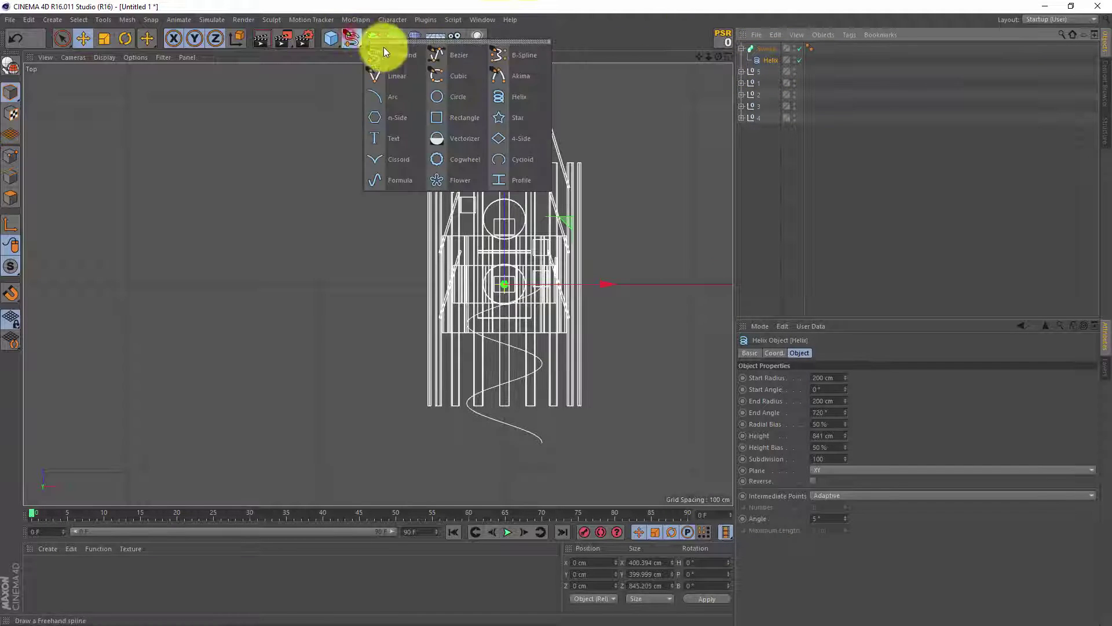
pyautogui.click(471, 113)
pyautogui.moveTo(770, 60); pyautogui.dragTo(770, 60)
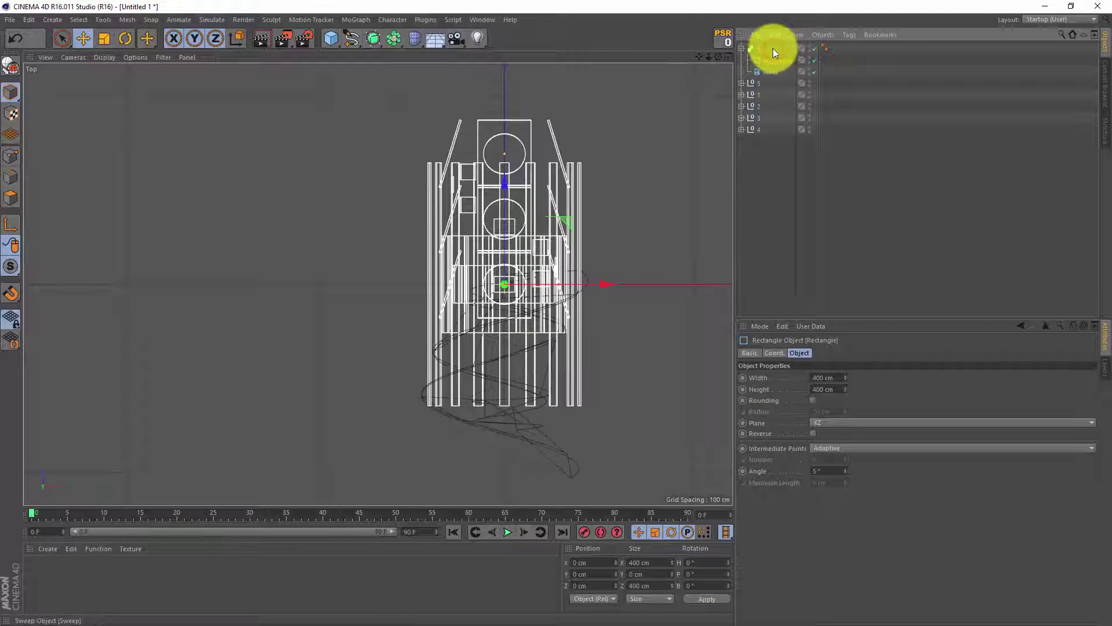
# - Reduce the sweep's rectangle profile to 17 cm wide and 195 cm high
pyautogui.middleClick(522, 116)
pyautogui.keyDown('alt'); pyautogui.moveTo(267, 179); pyautogui.dragTo(173, 197); pyautogui.keyUp('alt')
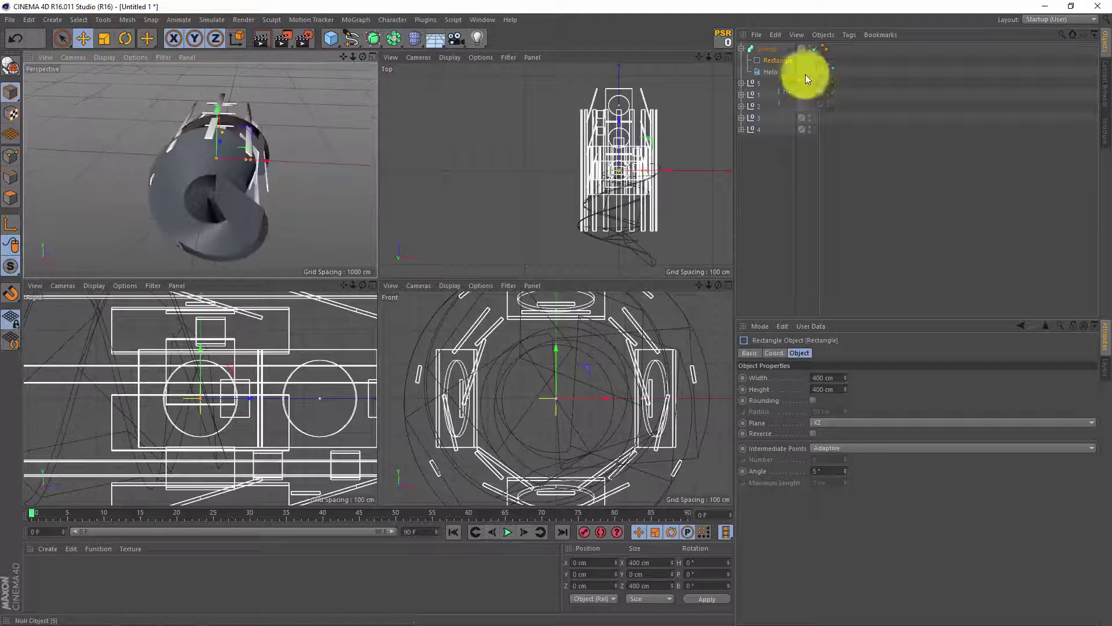
pyautogui.click(844, 377)
pyautogui.moveTo(844, 377); pyautogui.dragTo(844, 385)
pyautogui.press('F1')
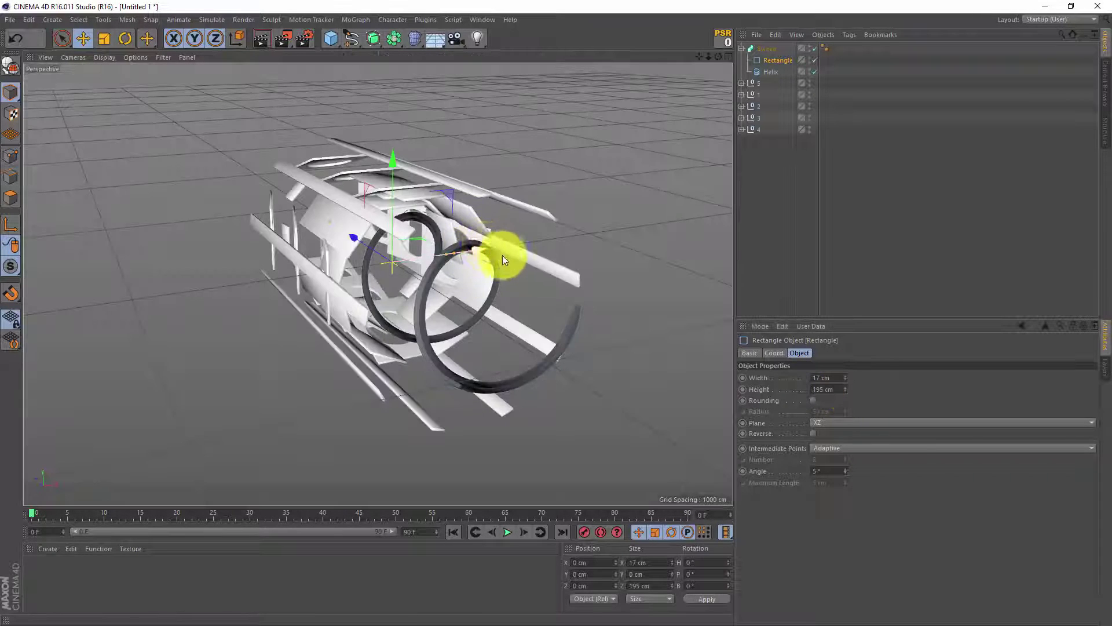
# - Widen the helix around the panels with a start radius of 486 cm and an end radius of 383 cm
pyautogui.keyDown('alt'); pyautogui.moveTo(509, 263); pyautogui.dragTo(475, 245); pyautogui.keyUp('alt')
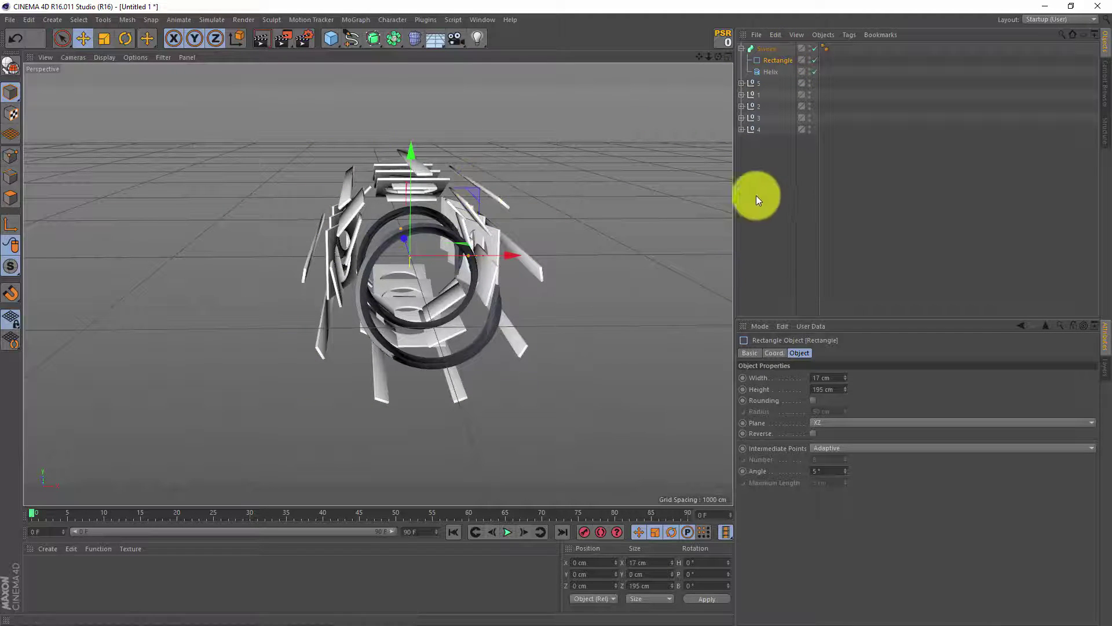
pyautogui.keyDown('alt'); pyautogui.moveTo(486, 268); pyautogui.dragTo(371, 301); pyautogui.keyUp('alt')
pyautogui.scroll(7, 346, 270)
pyautogui.scroll(-7, 372, 234)
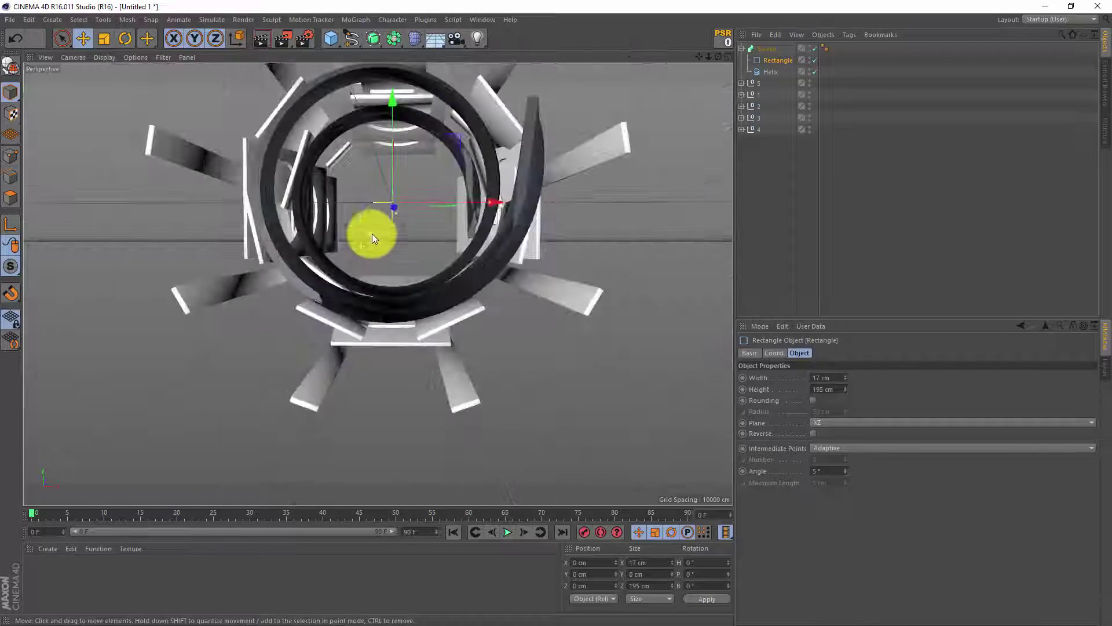
pyautogui.keyDown('alt'); pyautogui.moveTo(372, 234); pyautogui.dragTo(405, 194); pyautogui.keyUp('alt')
pyautogui.click(771, 71)
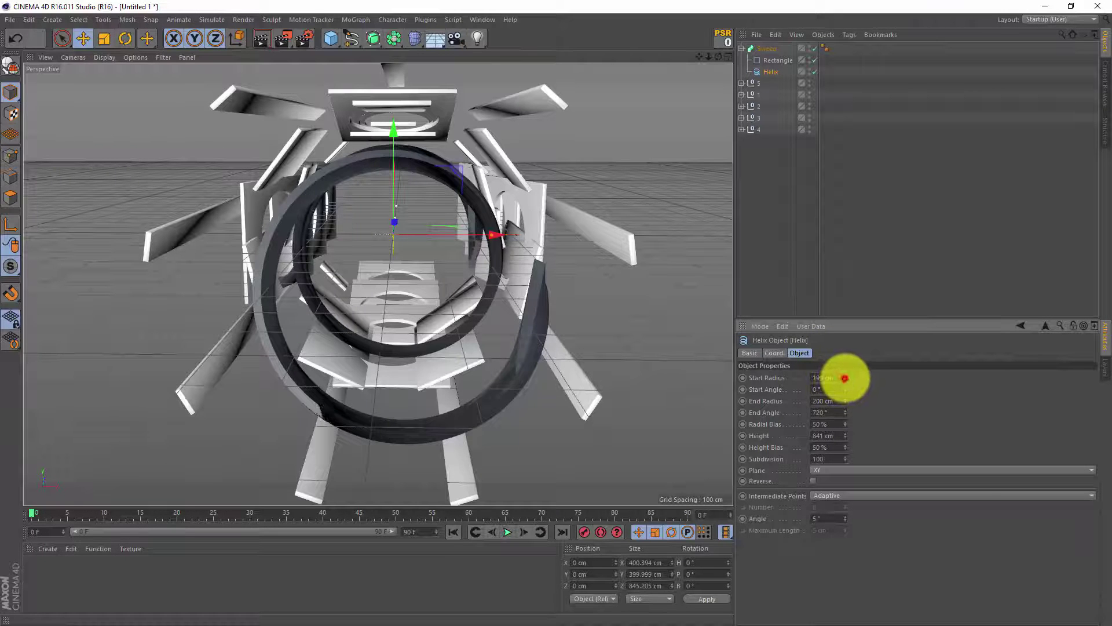
pyautogui.moveTo(845, 377); pyautogui.dragTo(847, 397)
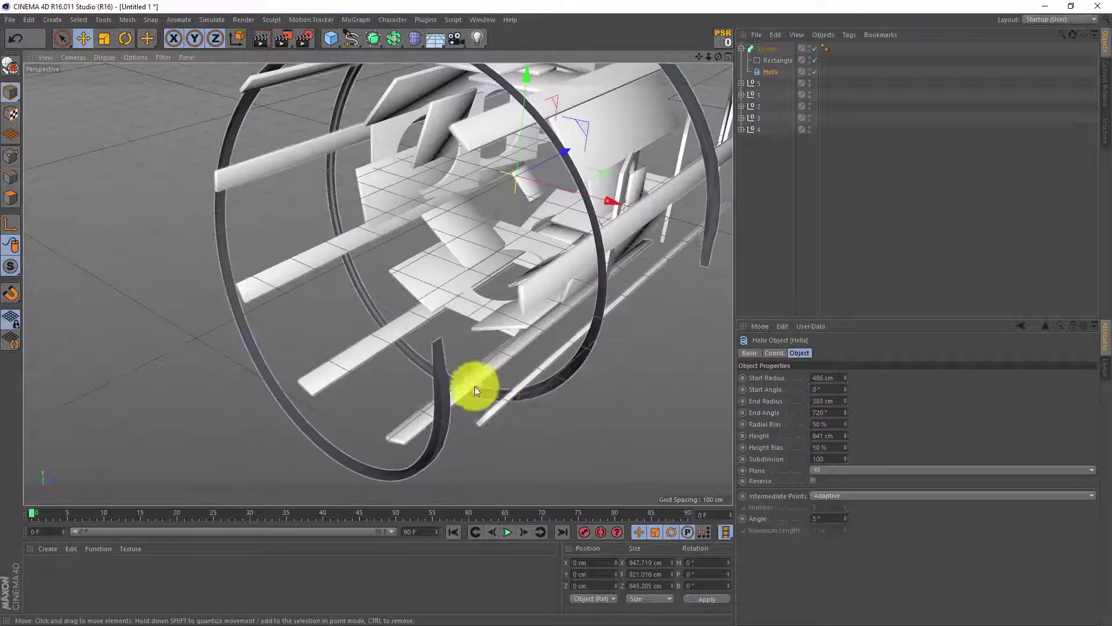
# - Try other orientations for the rectangle profile, settle on the XY plane, and set its height to 21 cm
pyautogui.scroll(2, 446, 398)
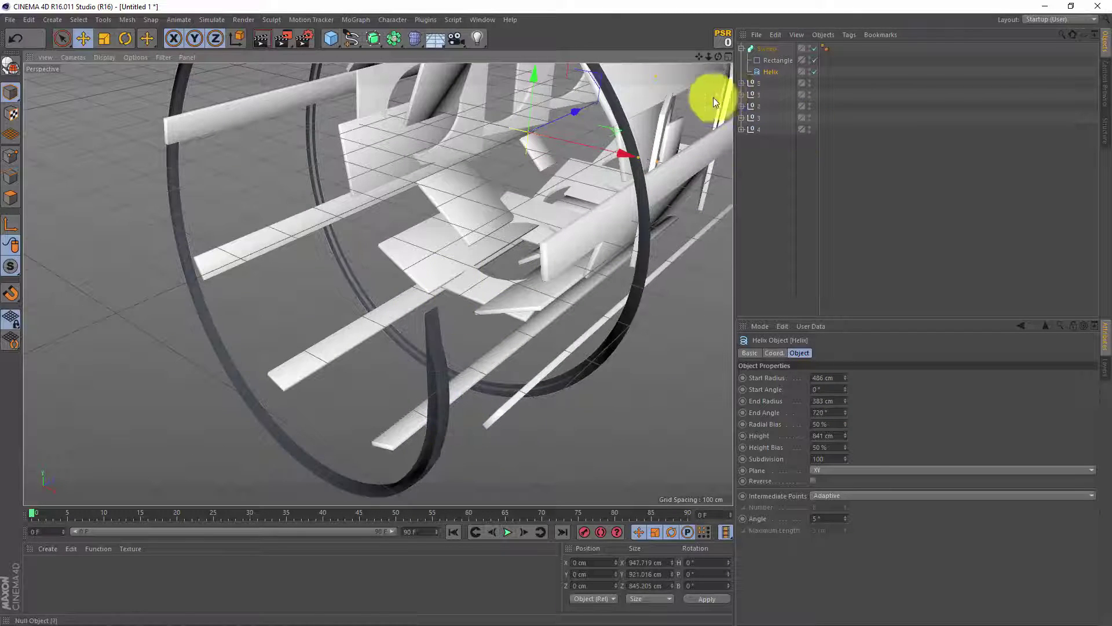
pyautogui.click(774, 60)
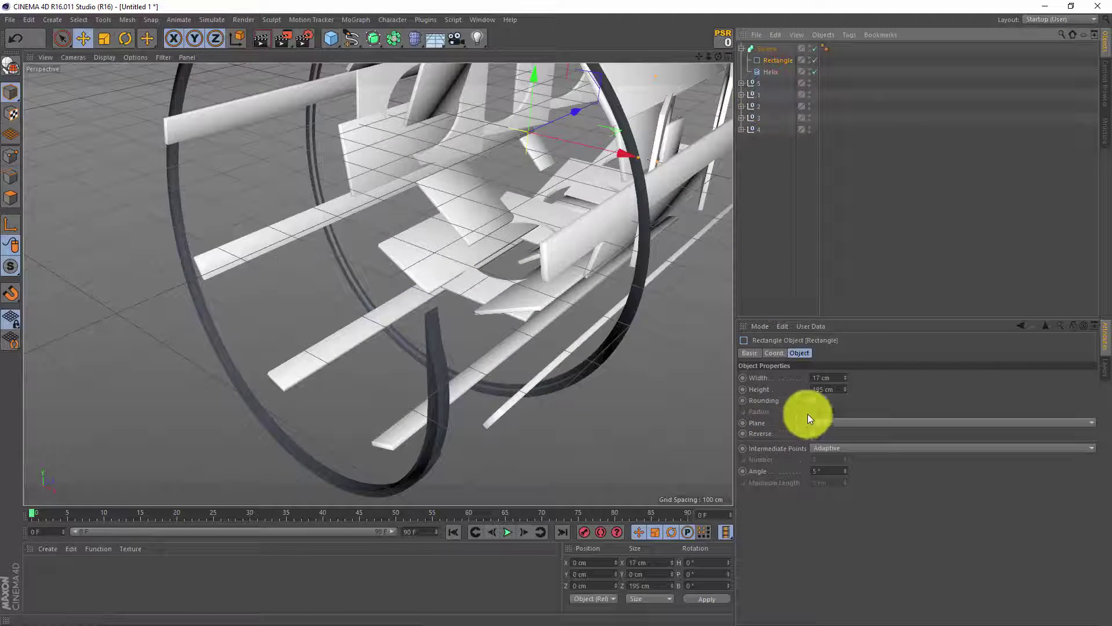
pyautogui.click(825, 420)
pyautogui.click(830, 440)
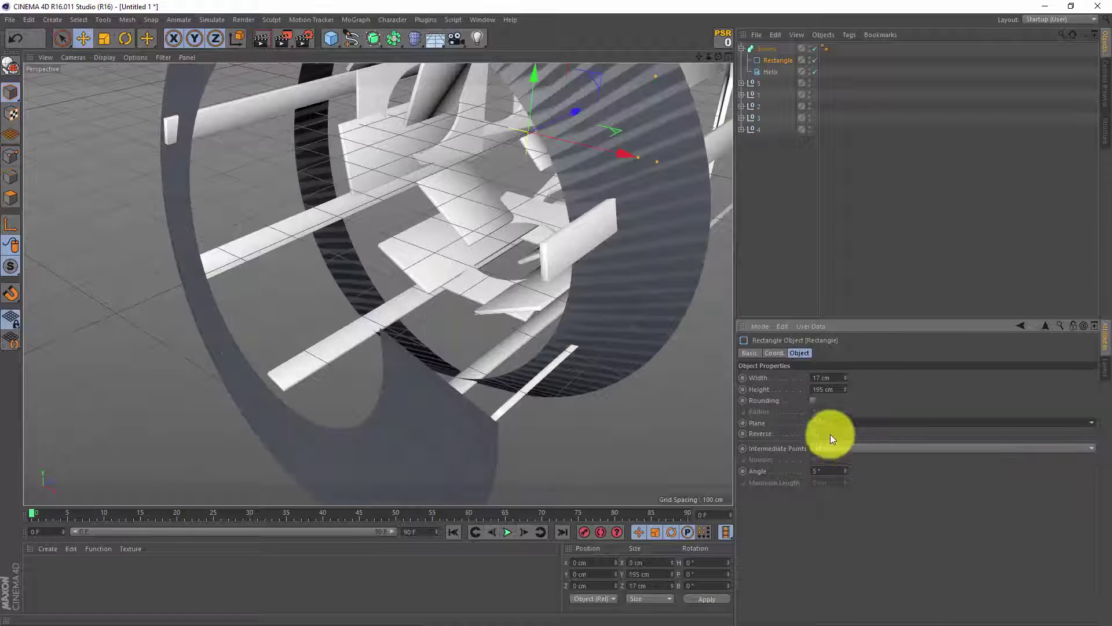
pyautogui.click(825, 455)
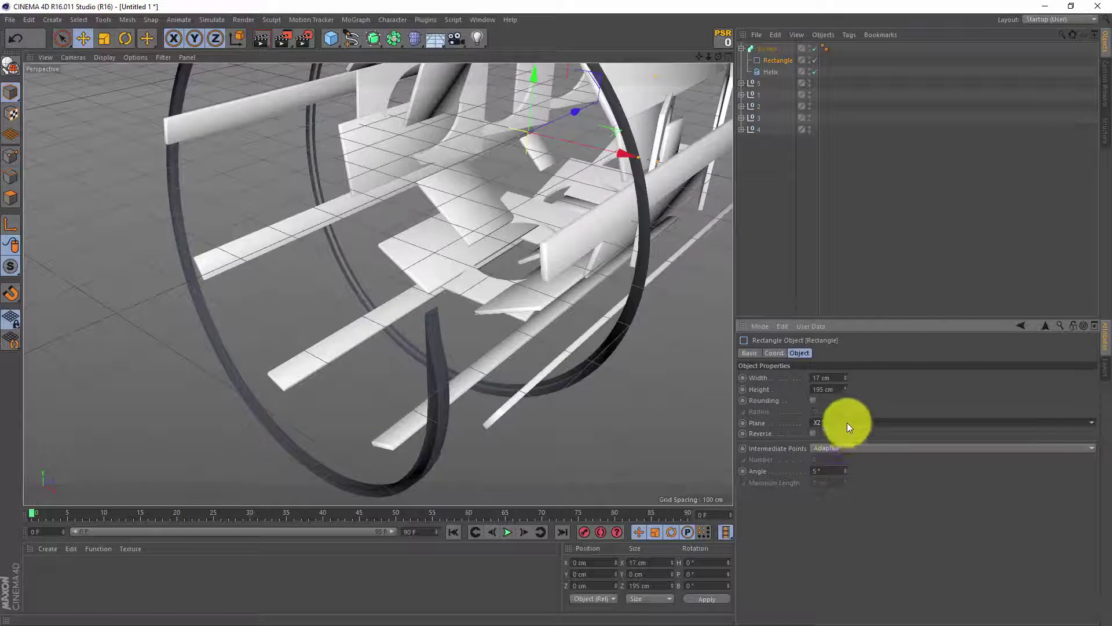
pyautogui.click(847, 422)
pyautogui.click(844, 430)
pyautogui.moveTo(845, 392); pyautogui.dragTo(845, 391)
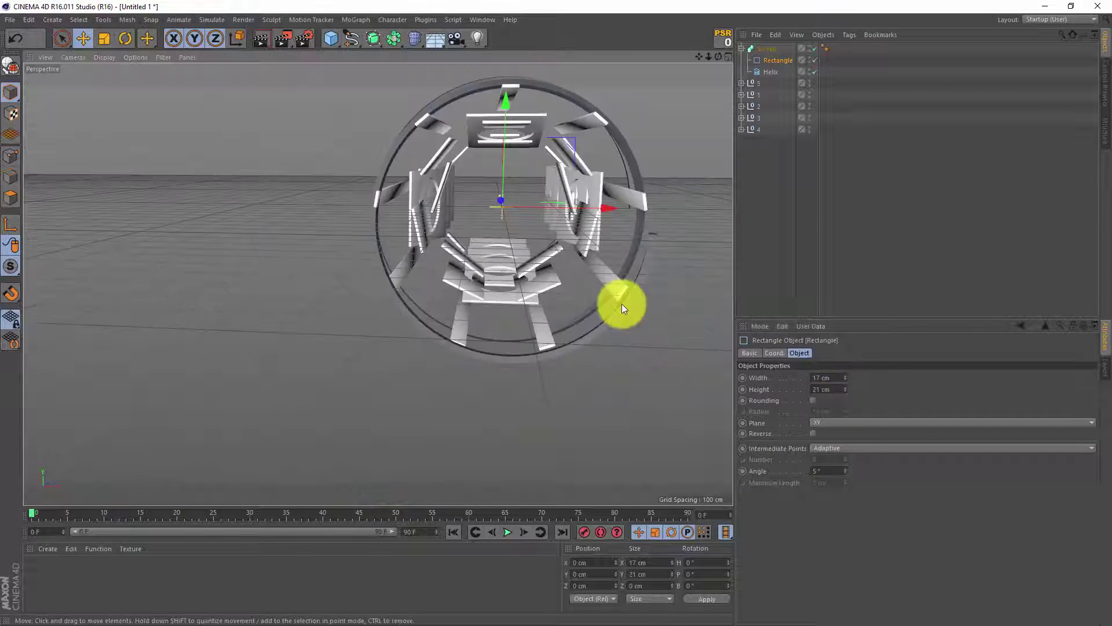
# - Turn on rounding for the rectangle profile and set its corner radius to 1 cm
pyautogui.keyDown('alt'); pyautogui.moveTo(624, 301); pyautogui.dragTo(635, 288, button='right'); pyautogui.keyUp('alt')
pyautogui.keyDown('alt'); pyautogui.moveTo(636, 288); pyautogui.dragTo(618, 284); pyautogui.keyUp('alt')
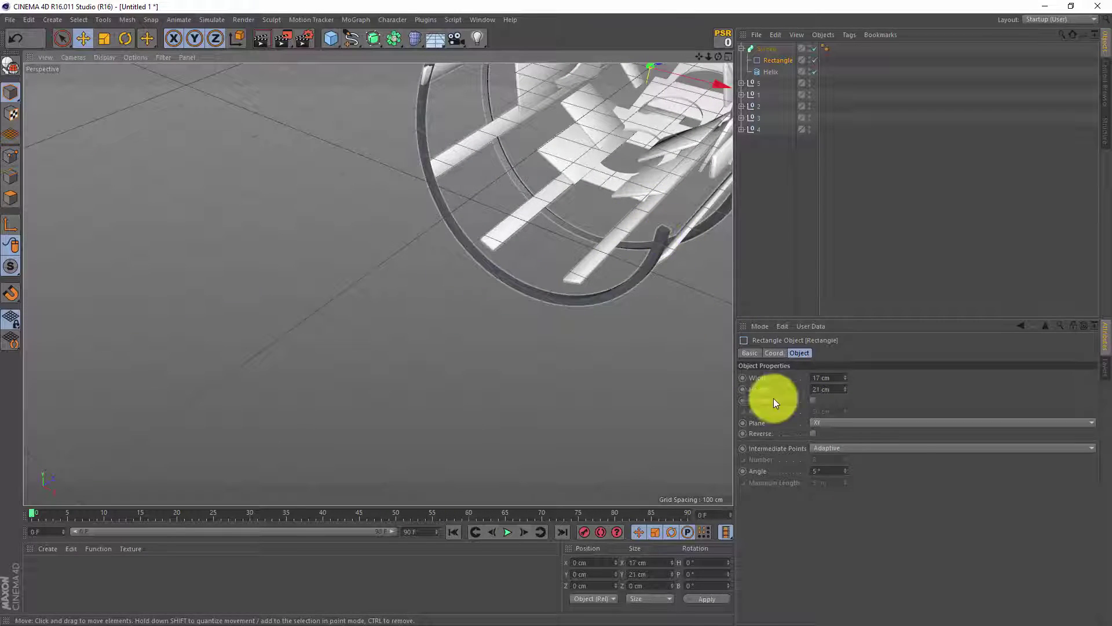
pyautogui.click(813, 401)
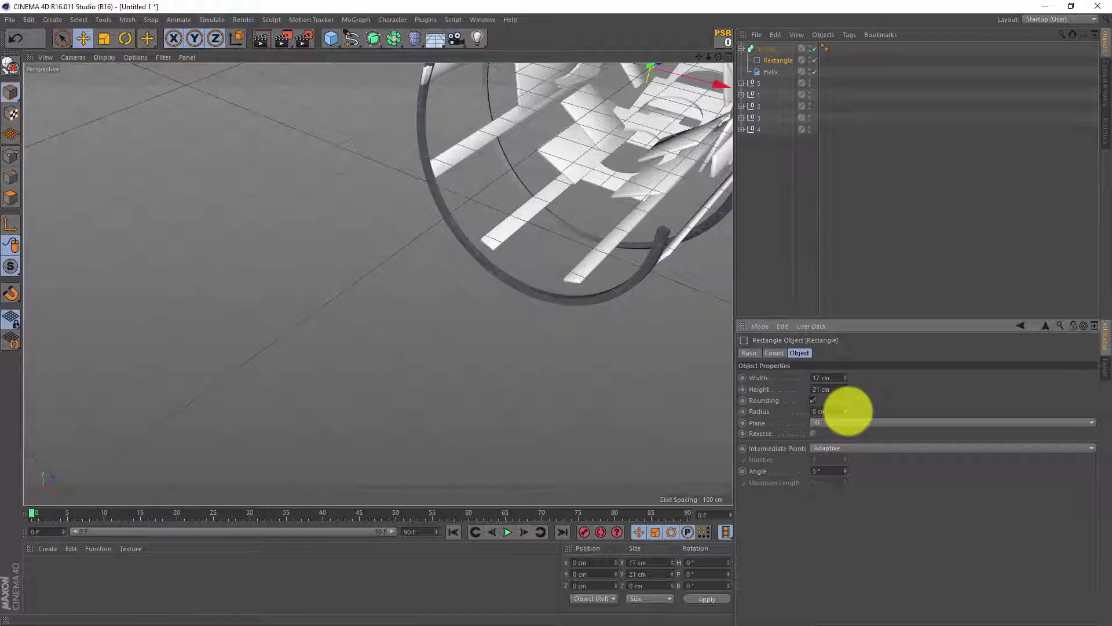
pyautogui.moveTo(849, 412); pyautogui.dragTo(847, 409)
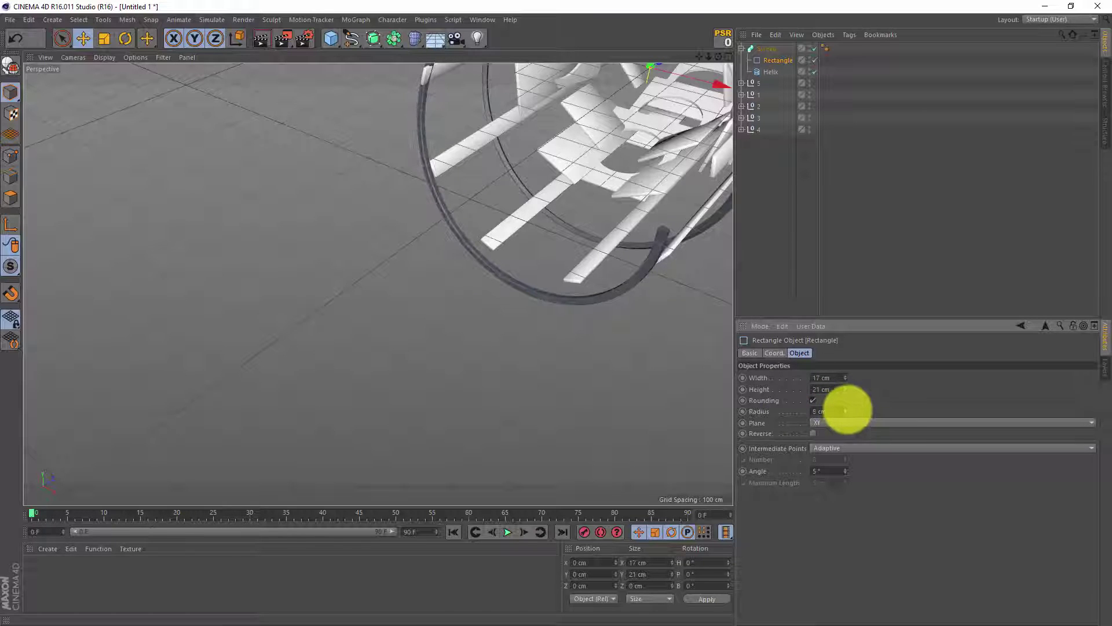
pyautogui.doubleClick(829, 409)
pyautogui.write('1')
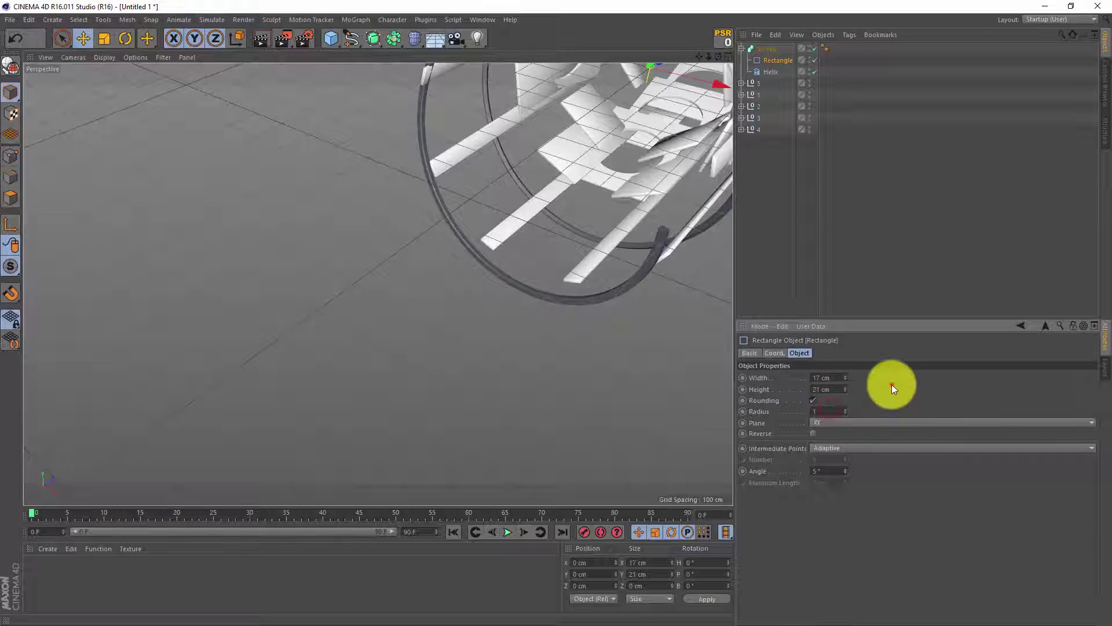
pyautogui.click(892, 384)
# - Increase the helix's end radius to 525 cm
pyautogui.scroll(-2, 554, 266)
pyautogui.keyDown('alt'); pyautogui.moveTo(555, 267); pyautogui.dragTo(617, 90); pyautogui.keyUp('alt')
pyautogui.click(771, 71)
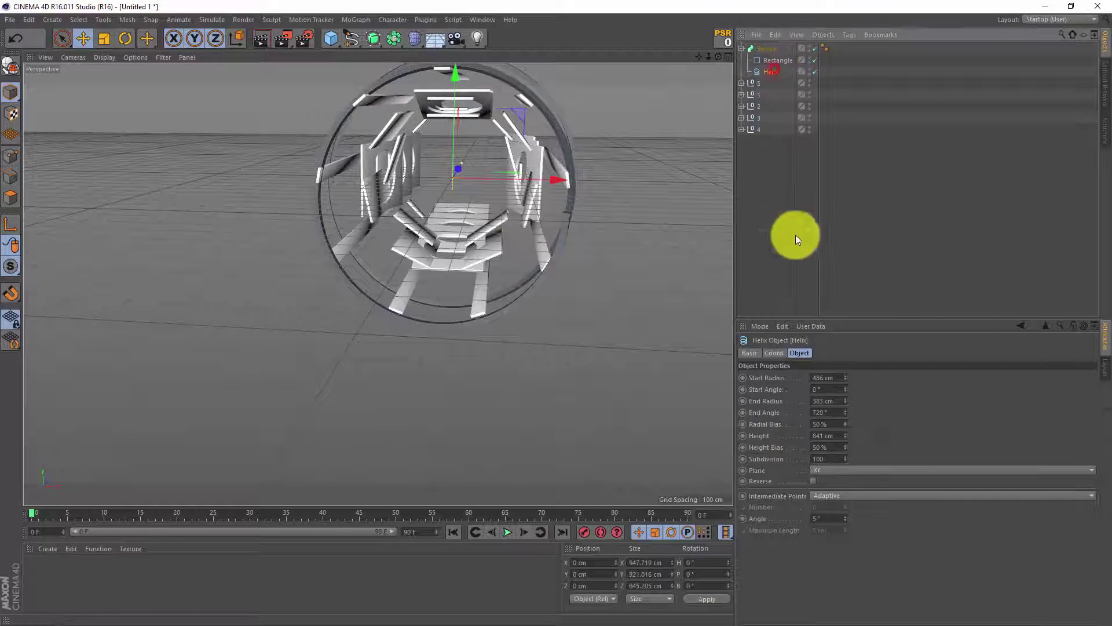
pyautogui.moveTo(845, 400); pyautogui.dragTo(844, 392)
pyautogui.keyDown('alt'); pyautogui.moveTo(490, 262); pyautogui.dragTo(447, 268); pyautogui.keyUp('alt')
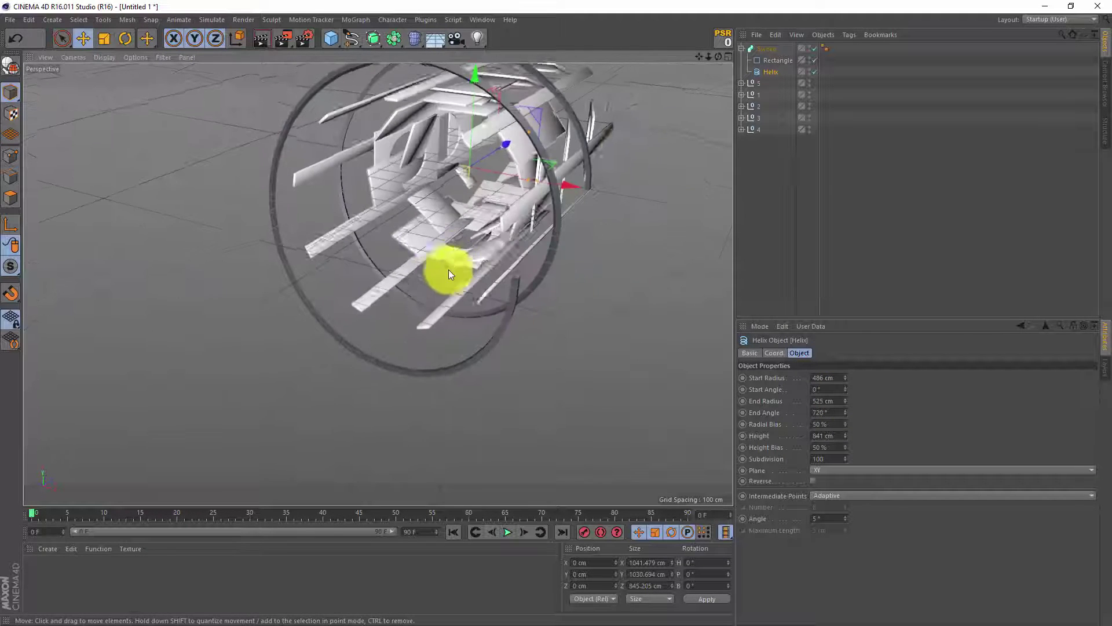
# - Group the Sweep object with its rectangle and helix into a null named 6
pyautogui.click(742, 49)
pyautogui.click(766, 48)
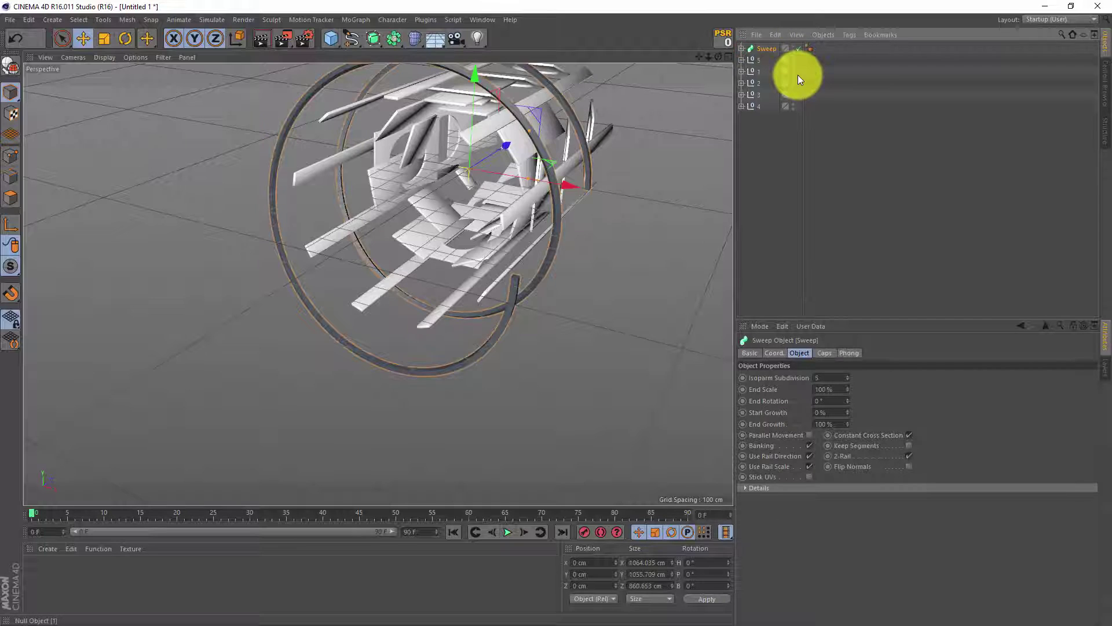
pyautogui.hotkey('alt', 'g')
pyautogui.click(765, 47)
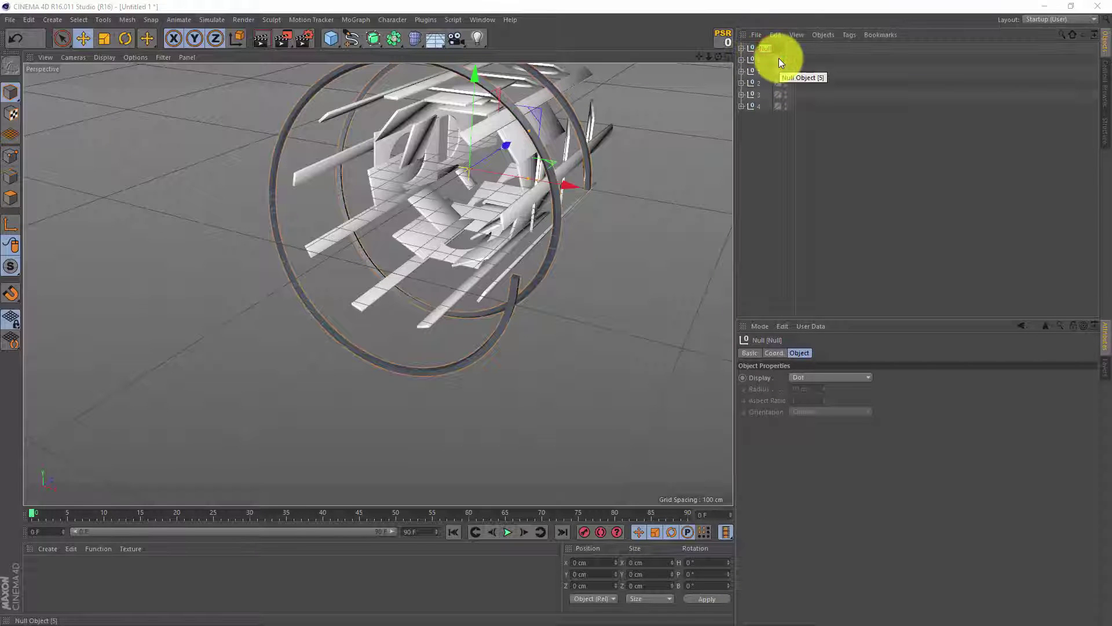
pyautogui.write('6')
pyautogui.press('Return')
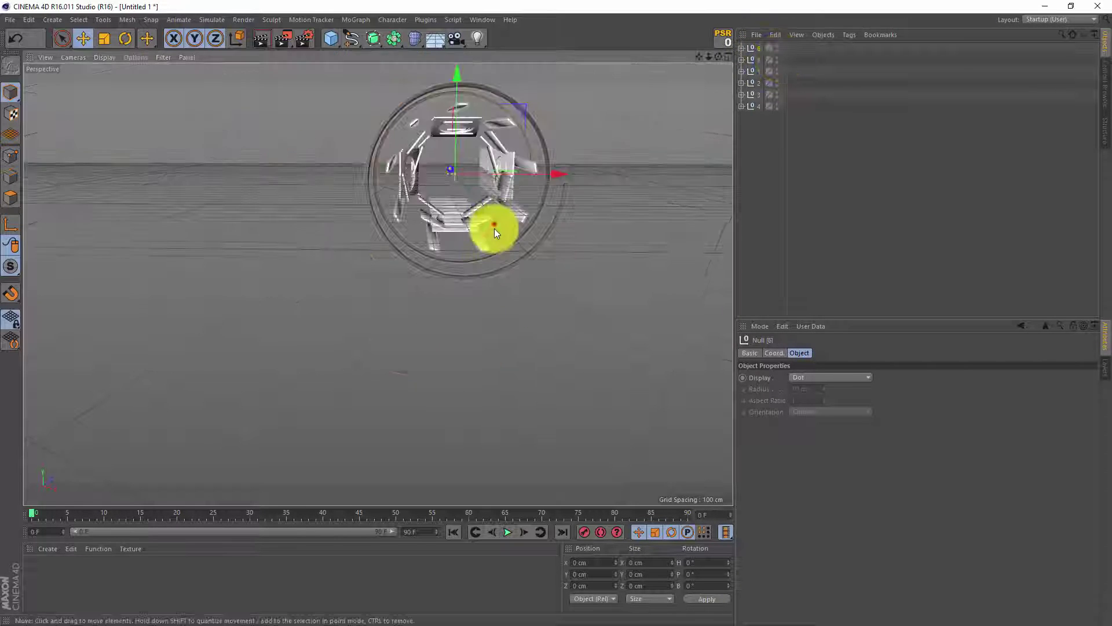
# - Add a MoGraph Cloner and make all six numbered nulls its children
pyautogui.keyDown('alt'); pyautogui.moveTo(495, 227); pyautogui.dragTo(491, 240); pyautogui.keyUp('alt')
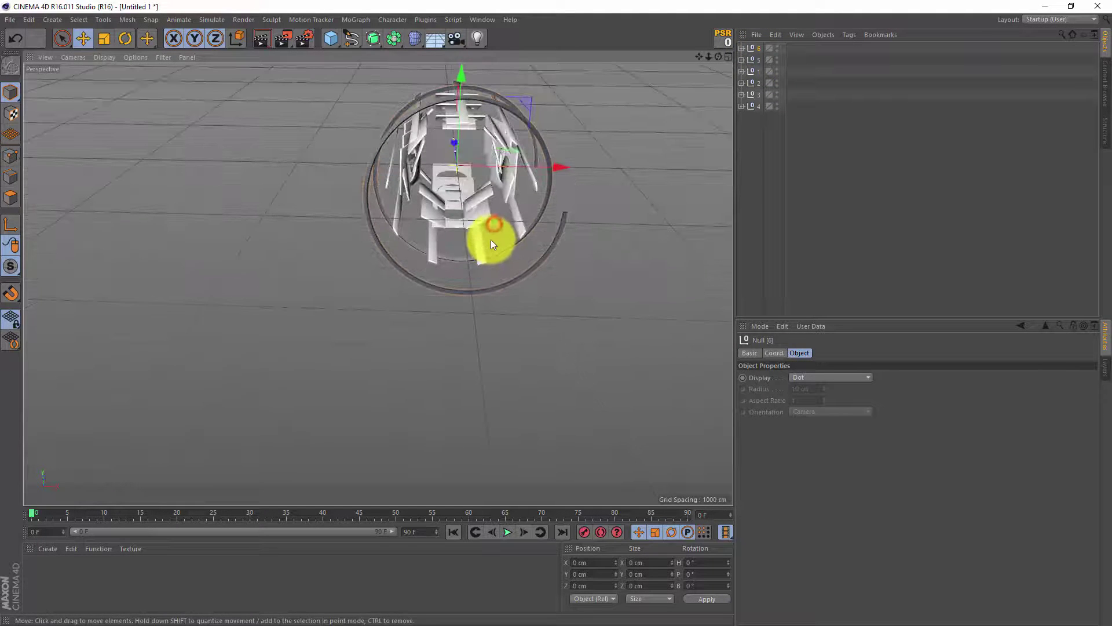
pyautogui.moveTo(471, 186)
pyautogui.keyDown('alt'); pyautogui.mouseDown()
pyautogui.moveTo(455, 258)
pyautogui.moveTo(429, 255)
pyautogui.moveTo(566, 207)
pyautogui.moveTo(676, 193)
pyautogui.moveTo(556, 313)
pyautogui.moveTo(499, 203)
pyautogui.moveTo(408, 205)
pyautogui.moveTo(318, 249)
pyautogui.moveTo(459, 220)
pyautogui.moveTo(472, 206)
pyautogui.mouseUp(); pyautogui.keyUp('alt')
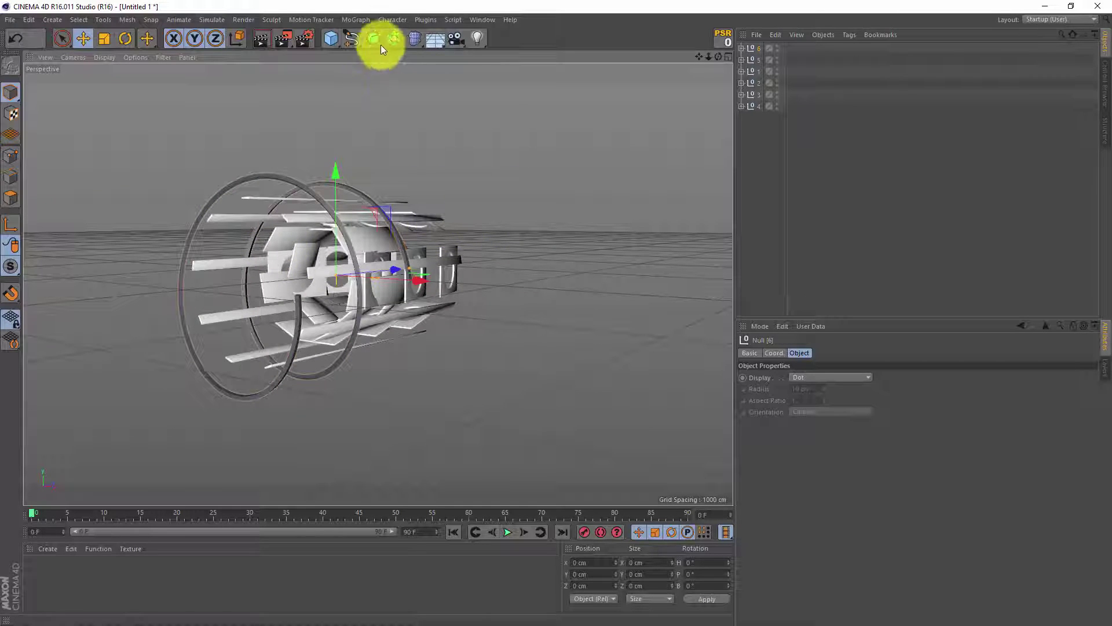
pyautogui.click(358, 19)
pyautogui.click(385, 111)
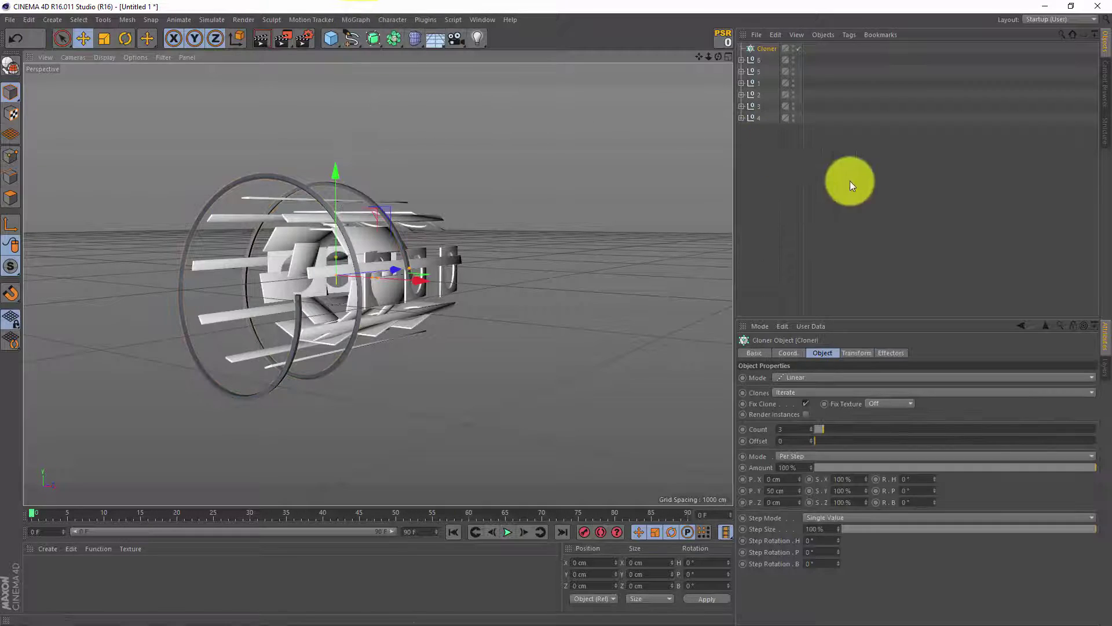
pyautogui.moveTo(818, 185); pyautogui.dragTo(771, 48)
pyautogui.click(767, 49)
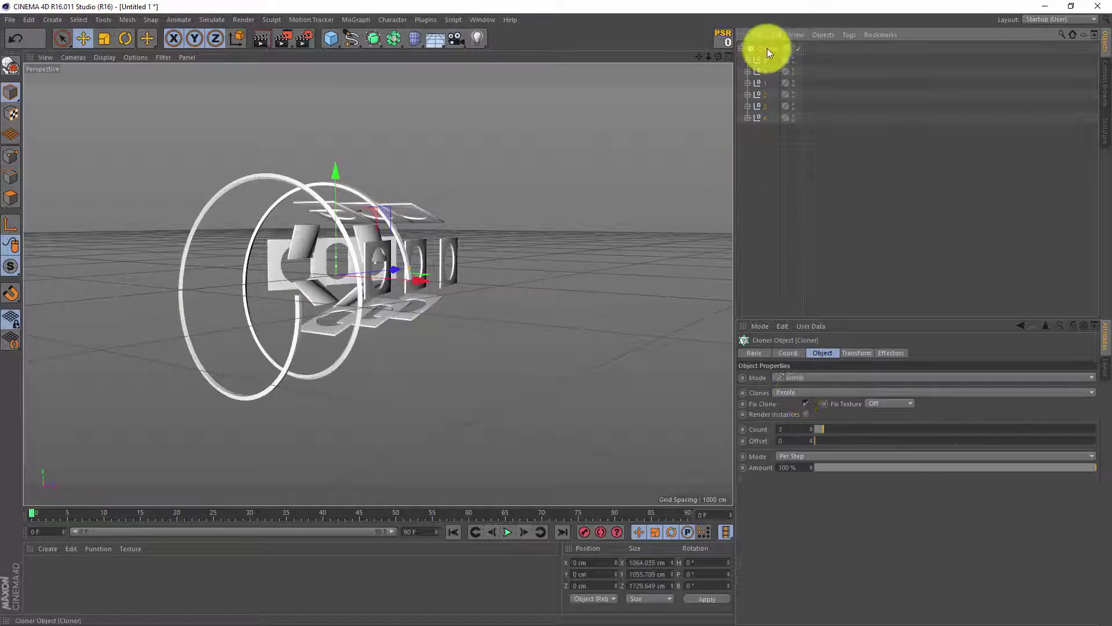
# - Set the linear cloner's Y offset to 0 cm, its Z offset to 1222 cm and its count to 43
pyautogui.click(793, 490)
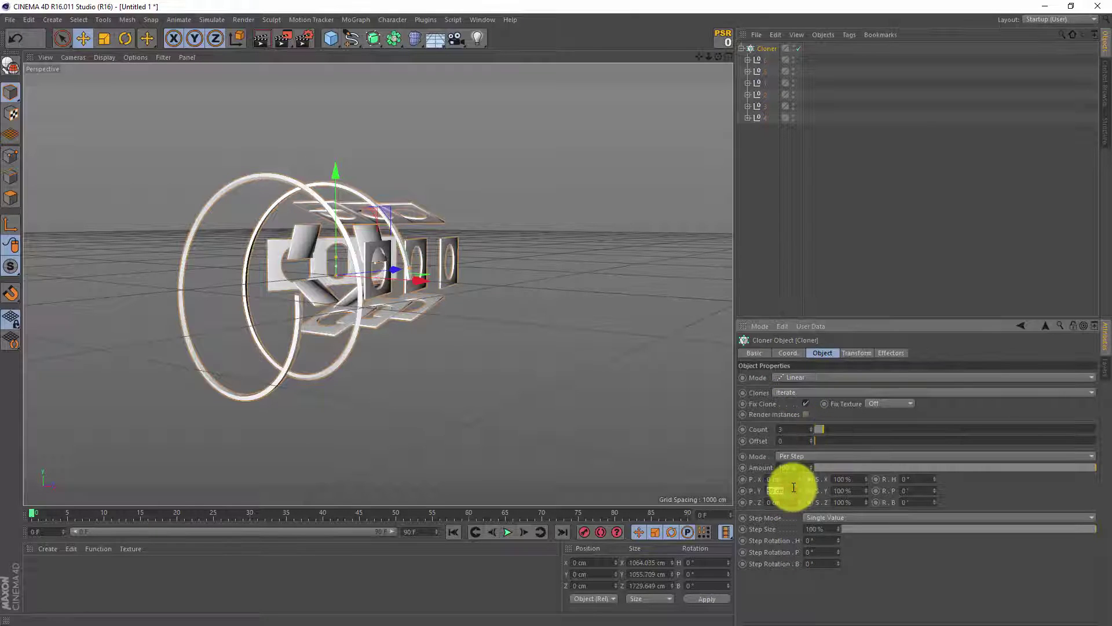
pyautogui.write('0')
pyautogui.press('Return')
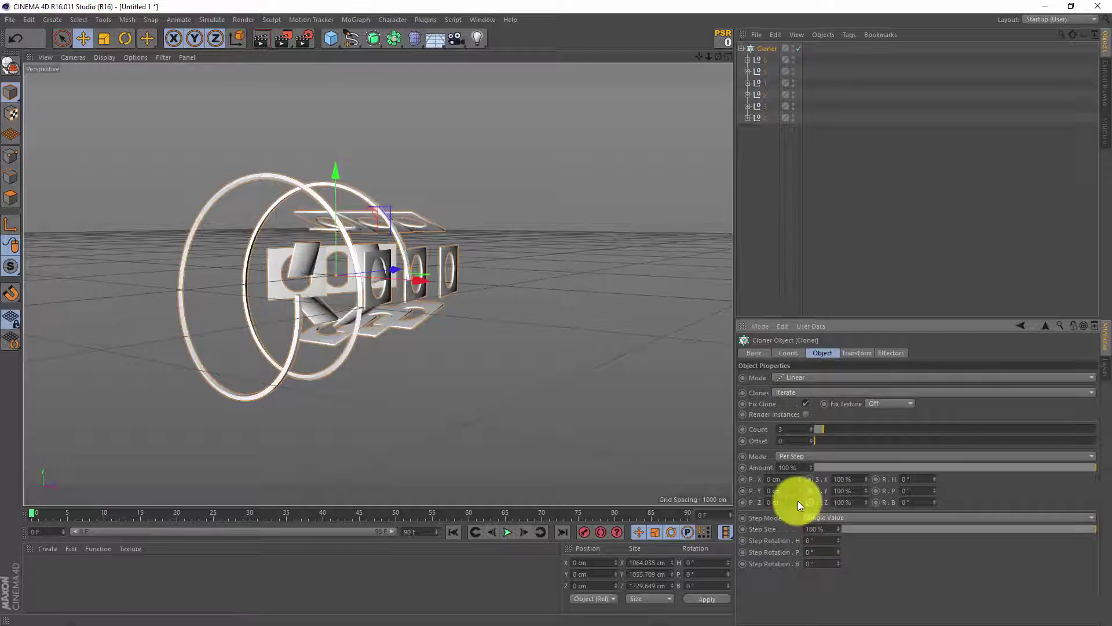
pyautogui.moveTo(798, 500)
pyautogui.mouseDown()
pyautogui.moveTo(794, 470)
pyautogui.moveTo(817, 497)
pyautogui.mouseUp()
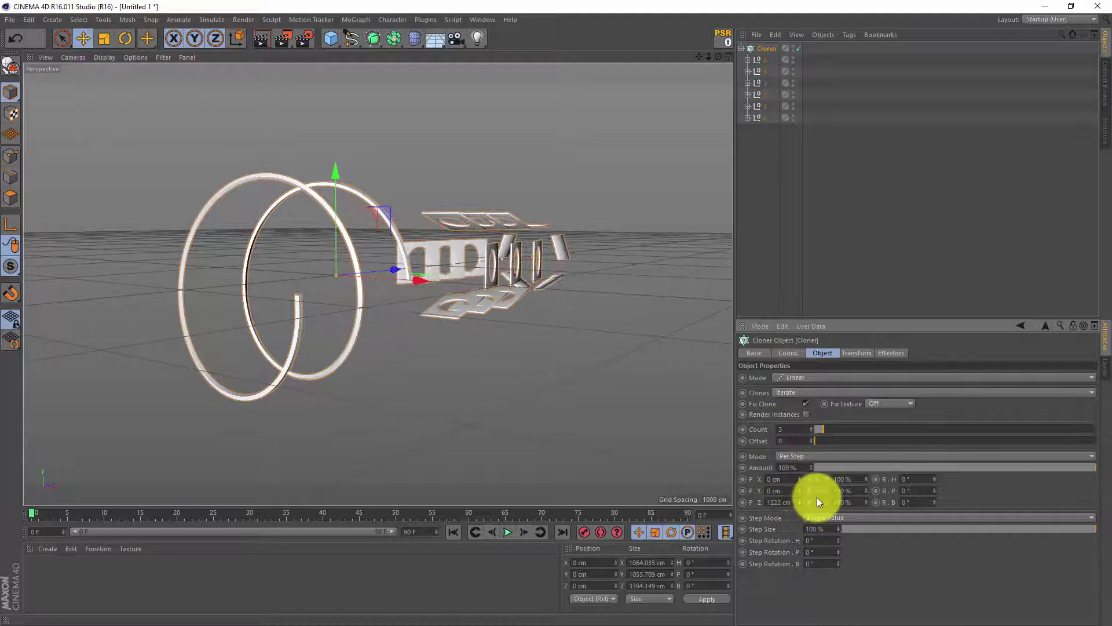
pyautogui.moveTo(826, 430); pyautogui.dragTo(937, 426)
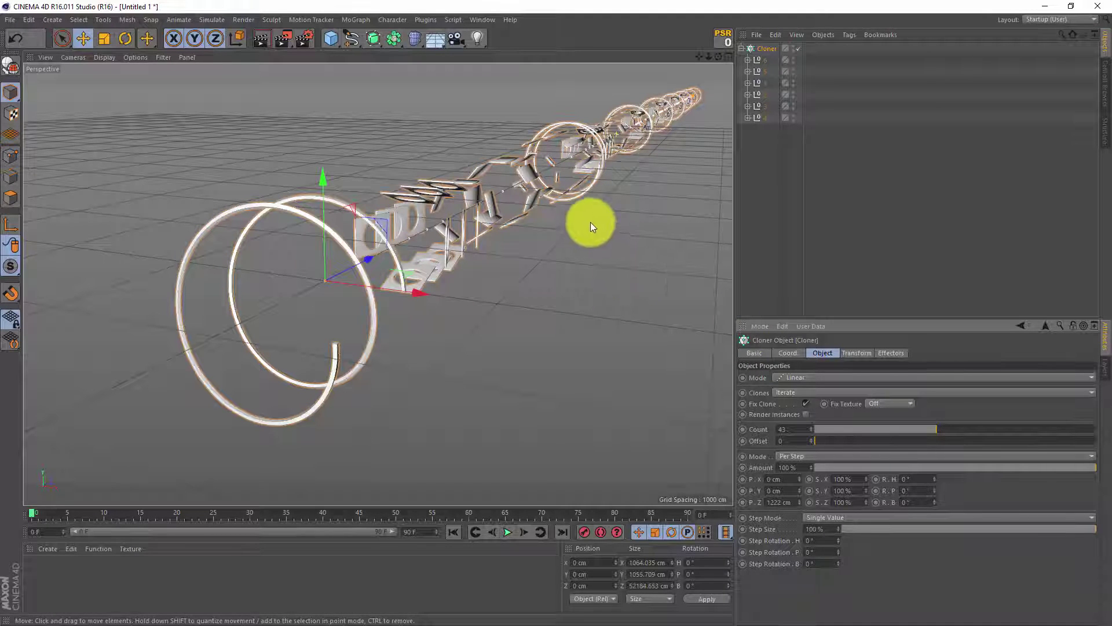
# - Check the clone row from above and tighten the cloner's Z offset to 908 cm per step
pyautogui.middleClick(580, 207)
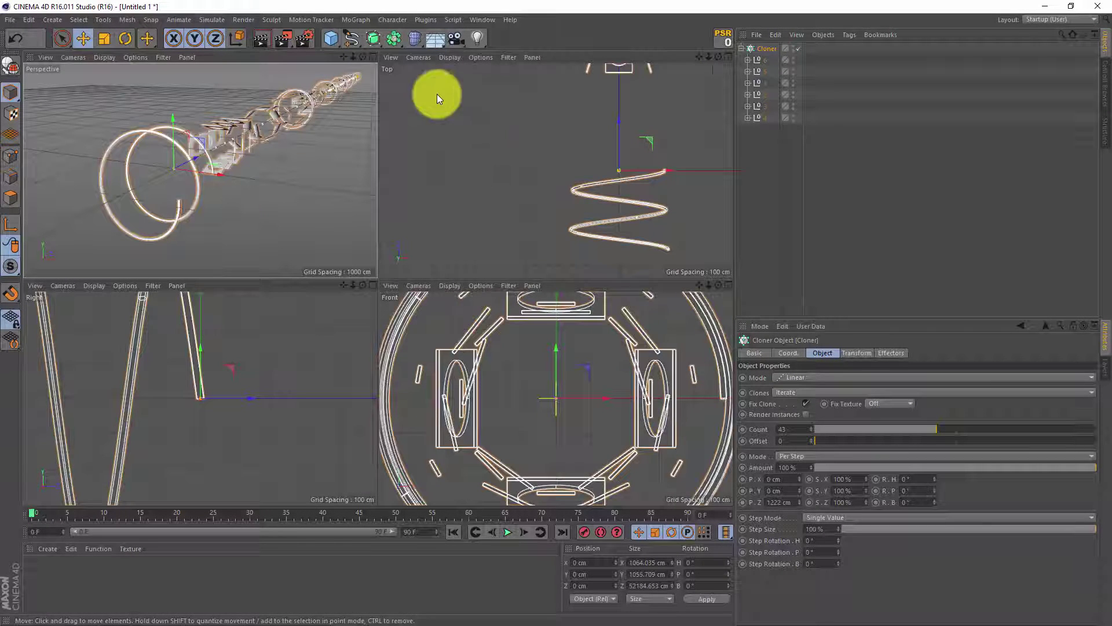
pyautogui.middleClick(506, 147)
pyautogui.scroll(-3, 498, 192)
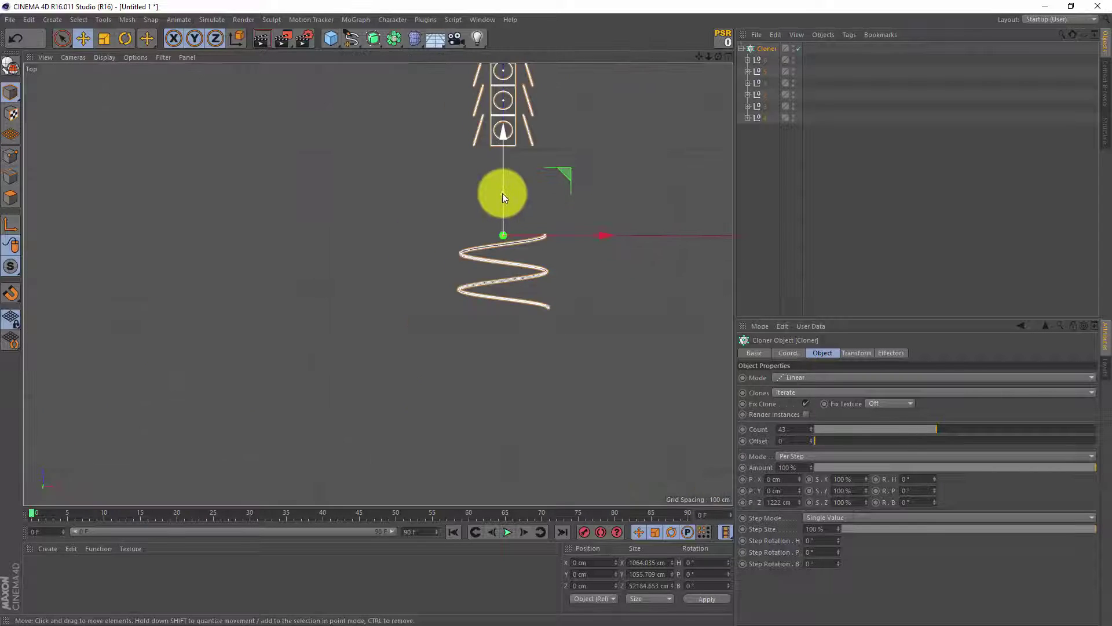
pyautogui.scroll(-5, 535, 142)
pyautogui.moveTo(543, 138)
pyautogui.keyDown('alt'); pyautogui.mouseDown(button='middle')
pyautogui.moveTo(453, 280)
pyautogui.moveTo(416, 397)
pyautogui.mouseUp(button='middle'); pyautogui.keyUp('alt')
pyautogui.scroll(-2, 417, 394)
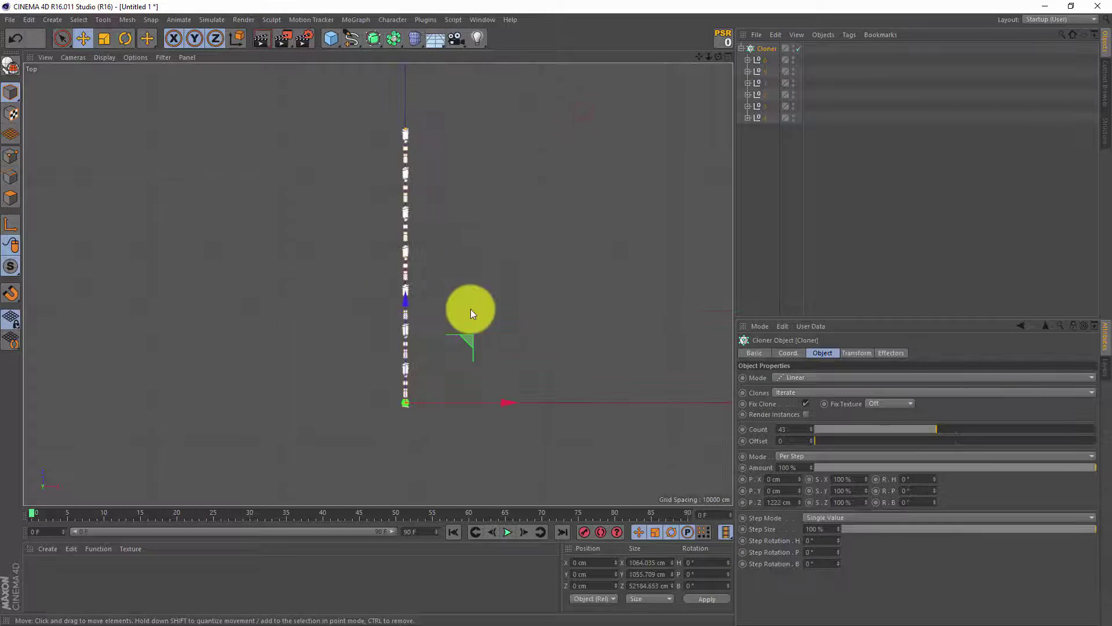
pyautogui.keyDown('alt'); pyautogui.moveTo(520, 256); pyautogui.dragTo(503, 238, button='middle'); pyautogui.keyUp('alt')
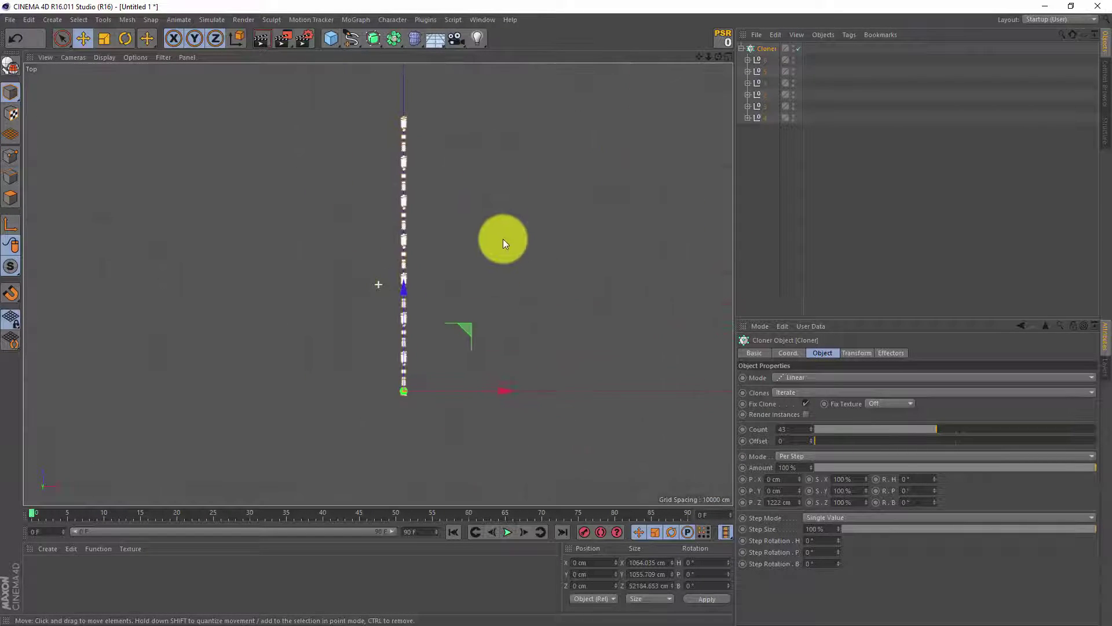
pyautogui.scroll(2, 503, 241)
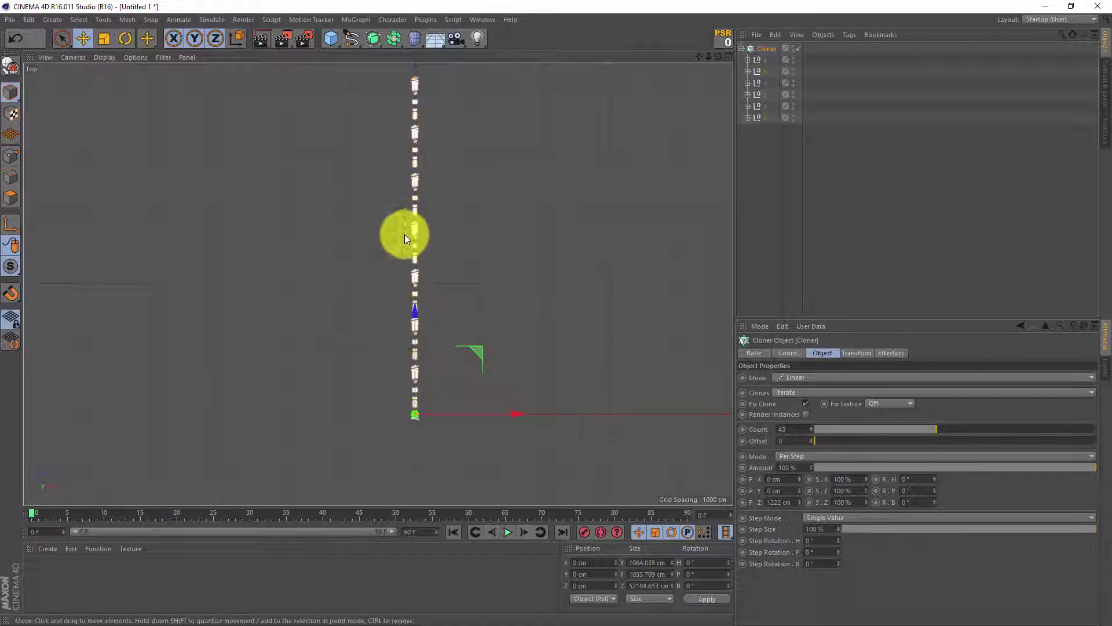
pyautogui.click(802, 502)
pyautogui.moveTo(801, 502)
pyautogui.mouseDown()
pyautogui.moveTo(807, 534)
pyautogui.moveTo(800, 511)
pyautogui.mouseUp()
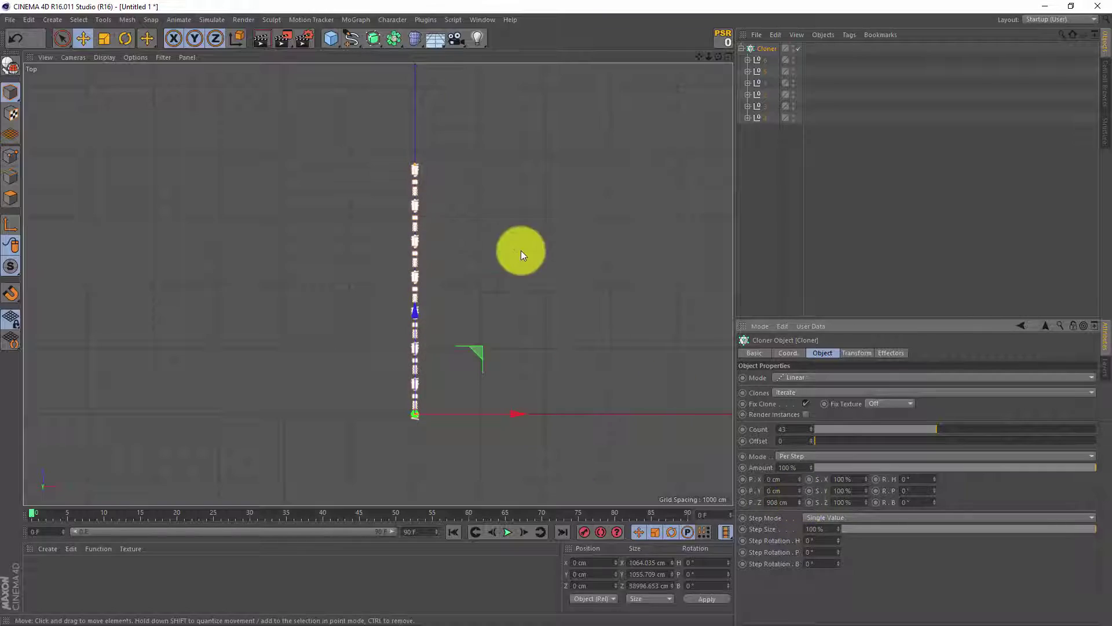
pyautogui.middleClick(464, 214)
pyautogui.middleClick(220, 144)
pyautogui.keyDown('alt'); pyautogui.moveTo(406, 174); pyautogui.dragTo(471, 186); pyautogui.keyUp('alt')
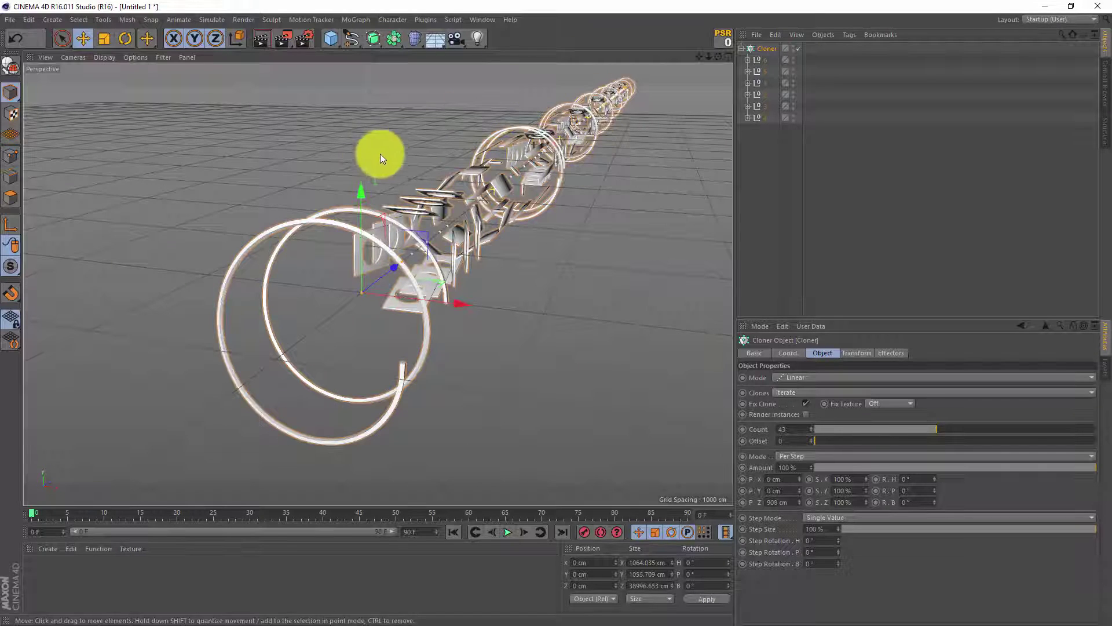
# - Switch the cloner's clone order to Random and change its seed to 123478
pyautogui.middleClick(380, 154)
pyautogui.middleClick(394, 148)
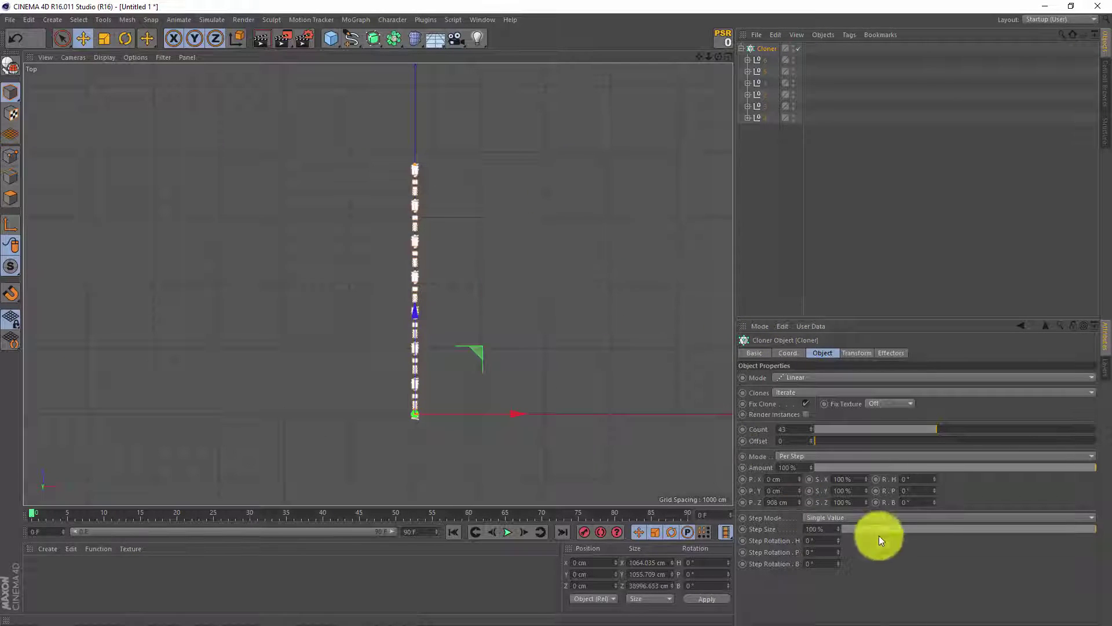
pyautogui.click(822, 392)
pyautogui.click(811, 416)
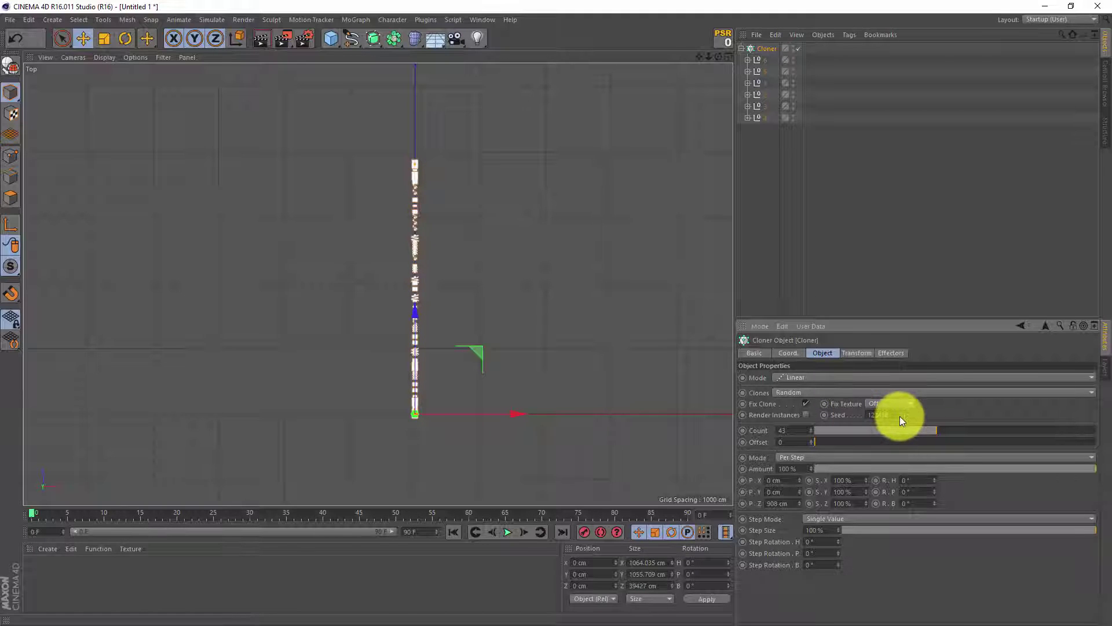
pyautogui.moveTo(902, 416); pyautogui.dragTo(889, 330)
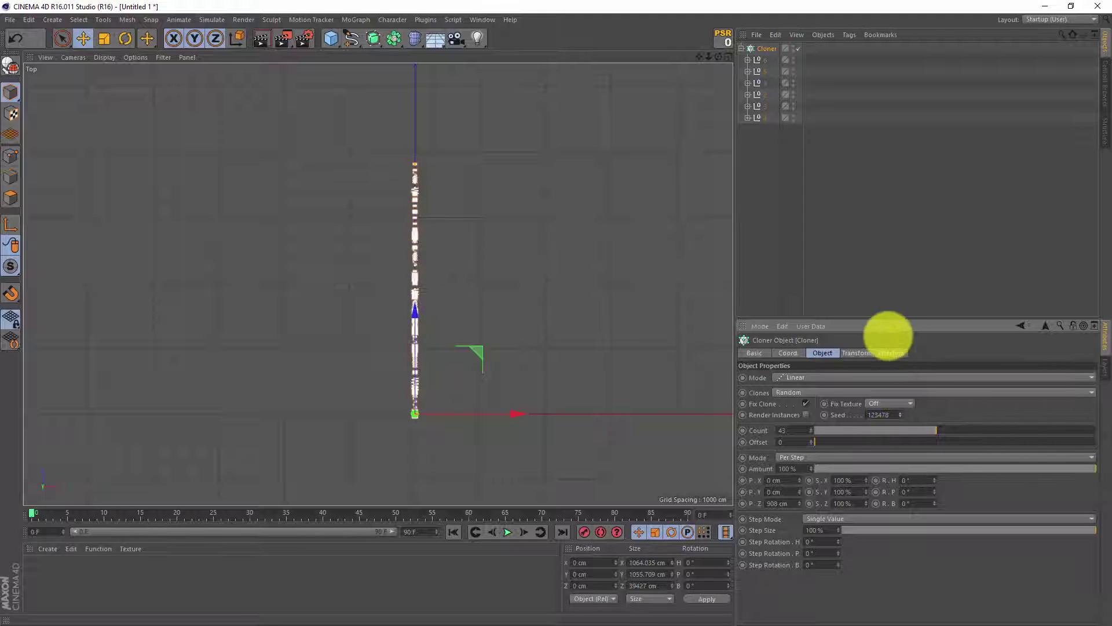
pyautogui.middleClick(446, 243)
pyautogui.middleClick(277, 155)
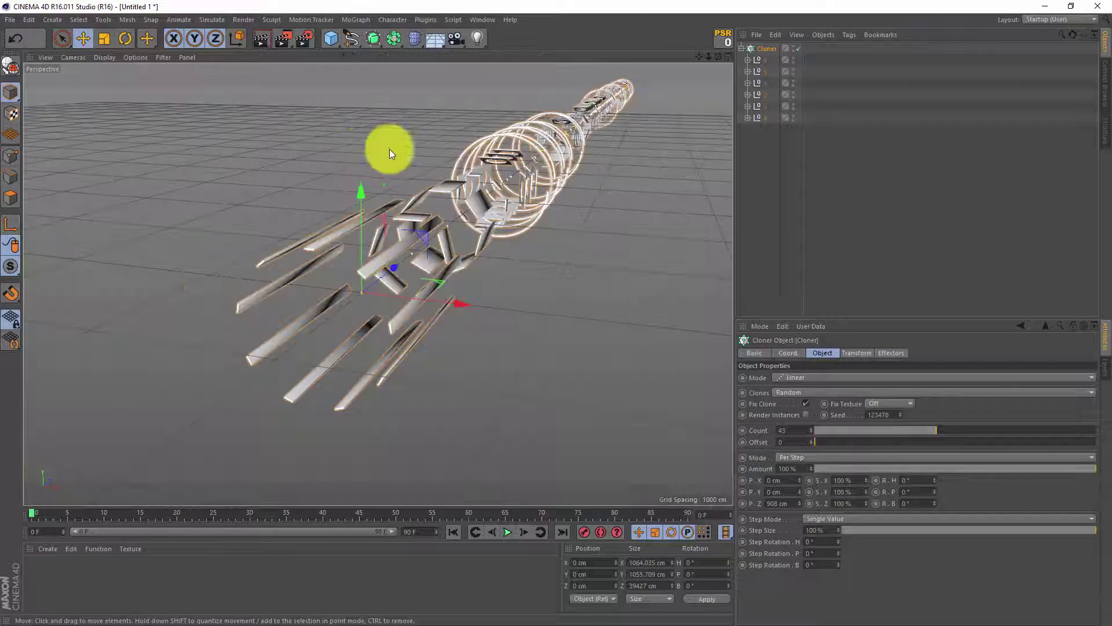
pyautogui.keyDown('alt'); pyautogui.moveTo(570, 176); pyautogui.dragTo(507, 236); pyautogui.keyUp('alt')
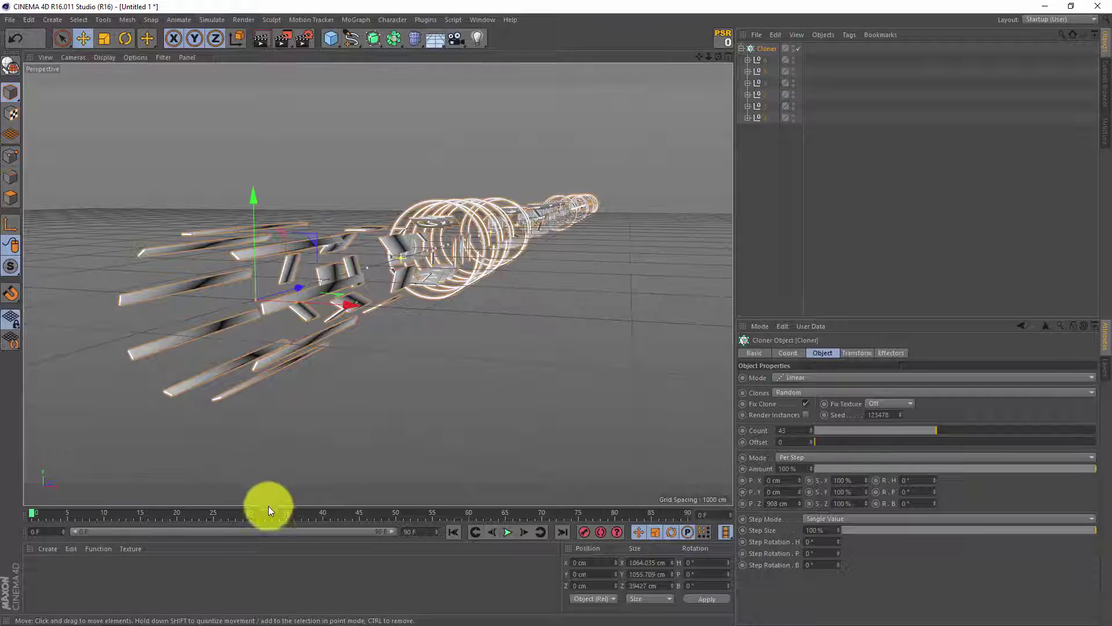
# - Create a new material with the Color channel off and the Luminance channel on
pyautogui.doubleClick(50, 576)
pyautogui.doubleClick(38, 569)
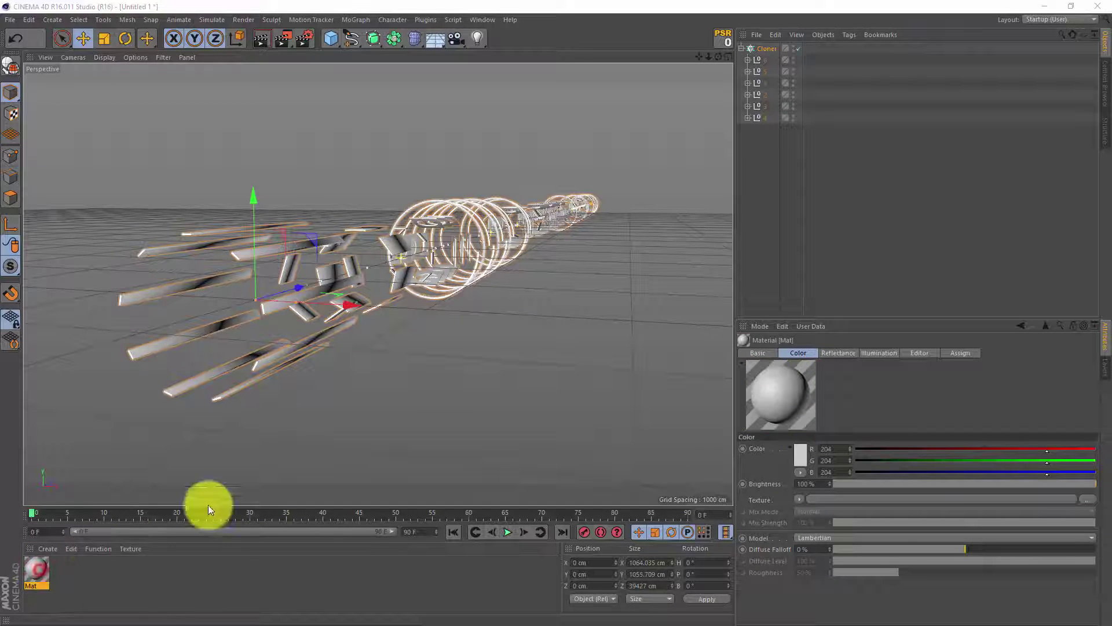
pyautogui.click(311, 276)
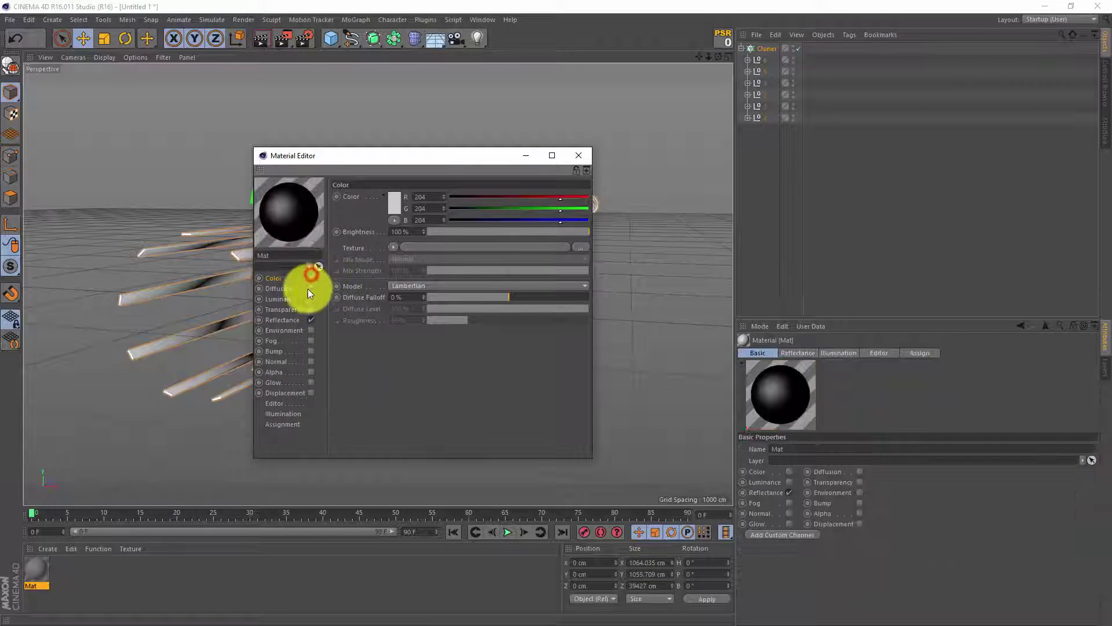
pyautogui.click(310, 299)
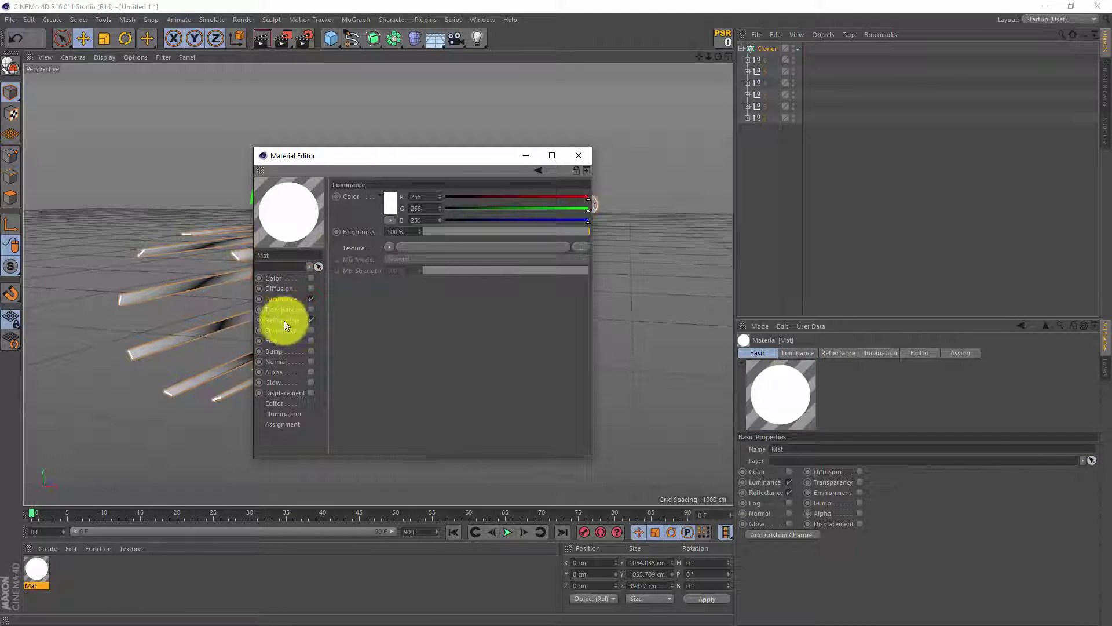
# - Add a Phong layer to the material's Reflectance channel and set the layer's strength to 79%
pyautogui.click(292, 319)
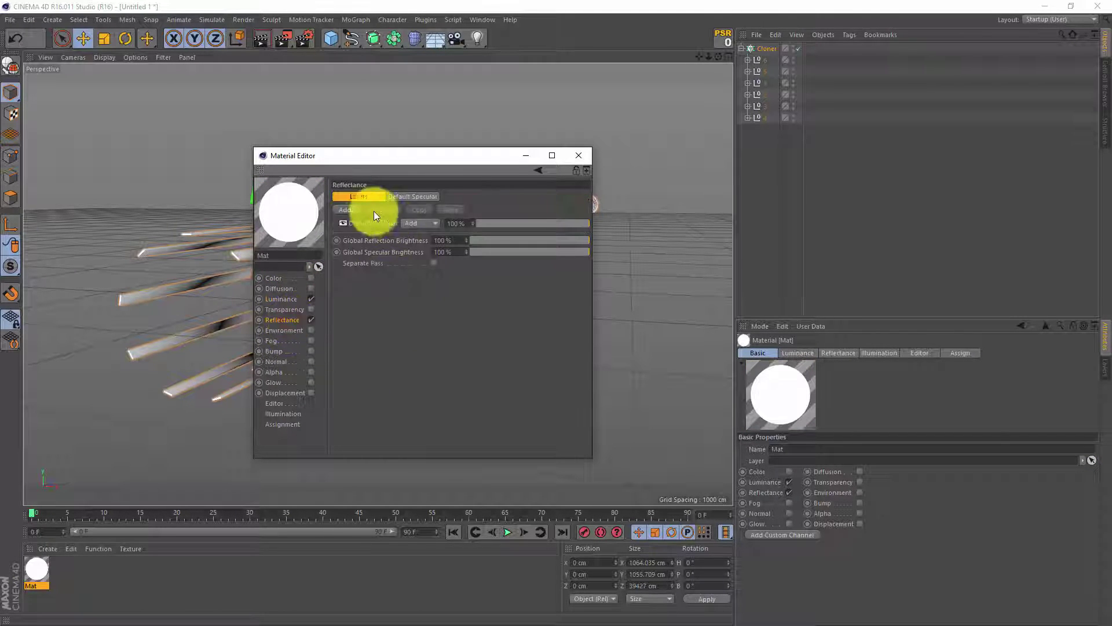
pyautogui.click(356, 211)
pyautogui.click(388, 232)
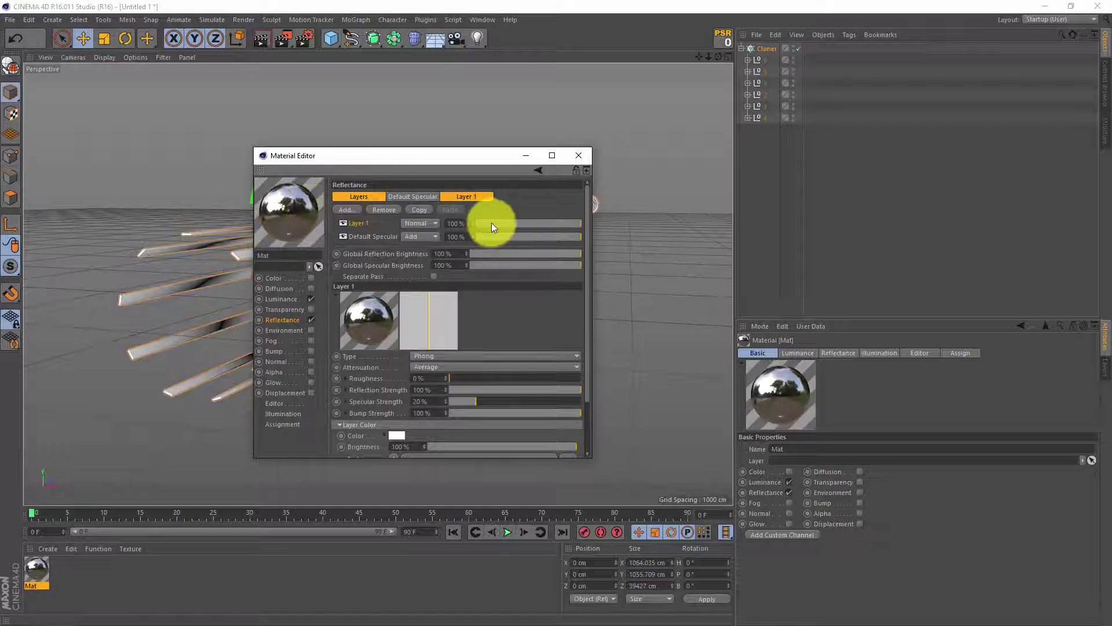
pyautogui.click(564, 225)
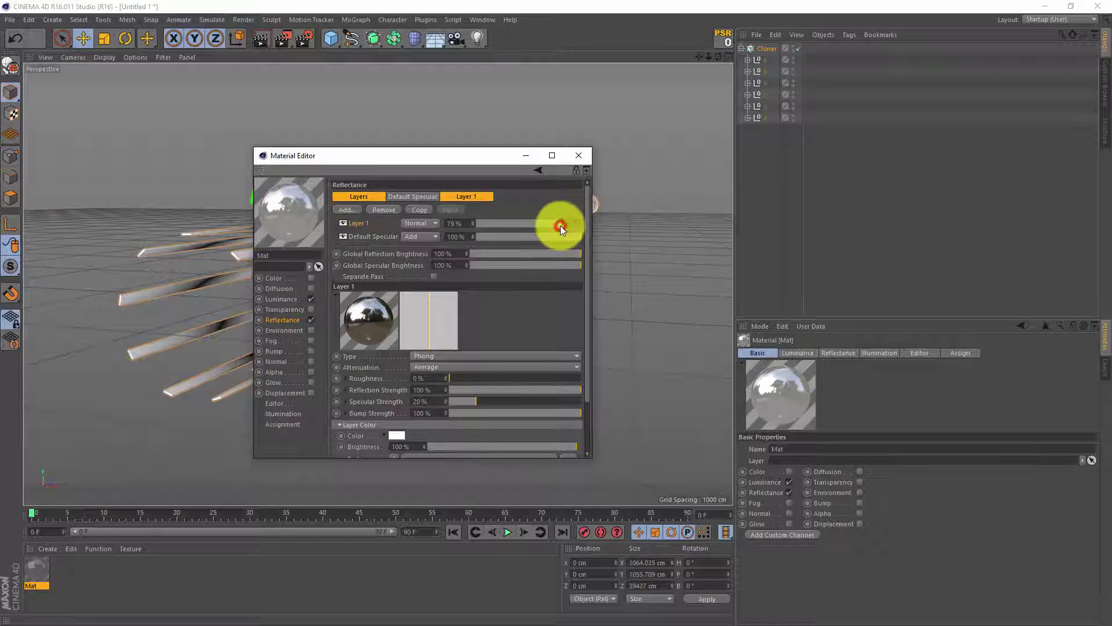
# - Load a Fresnel shader as the texture of the material's Luminance channel
pyautogui.click(290, 298)
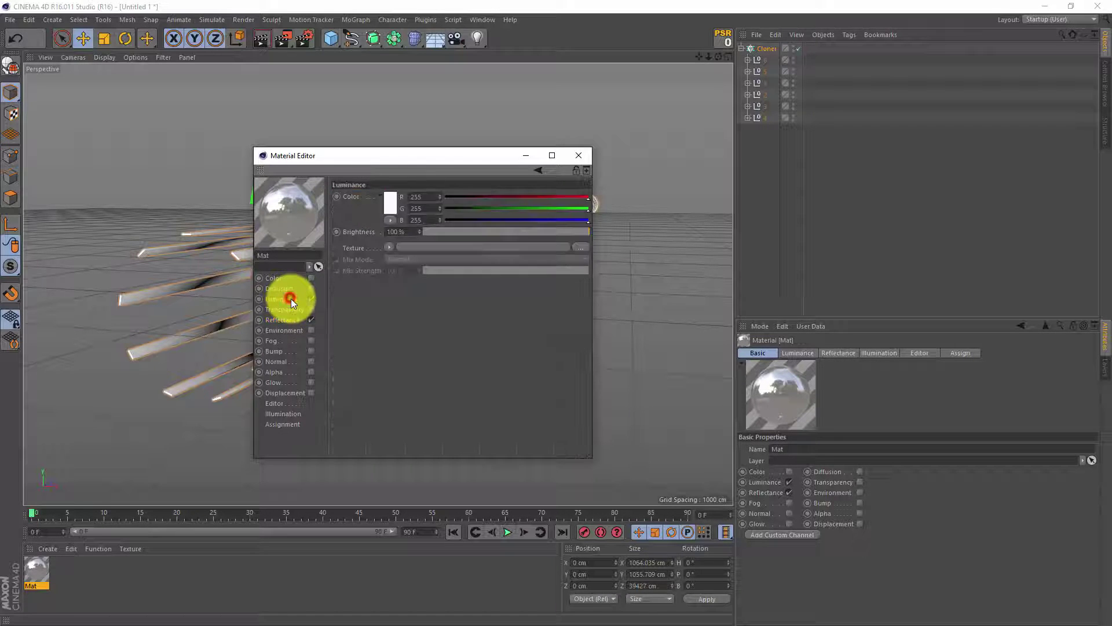
pyautogui.click(389, 248)
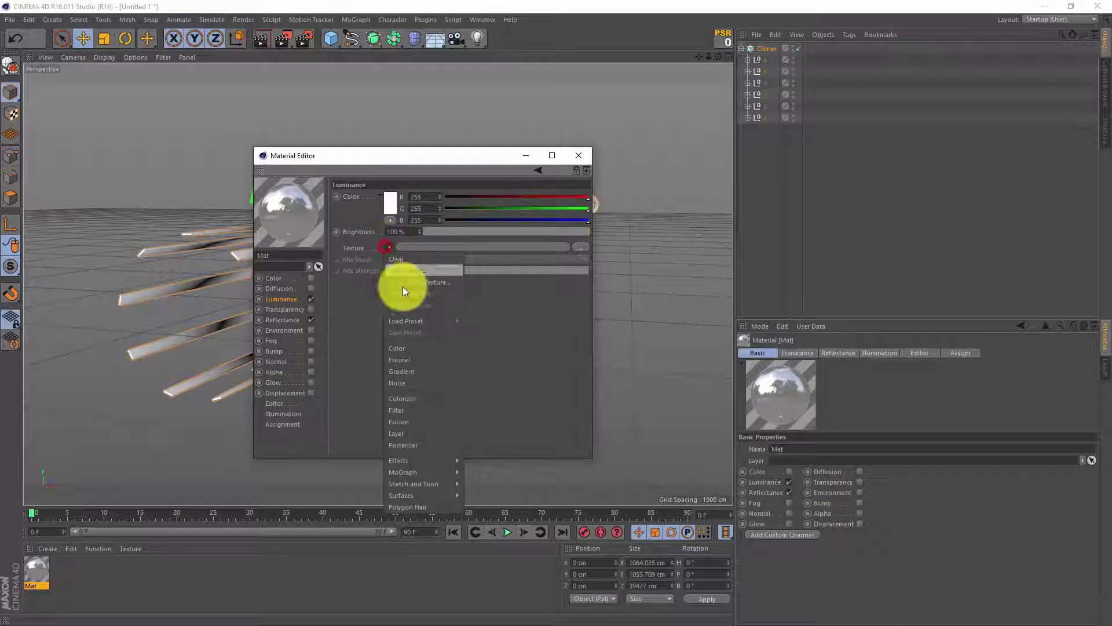
pyautogui.click(428, 361)
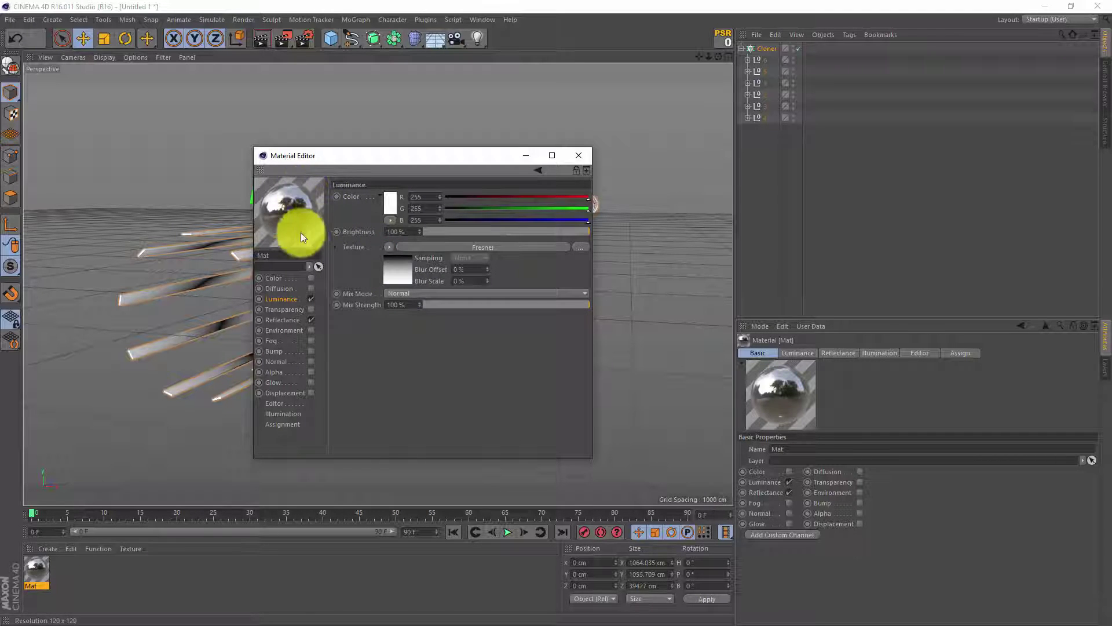
# - Recolor the white end of the Fresnel shader's gradient to a saturated purple with hue 288
pyautogui.click(403, 272)
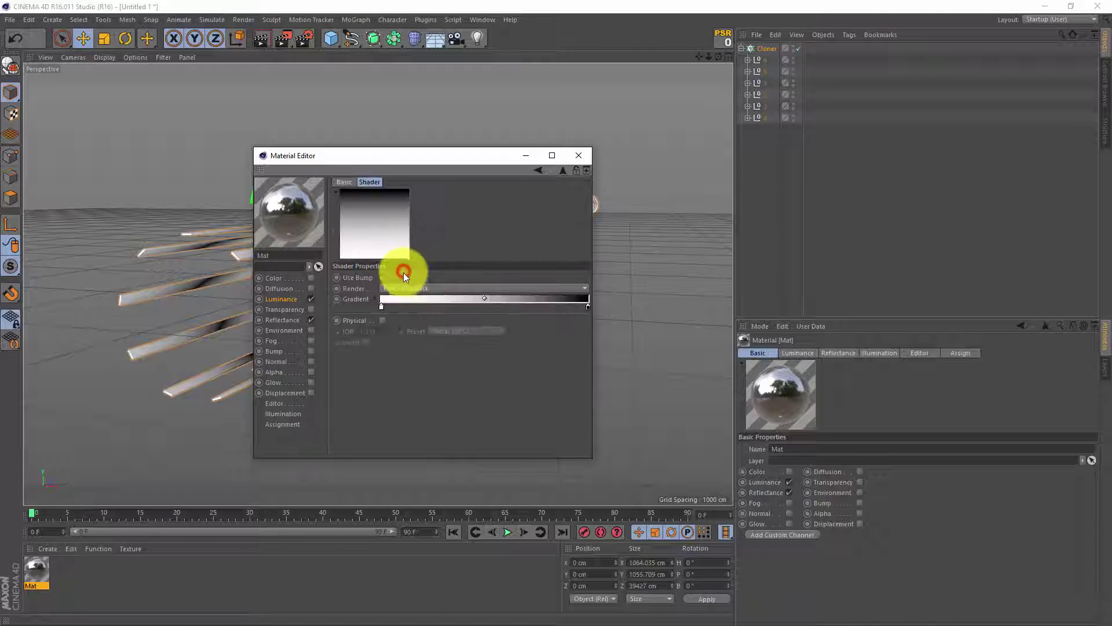
pyautogui.doubleClick(381, 305)
pyautogui.click(438, 262)
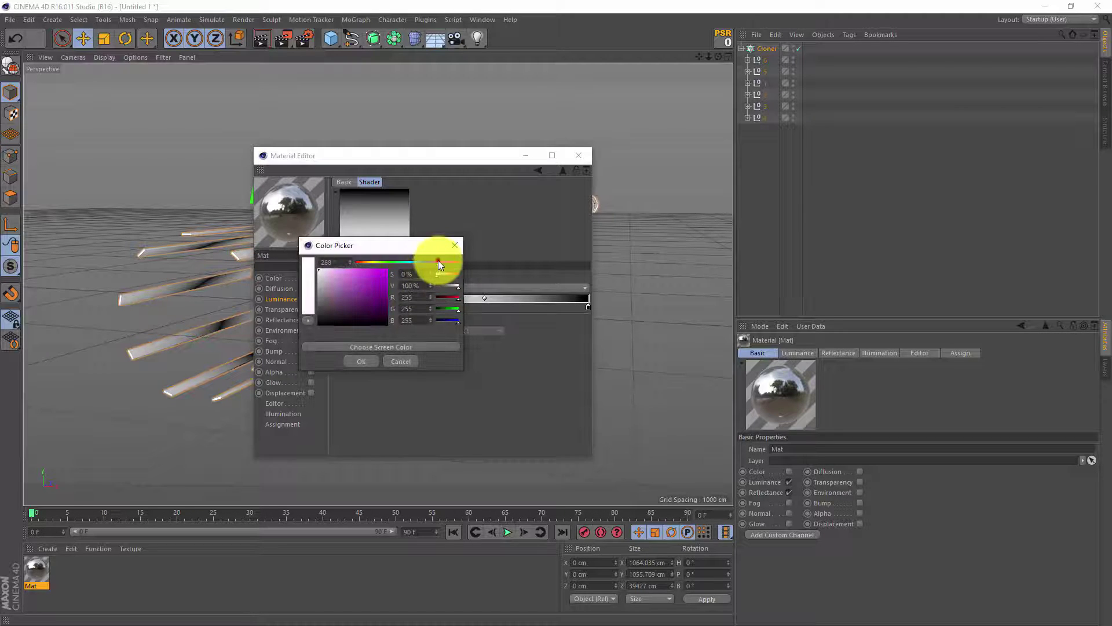
pyautogui.click(360, 363)
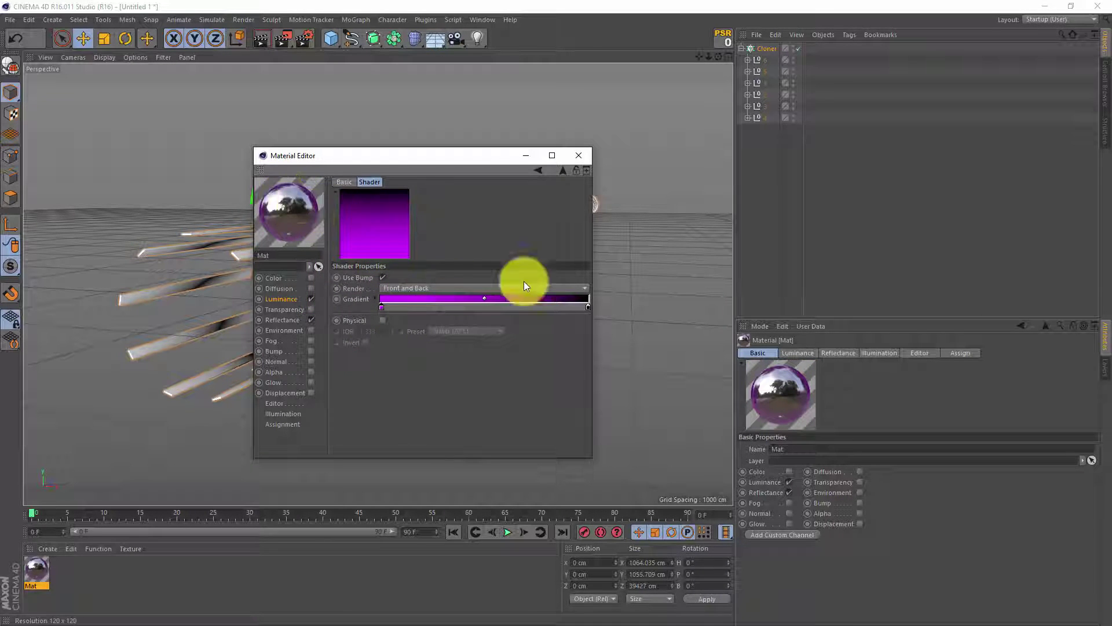
# - Move the black end of the Fresnel gradient to about a quarter of its length from the purple end and close the Material Editor
pyautogui.moveTo(589, 307); pyautogui.dragTo(463, 307)
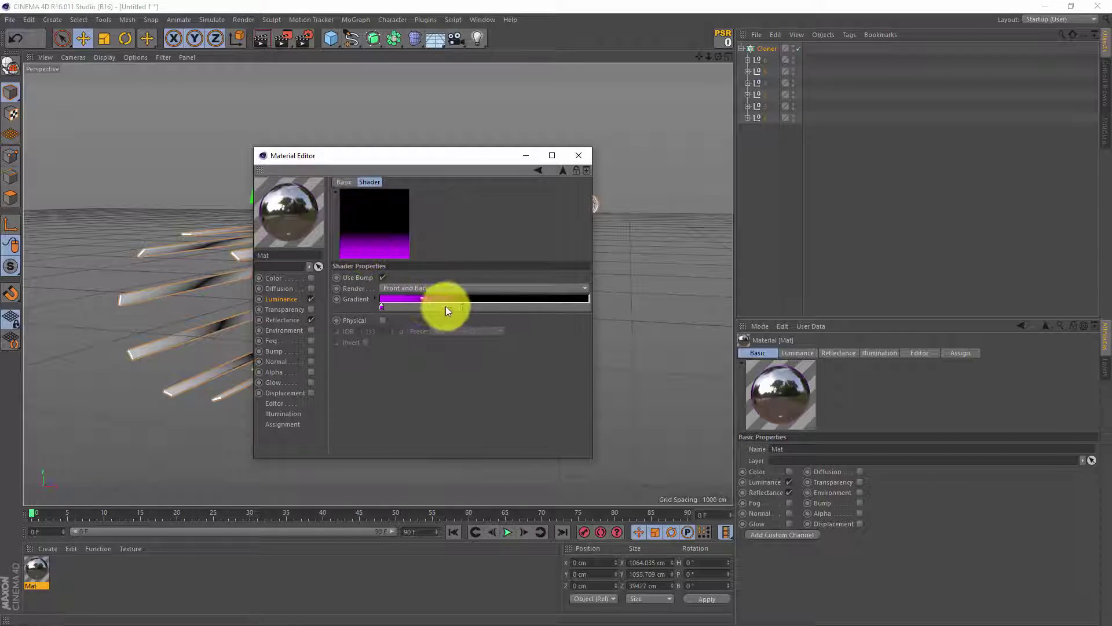
pyautogui.moveTo(460, 307); pyautogui.dragTo(429, 297)
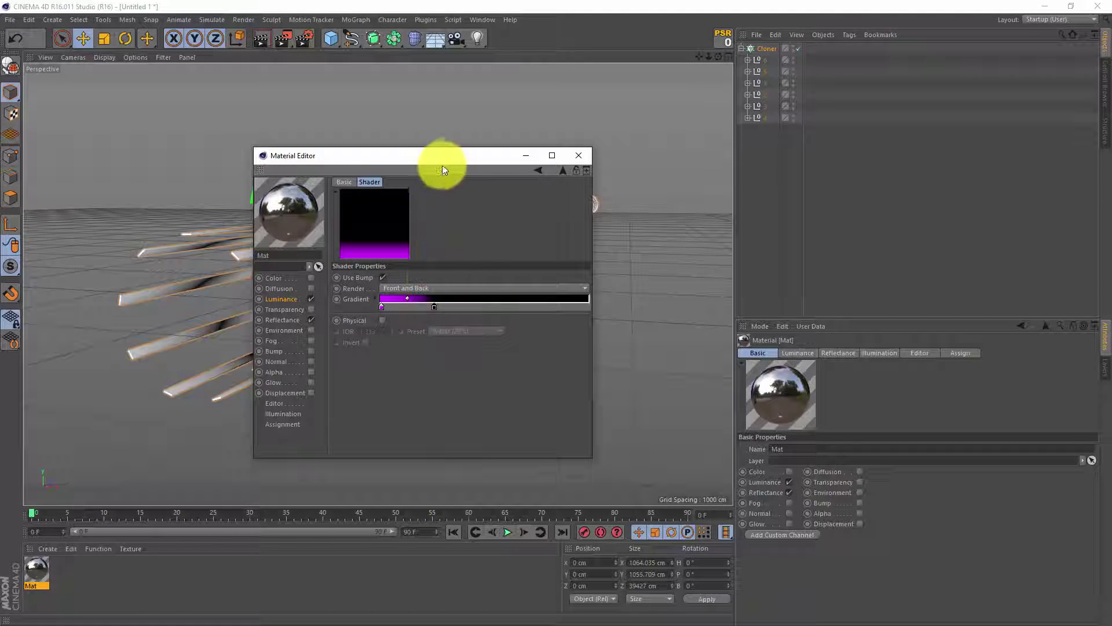
pyautogui.click(577, 152)
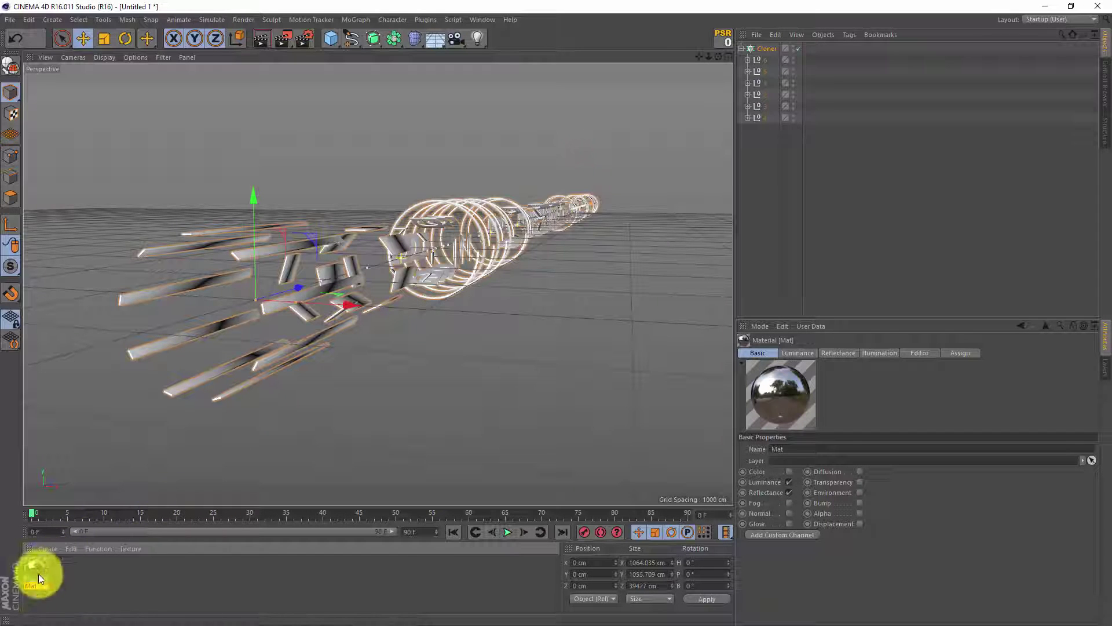
# - Apply the purple material to the Cloner and render a preview of the tunnel from the side
pyautogui.moveTo(36, 572); pyautogui.dragTo(760, 51)
pyautogui.keyDown('alt'); pyautogui.moveTo(417, 226); pyautogui.dragTo(178, 210); pyautogui.keyUp('alt')
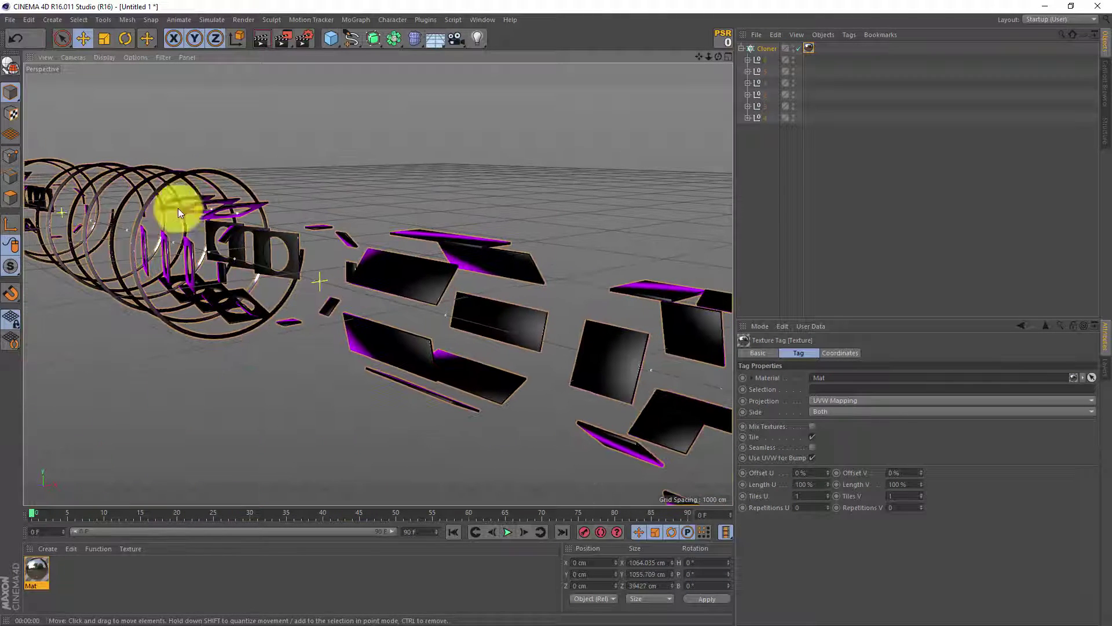
pyautogui.click(259, 36)
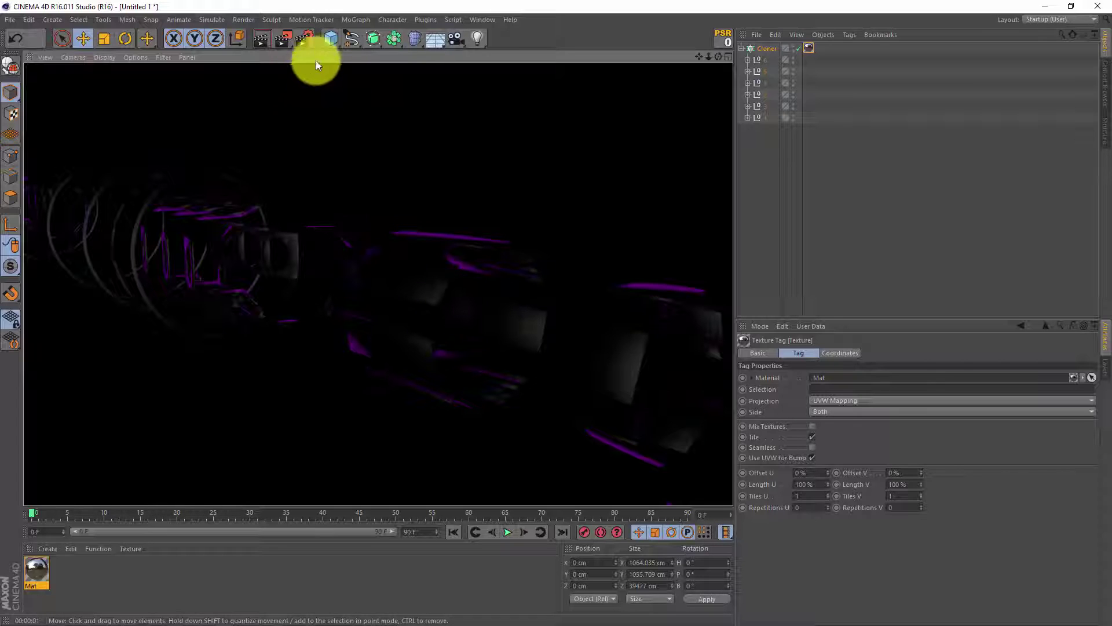
# - Set the renderer to Physical in the render settings
pyautogui.click(299, 36)
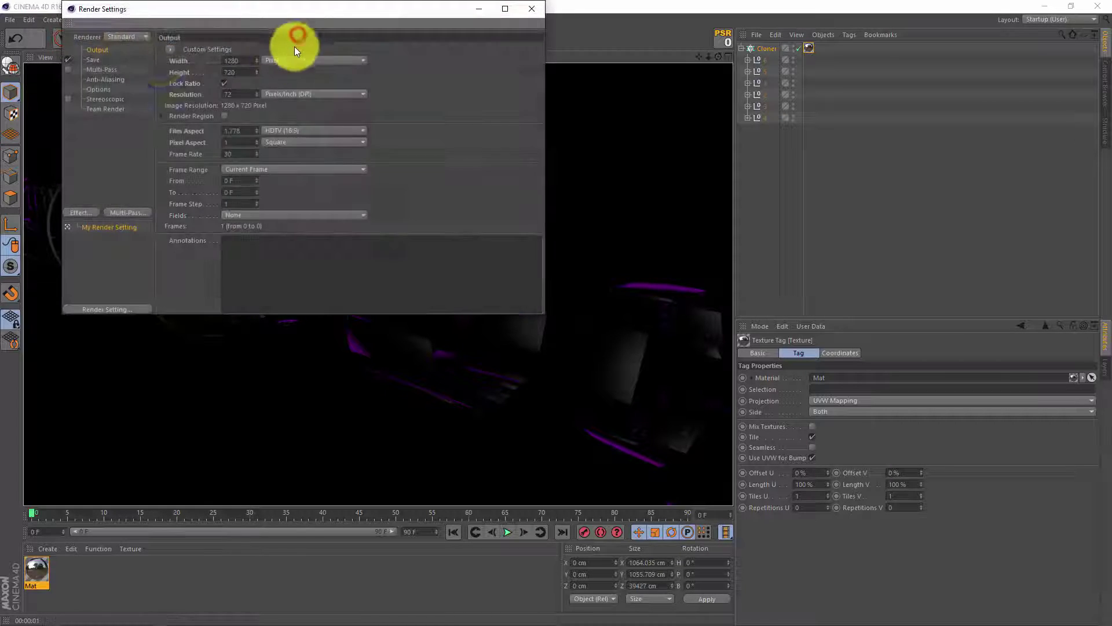
pyautogui.click(129, 36)
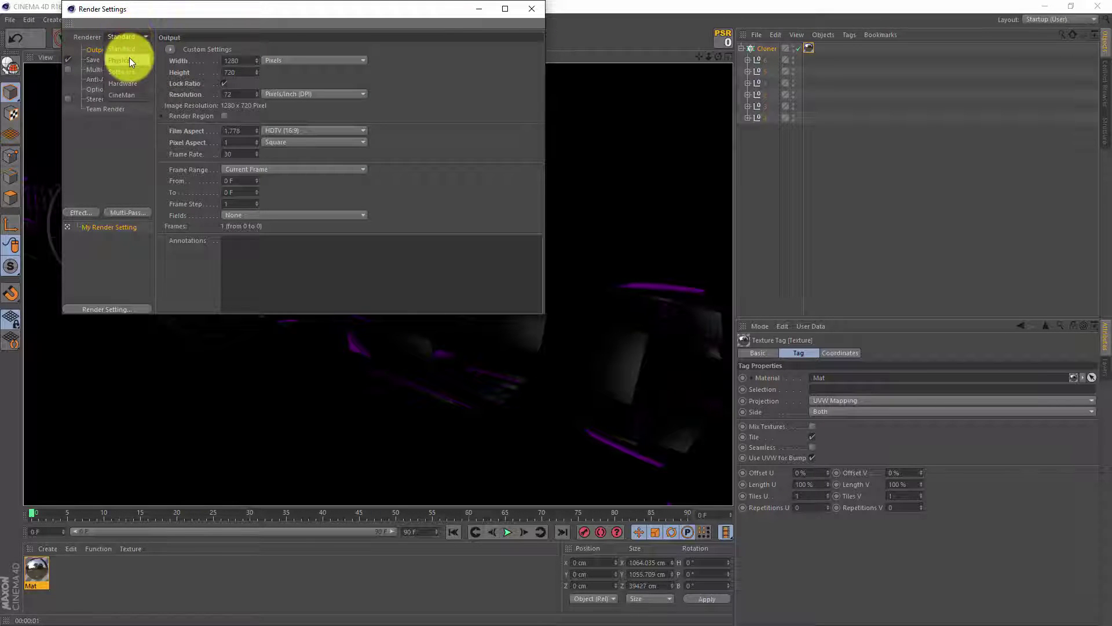
pyautogui.click(130, 60)
pyautogui.click(532, 8)
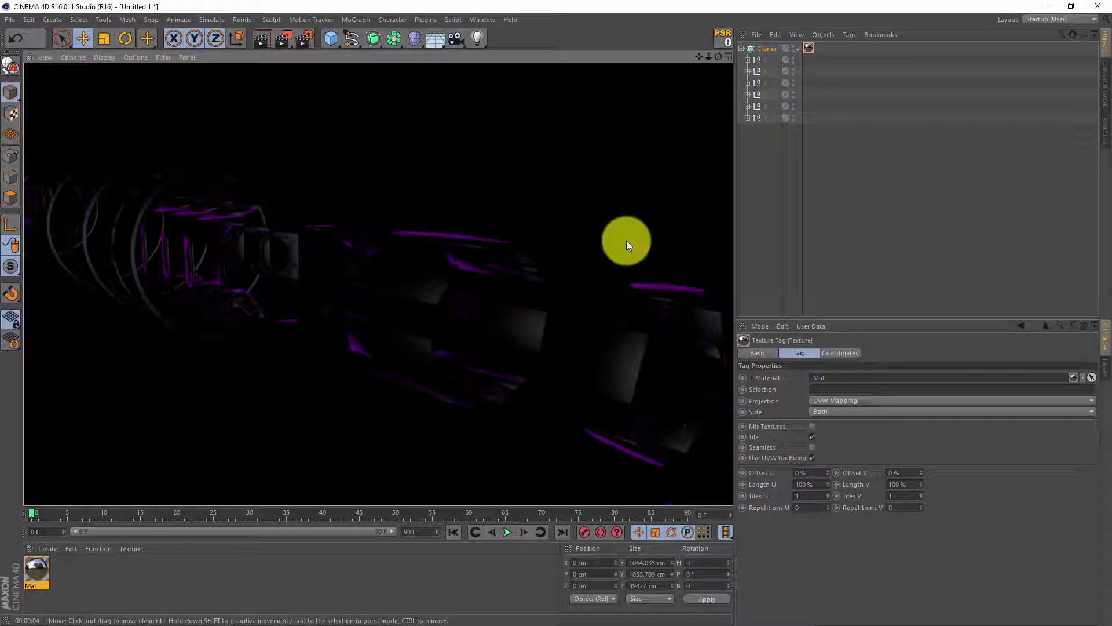
# - Add a camera looking down the inside of the tunnel and make it the active view
pyautogui.moveTo(626, 265)
pyautogui.keyDown('alt'); pyautogui.mouseDown()
pyautogui.moveTo(573, 258)
pyautogui.moveTo(577, 248)
pyautogui.mouseUp(); pyautogui.keyUp('alt')
pyautogui.click(456, 37)
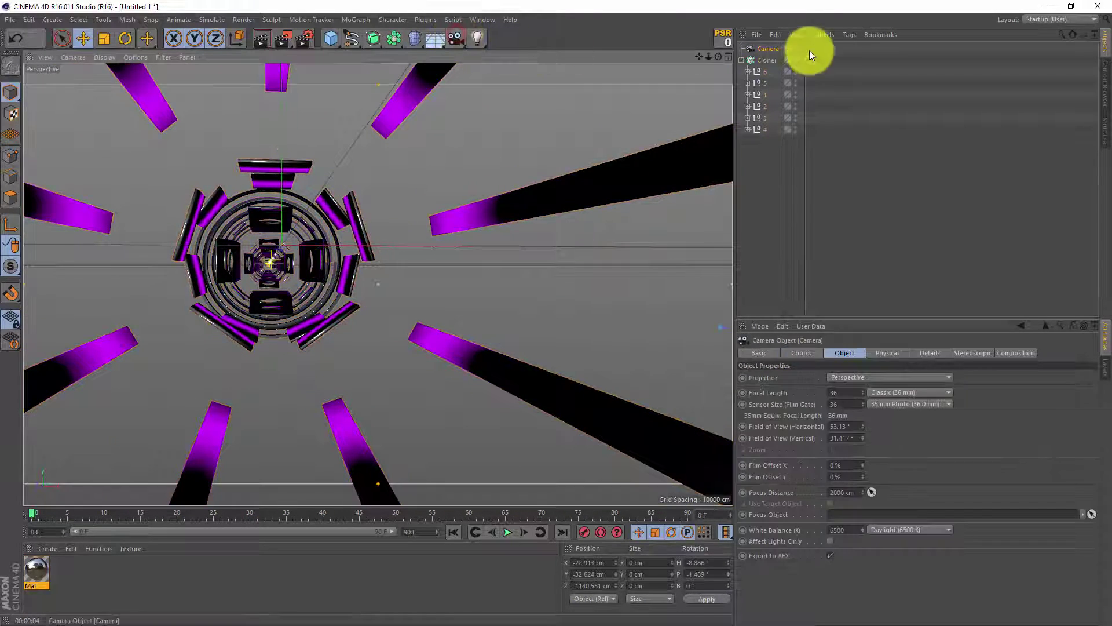
pyautogui.click(802, 46)
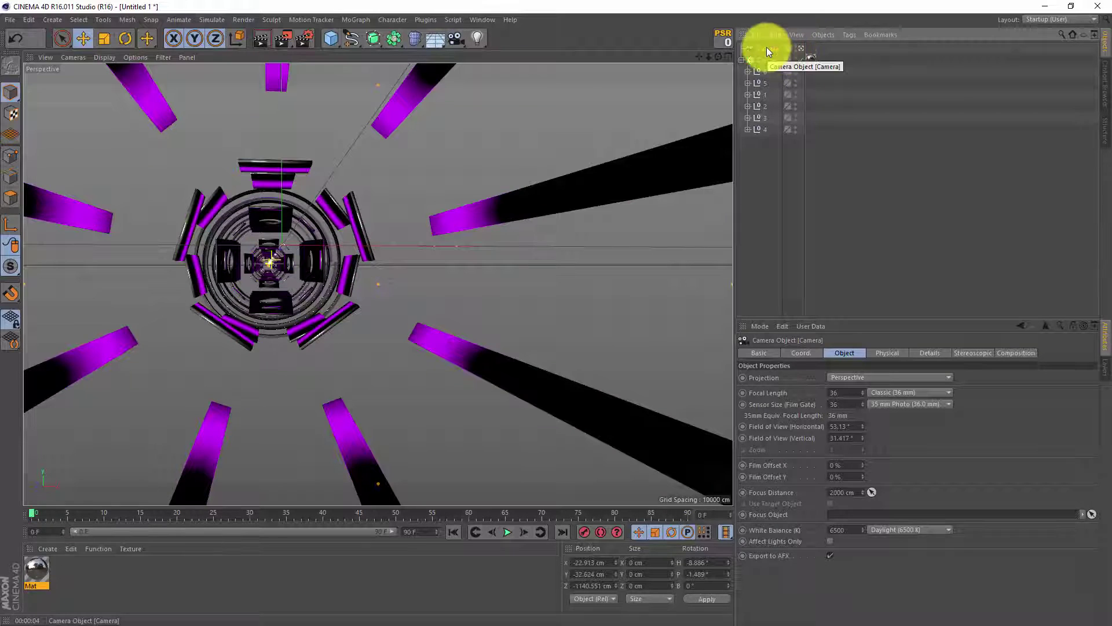
# - Set the camera's X, Y and Z position to 0 cm and its heading and pitch to 0°, and render the view
pyautogui.click(806, 353)
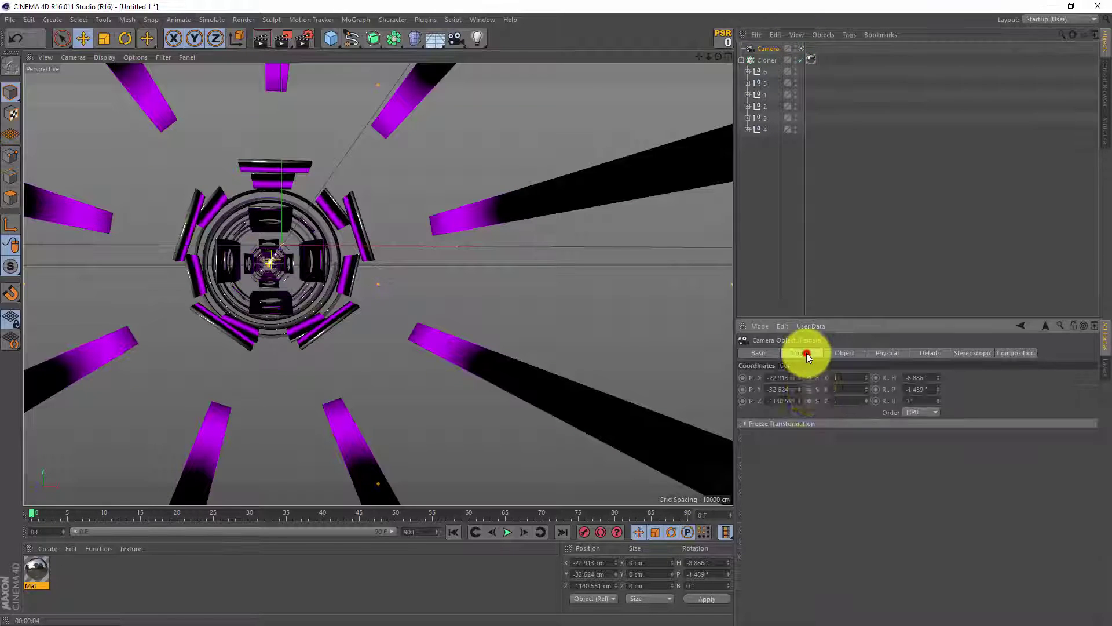
pyautogui.doubleClick(787, 380)
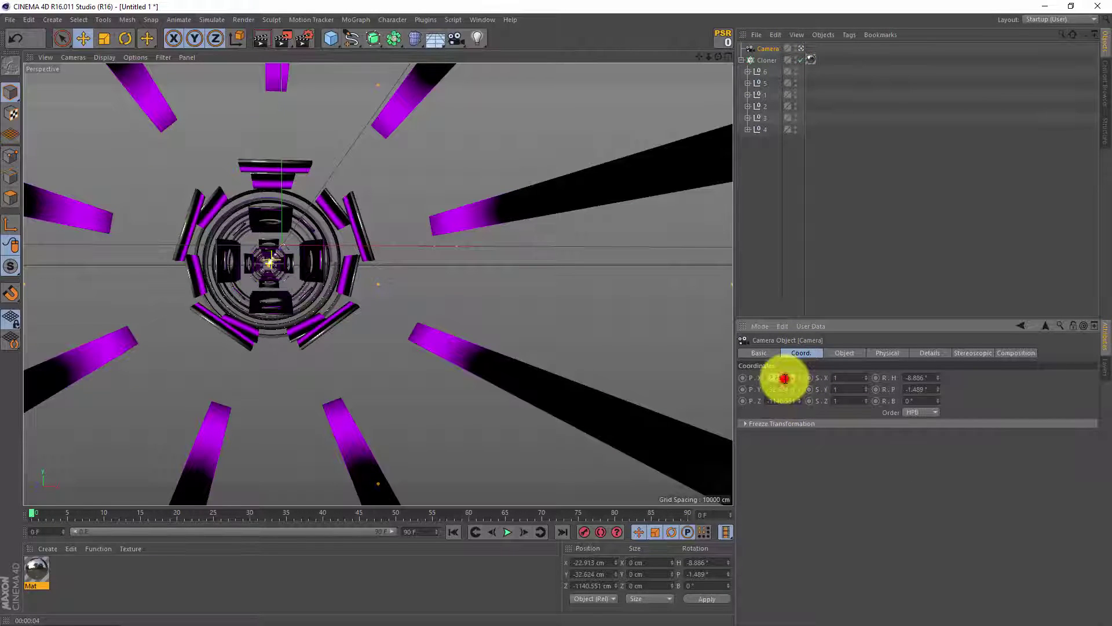
pyautogui.write('0')
pyautogui.click(785, 390)
pyautogui.write('0')
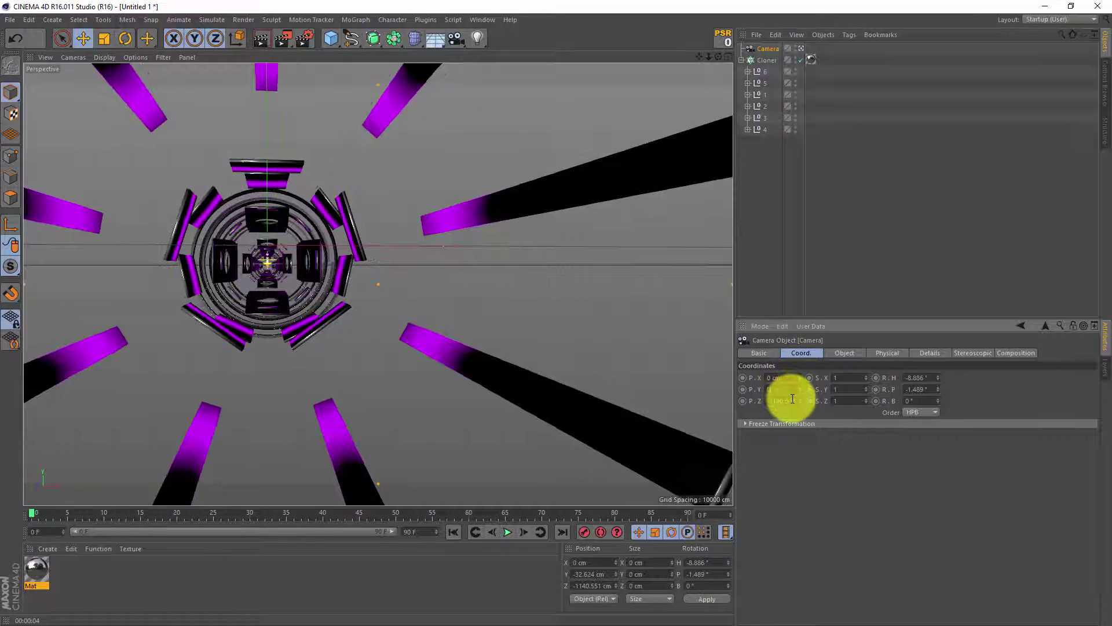
pyautogui.doubleClick(785, 400)
pyautogui.write('0')
pyautogui.doubleClick(924, 379)
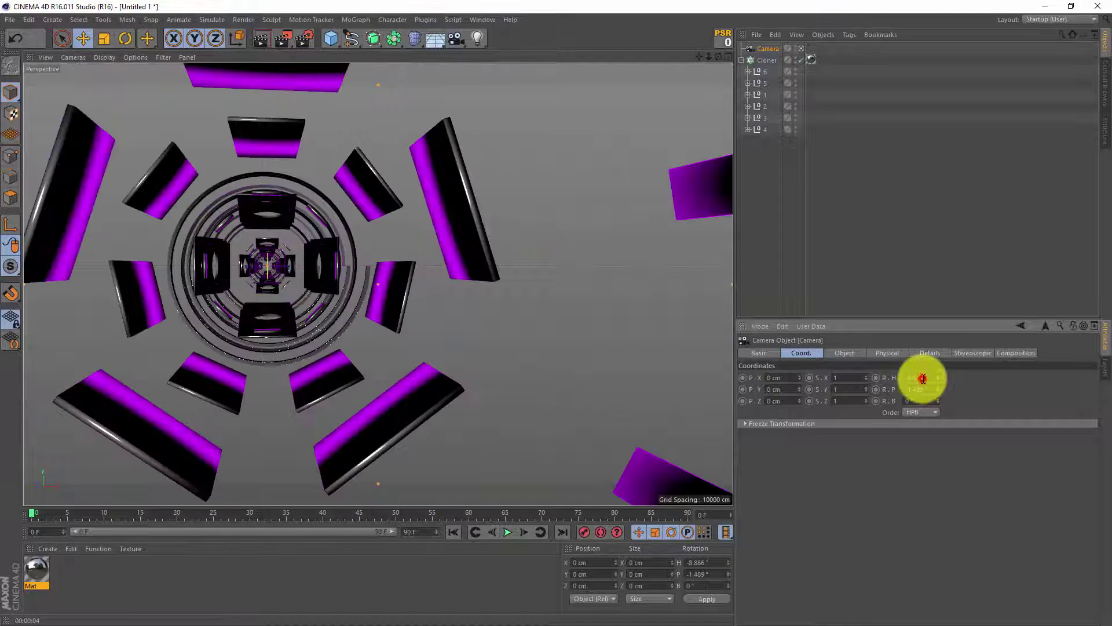
pyautogui.write('0')
pyautogui.doubleClick(929, 387)
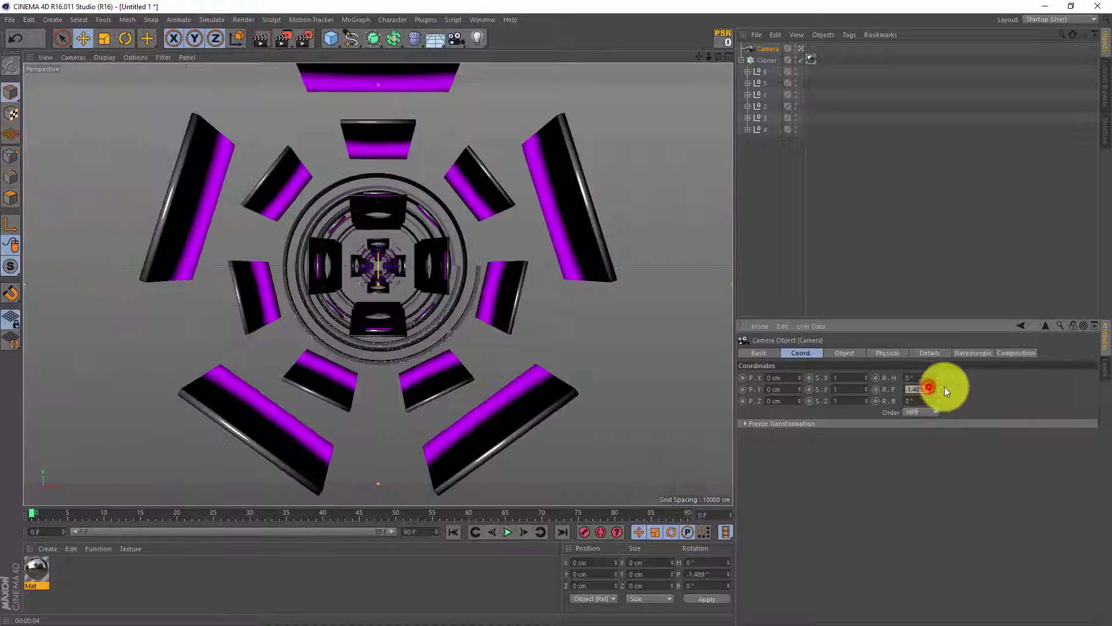
pyautogui.write('0')
pyautogui.click(996, 387)
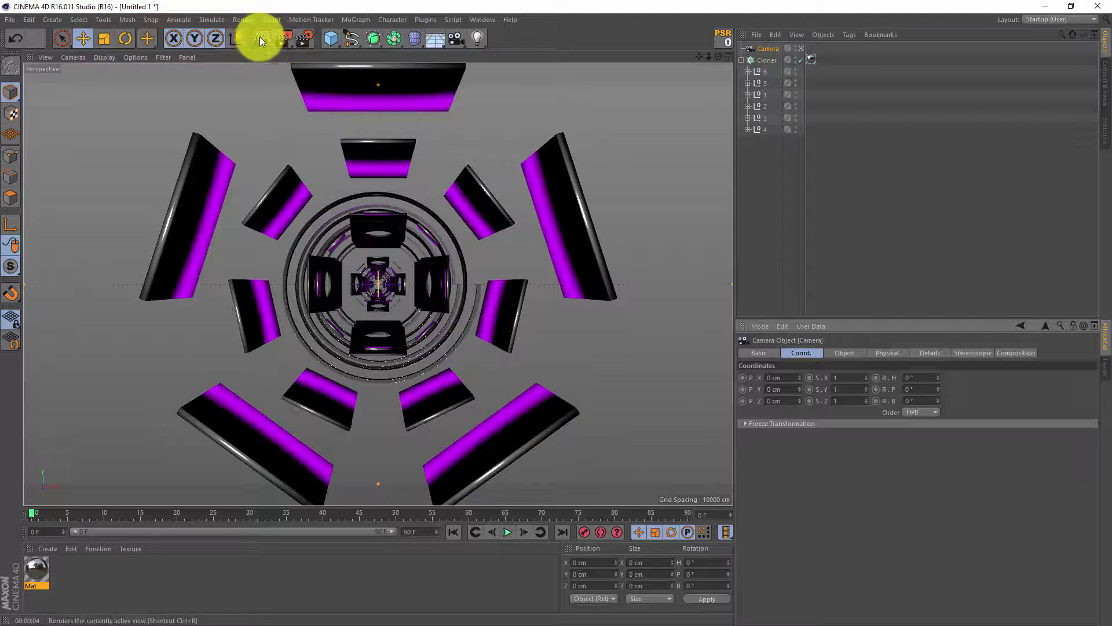
pyautogui.click(262, 38)
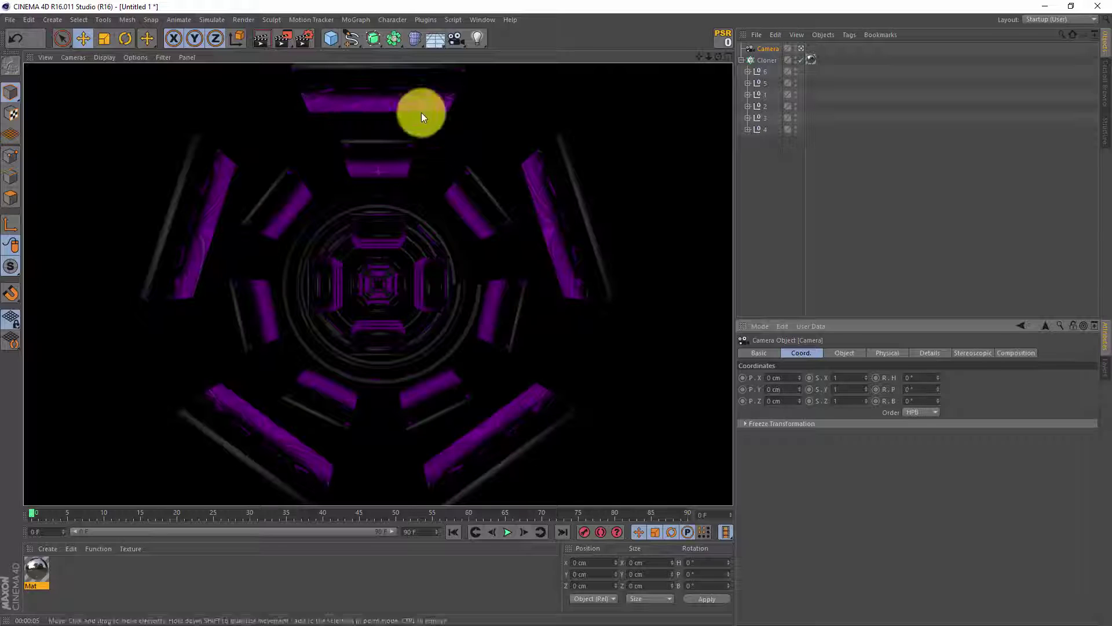
# - Add an Environment object with fog enabled and set the fog color to black
pyautogui.click(430, 40)
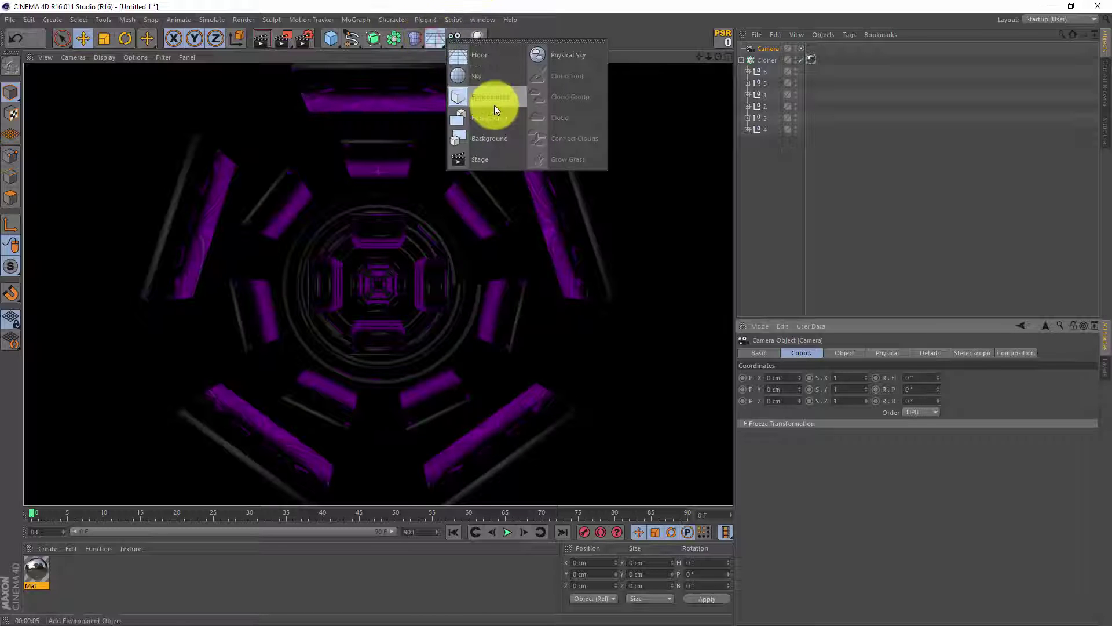
pyautogui.click(495, 105)
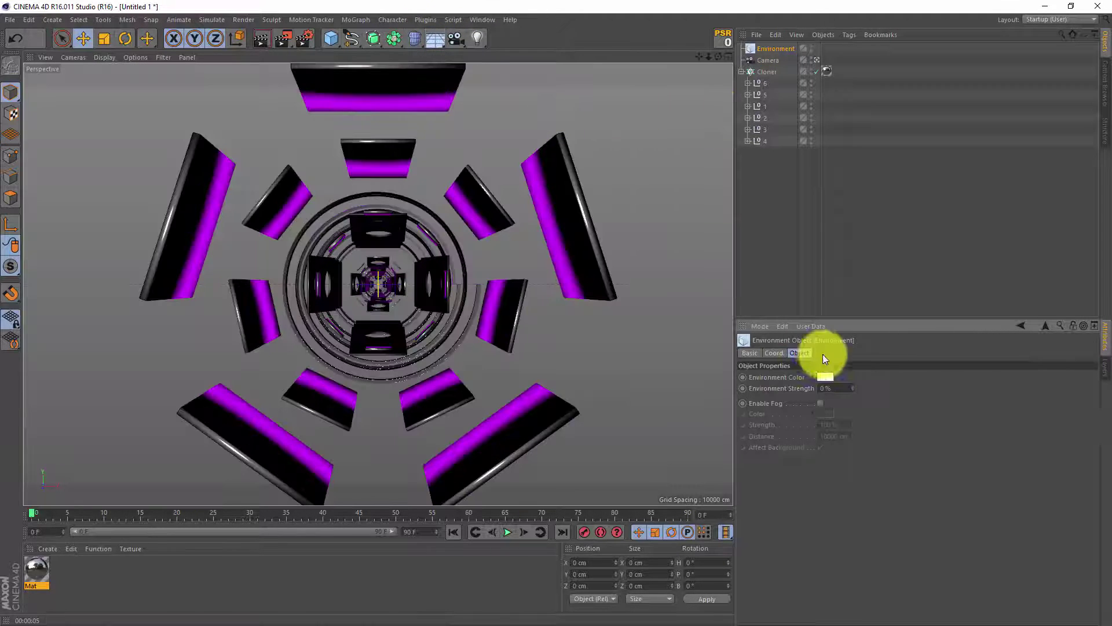
pyautogui.click(821, 403)
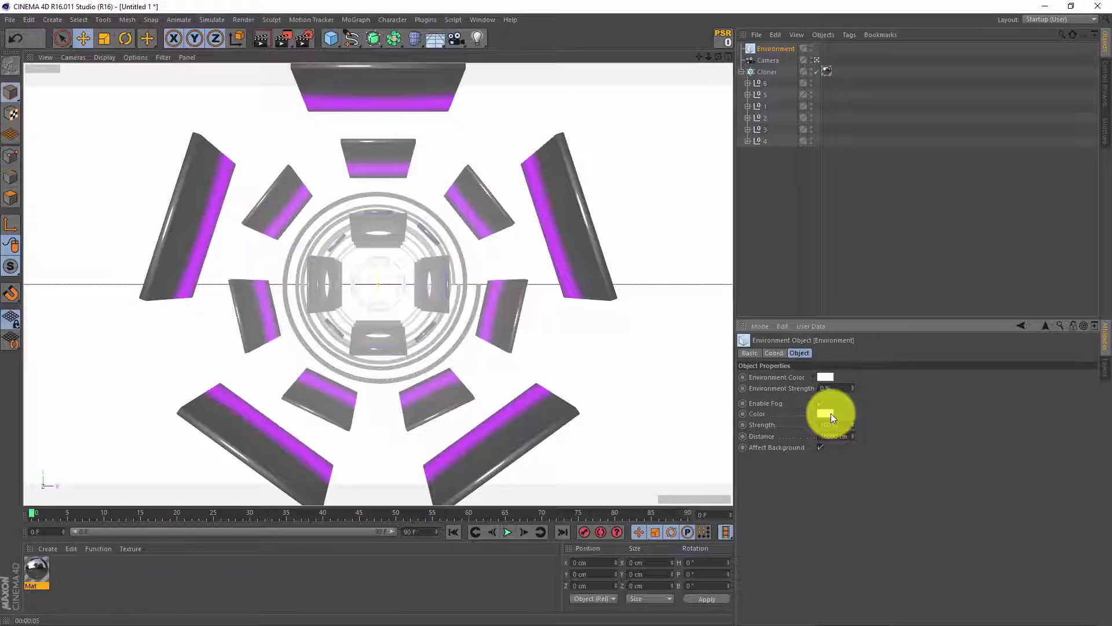
pyautogui.click(828, 414)
pyautogui.moveTo(808, 407); pyautogui.dragTo(704, 457)
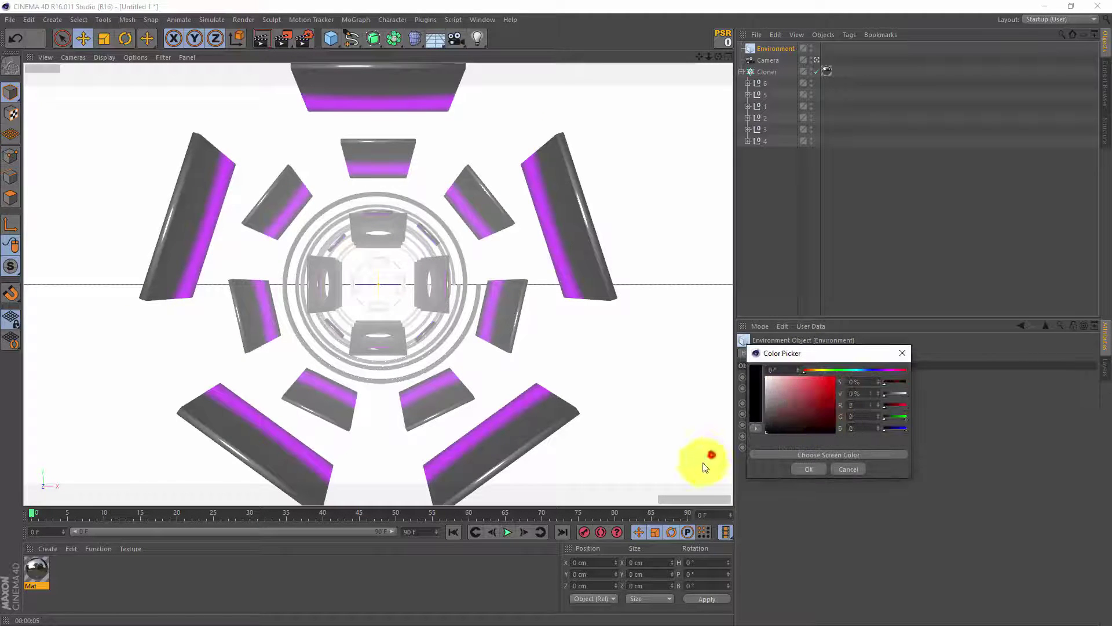
pyautogui.click(809, 469)
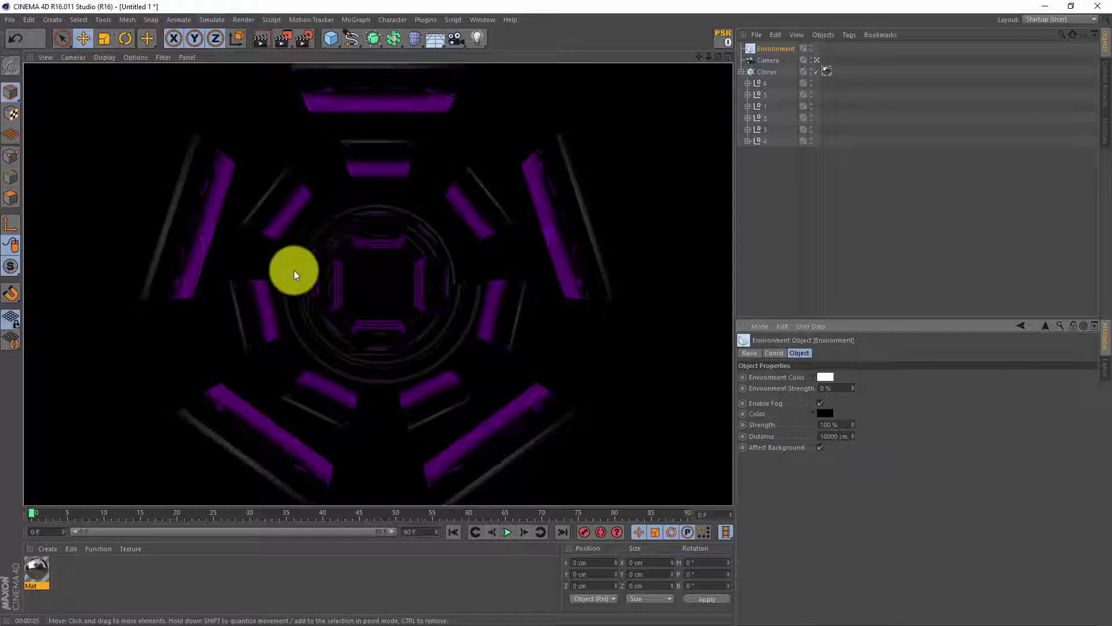
# - Reduce the Environment fog distance to about 5251 cm and render the view to check the depth
pyautogui.moveTo(856, 440)
pyautogui.mouseDown()
pyautogui.moveTo(846, 427)
pyautogui.moveTo(857, 447)
pyautogui.moveTo(855, 433)
pyautogui.moveTo(429, 307)
pyautogui.moveTo(852, 434)
pyautogui.moveTo(854, 447)
pyautogui.mouseUp()
pyautogui.moveTo(860, 502); pyautogui.dragTo(854, 429)
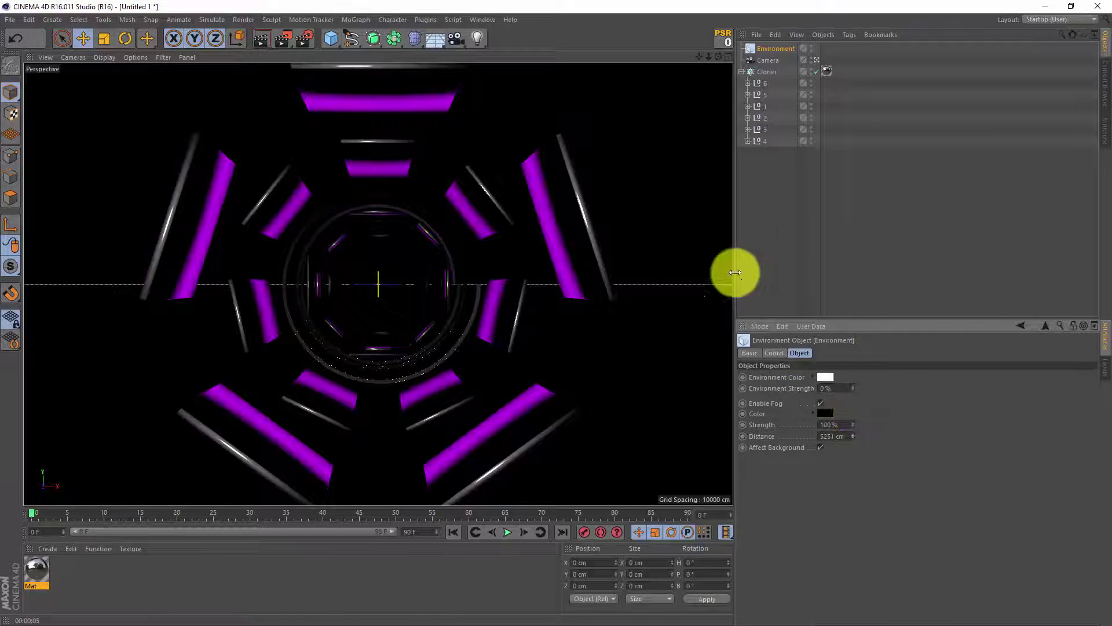
pyautogui.click(263, 39)
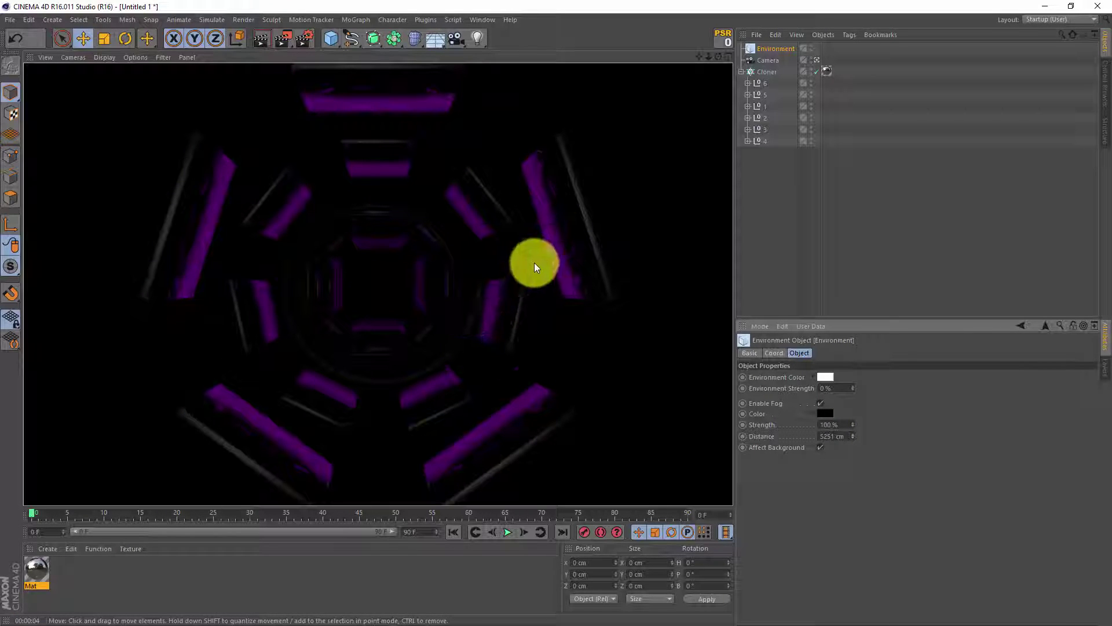
# - Set the camera's focal length to the Wide Angle (25 mm) preset
pyautogui.click(777, 59)
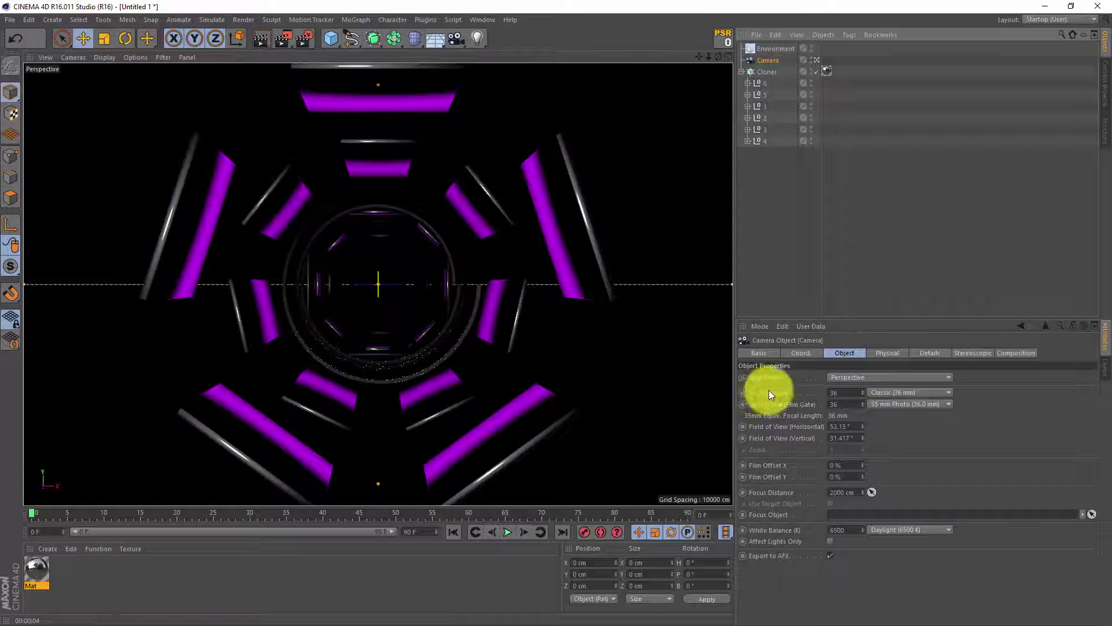
pyautogui.click(879, 393)
pyautogui.click(927, 427)
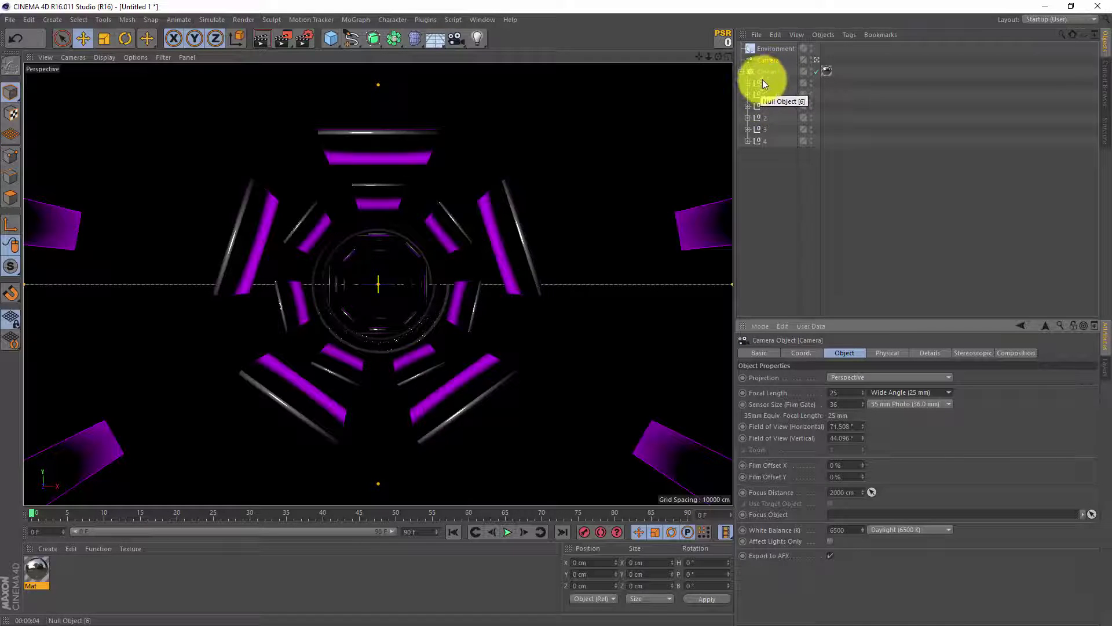
# - Add a Random effector to the Cloner
pyautogui.click(766, 74)
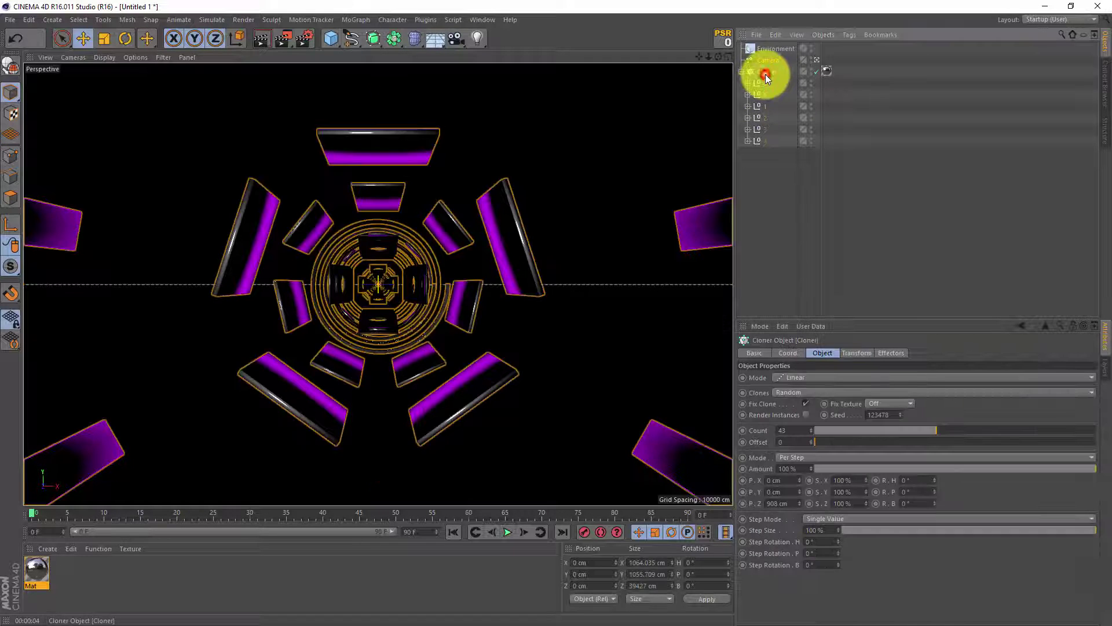
pyautogui.click(362, 20)
pyautogui.moveTo(412, 37)
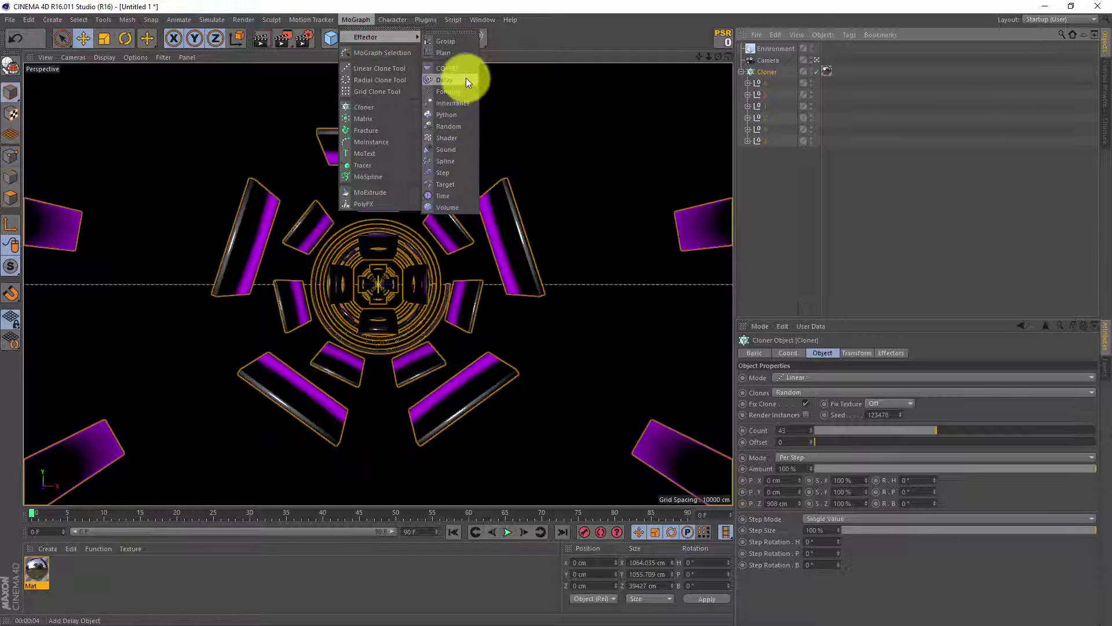
pyautogui.click(459, 127)
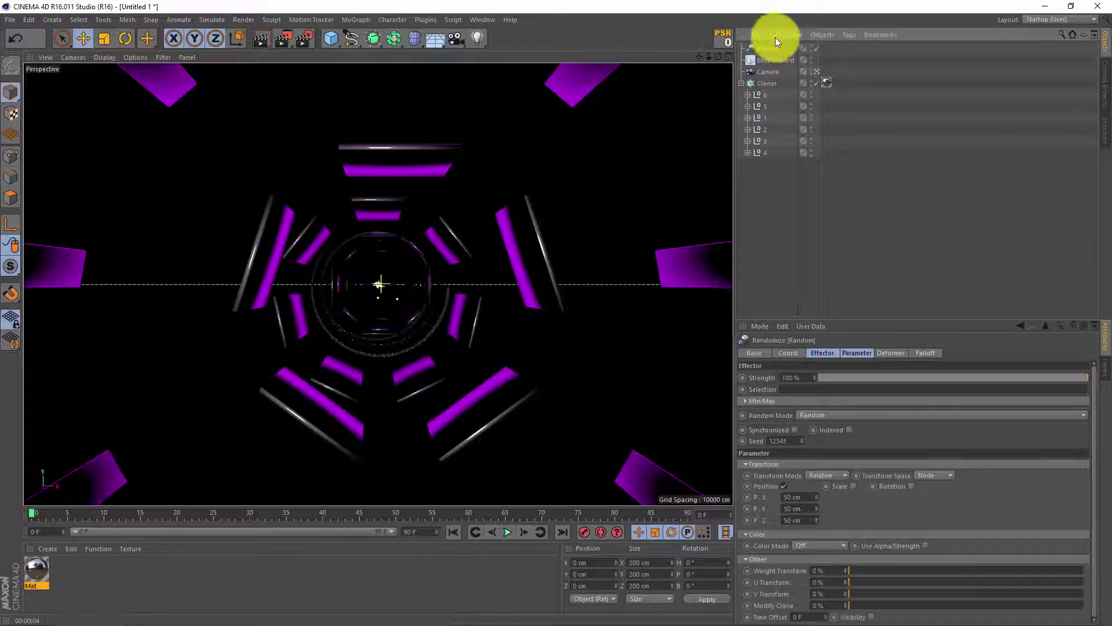
# - Turn off position randomization in the Random effector, enable rotation and set R.B to about 727°
pyautogui.click(867, 352)
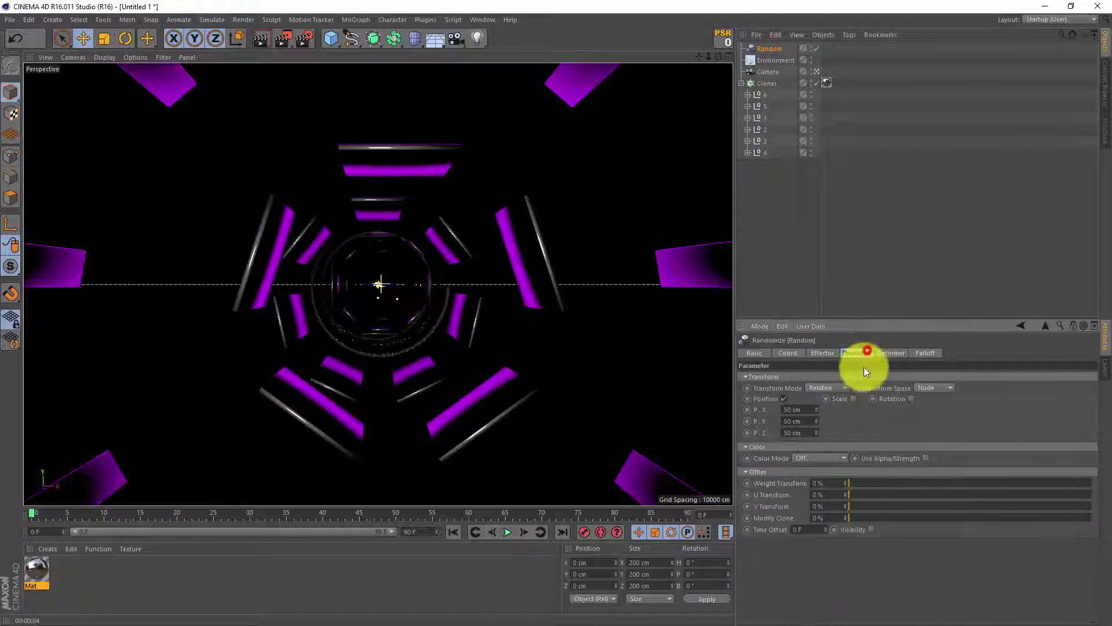
pyautogui.click(784, 398)
pyautogui.click(888, 399)
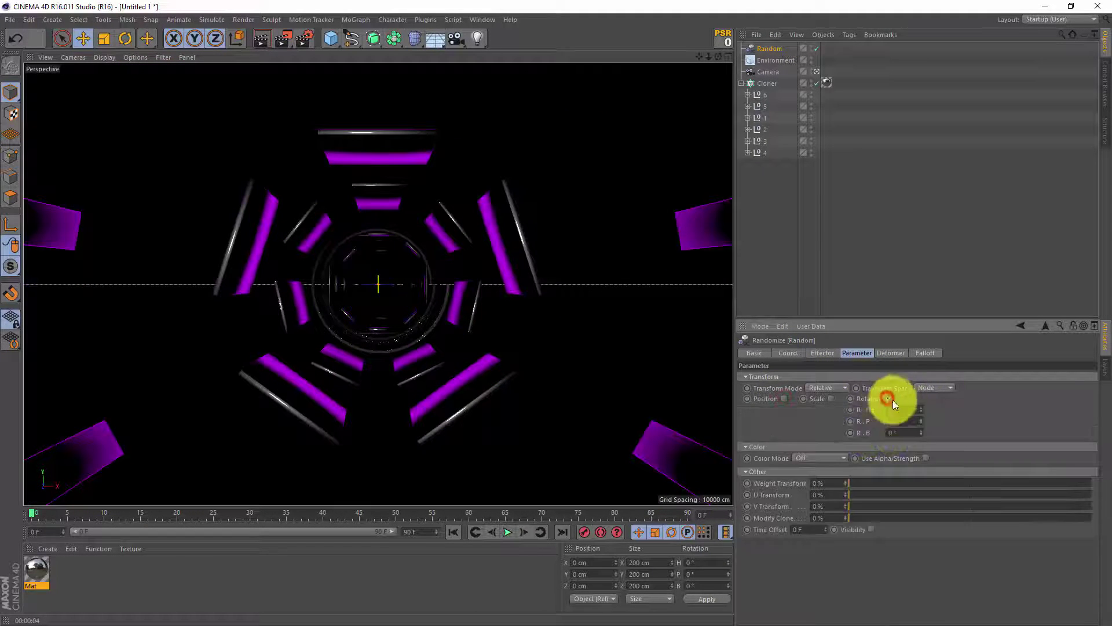
pyautogui.moveTo(922, 433)
pyautogui.mouseDown()
pyautogui.moveTo(912, 400)
pyautogui.moveTo(919, 426)
pyautogui.mouseUp()
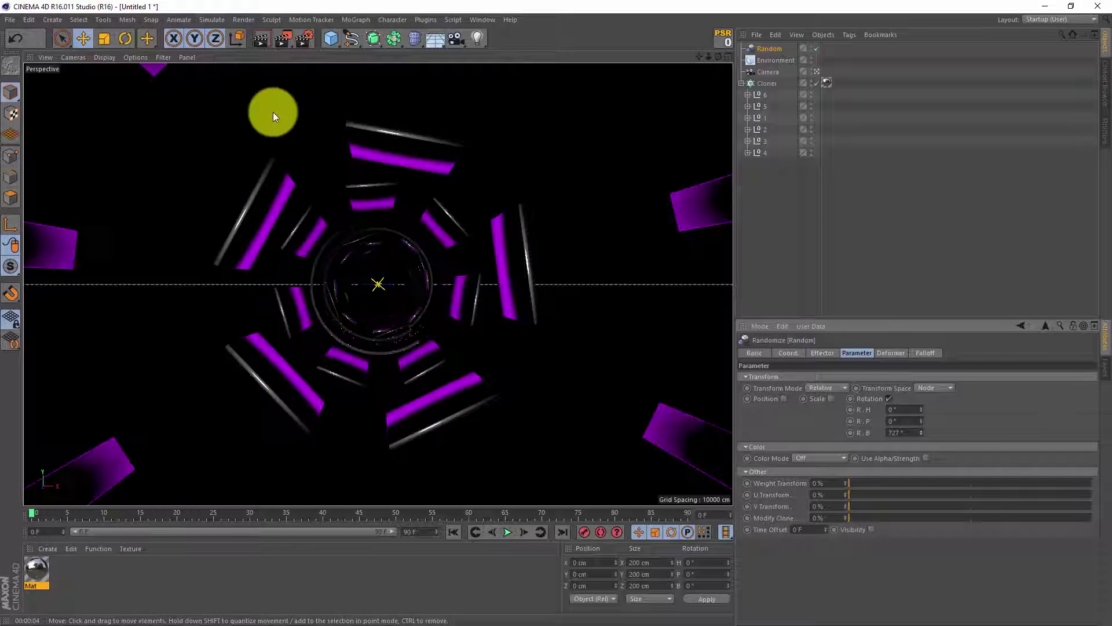
# - Move the camera back along Z to about -1323 cm, in front of the tunnel entrance
pyautogui.click(764, 70)
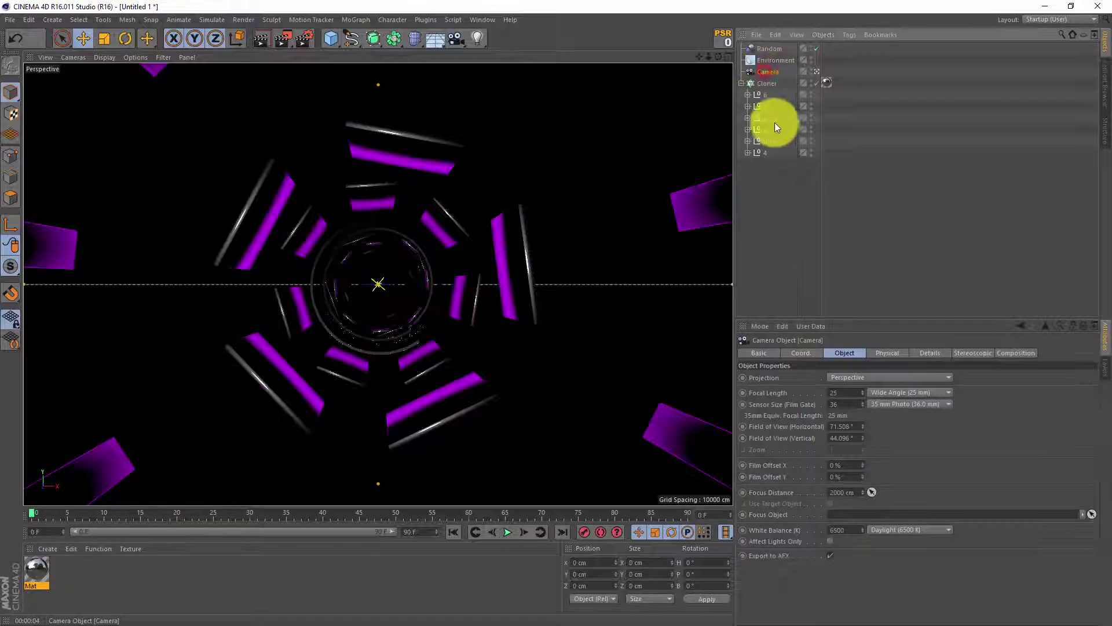
pyautogui.click(807, 353)
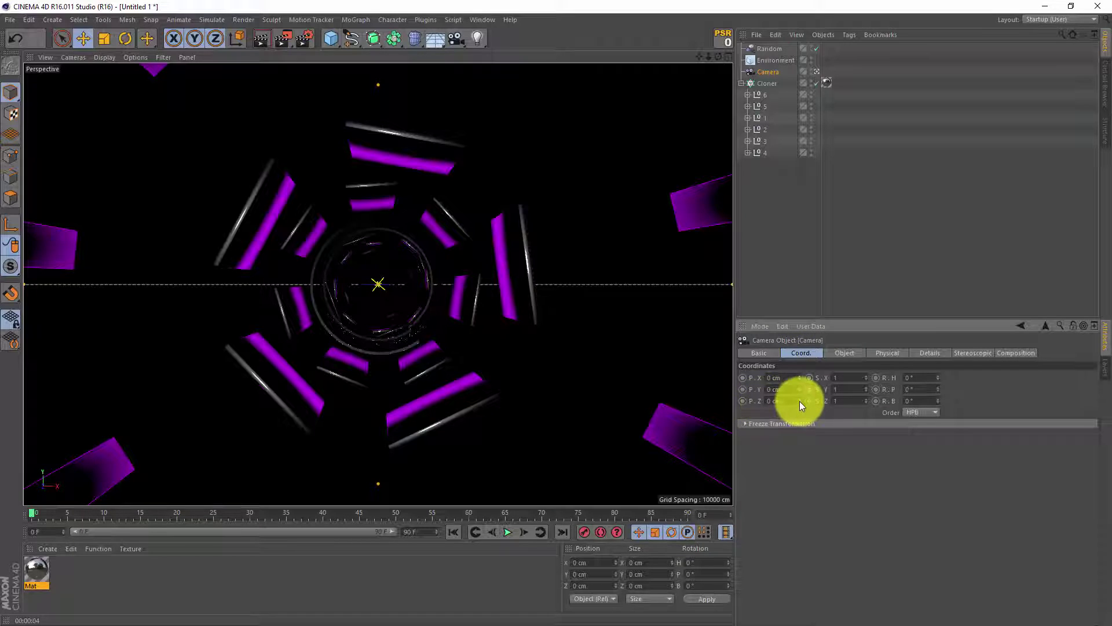
pyautogui.moveTo(799, 398)
pyautogui.mouseDown()
pyautogui.moveTo(807, 469)
pyautogui.moveTo(777, 393)
pyautogui.moveTo(807, 459)
pyautogui.moveTo(793, 444)
pyautogui.moveTo(797, 288)
pyautogui.moveTo(798, 394)
pyautogui.moveTo(839, 348)
pyautogui.moveTo(762, 294)
pyautogui.moveTo(807, 443)
pyautogui.moveTo(802, 571)
pyautogui.moveTo(798, 422)
pyautogui.moveTo(807, 439)
pyautogui.moveTo(822, 620)
pyautogui.moveTo(793, 415)
pyautogui.moveTo(802, 405)
pyautogui.mouseUp()
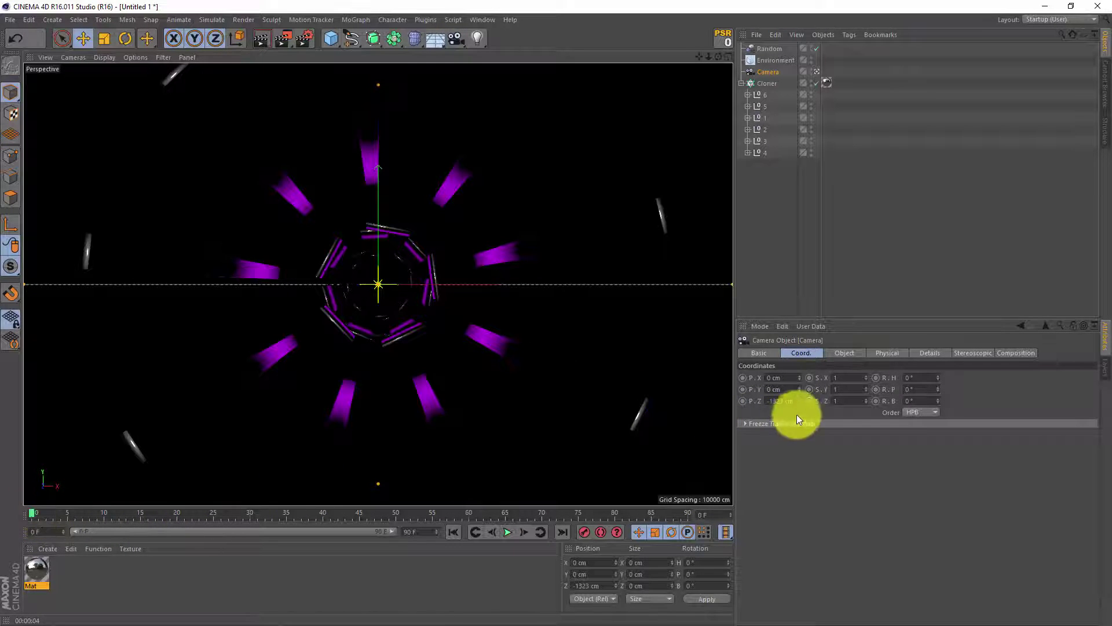
# - Move the camera back to -5830 cm along Z, preview the render, and keyframe its Z position at frame 0
pyautogui.moveTo(798, 398); pyautogui.dragTo(794, 373)
pyautogui.click(261, 39)
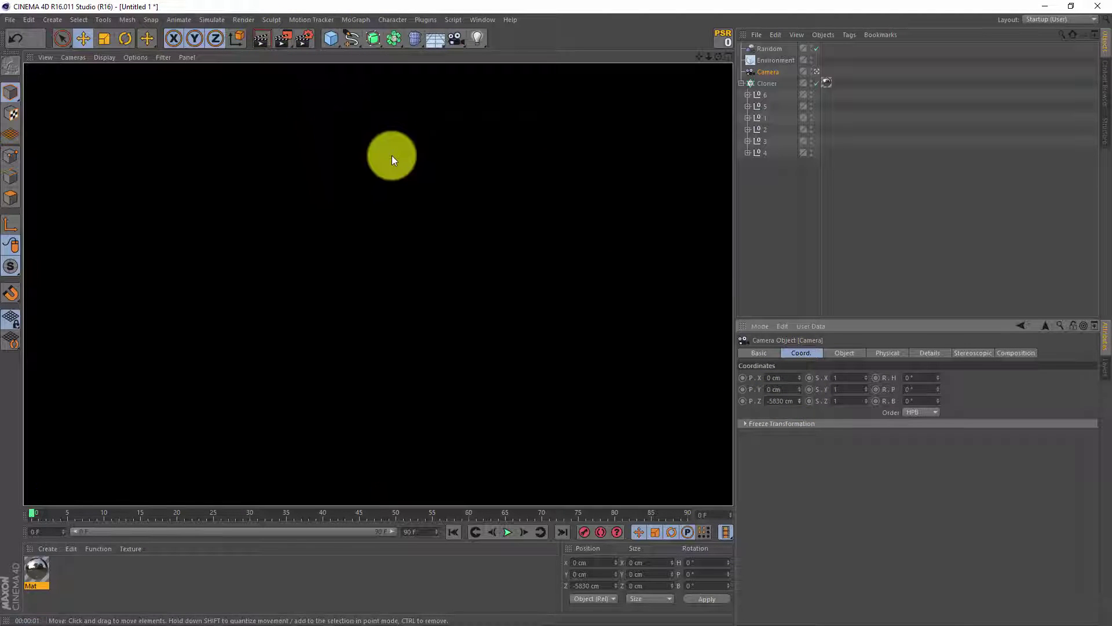
pyautogui.click(743, 400)
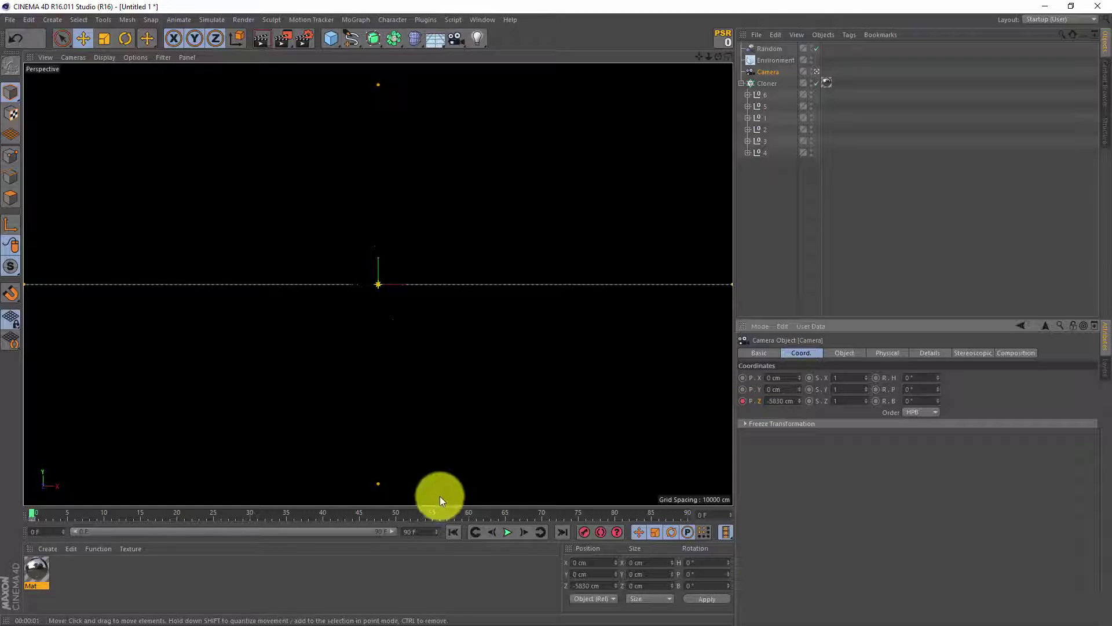
# - Extend the animation to 500 frames and show the full frame range in the timeline
pyautogui.click(427, 531)
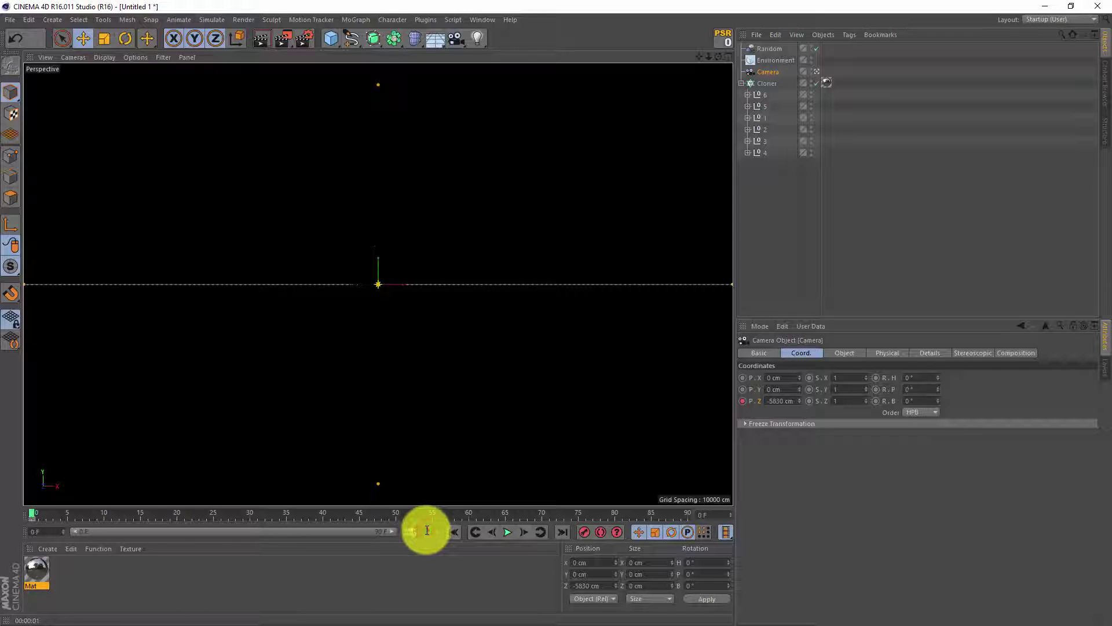
pyautogui.write('500')
pyautogui.press('Return')
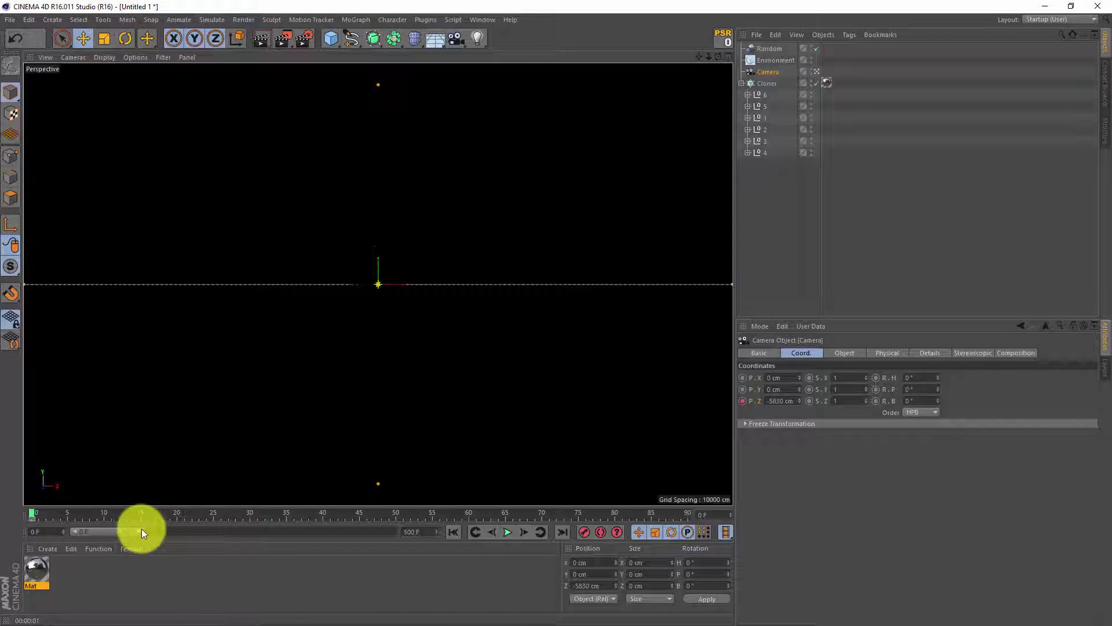
pyautogui.moveTo(141, 529); pyautogui.dragTo(419, 533)
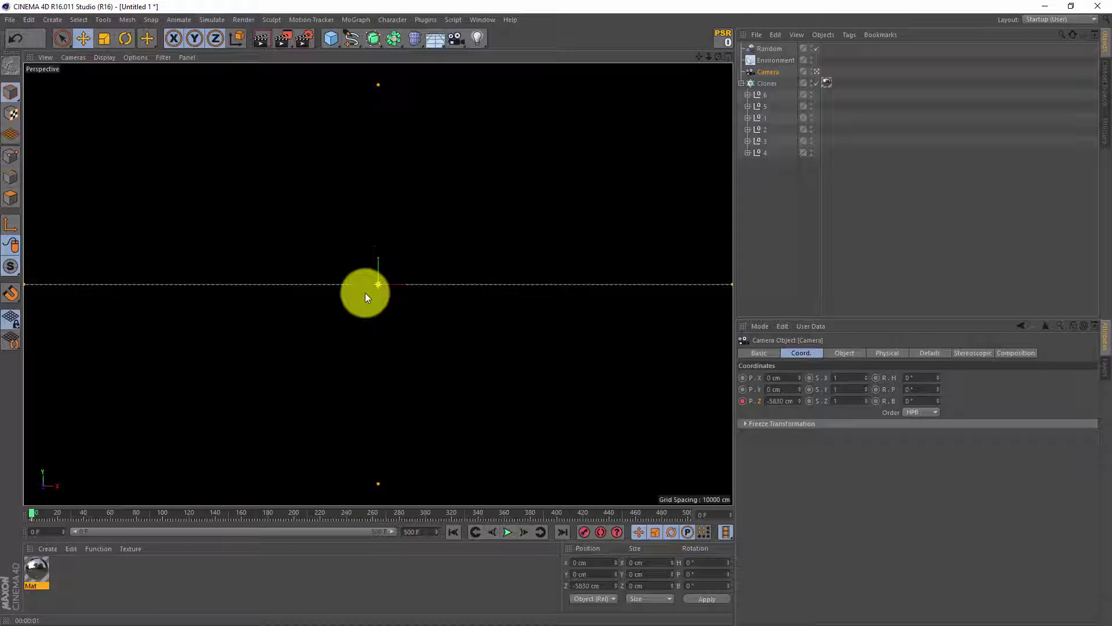
# - Set the camera's Z position to about 38324 cm at frame 500 and keyframe it
pyautogui.click(565, 531)
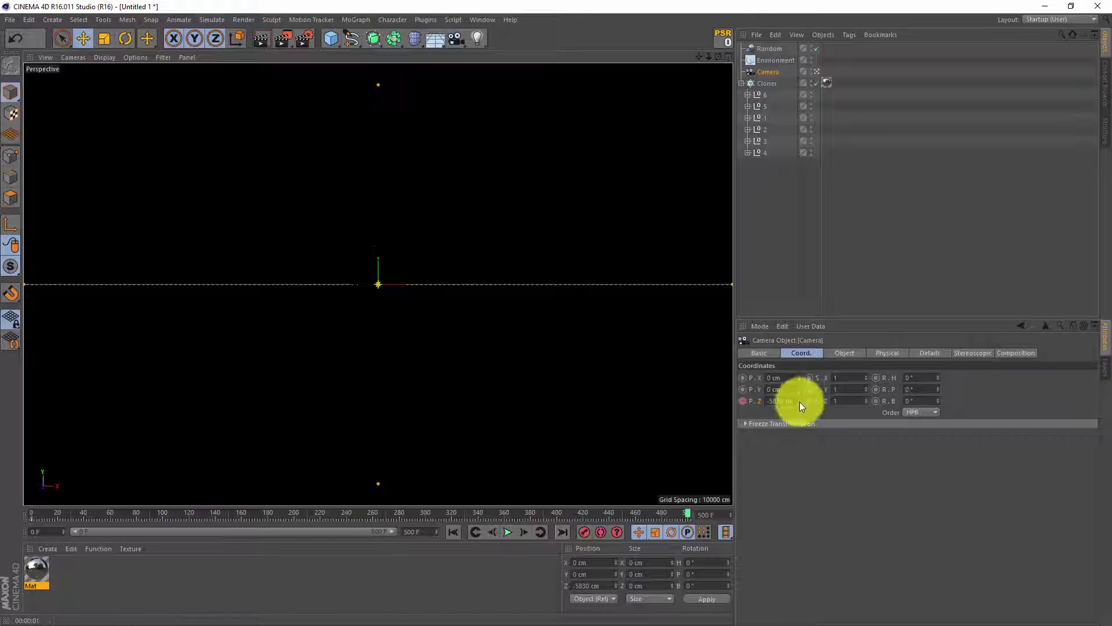
pyautogui.moveTo(799, 402)
pyautogui.mouseDown()
pyautogui.moveTo(785, 377)
pyautogui.moveTo(783, 226)
pyautogui.moveTo(785, 350)
pyautogui.moveTo(760, 206)
pyautogui.moveTo(759, 117)
pyautogui.moveTo(799, 397)
pyautogui.moveTo(750, 111)
pyautogui.moveTo(801, 381)
pyautogui.moveTo(757, 303)
pyautogui.moveTo(799, 363)
pyautogui.moveTo(795, 397)
pyautogui.moveTo(777, 226)
pyautogui.moveTo(772, 373)
pyautogui.moveTo(774, 278)
pyautogui.moveTo(797, 405)
pyautogui.moveTo(792, 347)
pyautogui.moveTo(782, 373)
pyautogui.moveTo(823, 487)
pyautogui.moveTo(772, 275)
pyautogui.moveTo(795, 417)
pyautogui.moveTo(782, 318)
pyautogui.moveTo(804, 382)
pyautogui.moveTo(798, 400)
pyautogui.mouseUp()
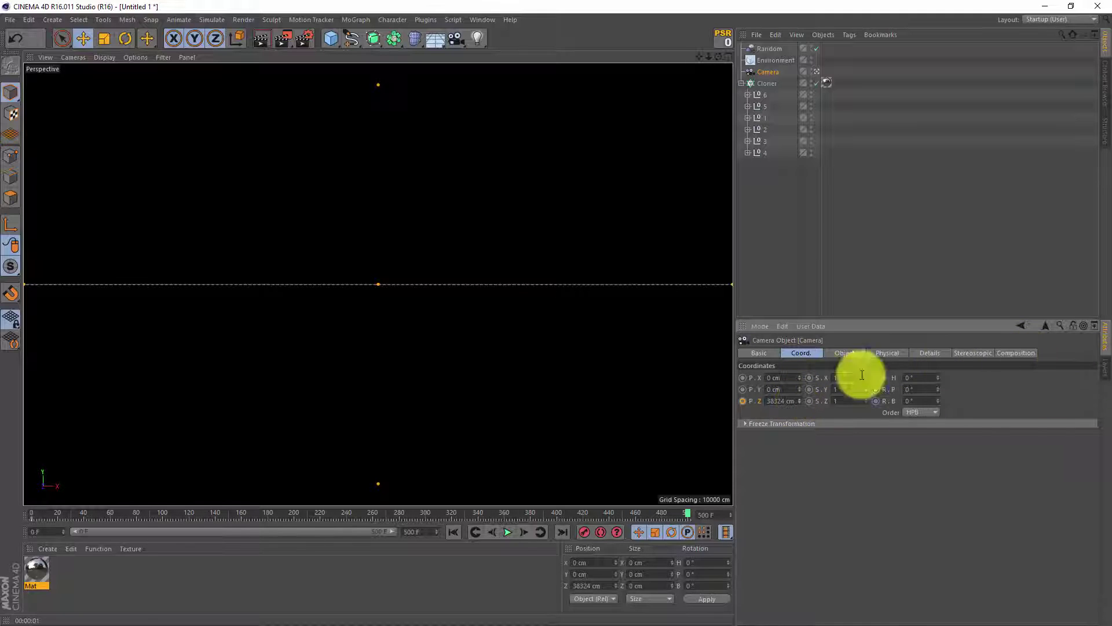
pyautogui.click(743, 400)
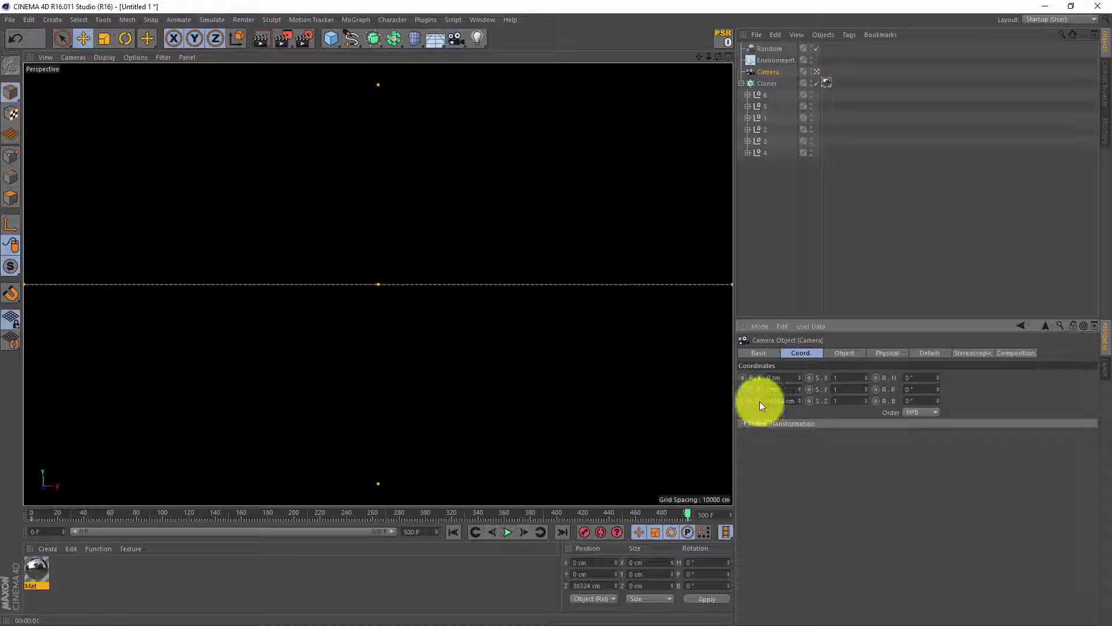
# - Open the animation track of the camera's Z position and set its keyframes to linear interpolation
pyautogui.rightClick(759, 402)
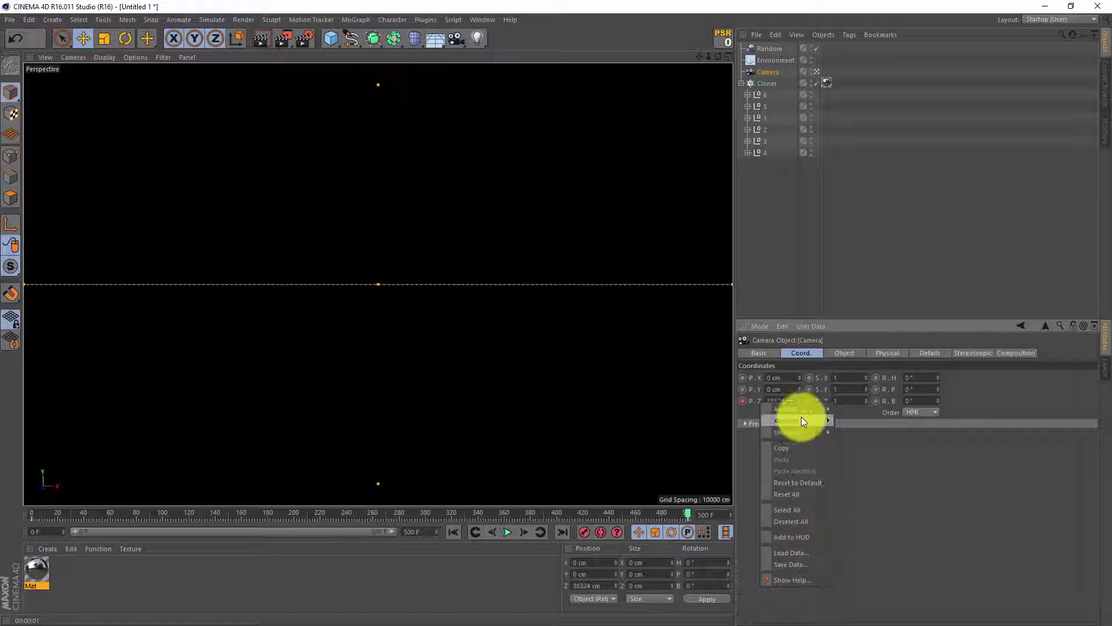
pyautogui.moveTo(807, 406)
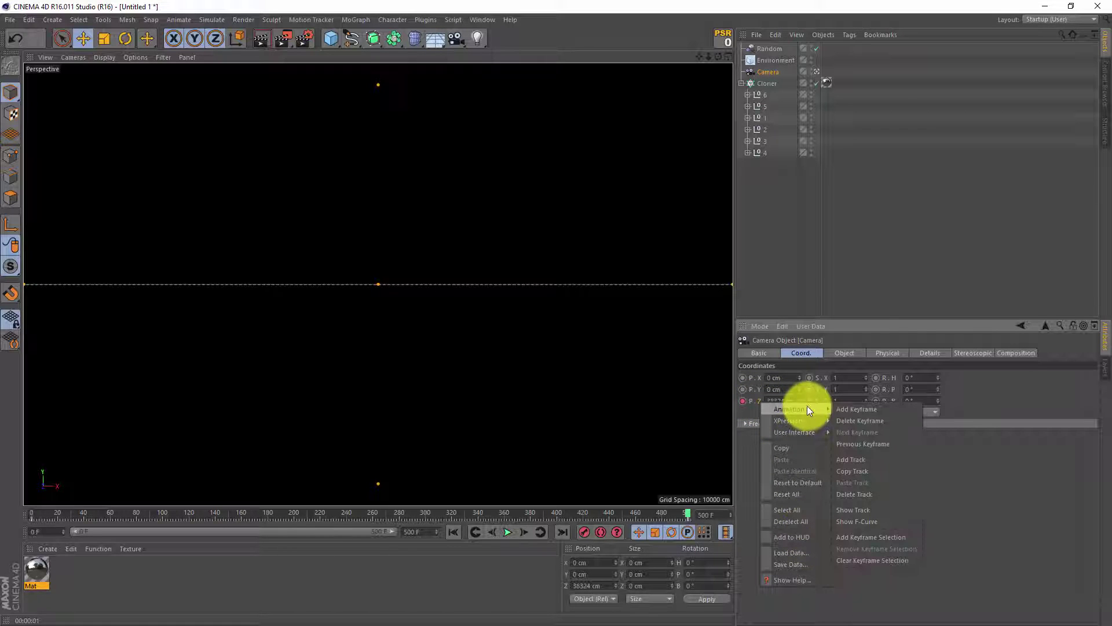
pyautogui.click(885, 509)
pyautogui.moveTo(373, 201); pyautogui.dragTo(467, 200)
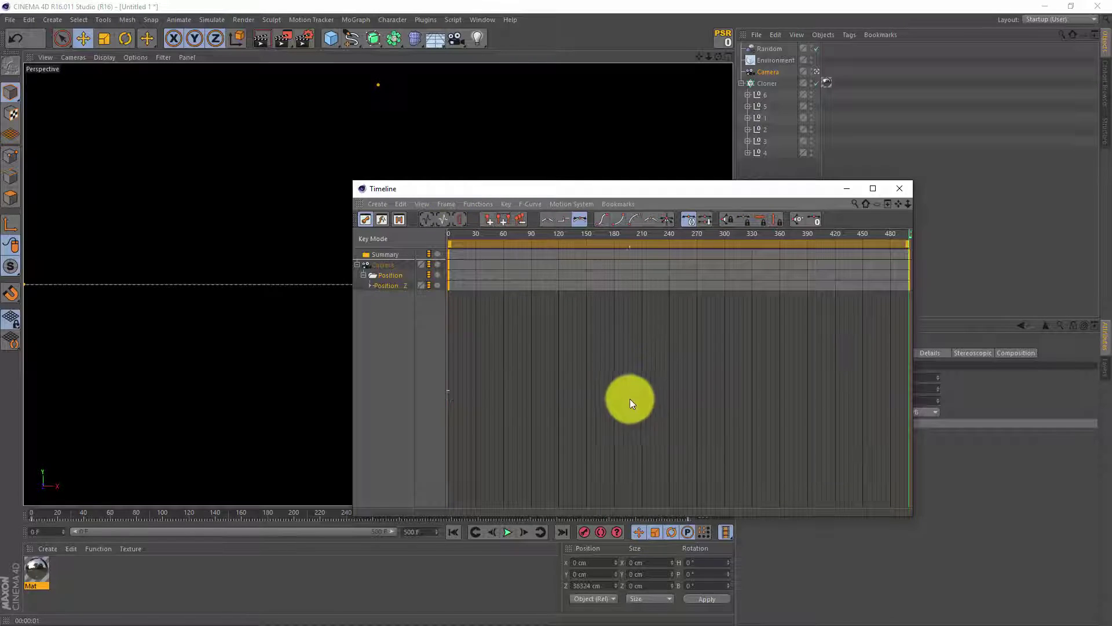
pyautogui.click(388, 266)
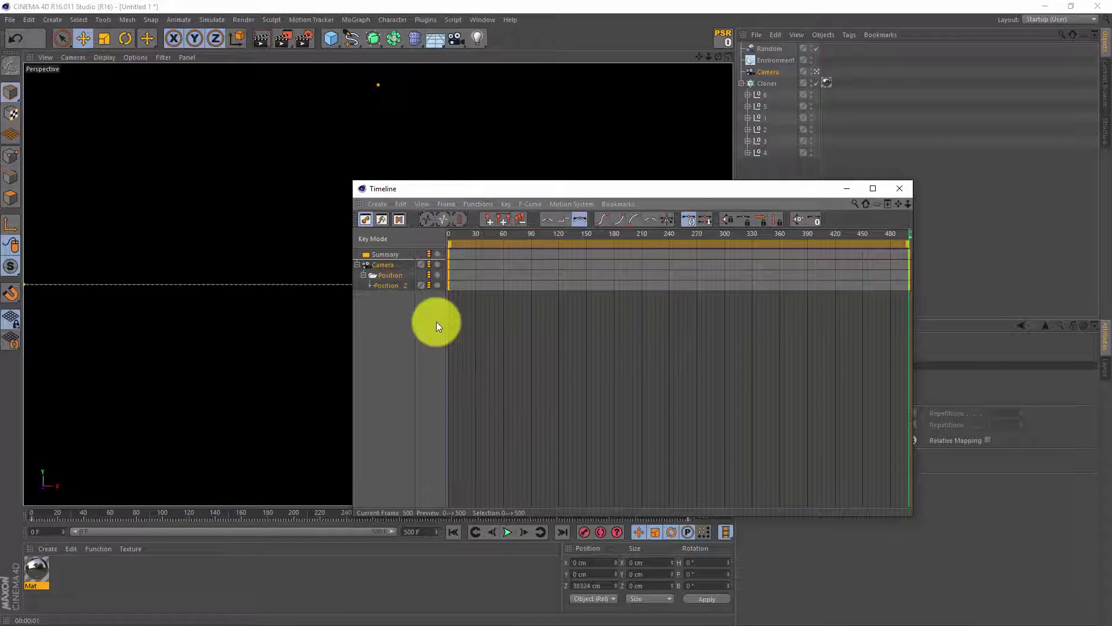
pyautogui.click(551, 221)
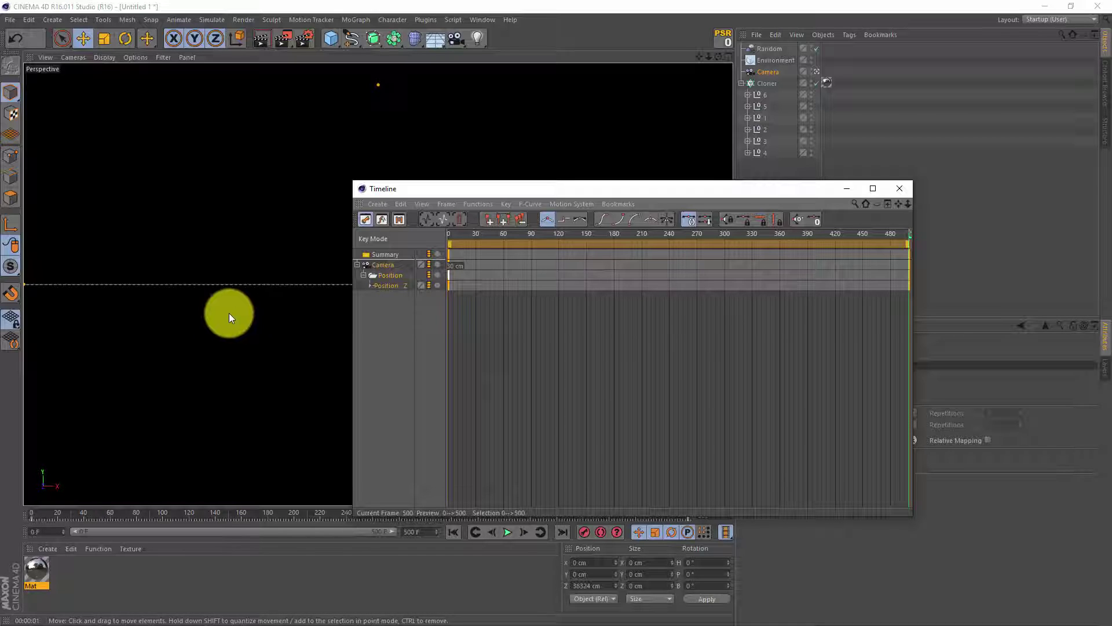
pyautogui.click(902, 187)
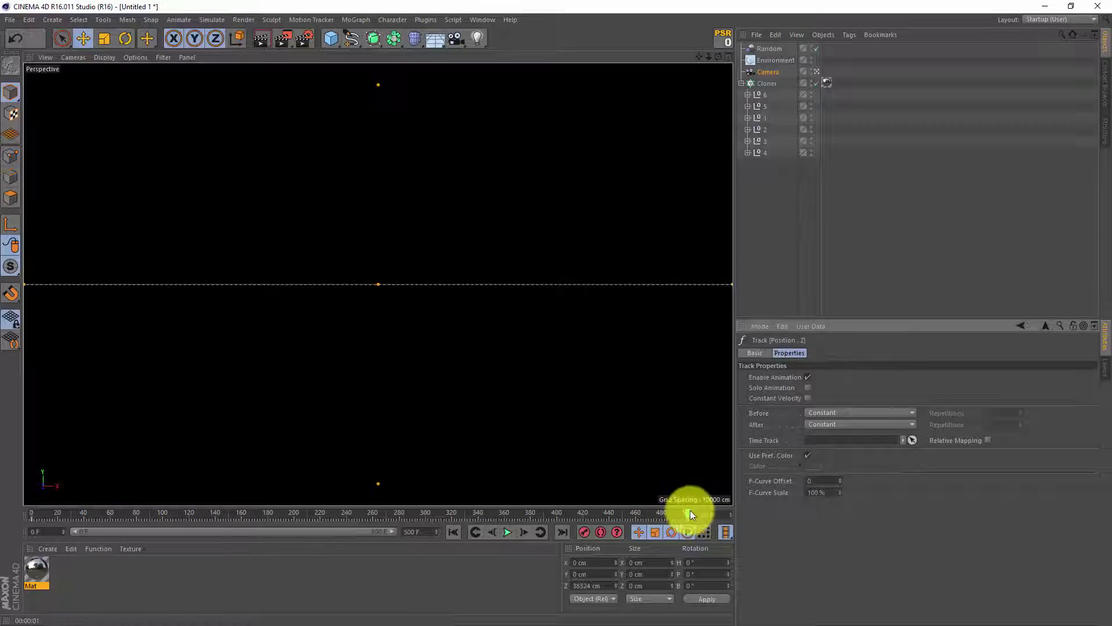
# - Play the camera fly-through from frame 0, stop at frame 212 and render a preview of the view
pyautogui.moveTo(690, 511); pyautogui.dragTo(32, 509)
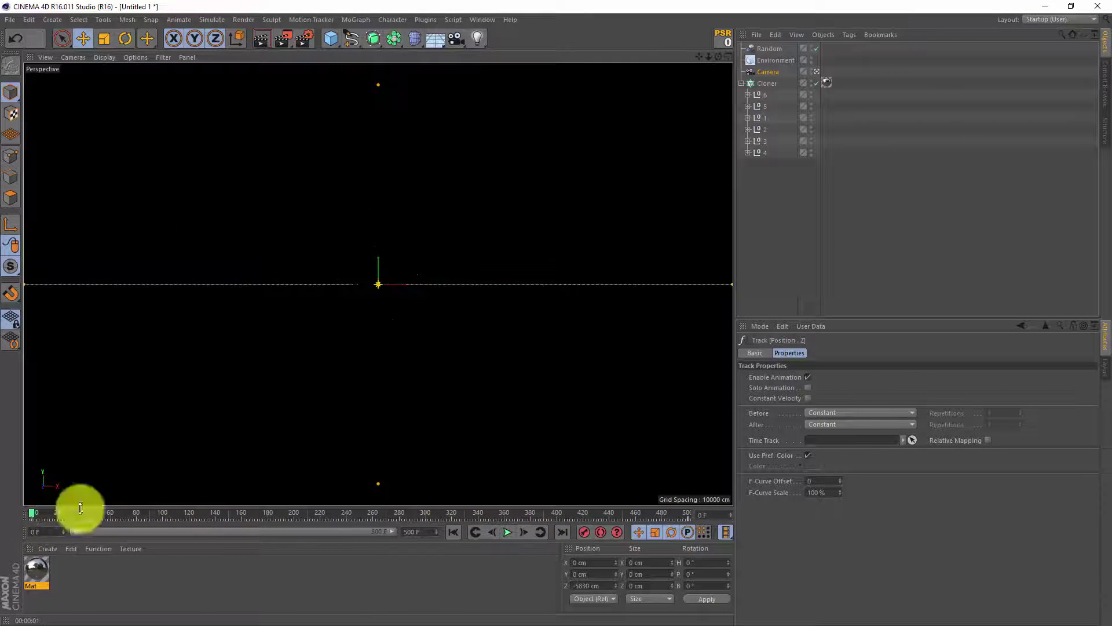
pyautogui.click(511, 528)
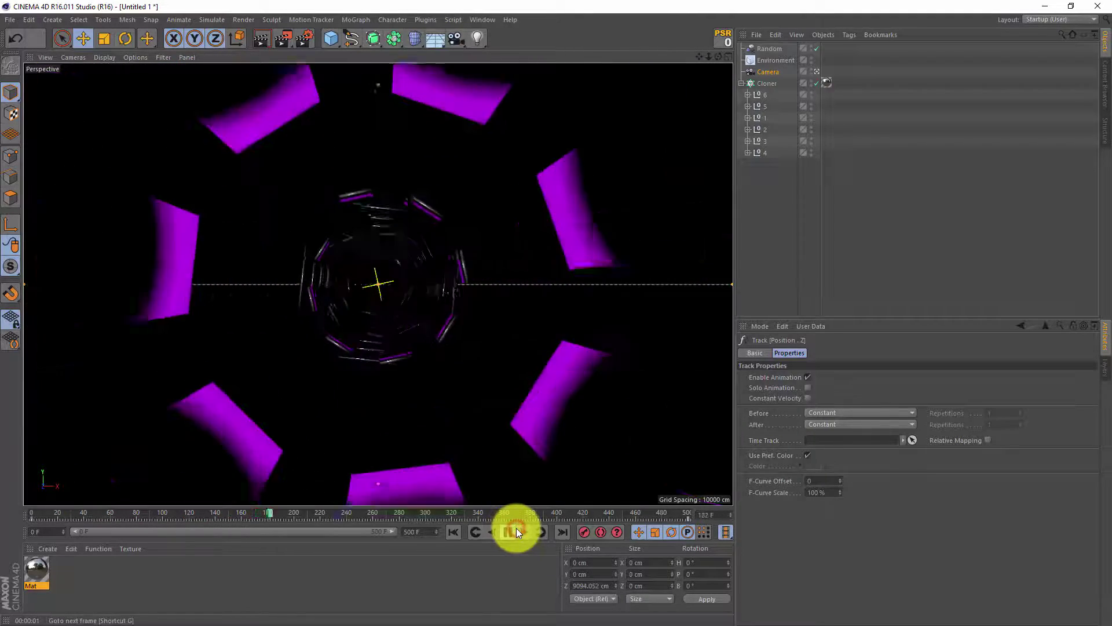
pyautogui.click(517, 530)
pyautogui.click(262, 38)
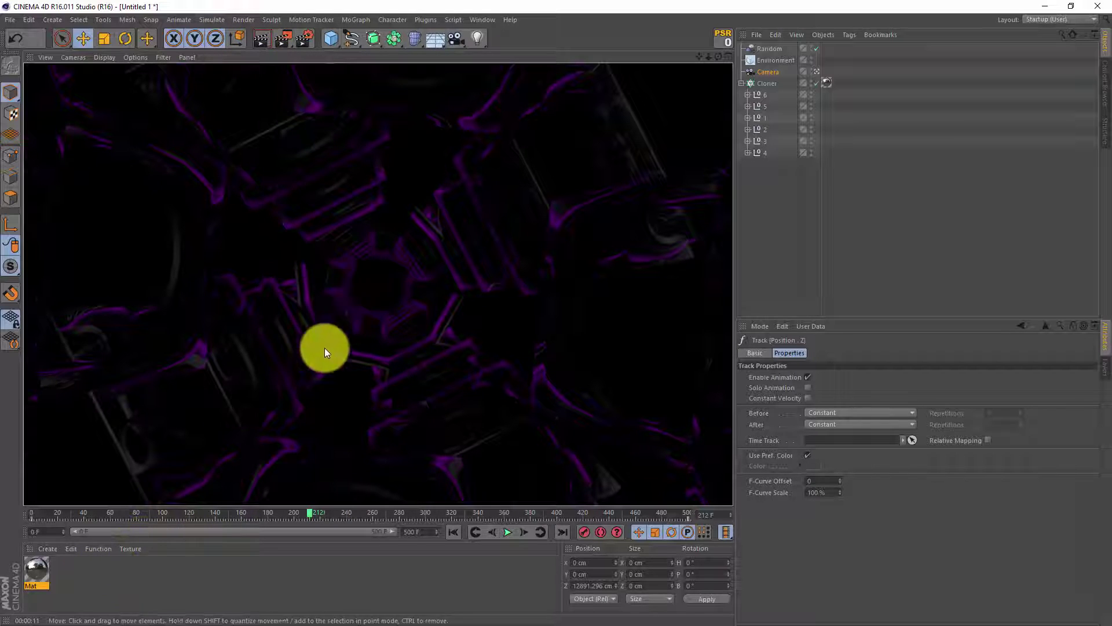
# - Duplicate the Mat material and change the purple in the copy's luminance Fresnel gradient to orange
pyautogui.click(38, 571)
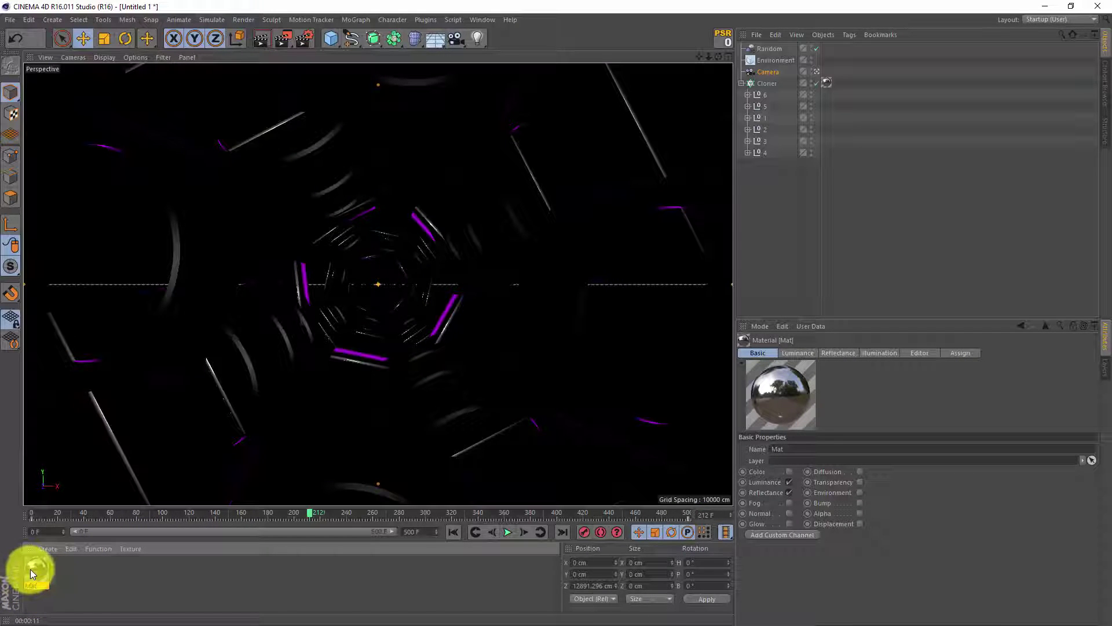
pyautogui.keyDown('ctrl'); pyautogui.moveTo(30, 569); pyautogui.dragTo(62, 568); pyautogui.keyUp('ctrl')
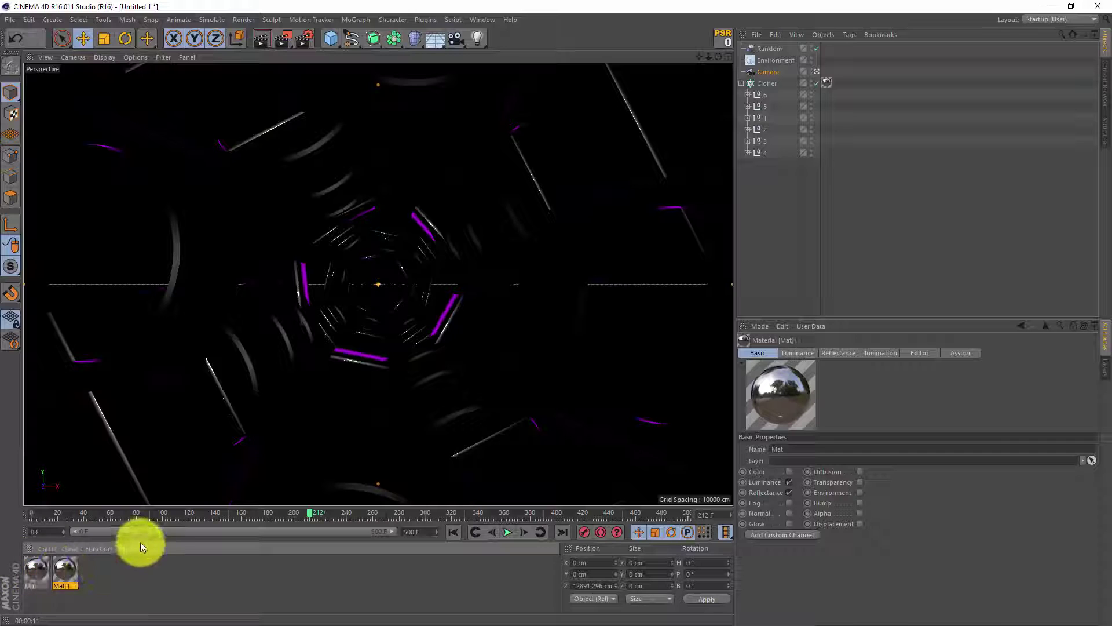
pyautogui.click(70, 568)
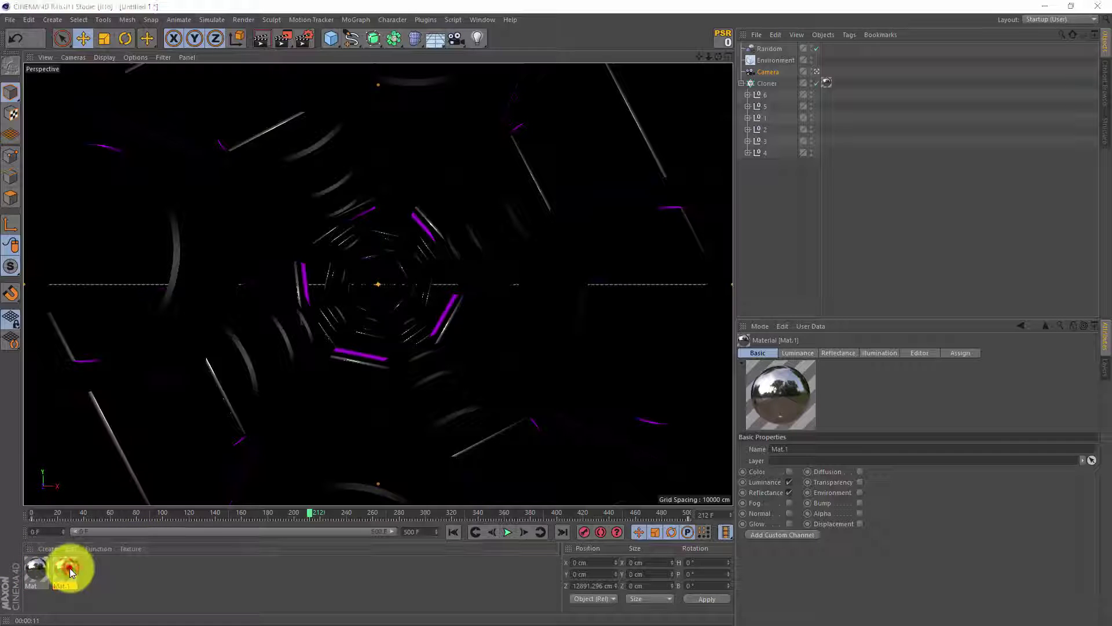
pyautogui.moveTo(1111, 110); pyautogui.dragTo(394, 133)
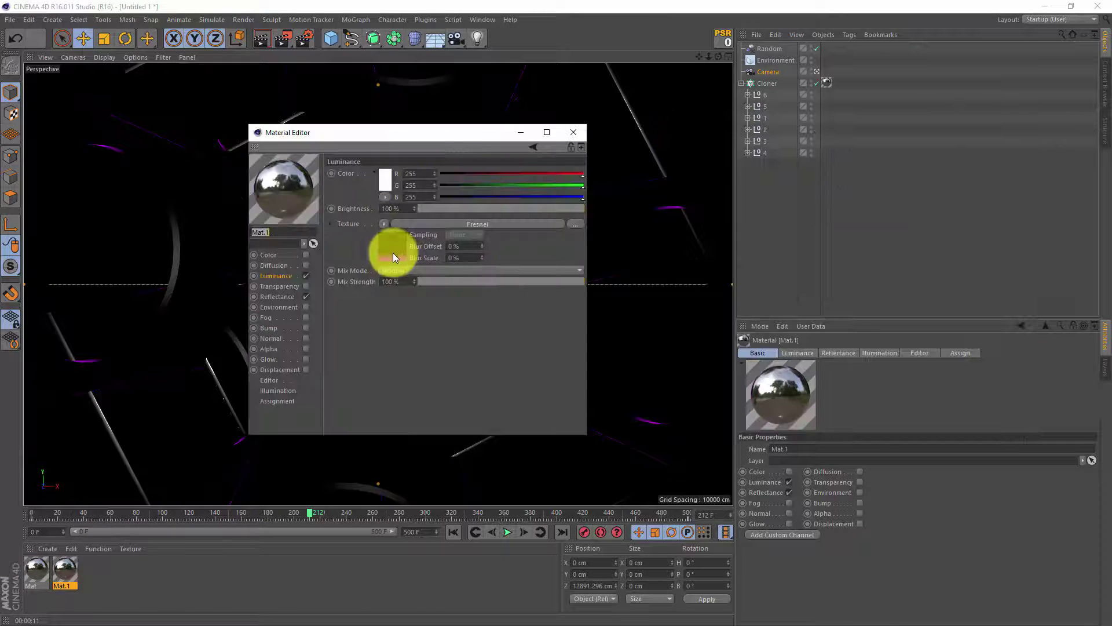
pyautogui.click(391, 254)
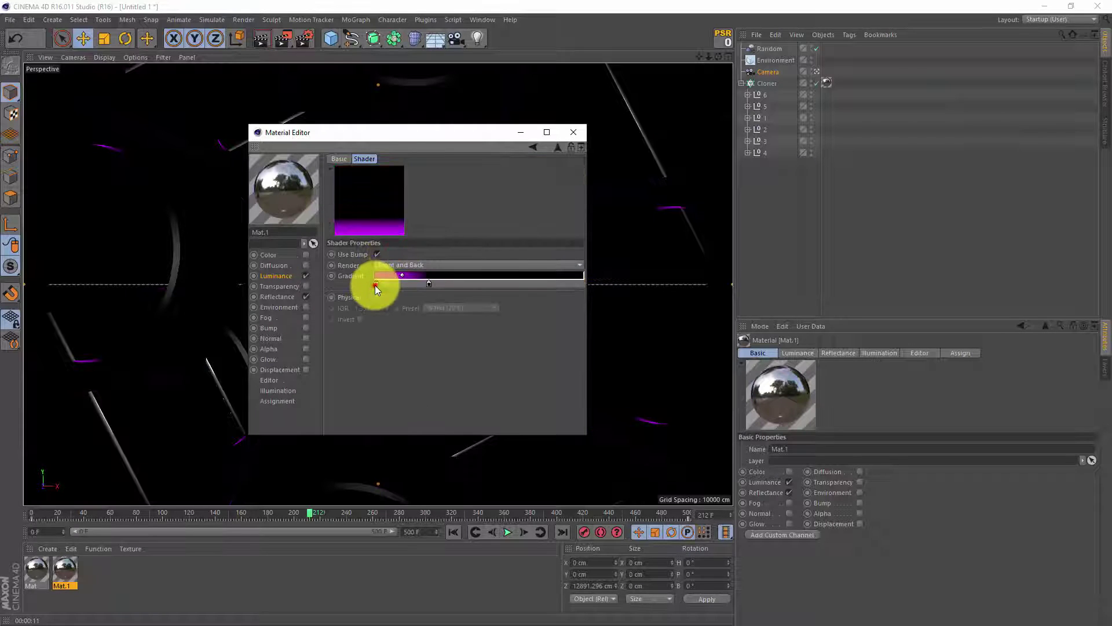
pyautogui.doubleClick(374, 285)
pyautogui.click(359, 242)
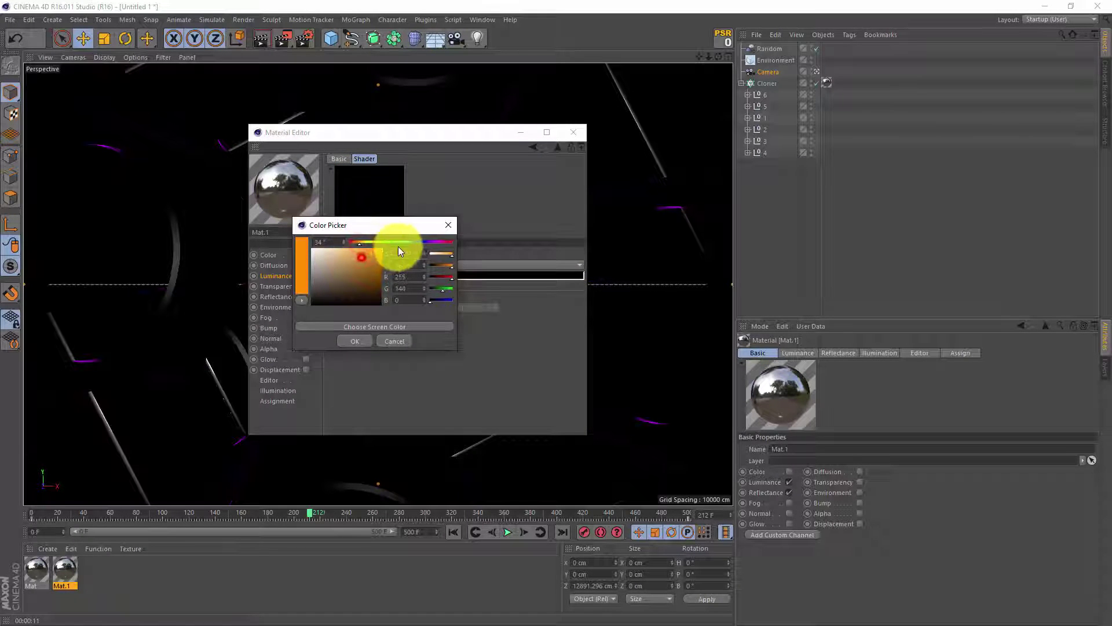
pyautogui.click(362, 339)
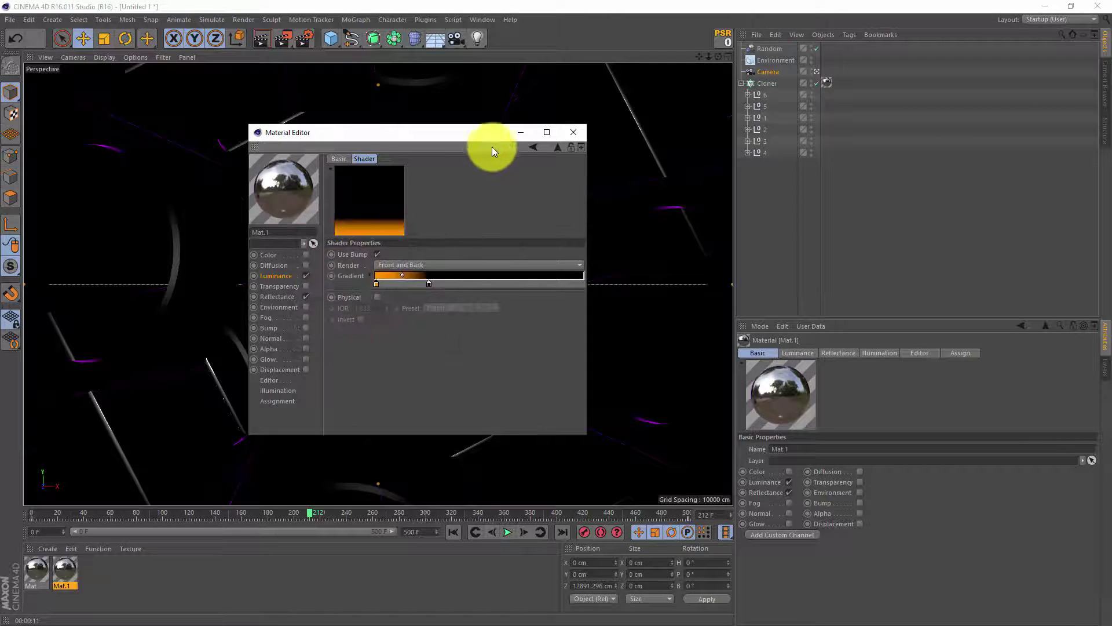
pyautogui.click(575, 131)
# - Apply the Mat.1 material to object 2 in the Cloner and render a preview
pyautogui.moveTo(65, 566); pyautogui.dragTo(290, 363)
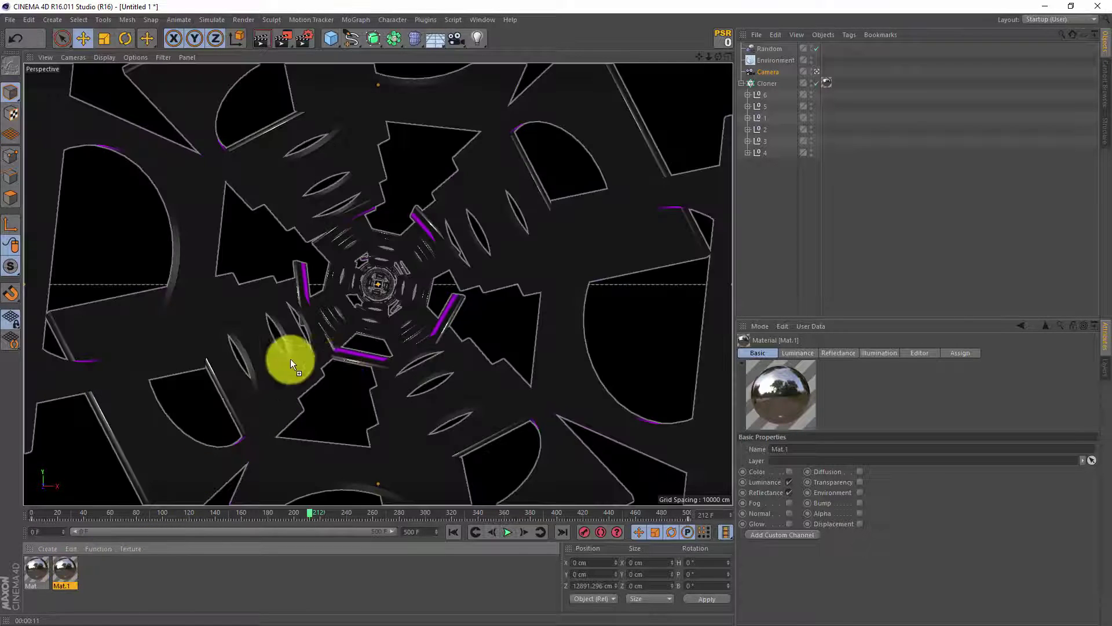
pyautogui.moveTo(689, 182); pyautogui.dragTo(754, 93)
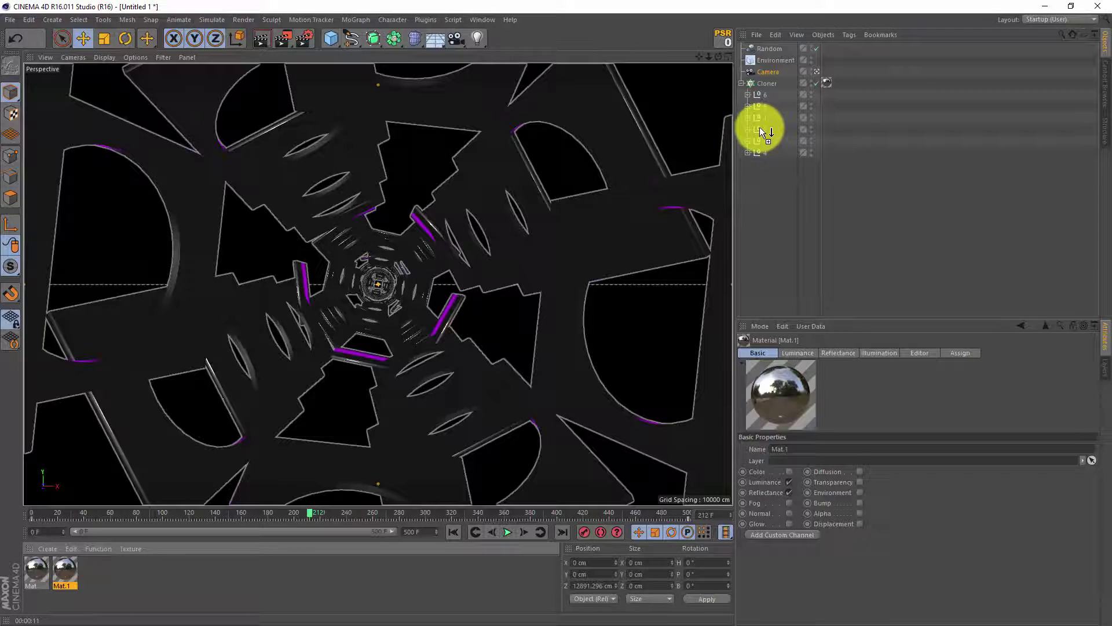
pyautogui.moveTo(760, 127); pyautogui.dragTo(761, 126)
pyautogui.click(262, 38)
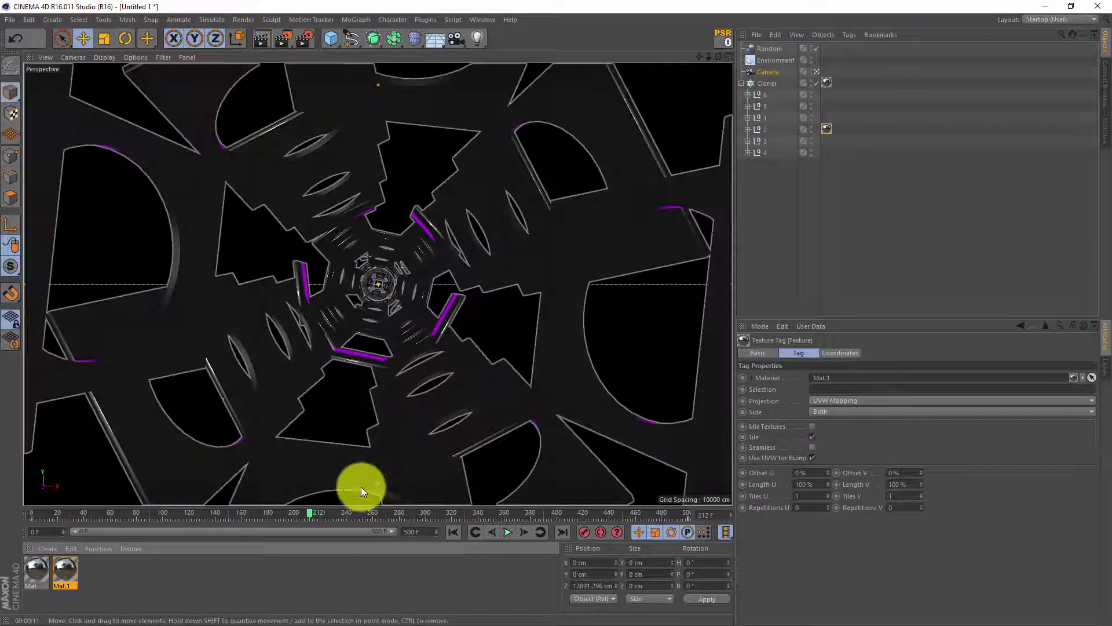
# - Preview the render at frame 284 to check the orange and purple clones together
pyautogui.moveTo(311, 509); pyautogui.dragTo(405, 503)
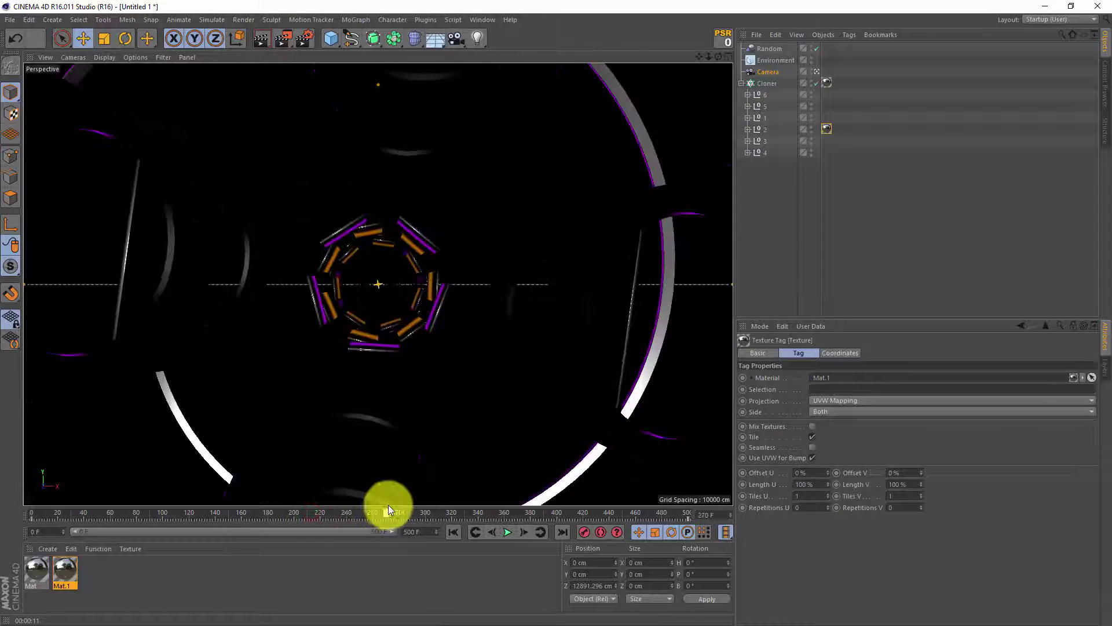
pyautogui.click(262, 38)
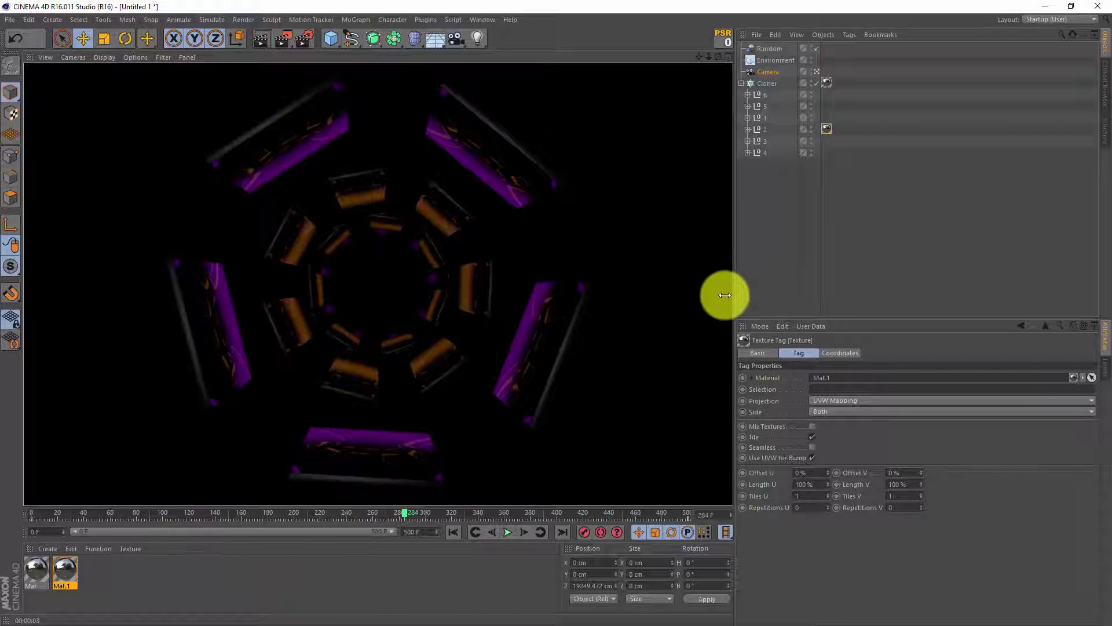
pyautogui.click(404, 513)
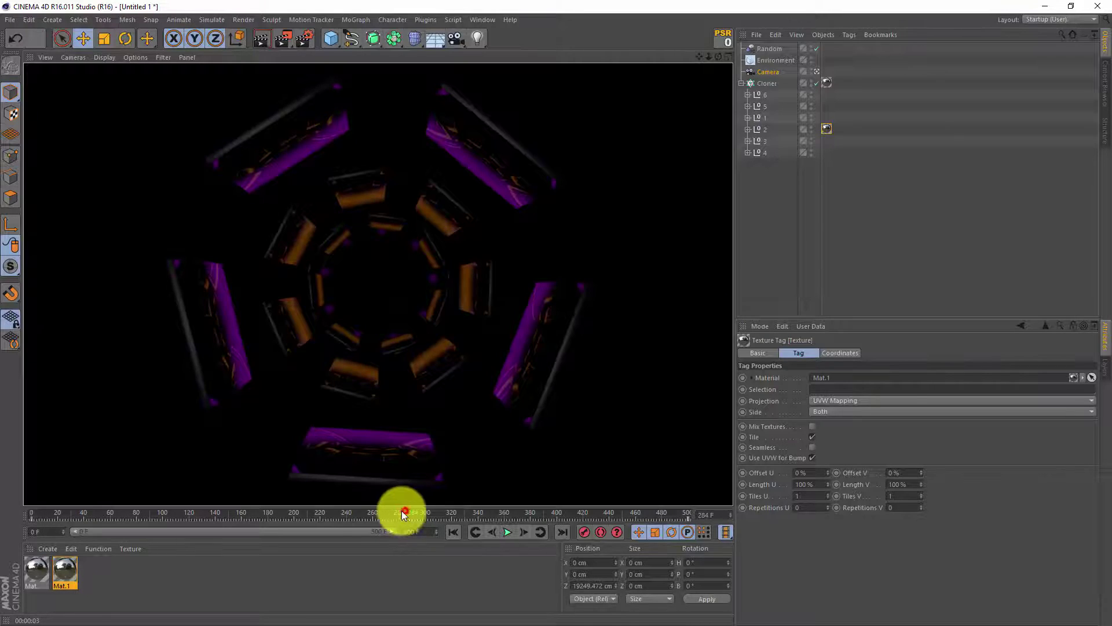
# - Set the camera's bank rotation R.B to 55° and keyframe it at frame 0
pyautogui.moveTo(405, 512); pyautogui.dragTo(48, 453)
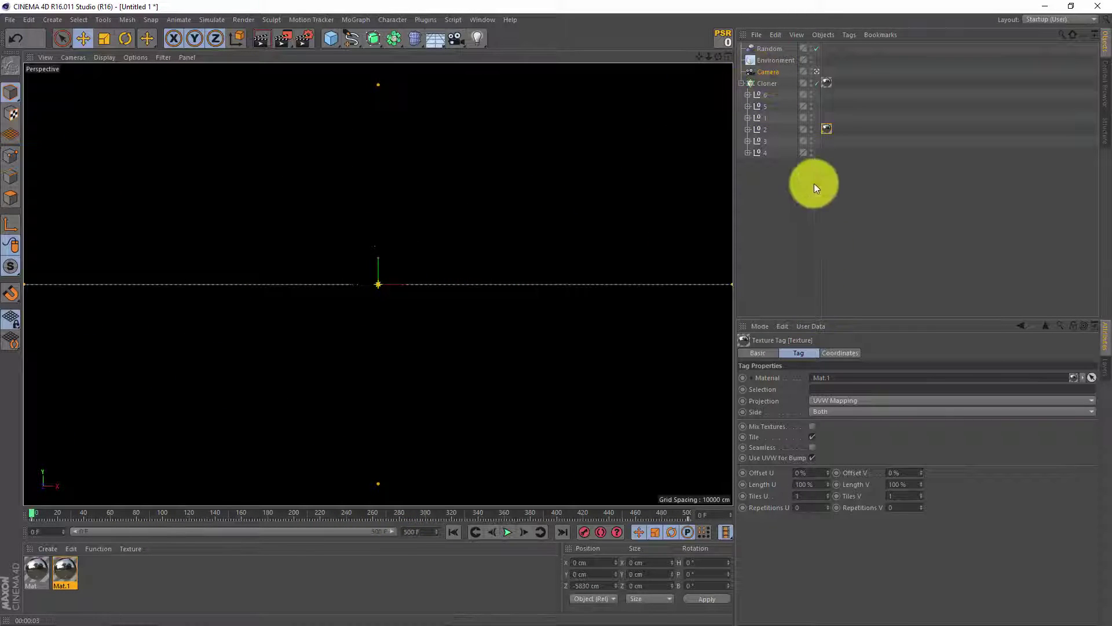
pyautogui.click(770, 72)
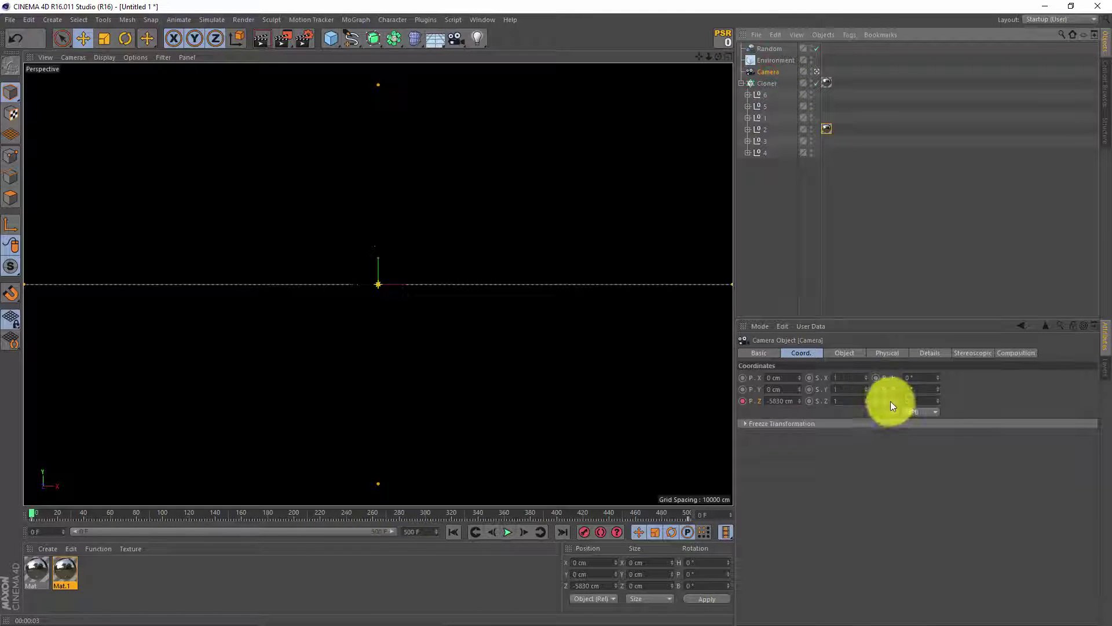
pyautogui.moveTo(33, 512); pyautogui.dragTo(331, 499)
pyautogui.moveTo(927, 394); pyautogui.dragTo(934, 397)
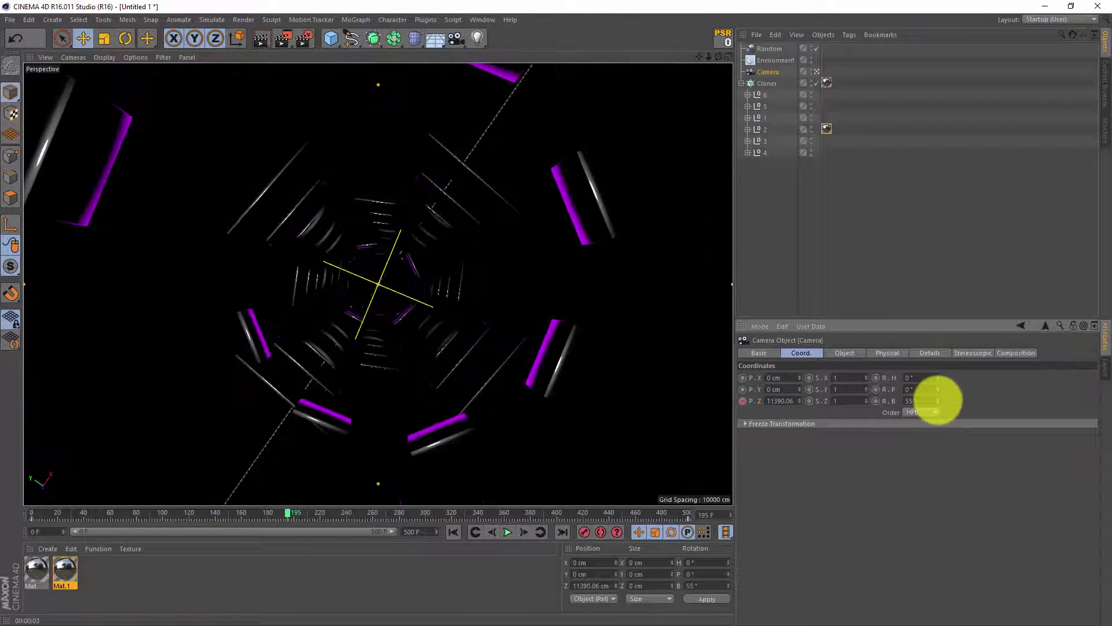
pyautogui.click(454, 532)
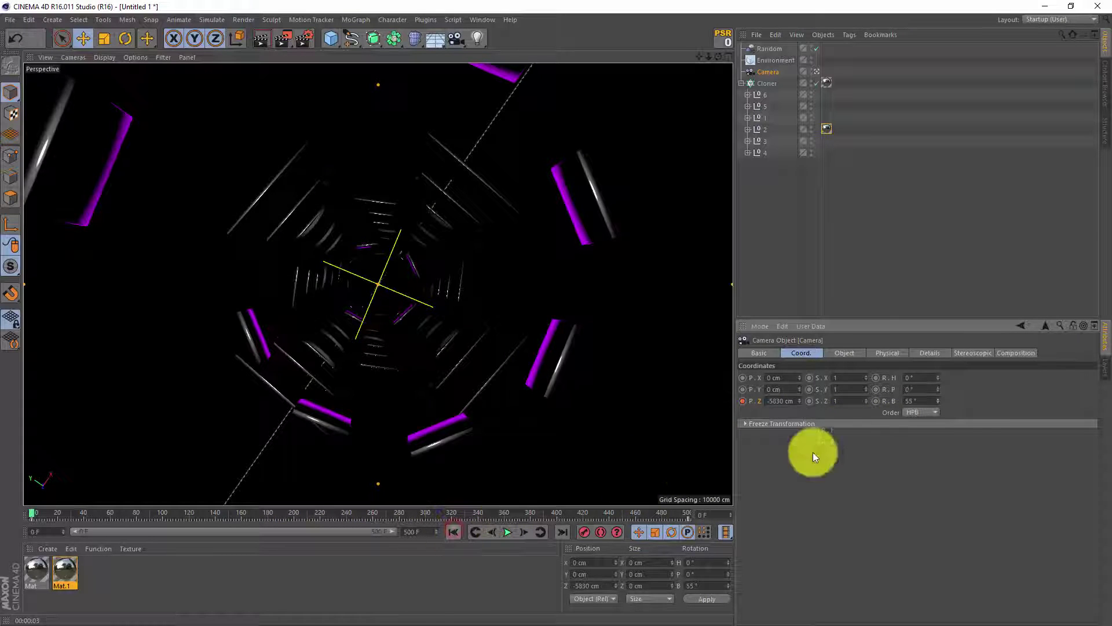
pyautogui.keyDown('ctrl'); pyautogui.click(875, 401); pyautogui.keyUp('ctrl')
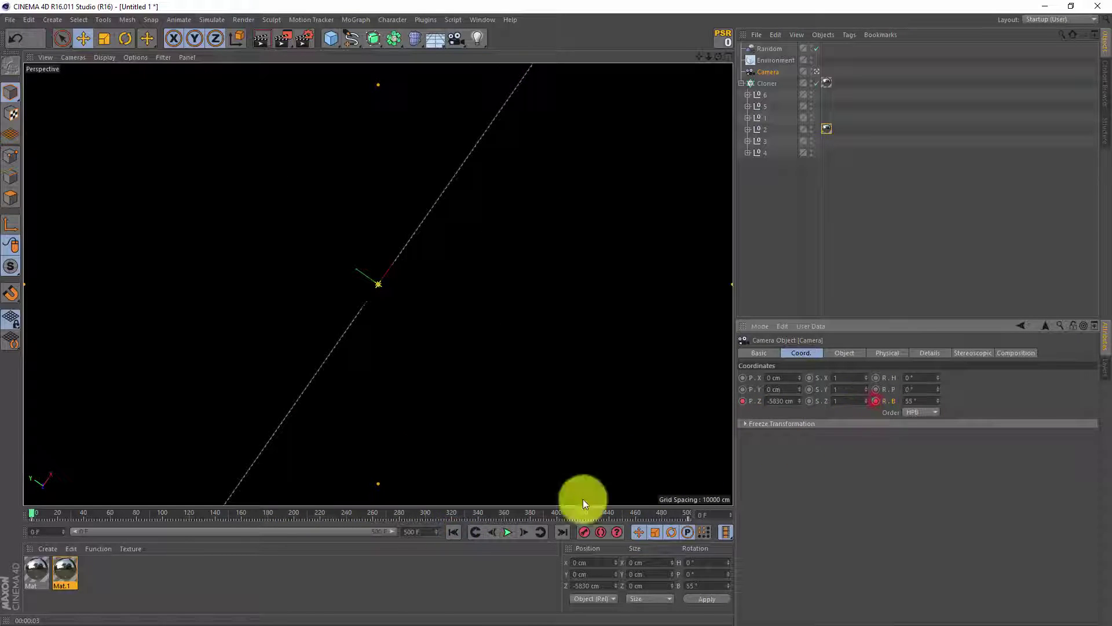
# - Keyframe the camera's bank rotation R.B at 203° on frame 500 and play the animation from the start
pyautogui.click(563, 532)
pyautogui.moveTo(927, 400); pyautogui.dragTo(937, 398)
pyautogui.keyDown('ctrl'); pyautogui.click(877, 401); pyautogui.keyUp('ctrl')
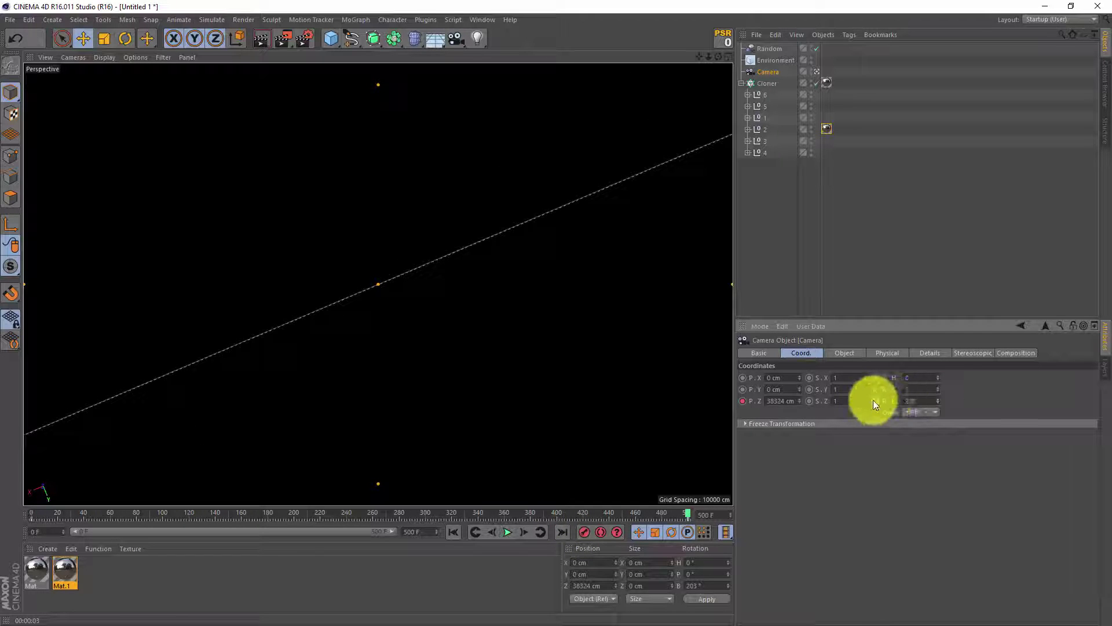
pyautogui.click(453, 531)
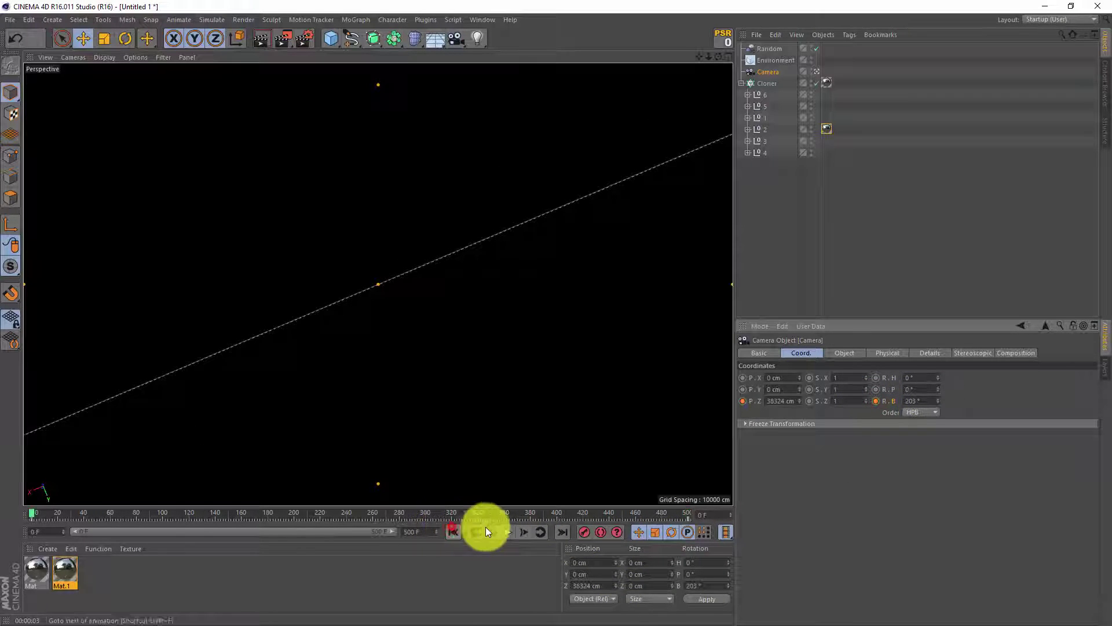
pyautogui.click(504, 532)
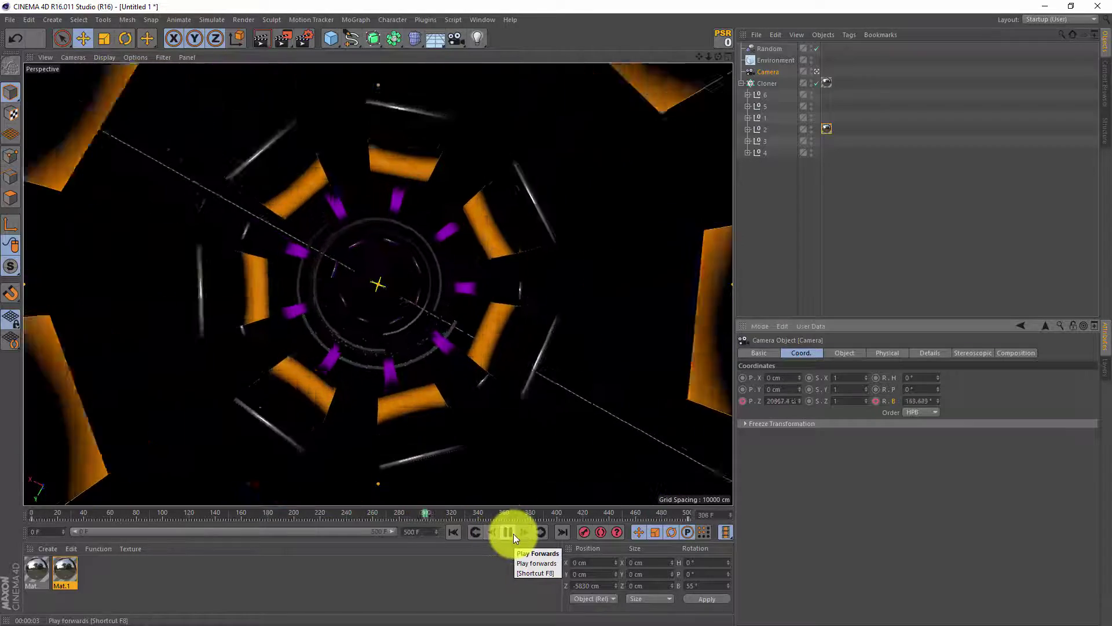
pyautogui.click(506, 537)
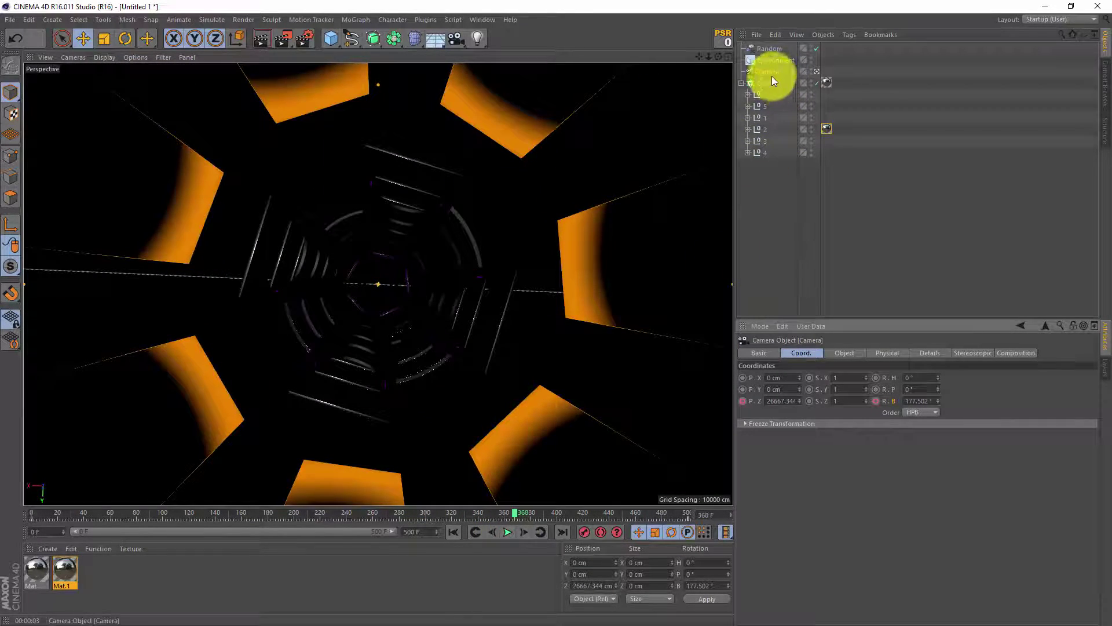
# - Inspect the Cloner's tunnel in the four-view layout
pyautogui.click(769, 83)
pyautogui.click(806, 239)
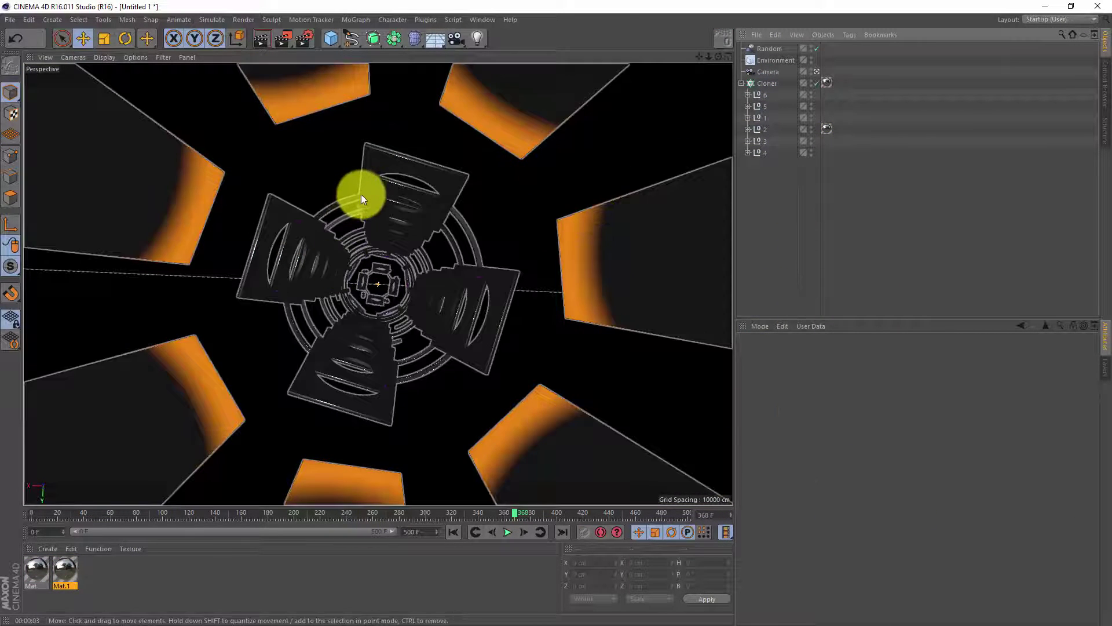
pyautogui.middleClick(361, 194)
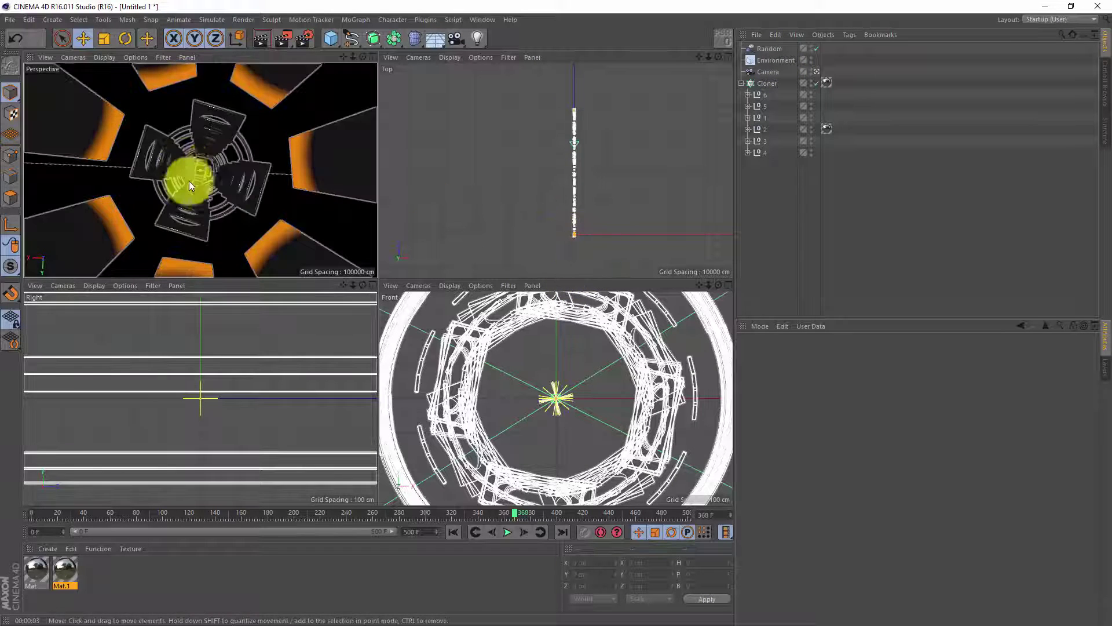
pyautogui.click(767, 84)
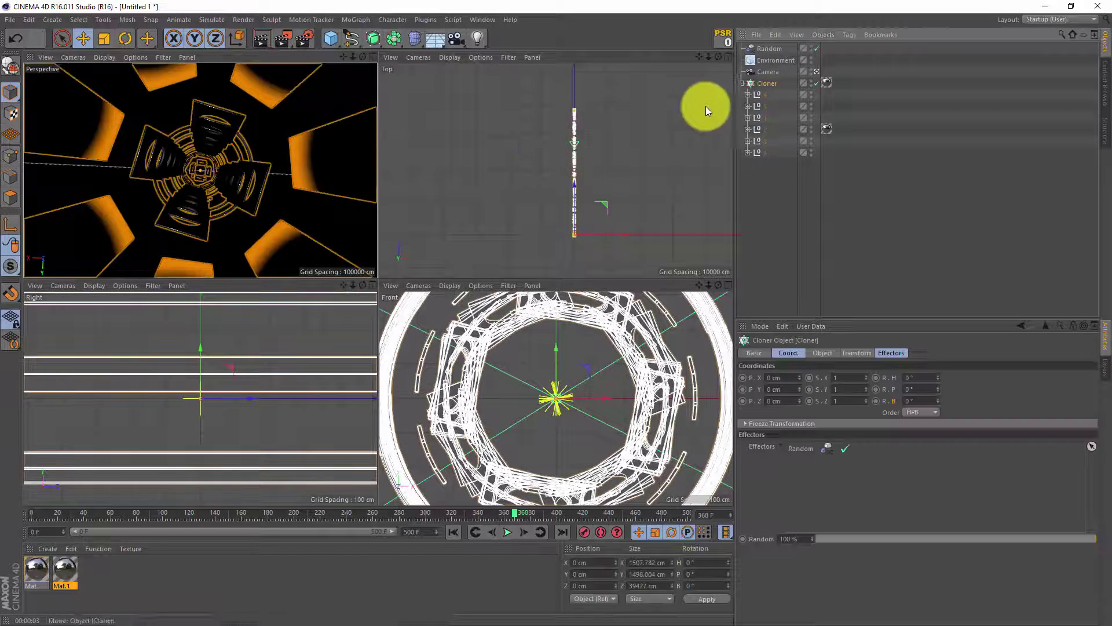
pyautogui.click(635, 129)
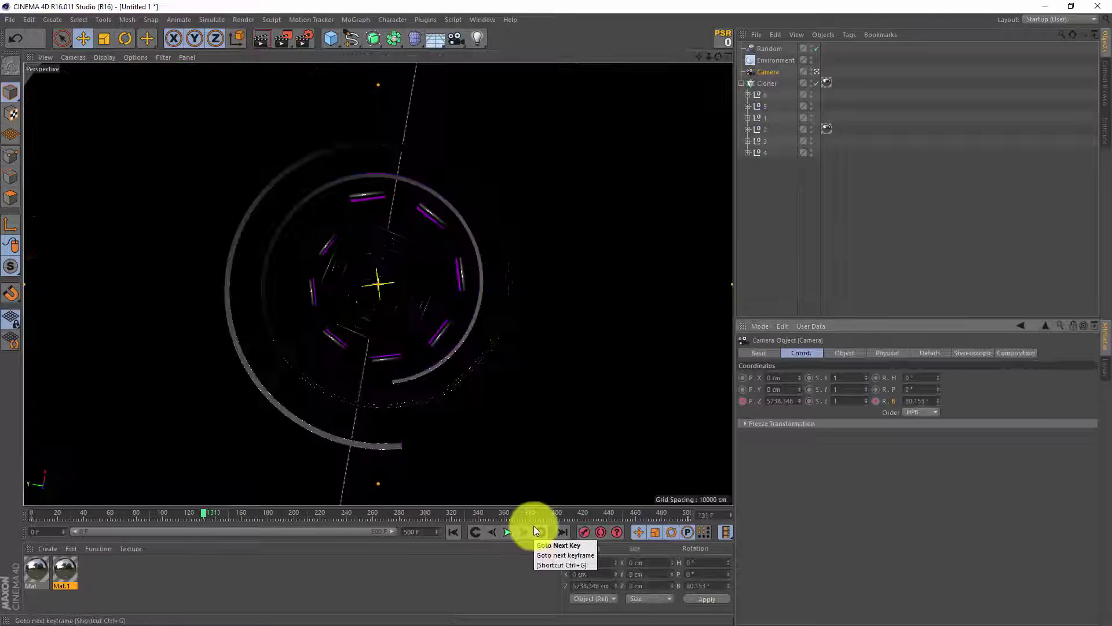
# - Save the project as Tunnel2 in the TutTunnel folder on the desktop
pyautogui.click(10, 19)
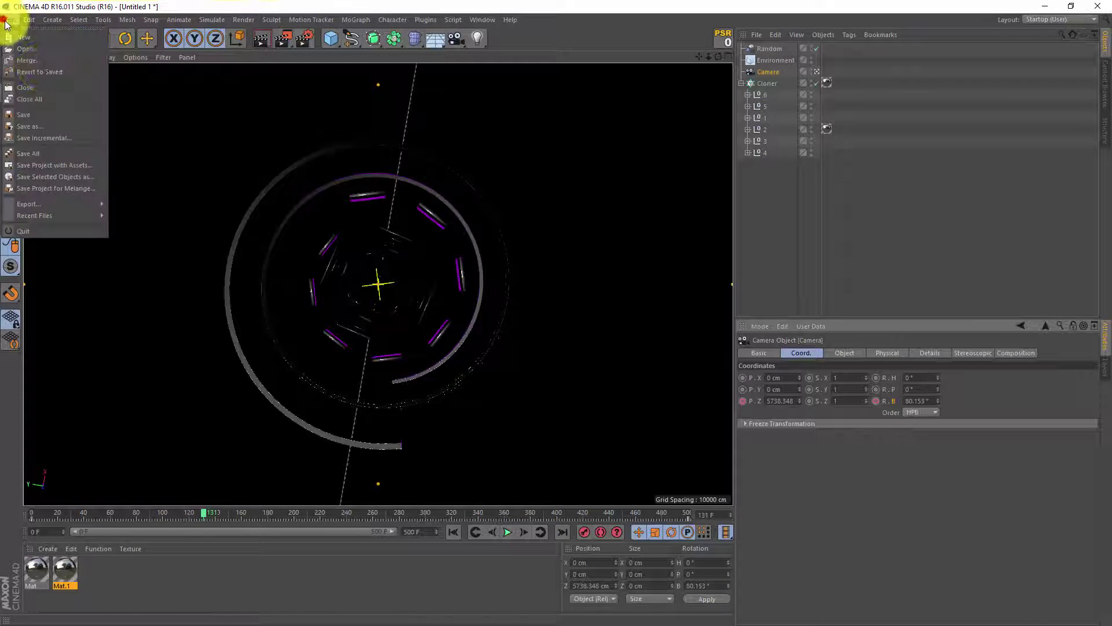
pyautogui.click(47, 125)
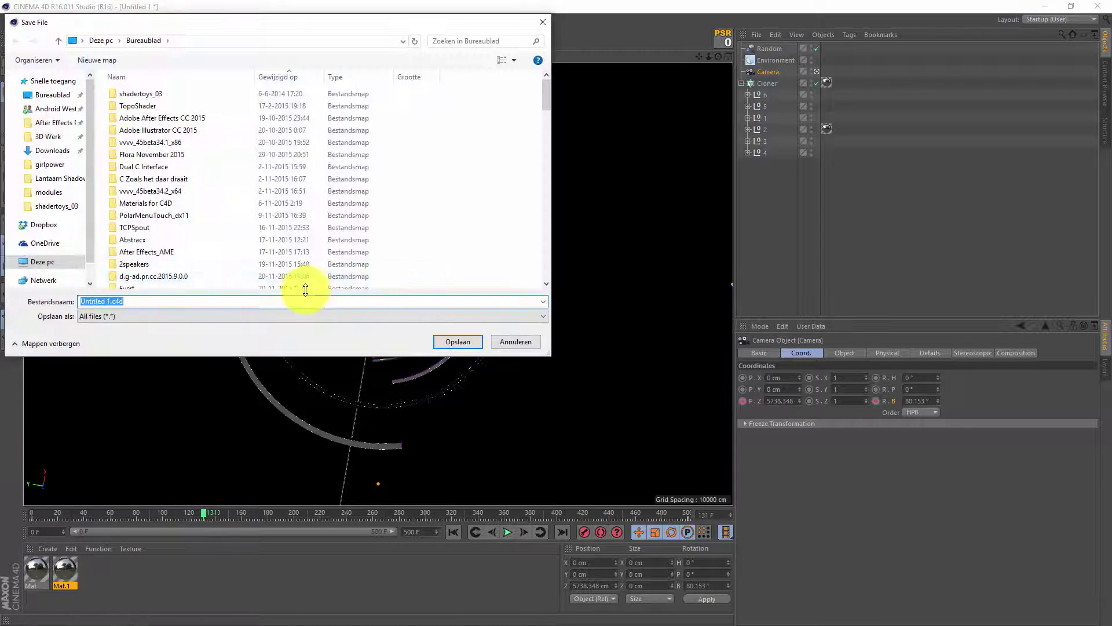
pyautogui.write('T')
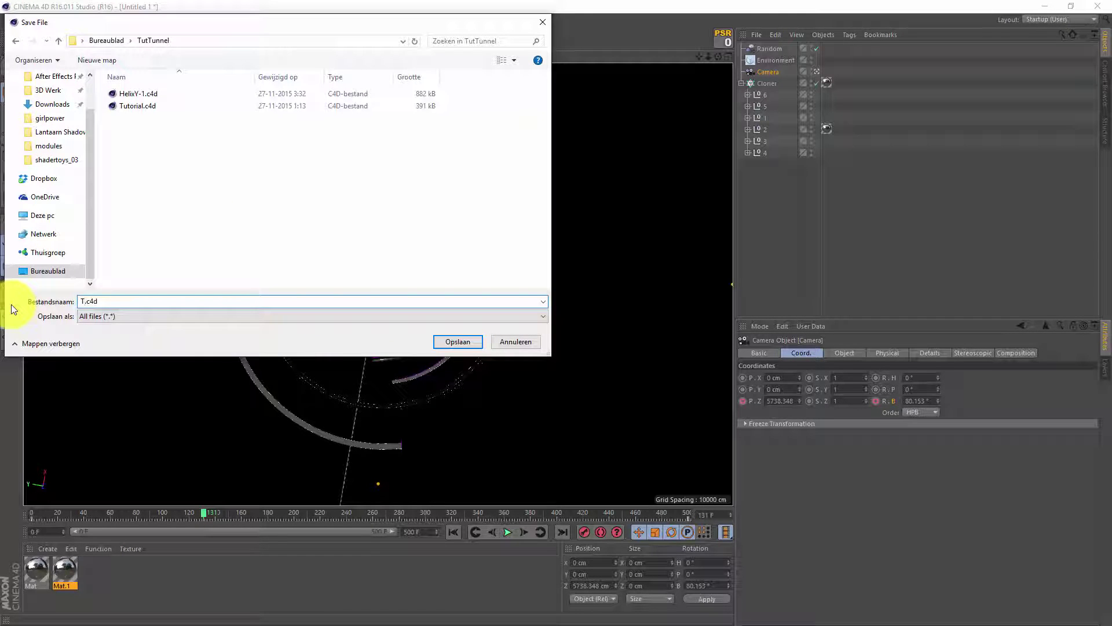
pyautogui.write('unnel2')
pyautogui.press('Return')
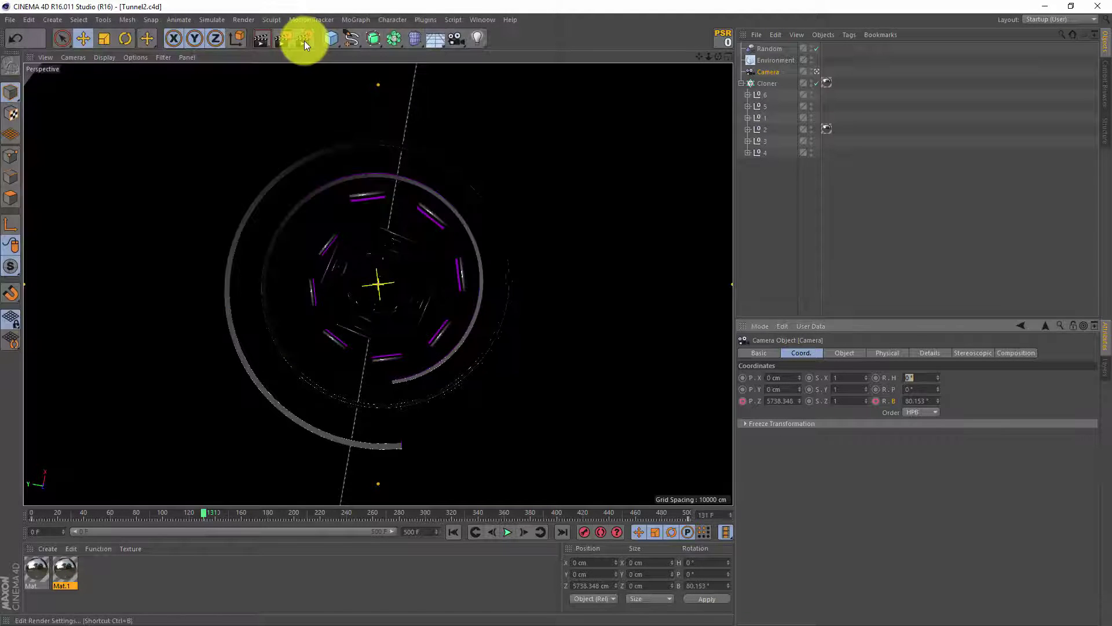
# - Set the render output file to TutTunnelRender in a new Render folder inside TutTunnel
pyautogui.click(305, 40)
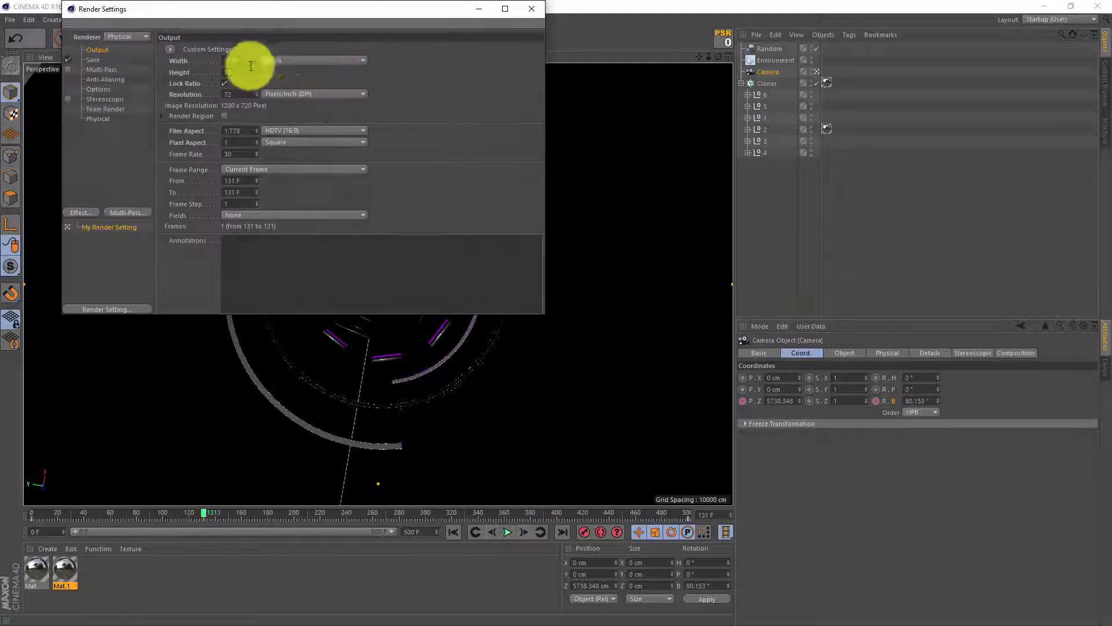
pyautogui.click(93, 59)
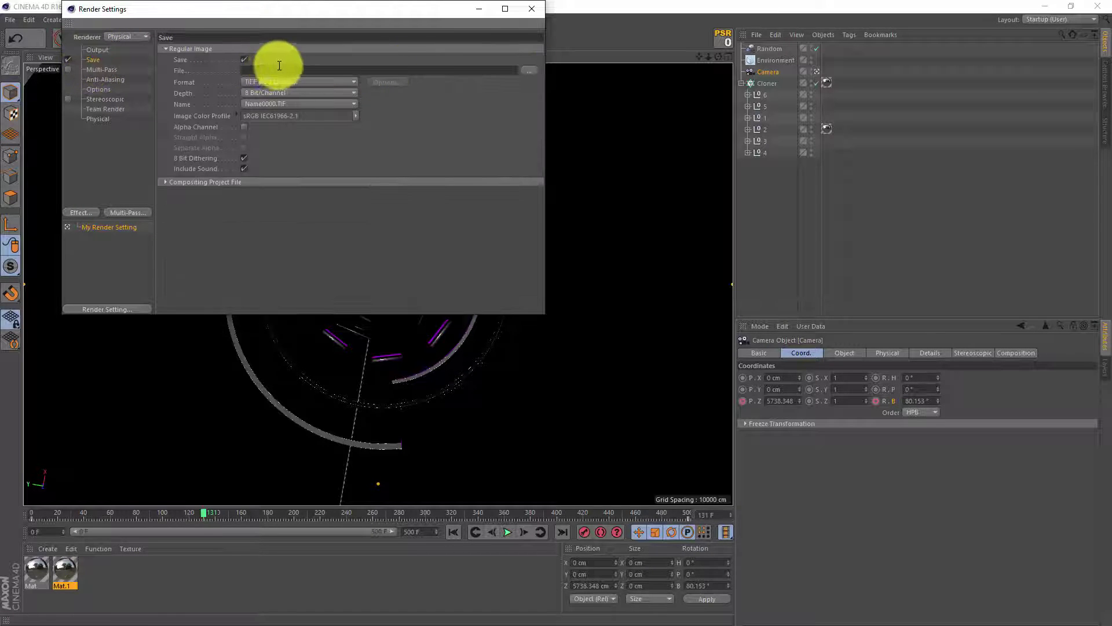
pyautogui.click(539, 69)
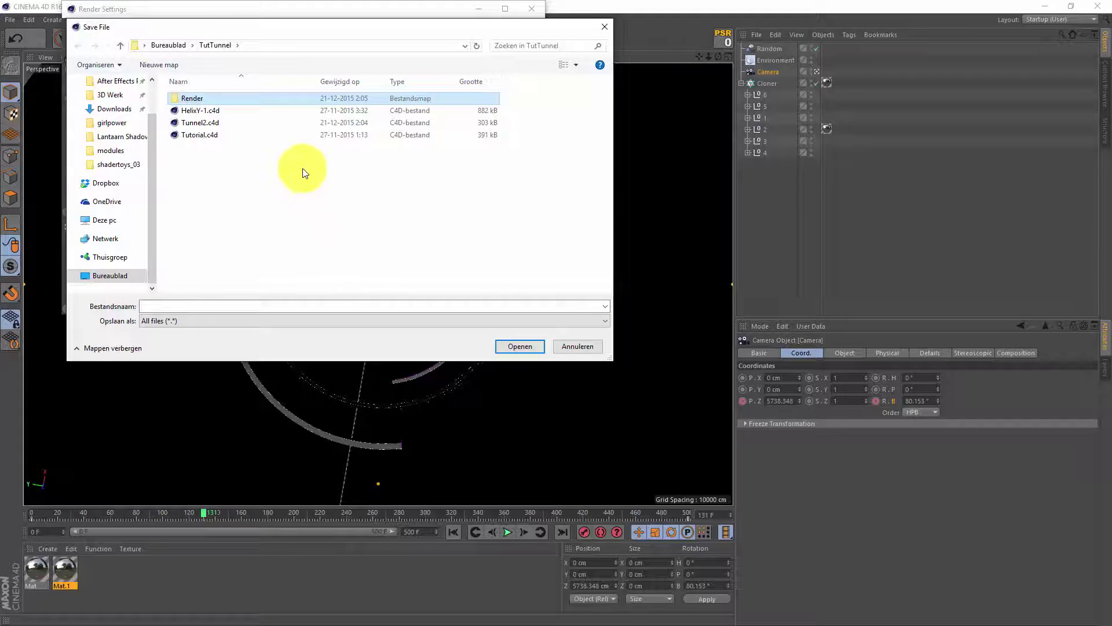
pyautogui.doubleClick(203, 99)
pyautogui.click(158, 306)
pyautogui.write('Tu')
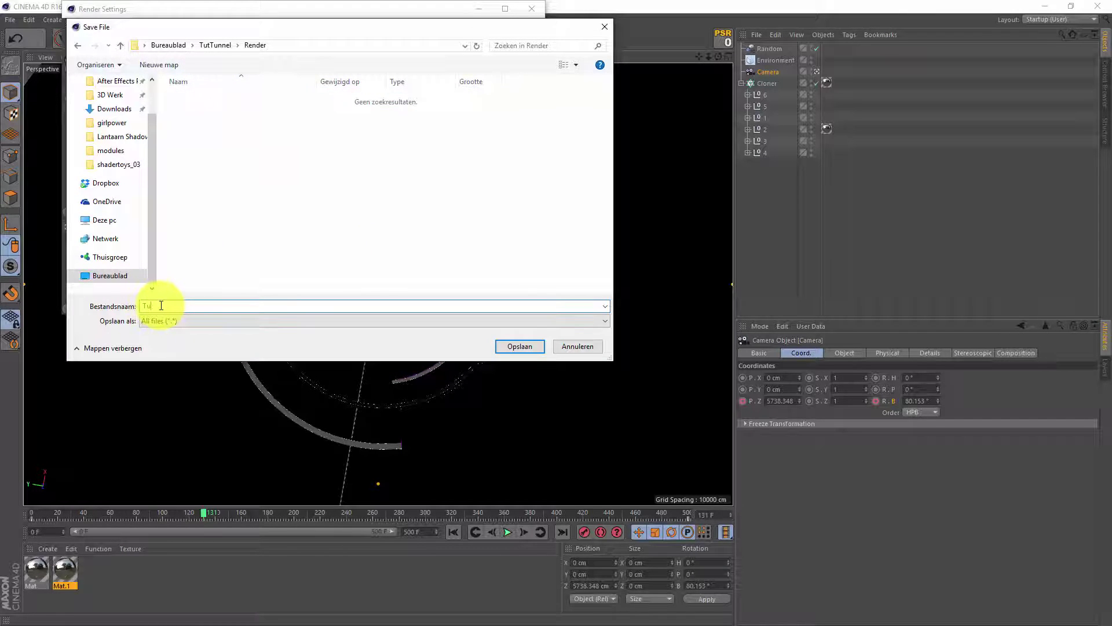
pyautogui.write('tTunnelRender')
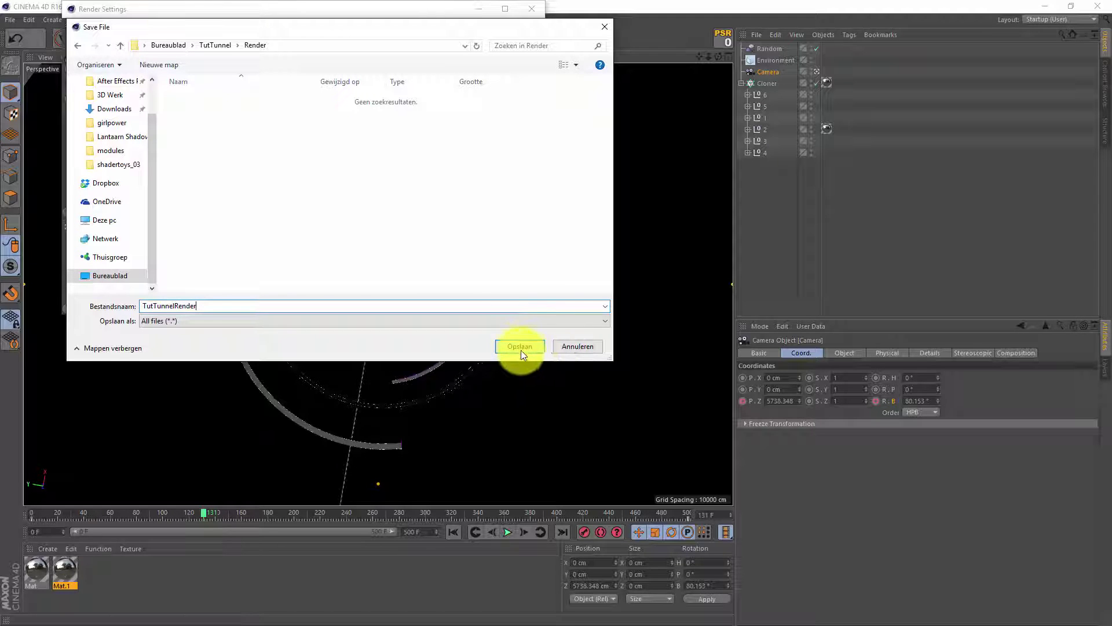
pyautogui.click(520, 347)
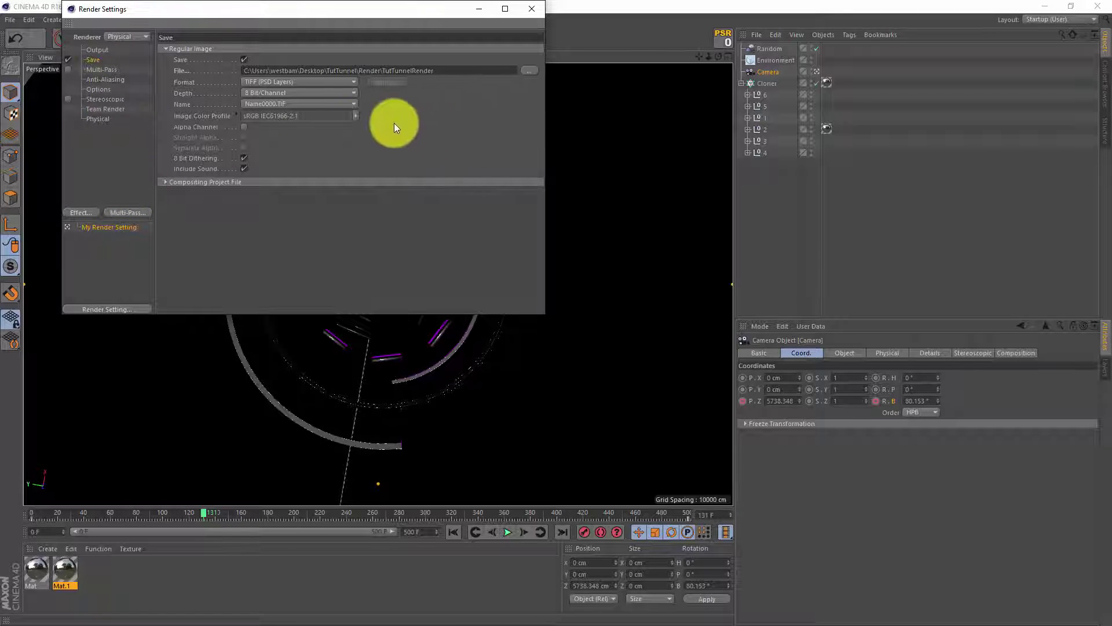
# - Set the render frame range to All Frames, review the save options and close the render settings
pyautogui.click(102, 49)
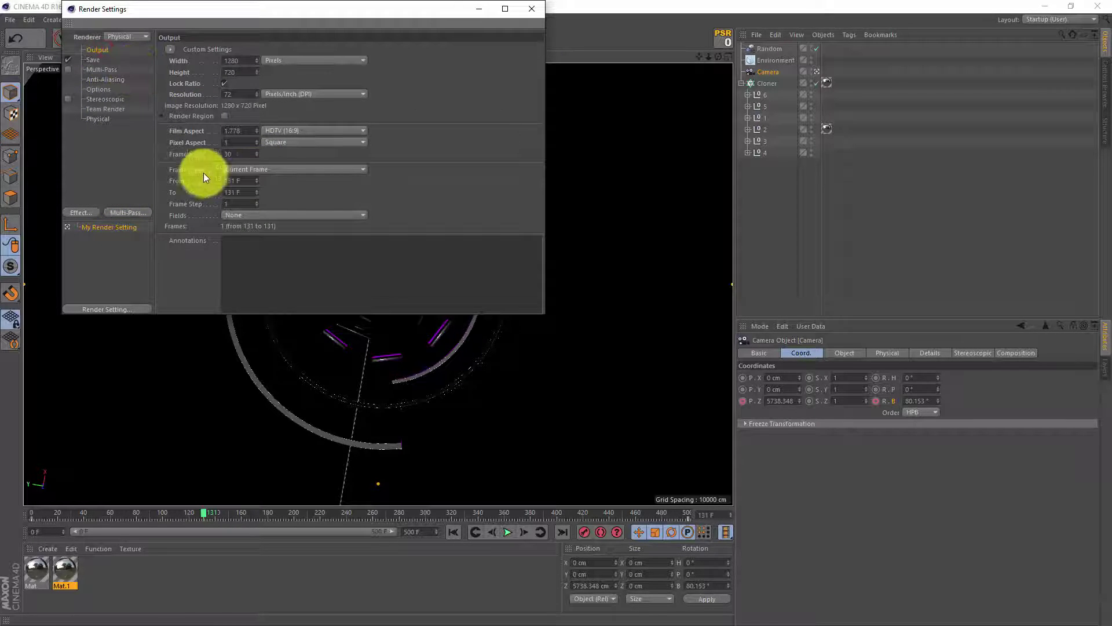
pyautogui.click(258, 173)
pyautogui.click(263, 207)
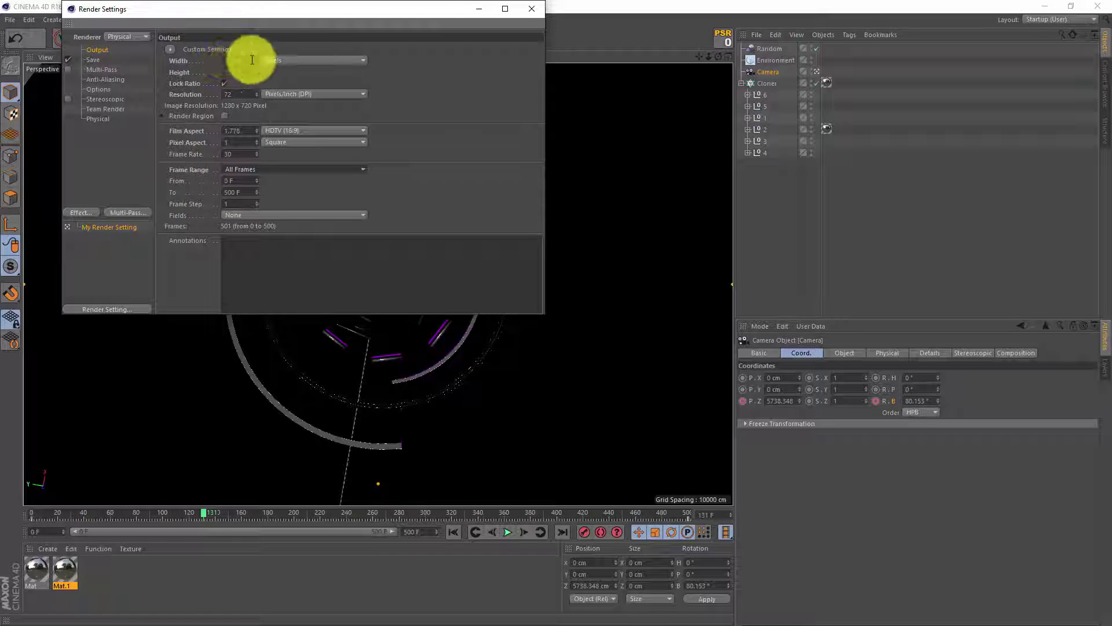
pyautogui.click(94, 60)
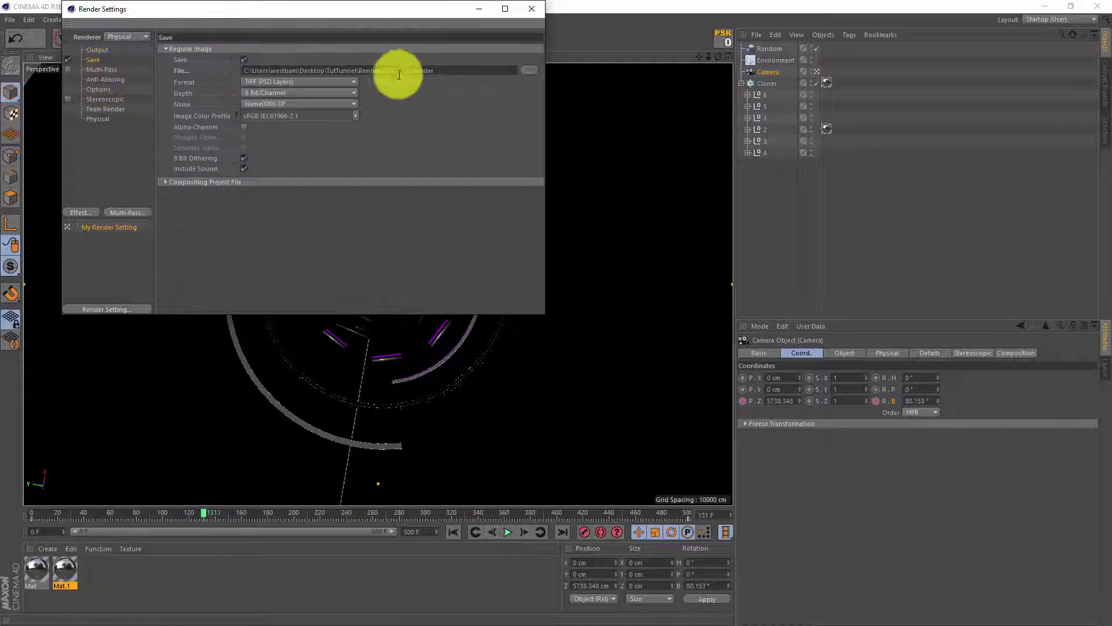
pyautogui.click(531, 9)
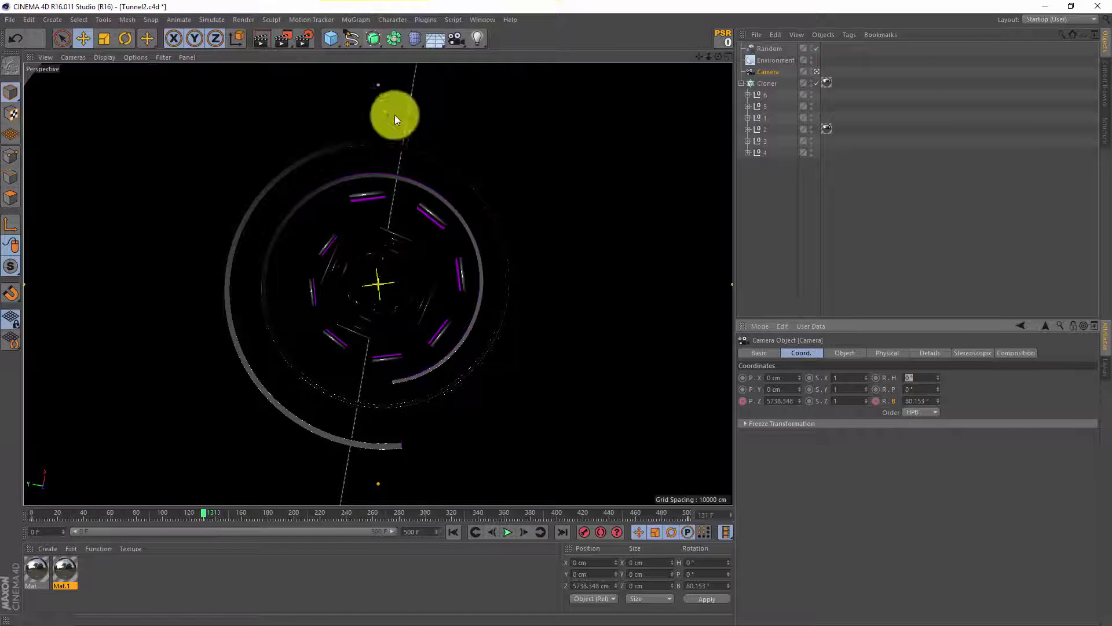
# - Render the animation to the Picture Viewer and move its window over the viewport
pyautogui.click(283, 38)
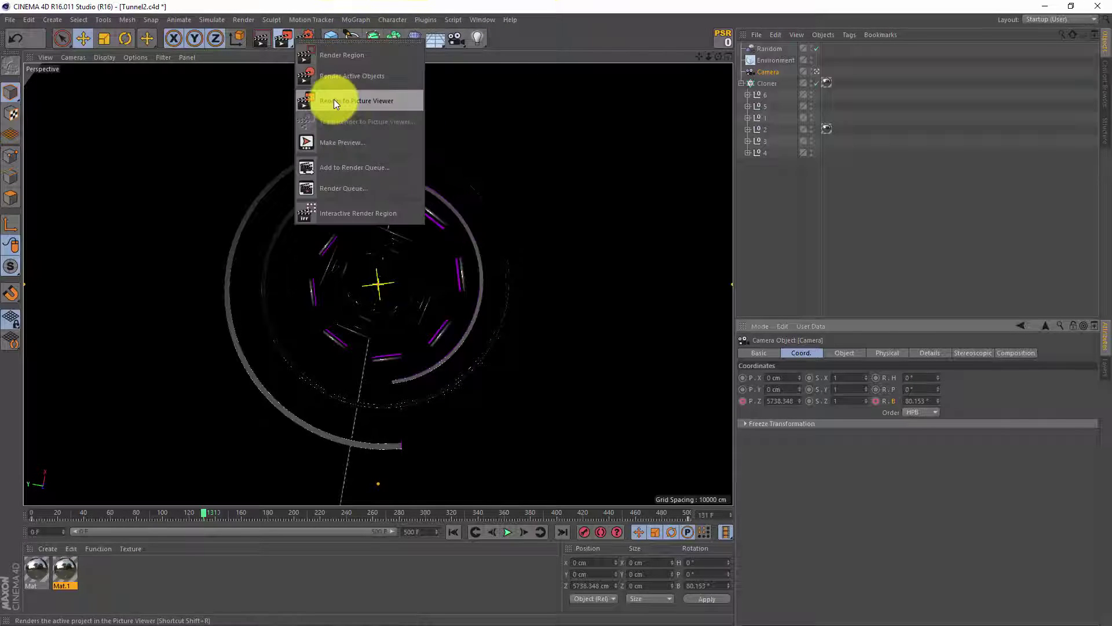
pyautogui.click(333, 99)
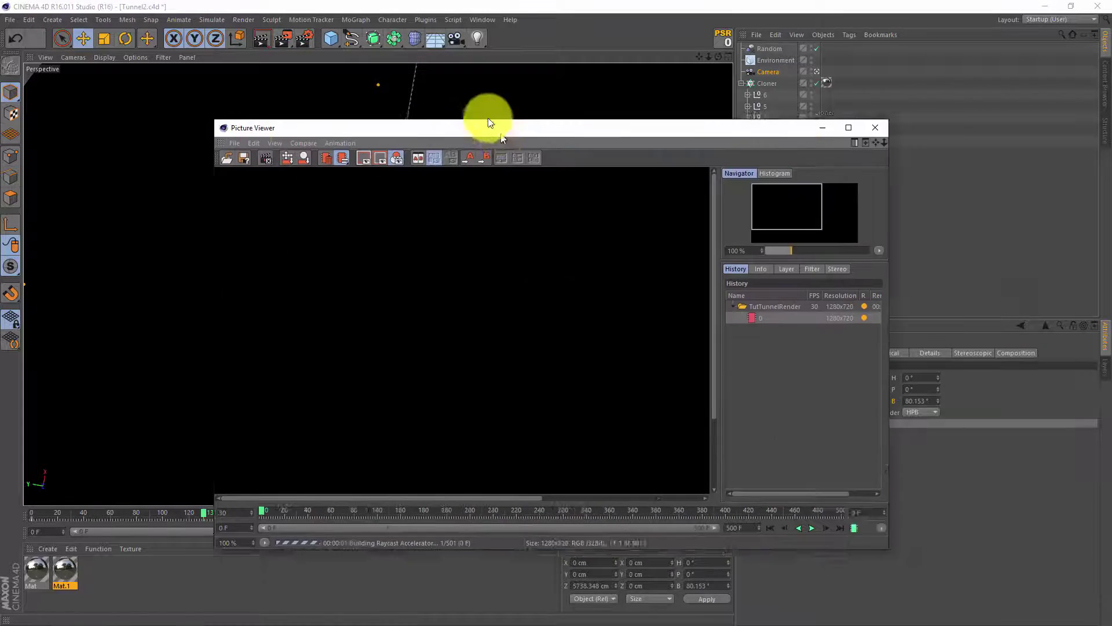
pyautogui.moveTo(489, 120); pyautogui.dragTo(431, 91)
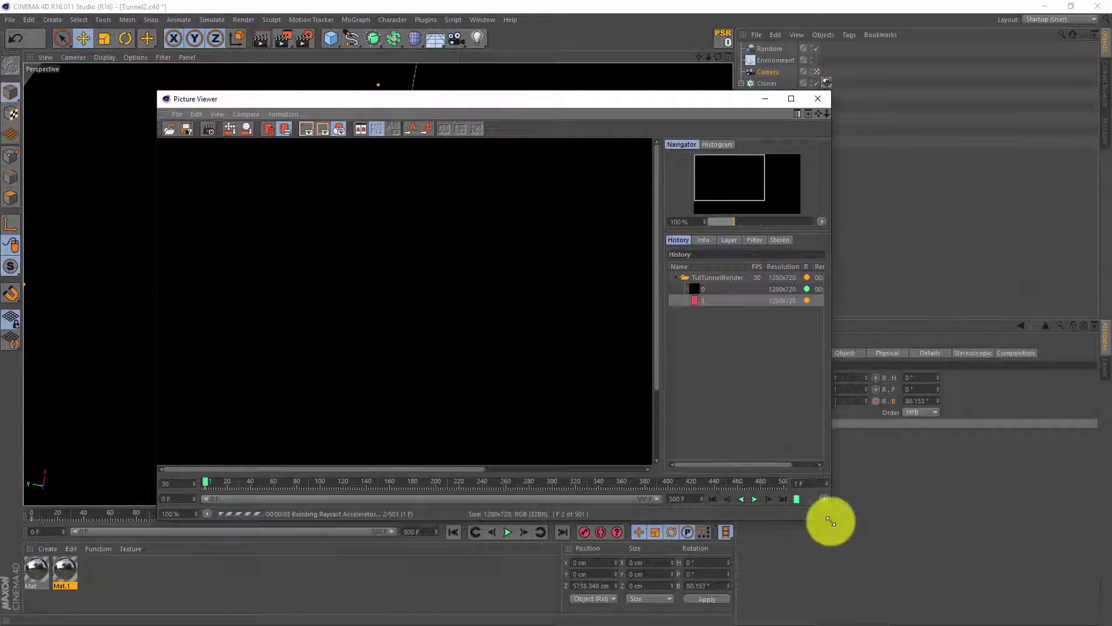
pyautogui.moveTo(689, 103); pyautogui.dragTo(579, 109)
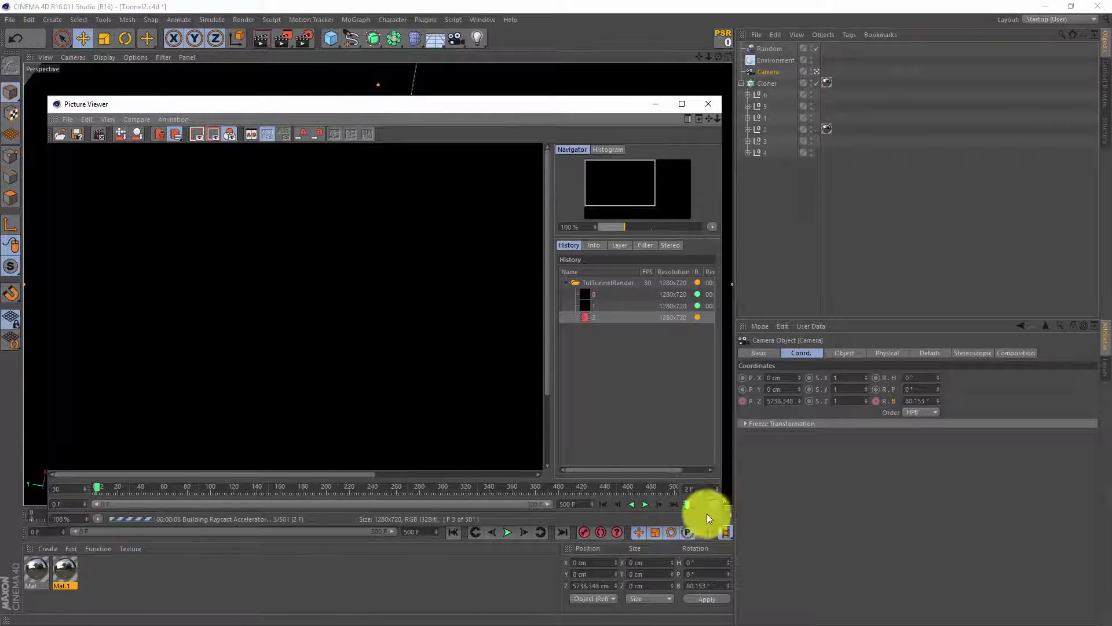
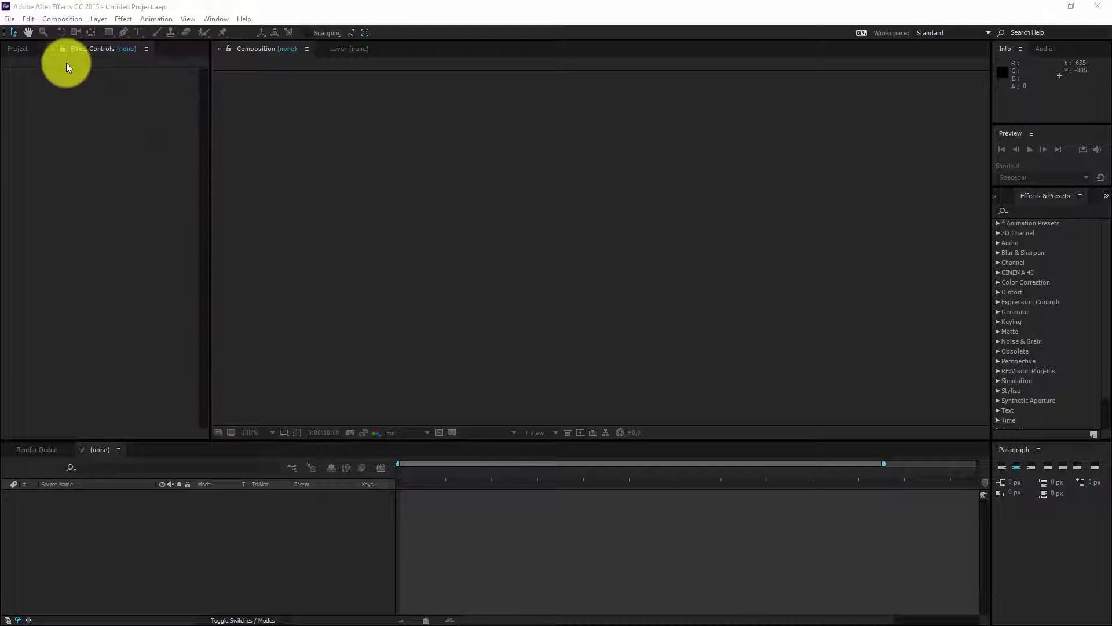
# - Switch to After Effects and import the TutTunnelRender frames as a TIFF sequence, starting from TutTunnelRender0000.tif
pyautogui.click(10, 19)
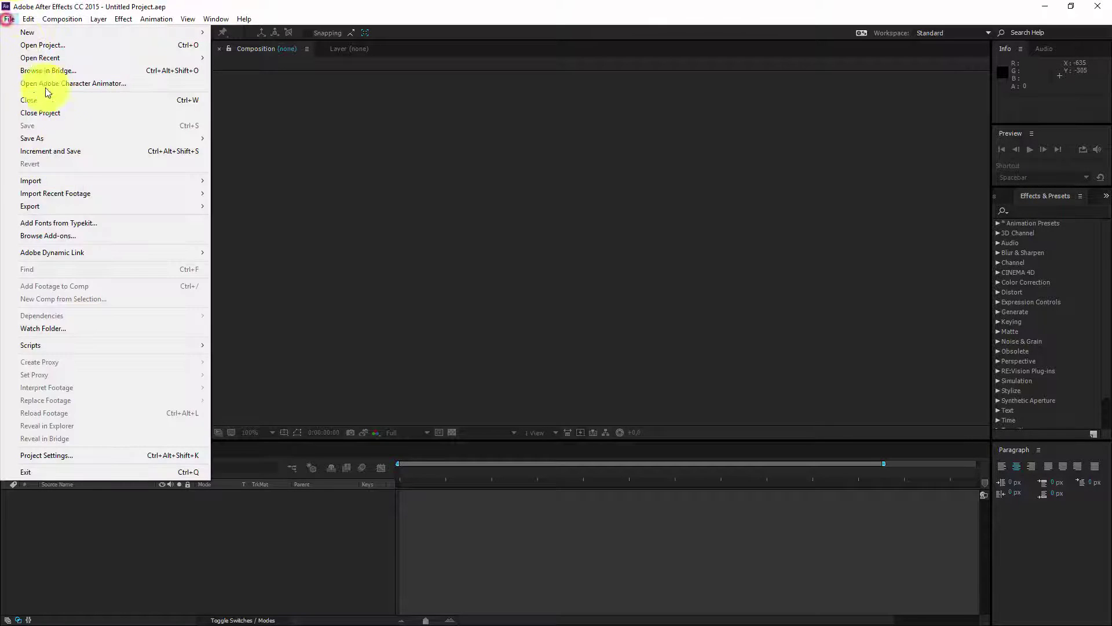
pyautogui.moveTo(77, 181)
pyautogui.click(284, 177)
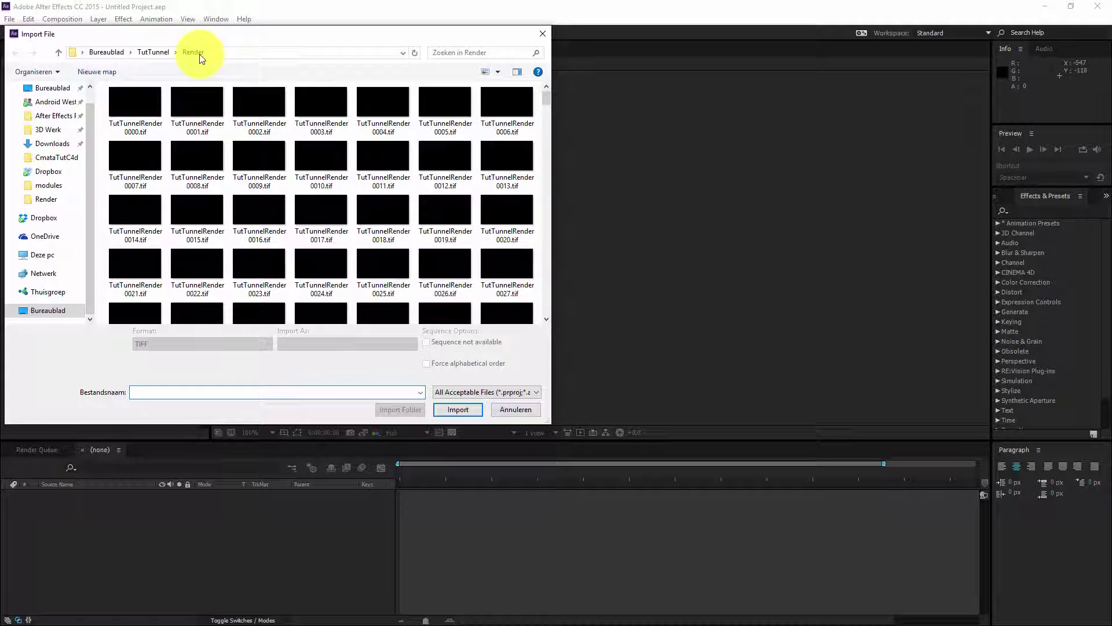
pyautogui.click(146, 102)
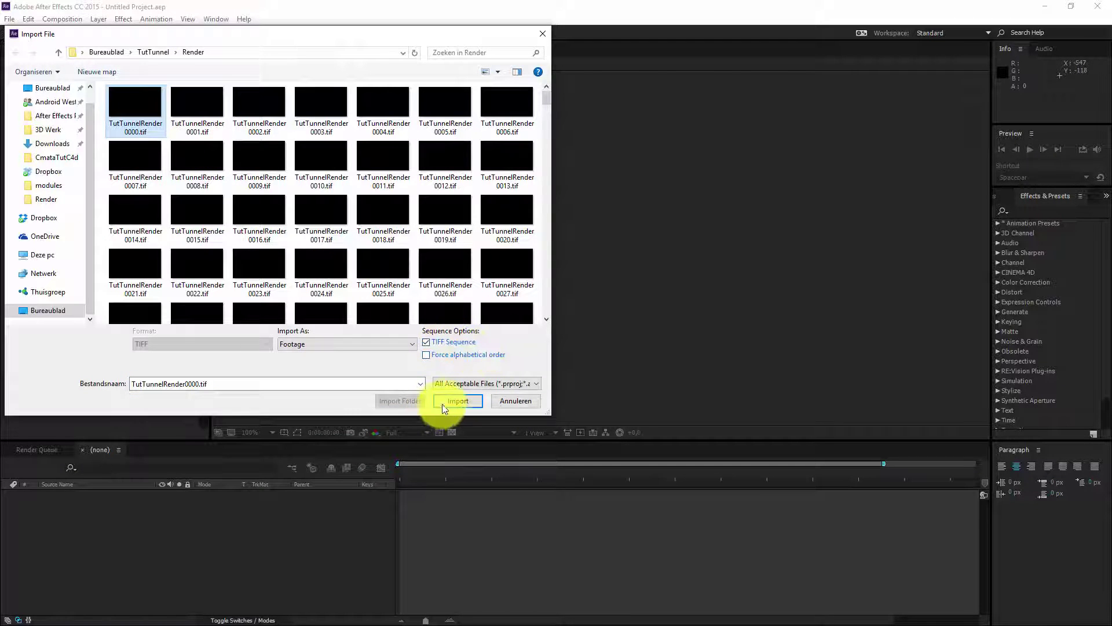
pyautogui.click(460, 400)
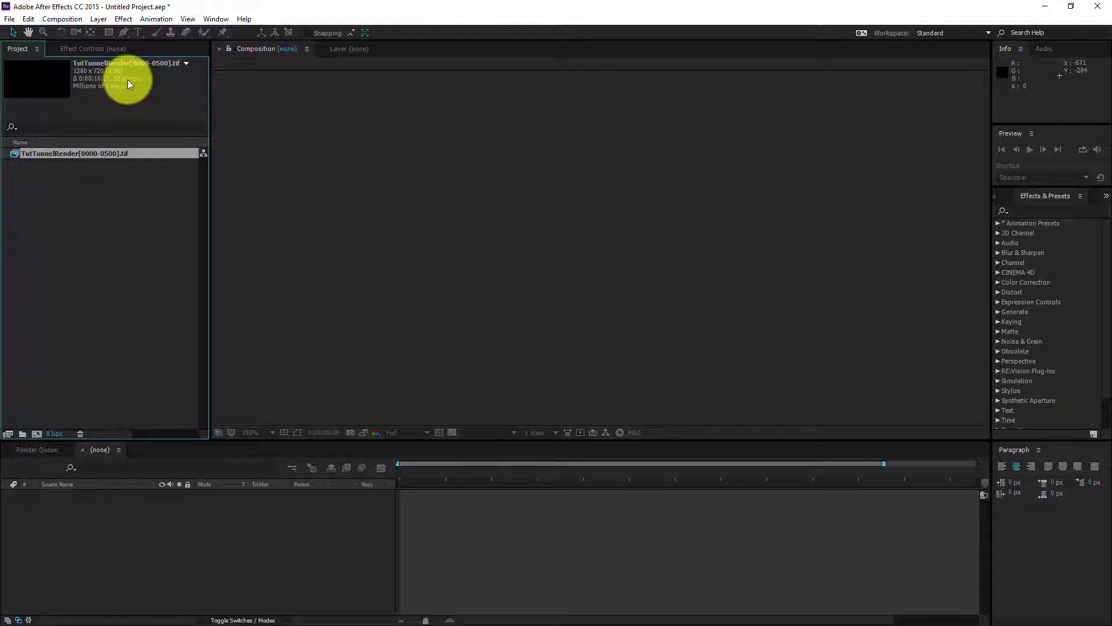
# - Confirm a frame rate of 30 frames per second in the imported sequence's footage interpretation
pyautogui.rightClick(110, 151)
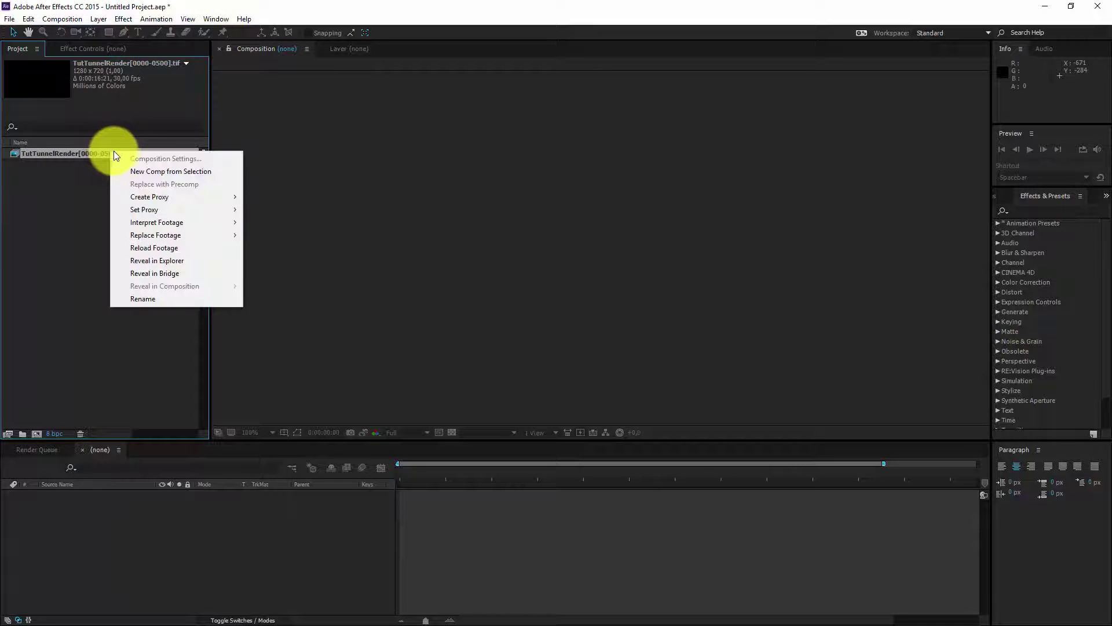
pyautogui.moveTo(189, 224)
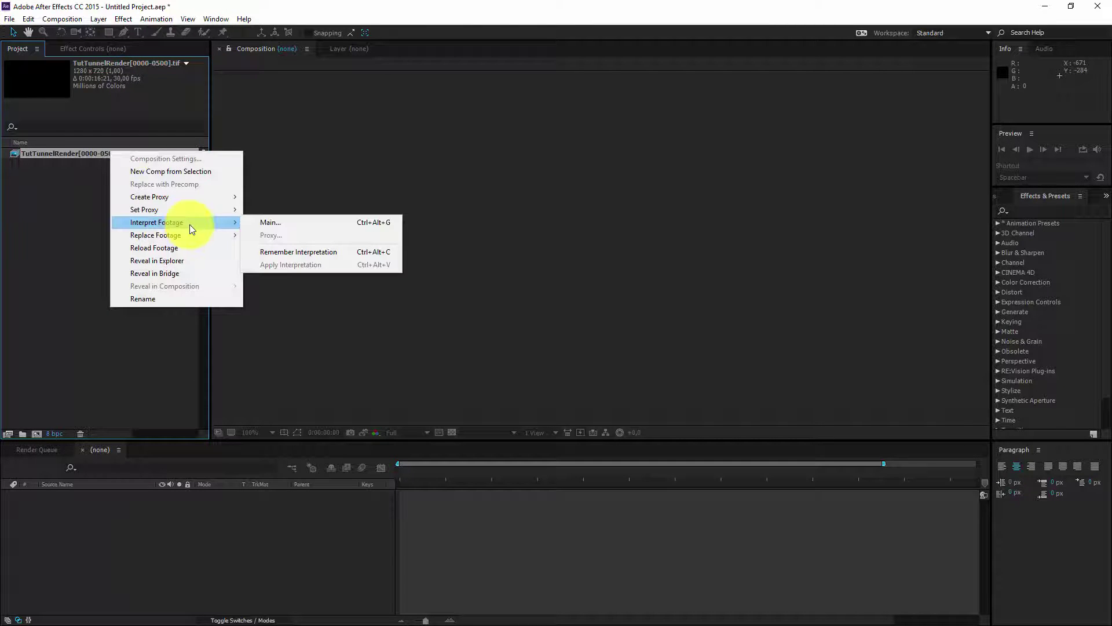
pyautogui.click(309, 222)
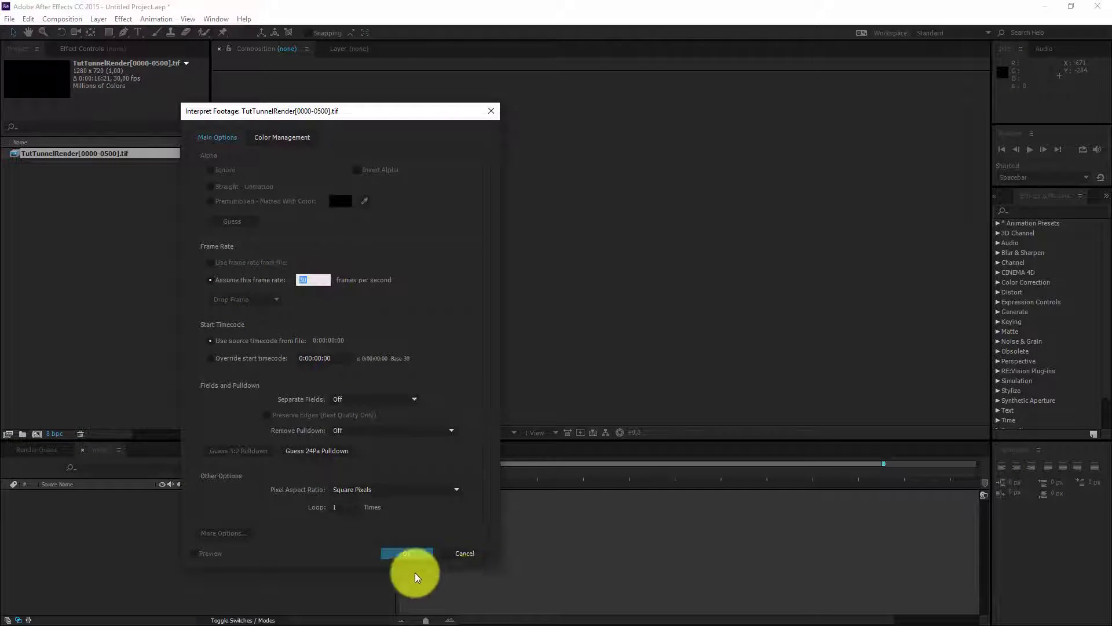
pyautogui.click(412, 554)
# - Create a composition from the TutTunnelRender sequence and move the current time to 0:00:07:12
pyautogui.moveTo(98, 154); pyautogui.dragTo(37, 435)
pyautogui.moveTo(401, 470); pyautogui.dragTo(655, 465)
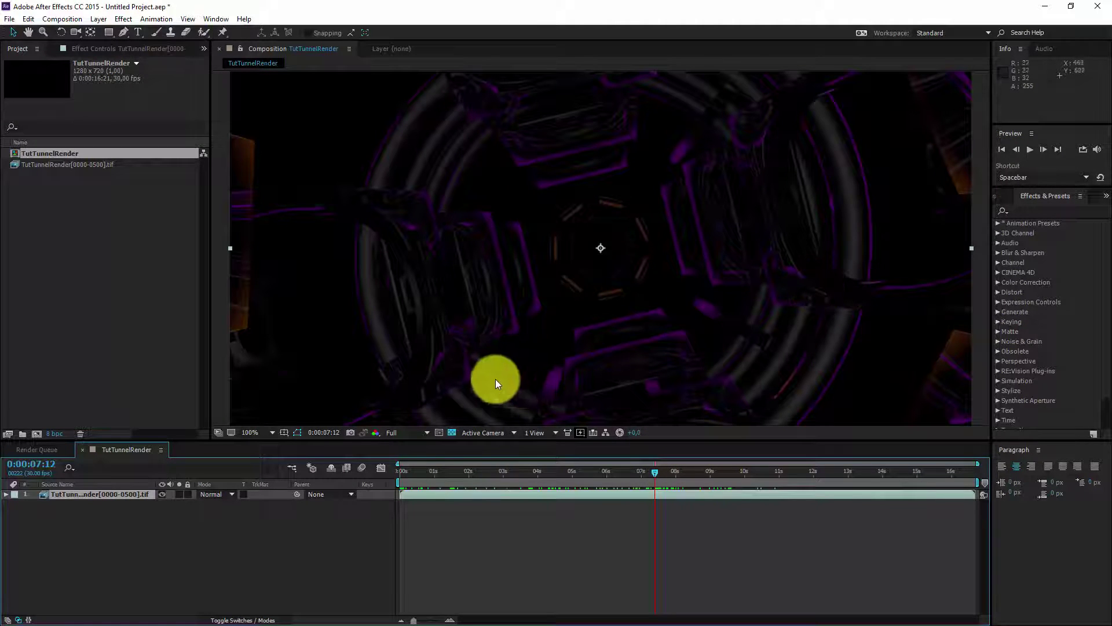
# - Split the TutTunnelRender sequence layer at 0:00:04:16
pyautogui.moveTo(651, 475); pyautogui.dragTo(641, 474)
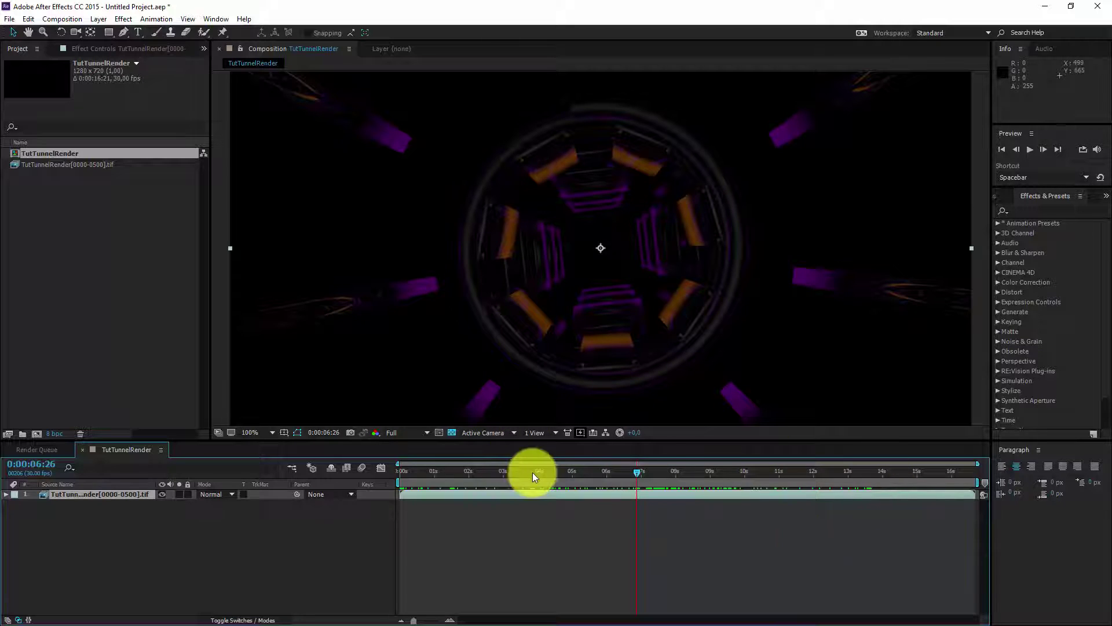
pyautogui.moveTo(648, 471)
pyautogui.mouseDown()
pyautogui.moveTo(472, 470)
pyautogui.moveTo(968, 487)
pyautogui.moveTo(503, 475)
pyautogui.moveTo(644, 474)
pyautogui.mouseUp()
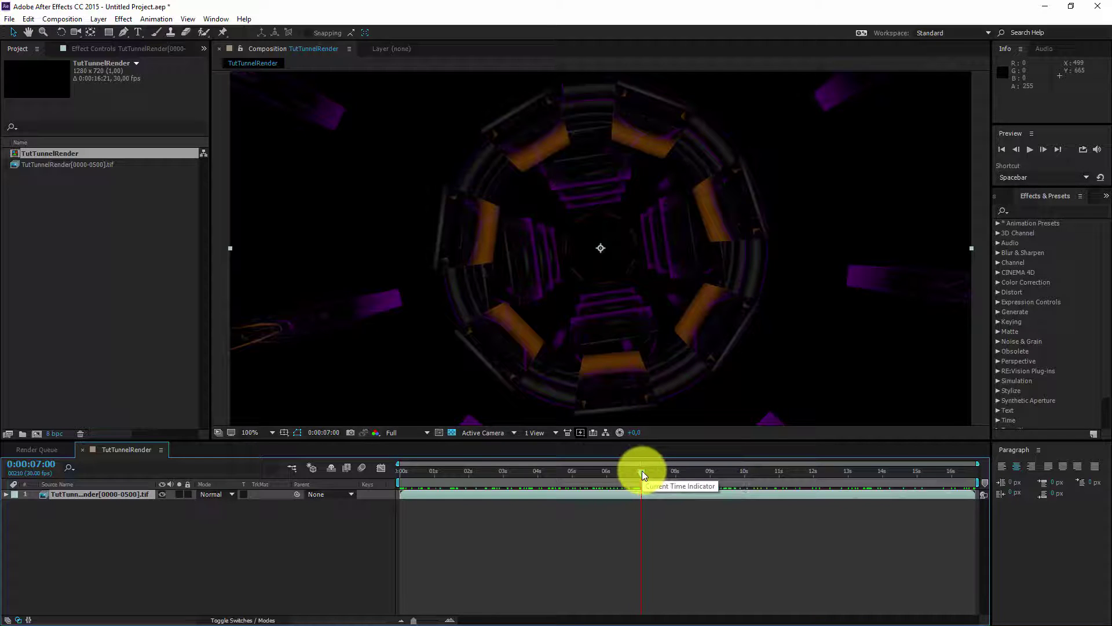
pyautogui.scroll(-2, 633, 303)
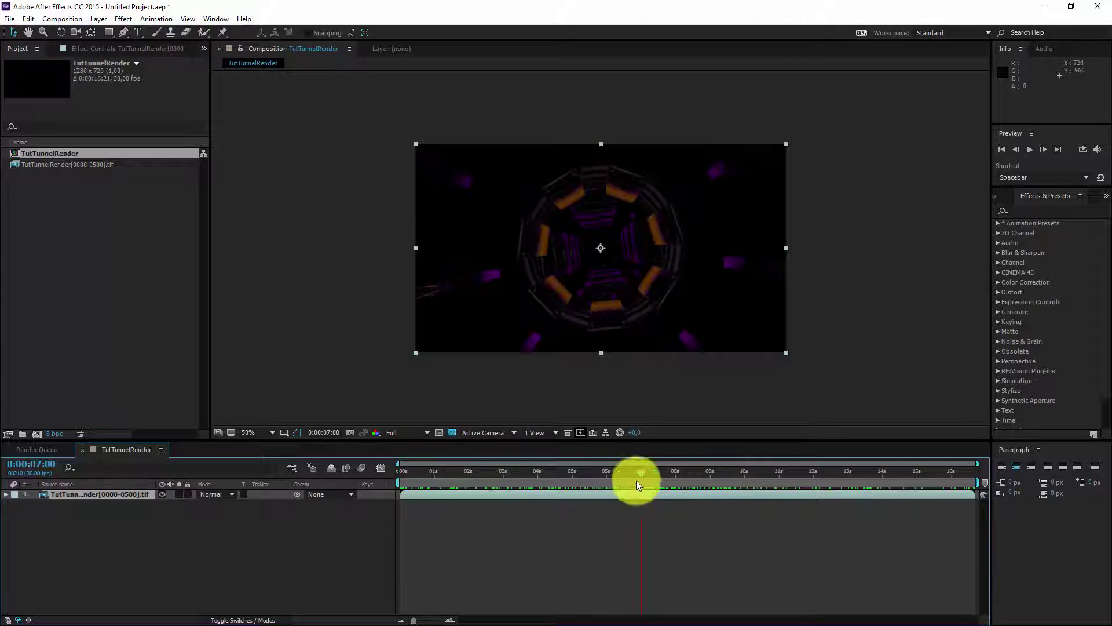
pyautogui.moveTo(637, 481); pyautogui.dragTo(556, 466)
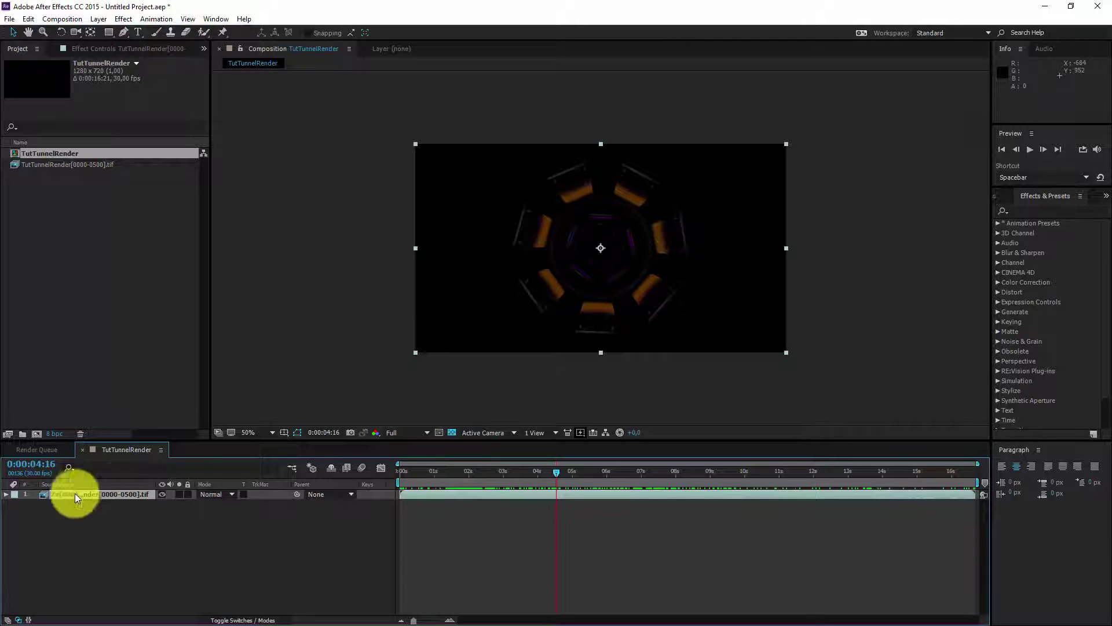
pyautogui.click(113, 484)
pyautogui.click(28, 18)
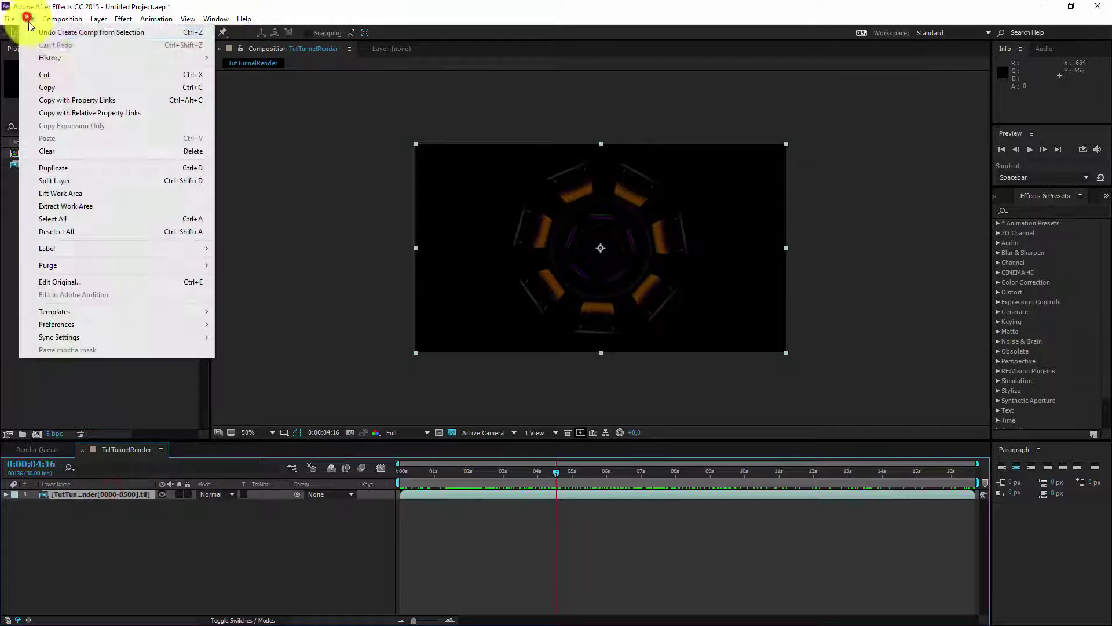
pyautogui.click(123, 180)
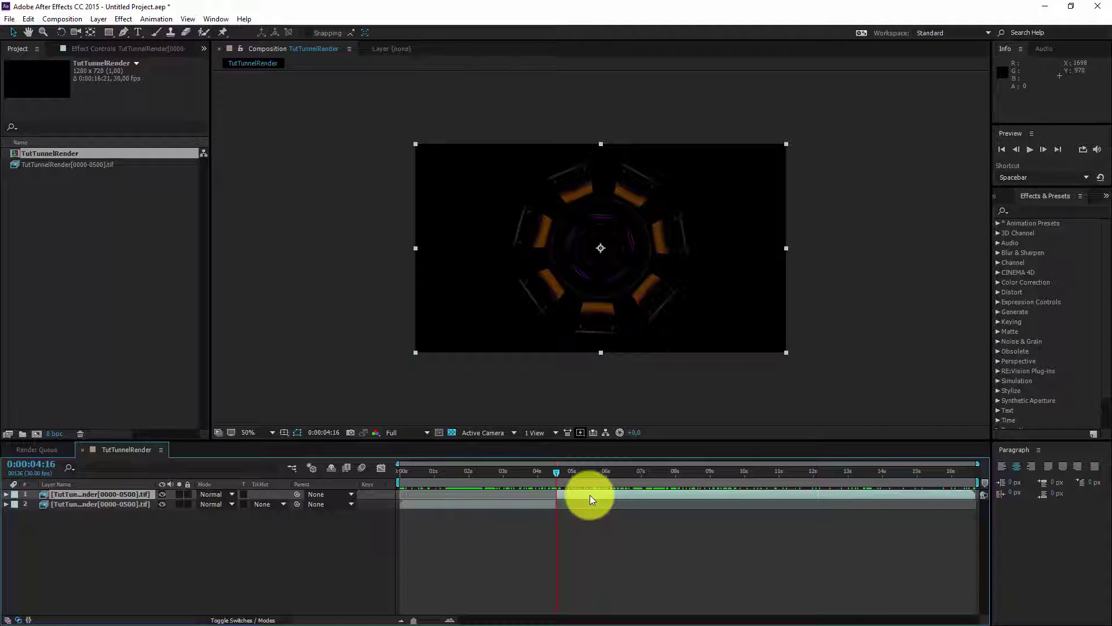
# - Move the second segment to the composition's start and the first segment to begin at 0:00:10:06, overlapping its end
pyautogui.moveTo(576, 497); pyautogui.dragTo(823, 506)
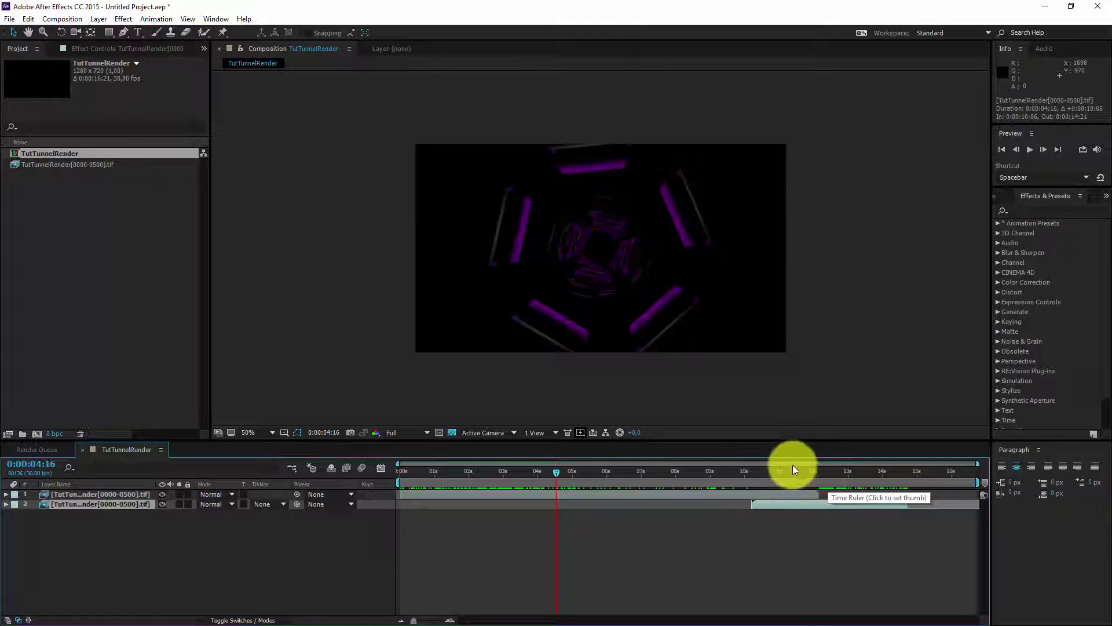
pyautogui.click(769, 470)
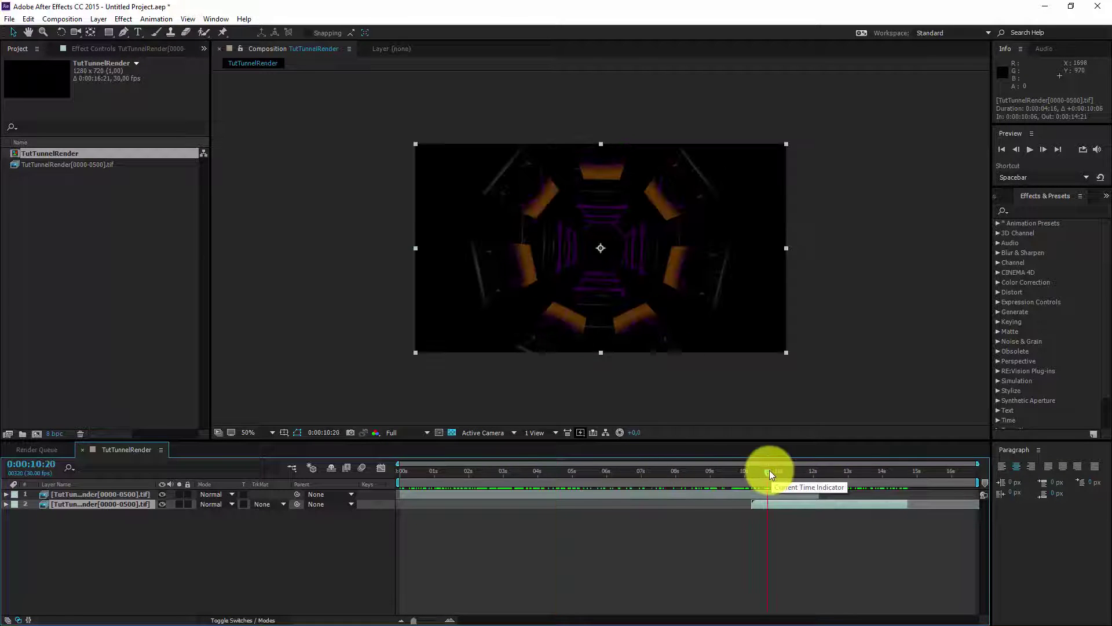
pyautogui.moveTo(769, 470)
pyautogui.mouseDown()
pyautogui.moveTo(843, 473)
pyautogui.moveTo(788, 471)
pyautogui.mouseUp()
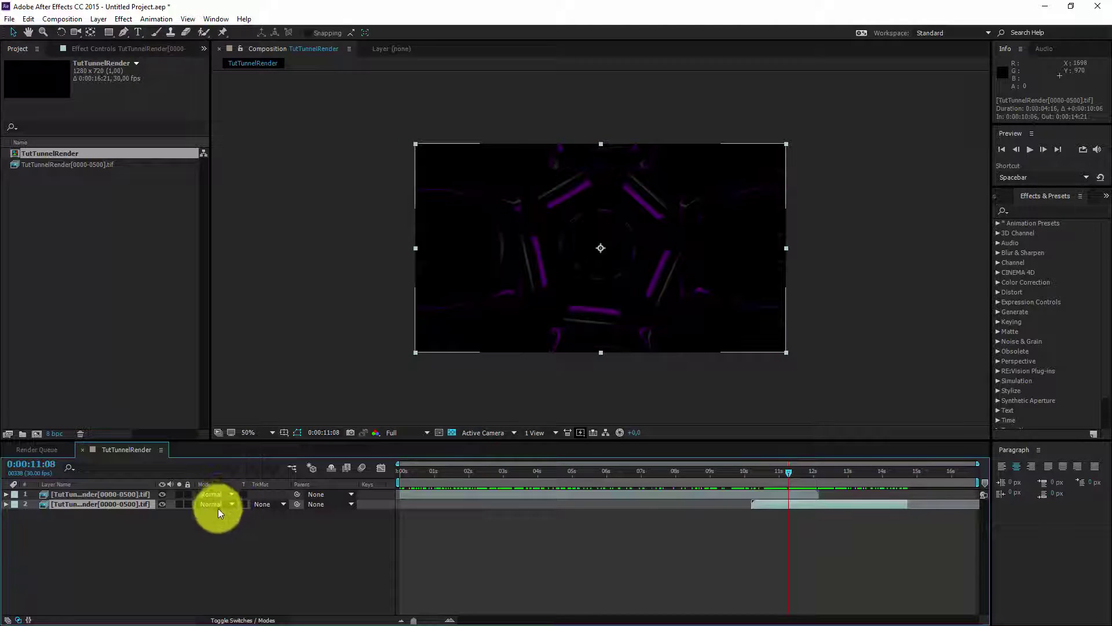
# - Set the upper layer's blending mode to Add and shift the lower segment to start at 0:00:09:20
pyautogui.click(232, 495)
pyautogui.click(250, 240)
pyautogui.click(774, 471)
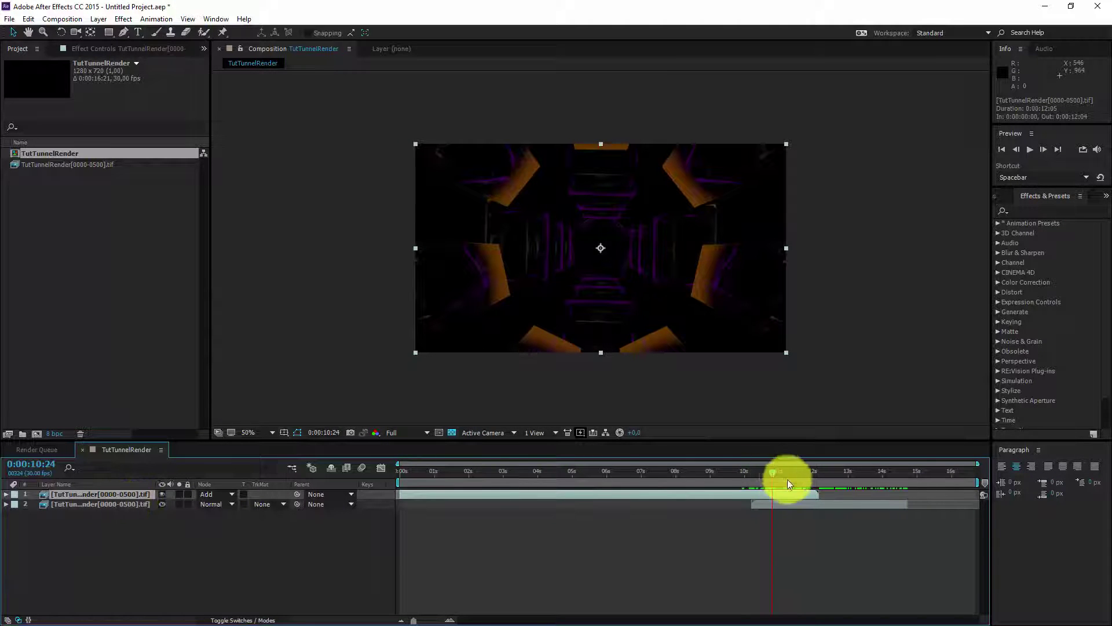
pyautogui.moveTo(789, 506); pyautogui.dragTo(789, 475)
pyautogui.moveTo(790, 504); pyautogui.dragTo(784, 475)
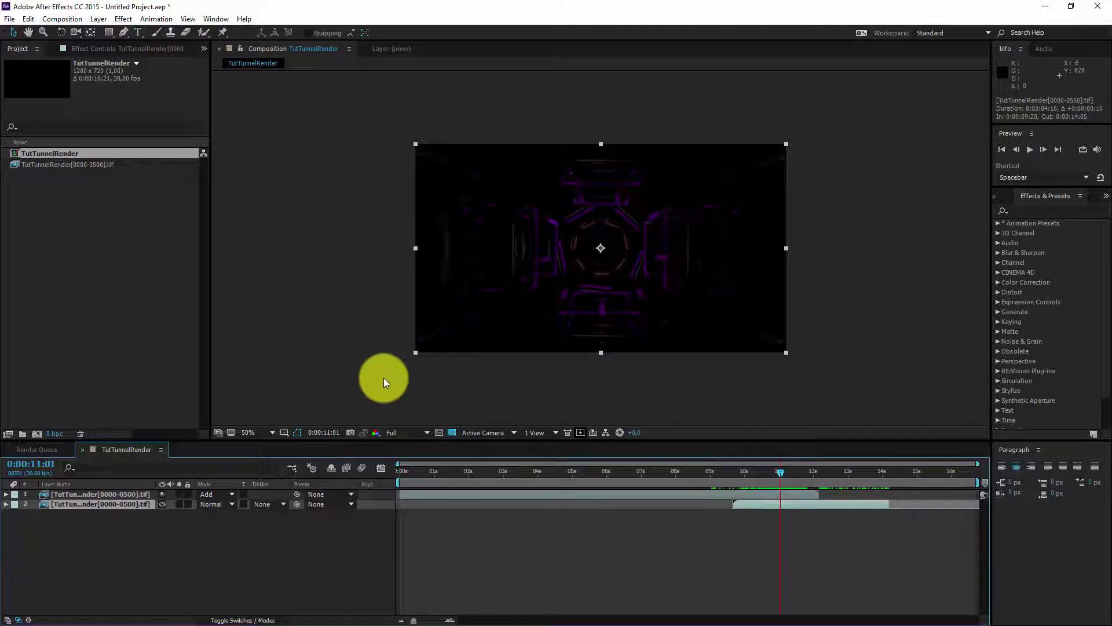
pyautogui.moveTo(721, 472); pyautogui.dragTo(771, 473)
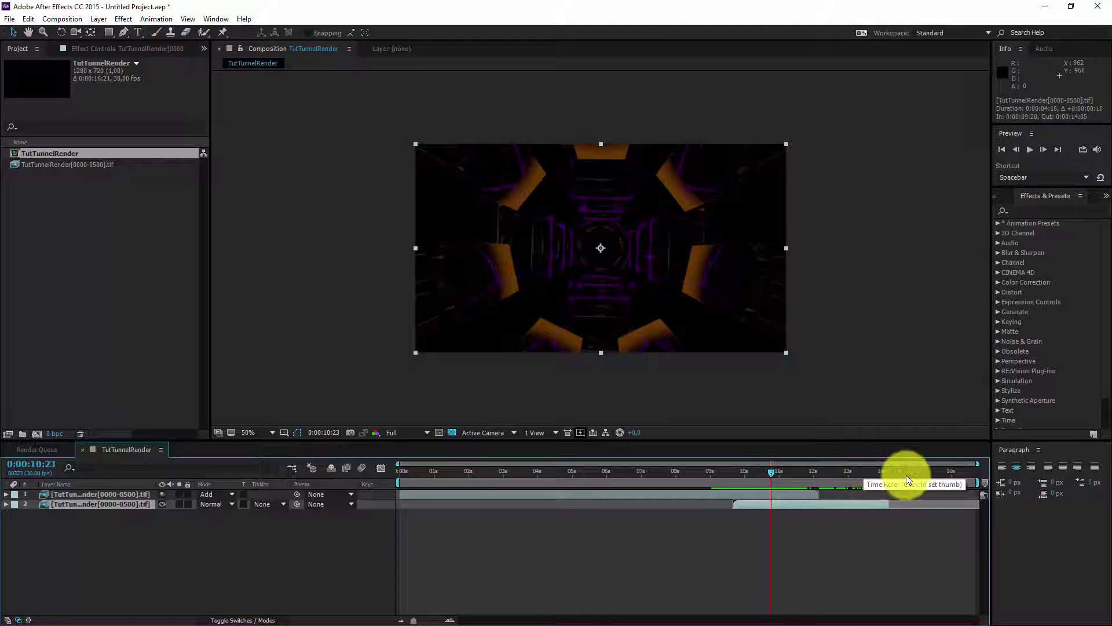
# - End the work area at 0:00:14:05, trim the composition to it and preview the looping animation
pyautogui.moveTo(811, 470); pyautogui.dragTo(886, 474)
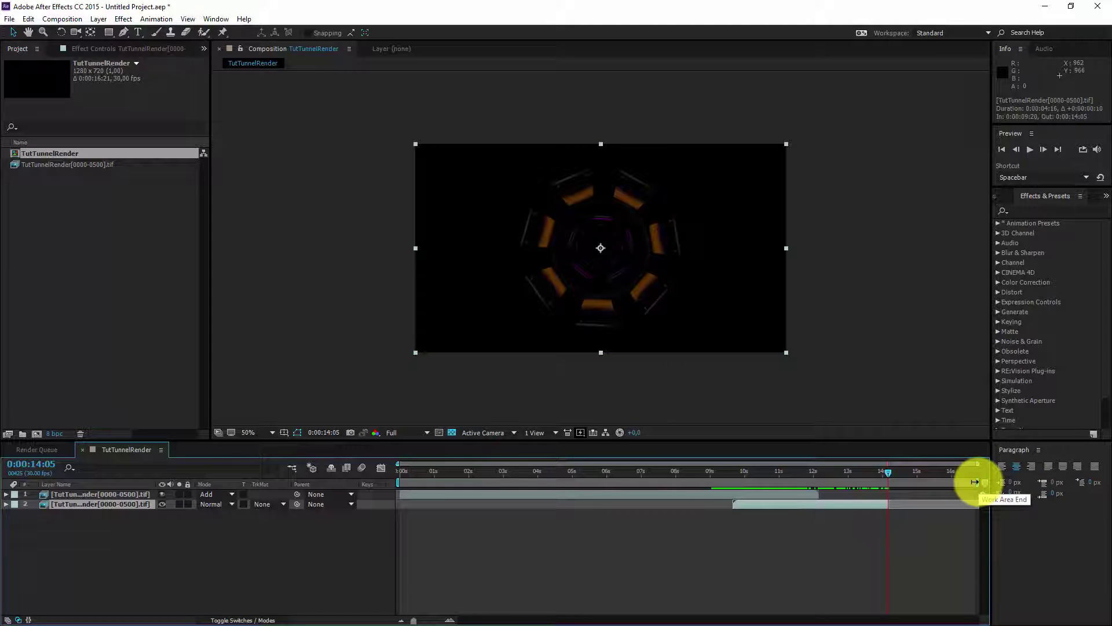
pyautogui.moveTo(975, 482); pyautogui.dragTo(900, 487)
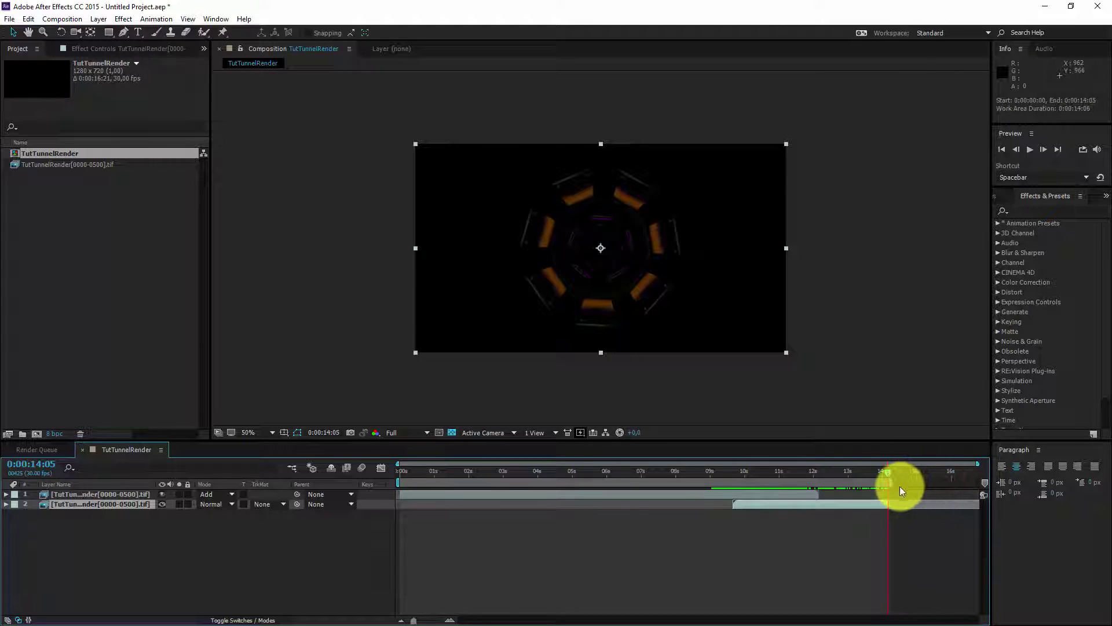
pyautogui.rightClick(840, 481)
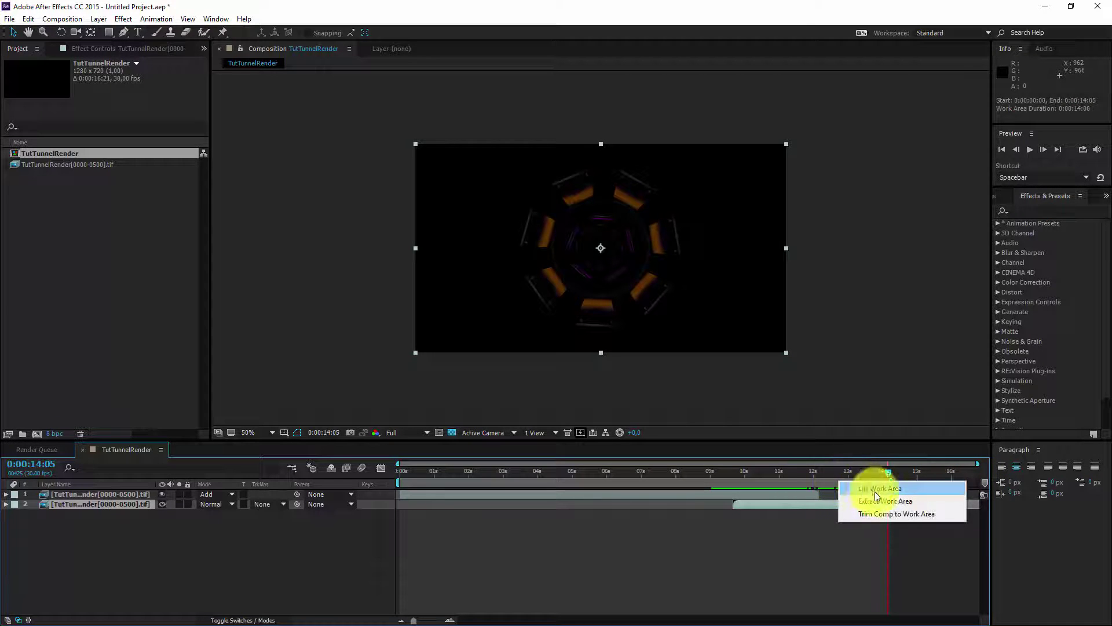
pyautogui.click(894, 516)
pyautogui.moveTo(972, 472); pyautogui.dragTo(697, 474)
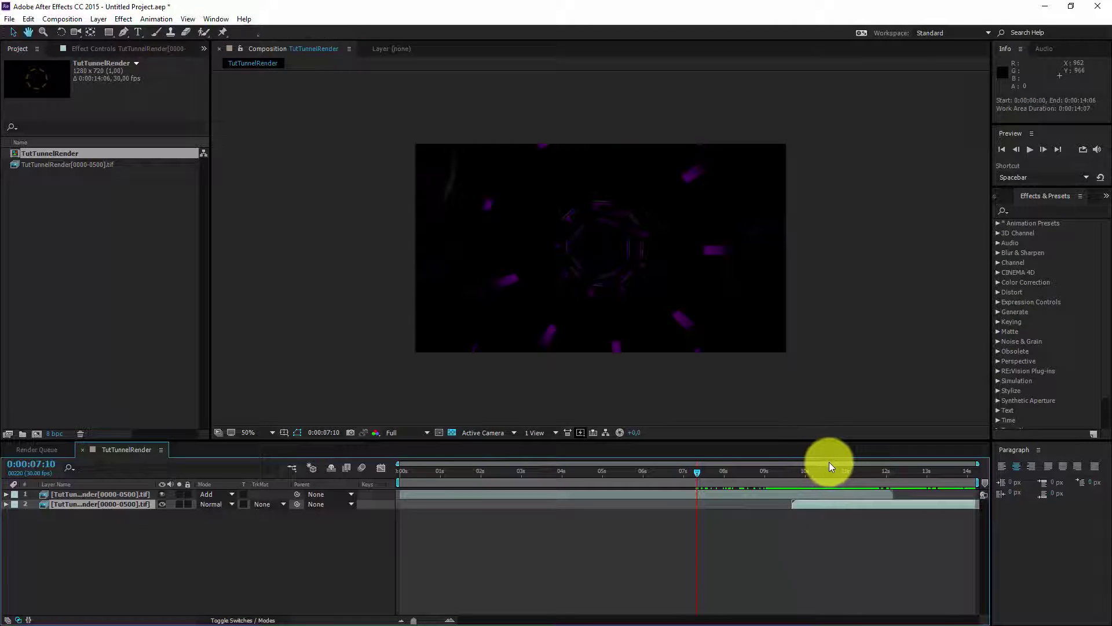
pyautogui.press('space')
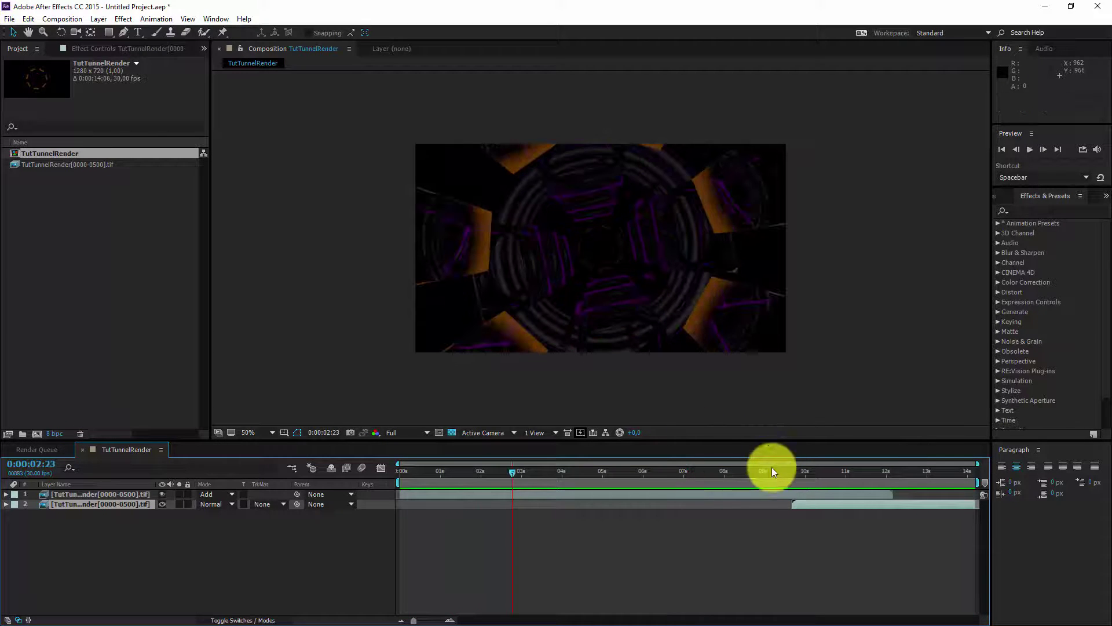
# - Rename the TutTunnelRender composition as Loop
pyautogui.click(57, 192)
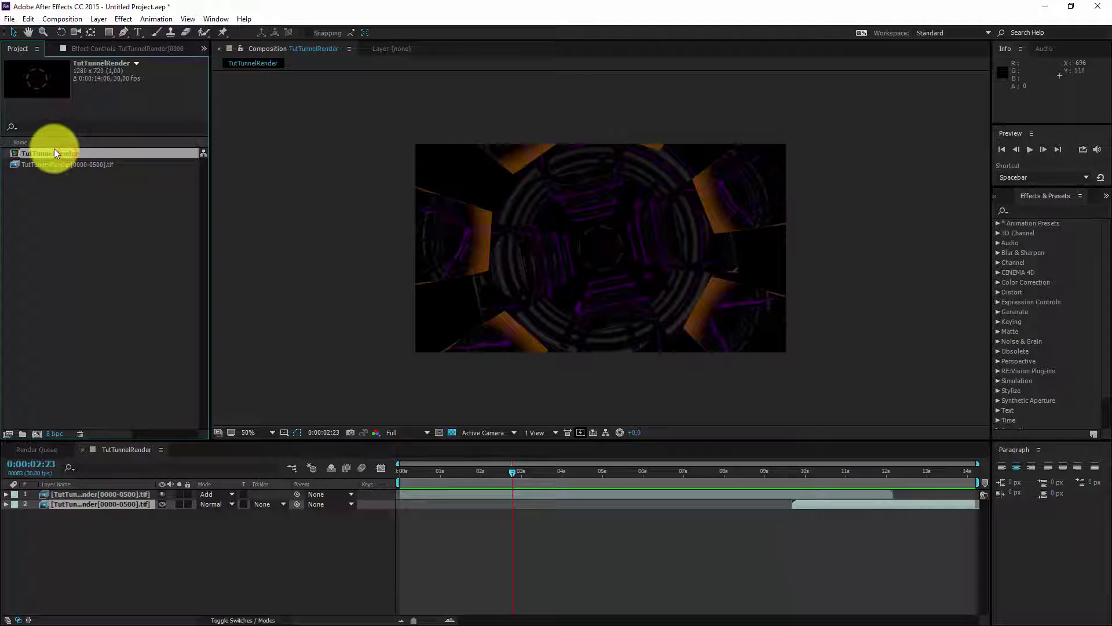
pyautogui.press('Return')
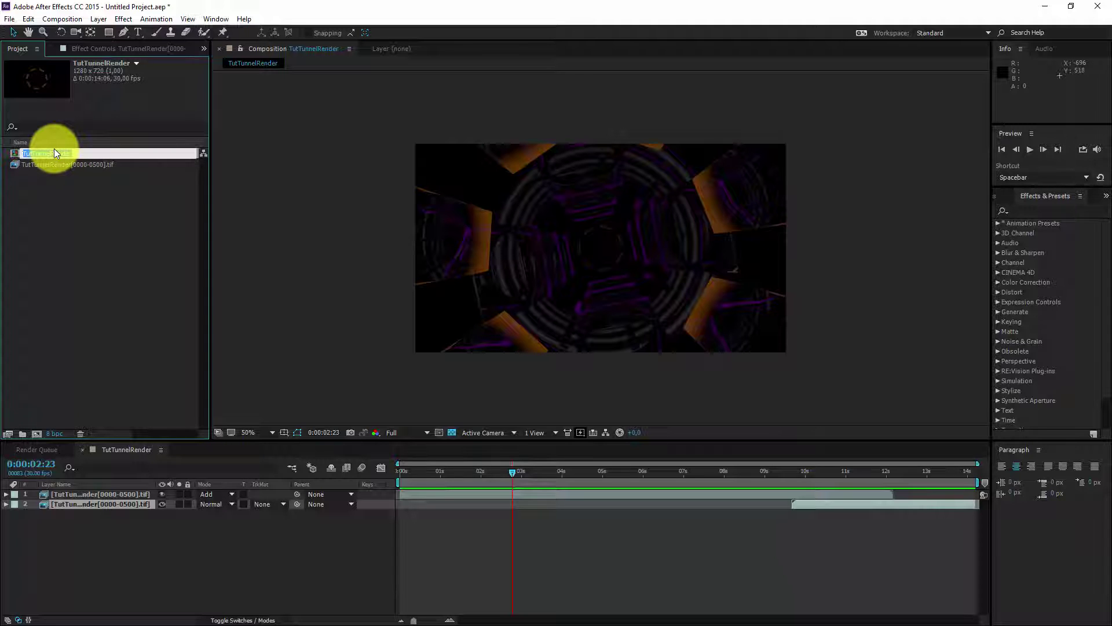
pyautogui.write('Loop')
pyautogui.click(112, 259)
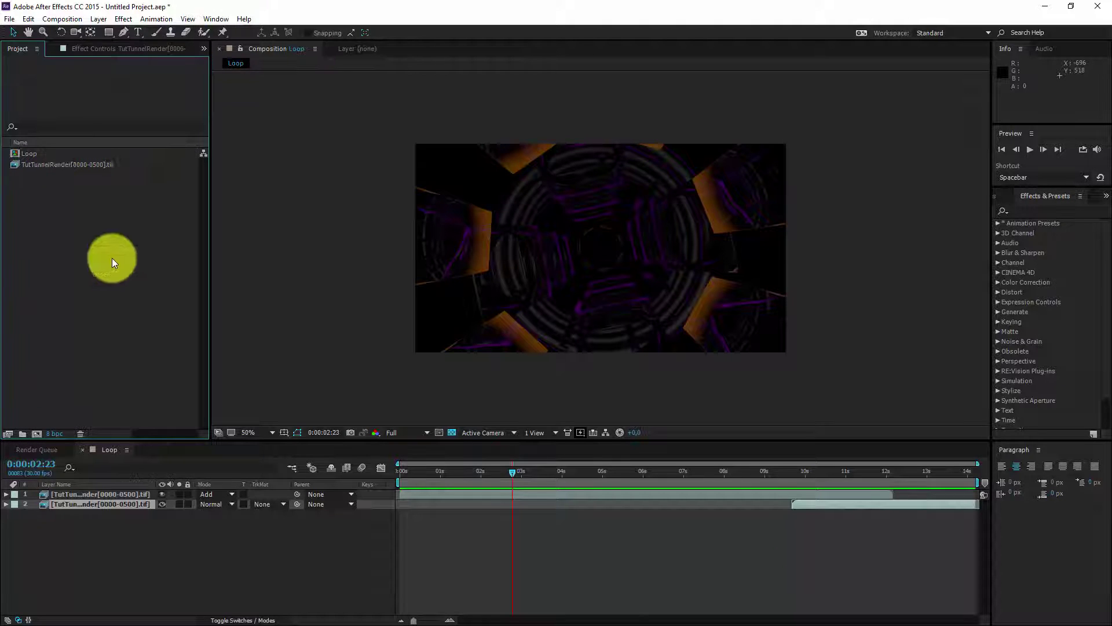
# - Create a new composition from Loop, rename it _Main and open it
pyautogui.moveTo(46, 154); pyautogui.dragTo(38, 433)
pyautogui.click(47, 165)
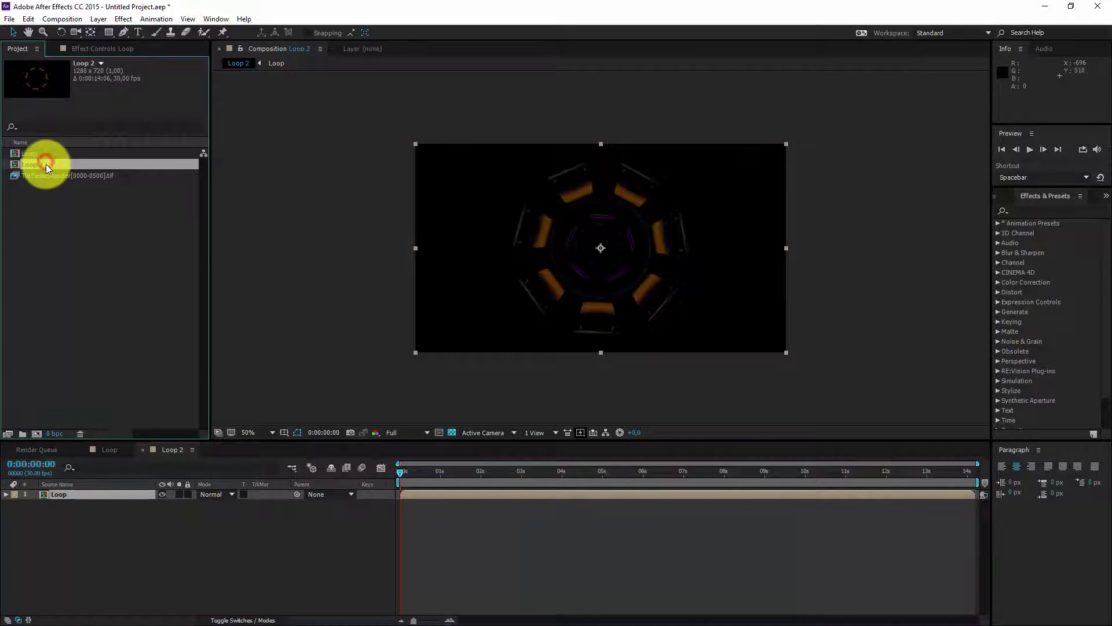
pyautogui.press('Return')
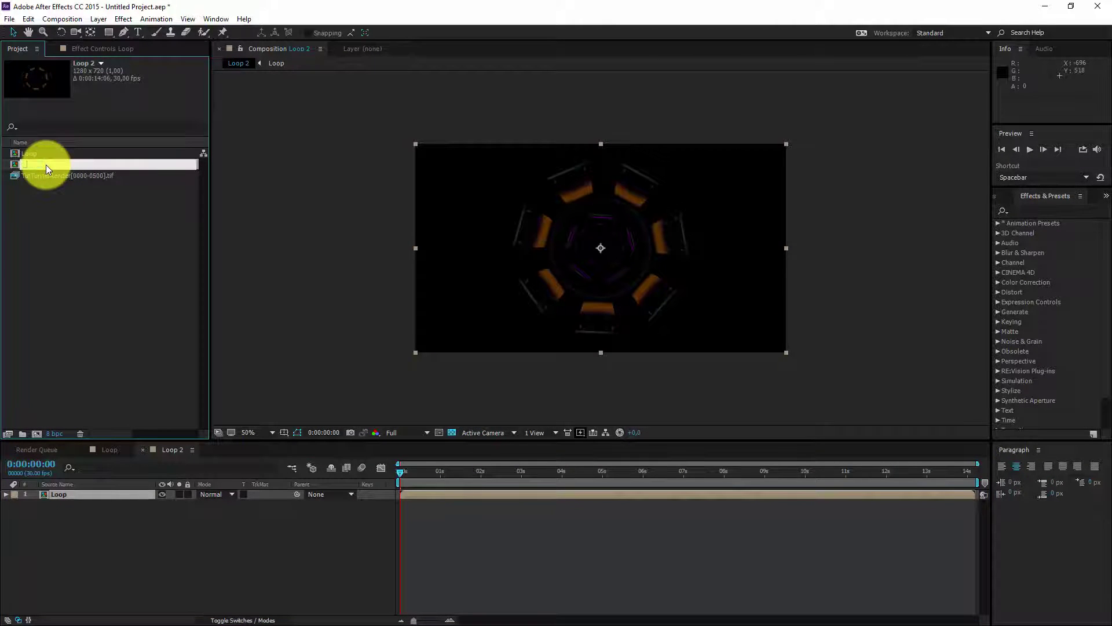
pyautogui.write('_Main')
pyautogui.press('Return')
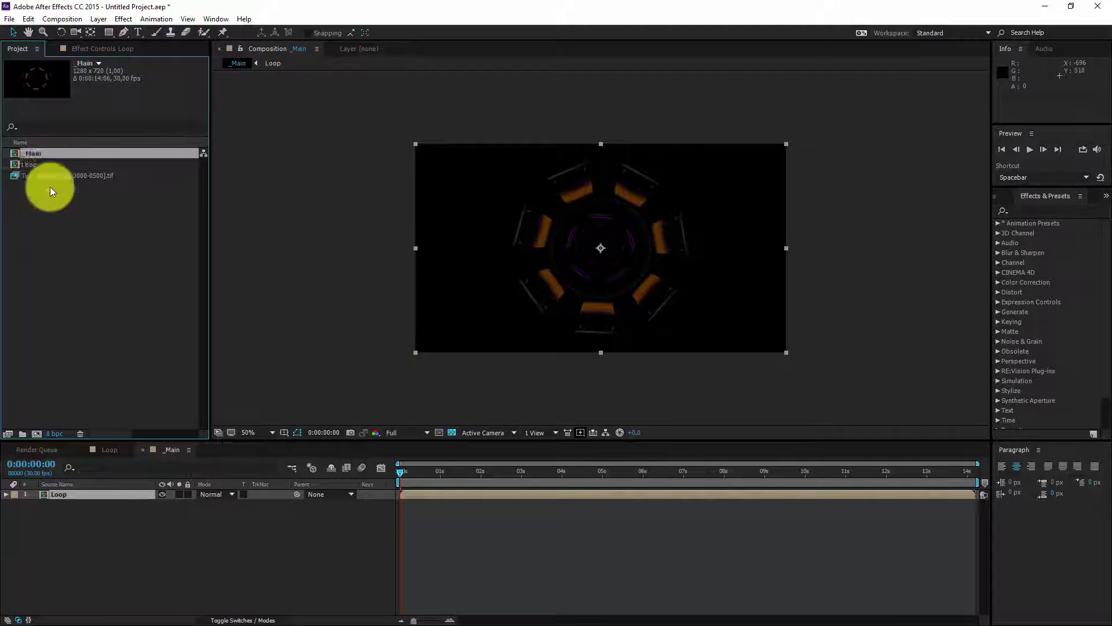
pyautogui.click(34, 142)
pyautogui.click(33, 141)
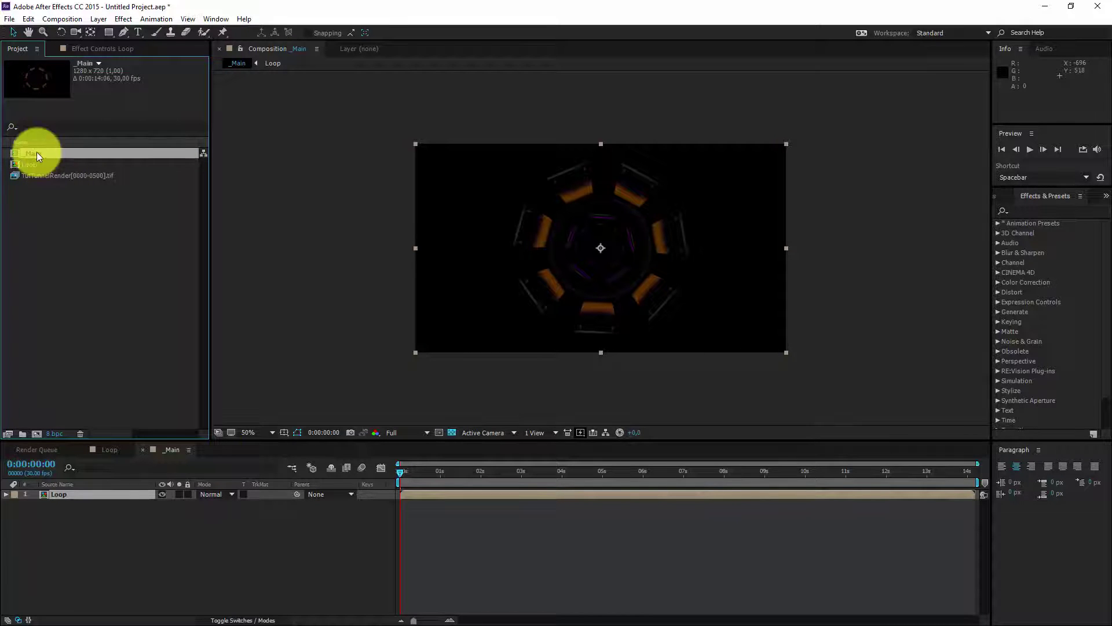
pyautogui.doubleClick(37, 152)
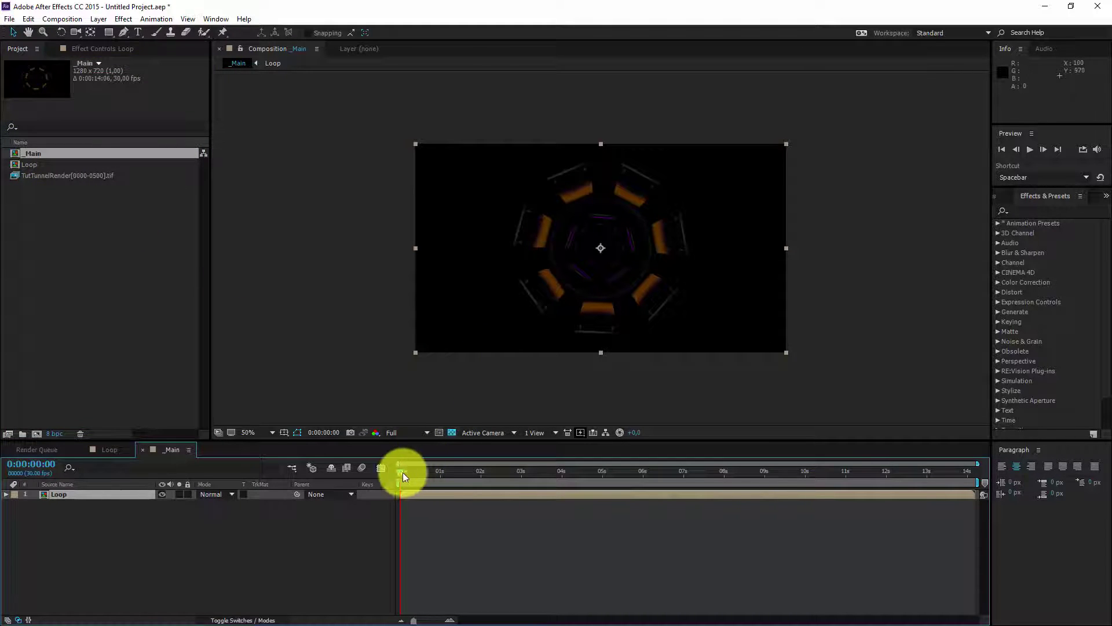
# - Apply the Curves effect to the Loop layer at 0:00:02:21 and raise the midpoint of the RGB curve to brighten the image
pyautogui.moveTo(396, 471); pyautogui.dragTo(509, 471)
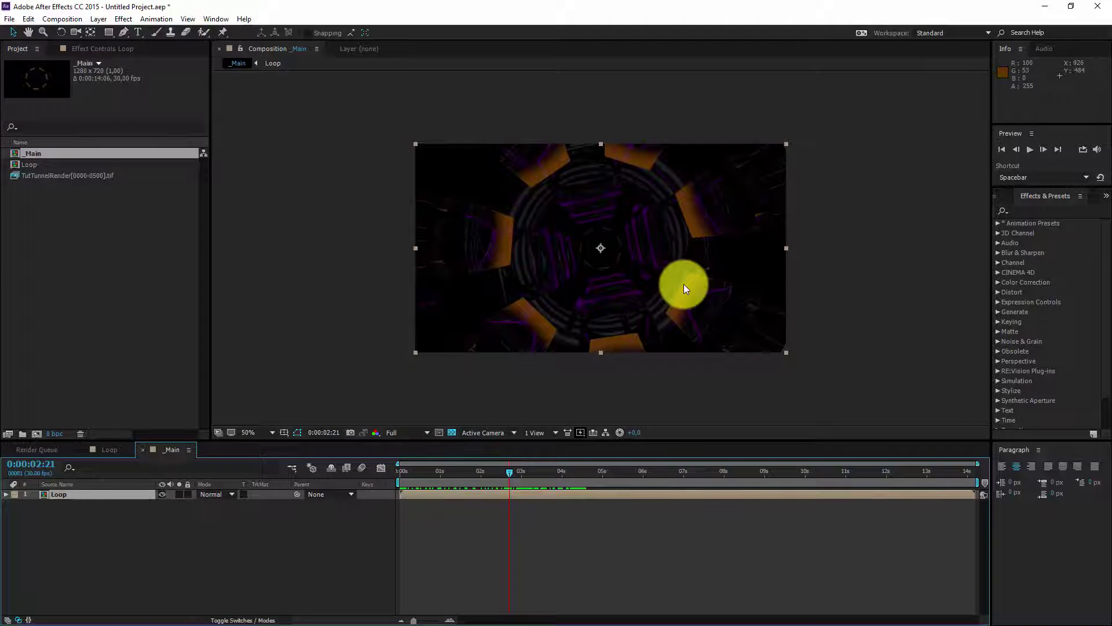
pyautogui.click(1041, 211)
pyautogui.write('xurv')
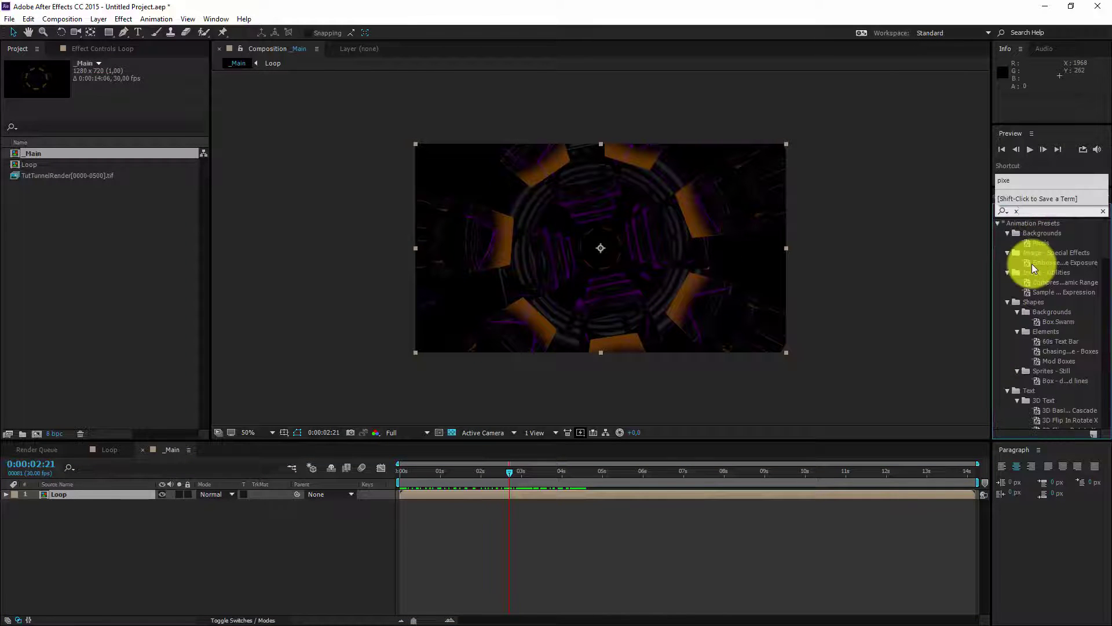
pyautogui.press('BackSpace')
pyautogui.press('BackSpace')
pyautogui.press('BackSpace')
pyautogui.press('BackSpace')
pyautogui.write('curve')
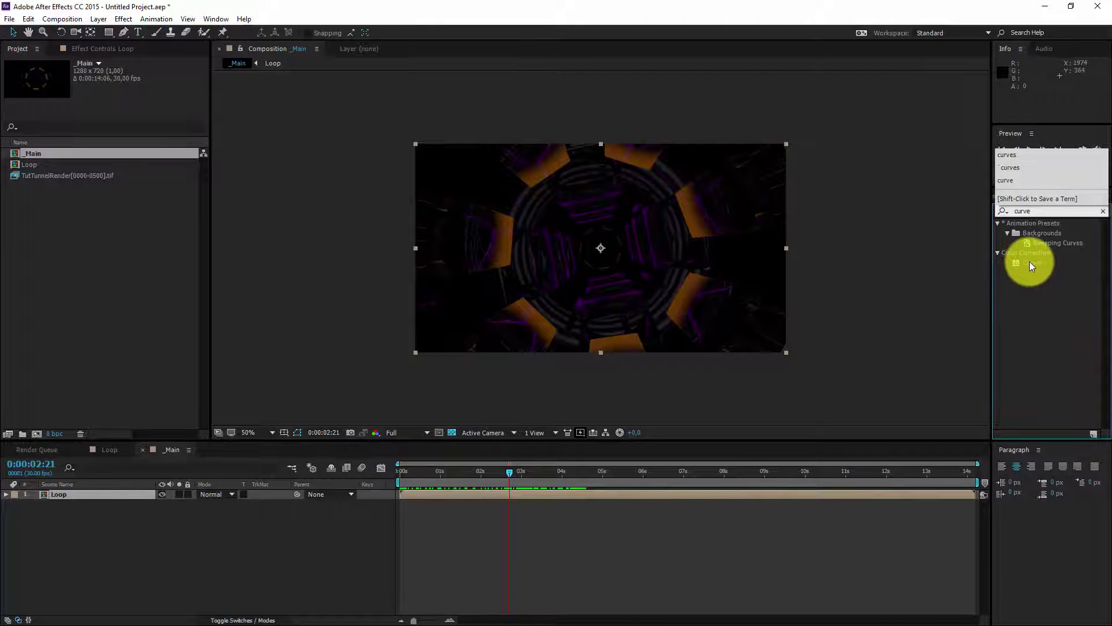
pyautogui.moveTo(1030, 262); pyautogui.dragTo(460, 269)
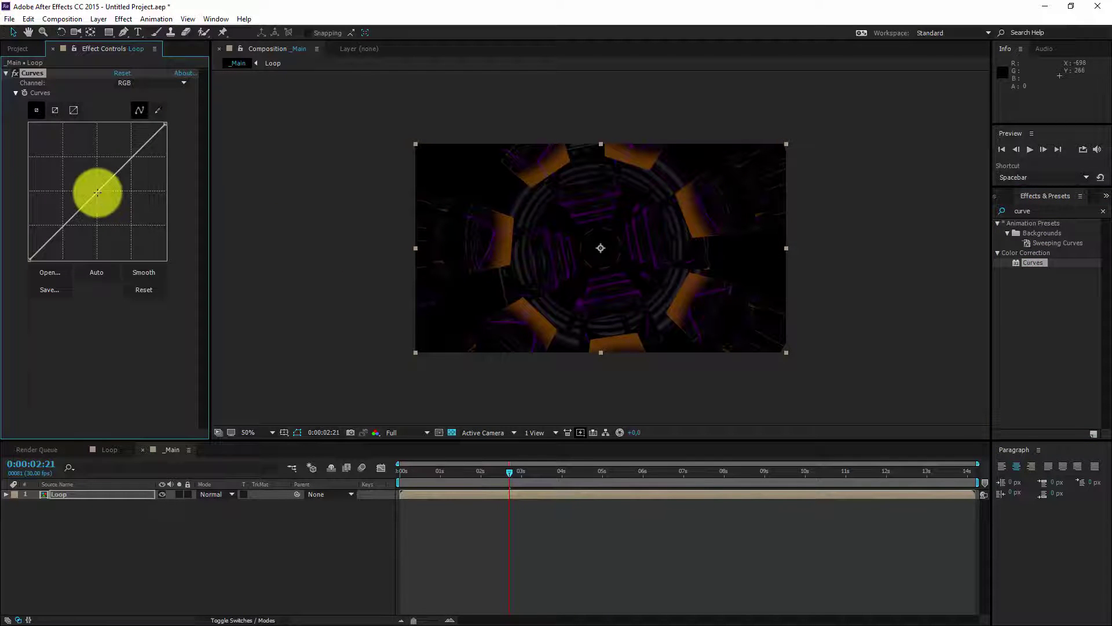
pyautogui.moveTo(97, 192); pyautogui.dragTo(85, 175)
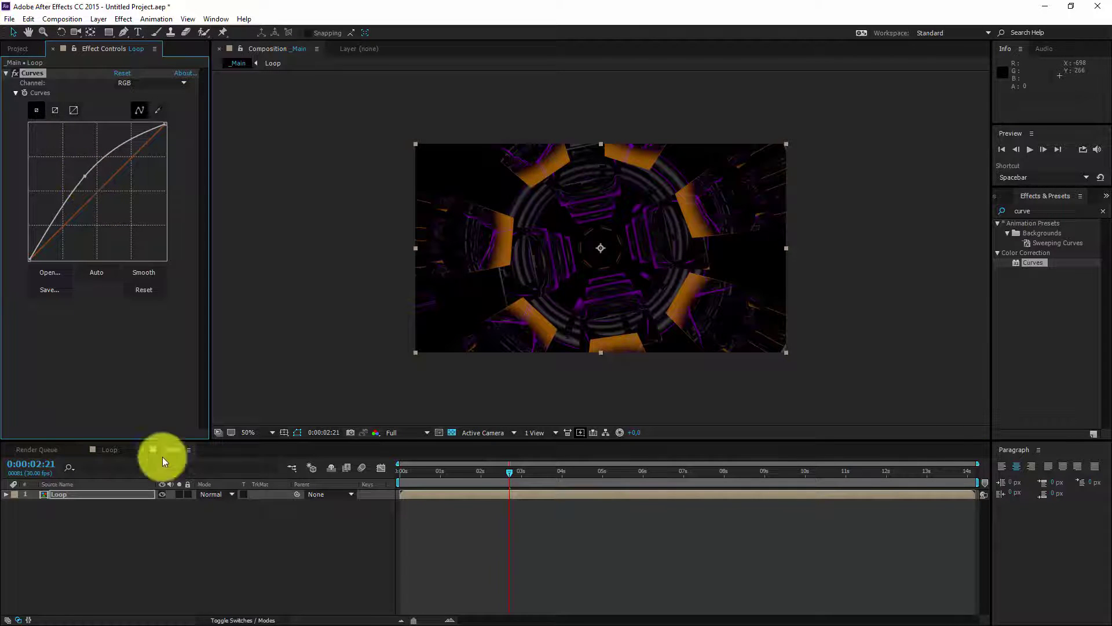
pyautogui.click(7, 74)
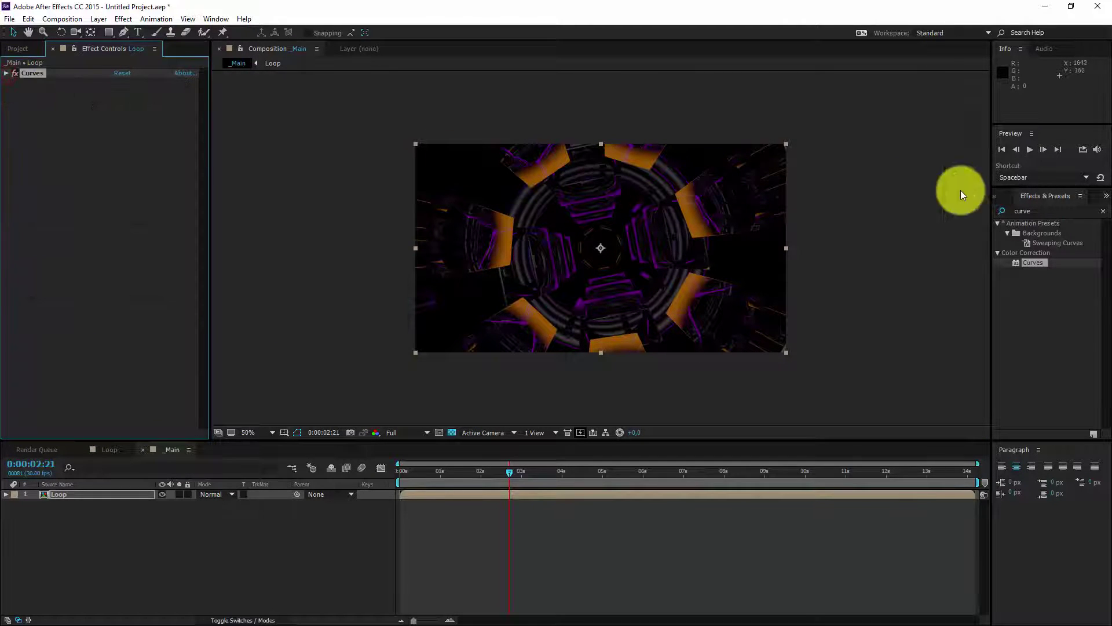
# - Add the Glow effect below Curves on the Loop layer with threshold 11.8%, radius 39 and intensity 1.6
pyautogui.click(1043, 210)
pyautogui.write('glow')
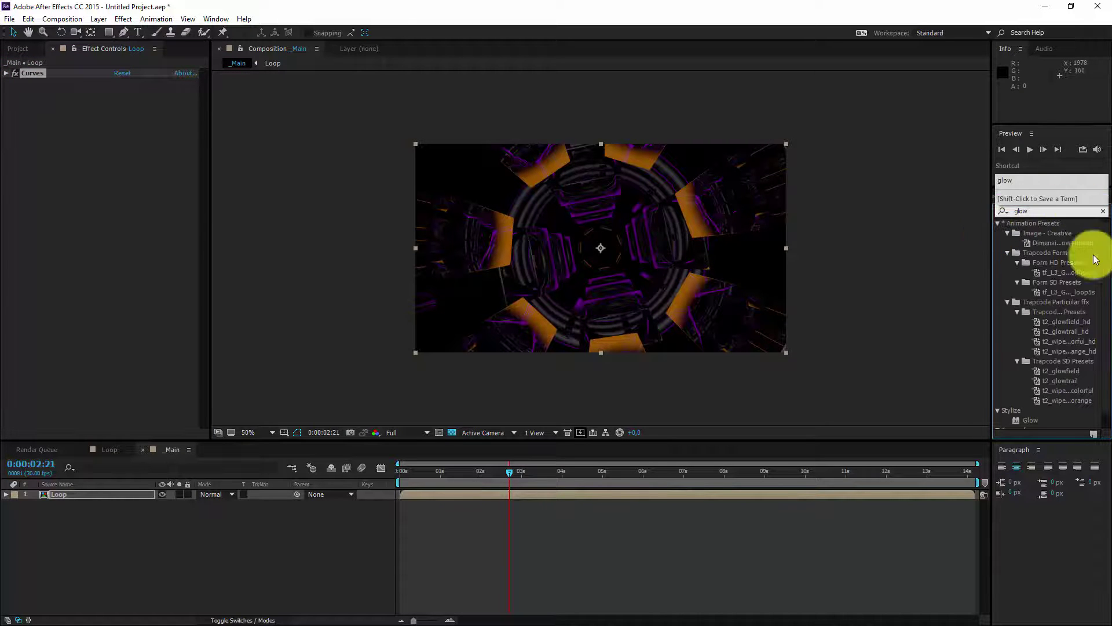
pyautogui.moveTo(1105, 263); pyautogui.dragTo(1105, 296)
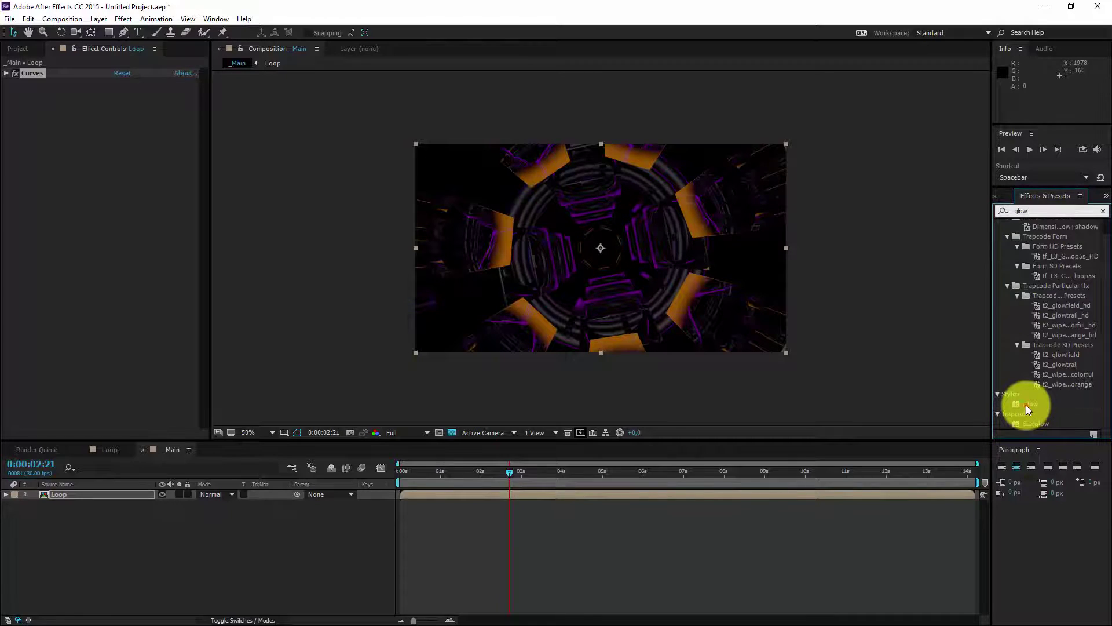
pyautogui.moveTo(1027, 405); pyautogui.dragTo(44, 110)
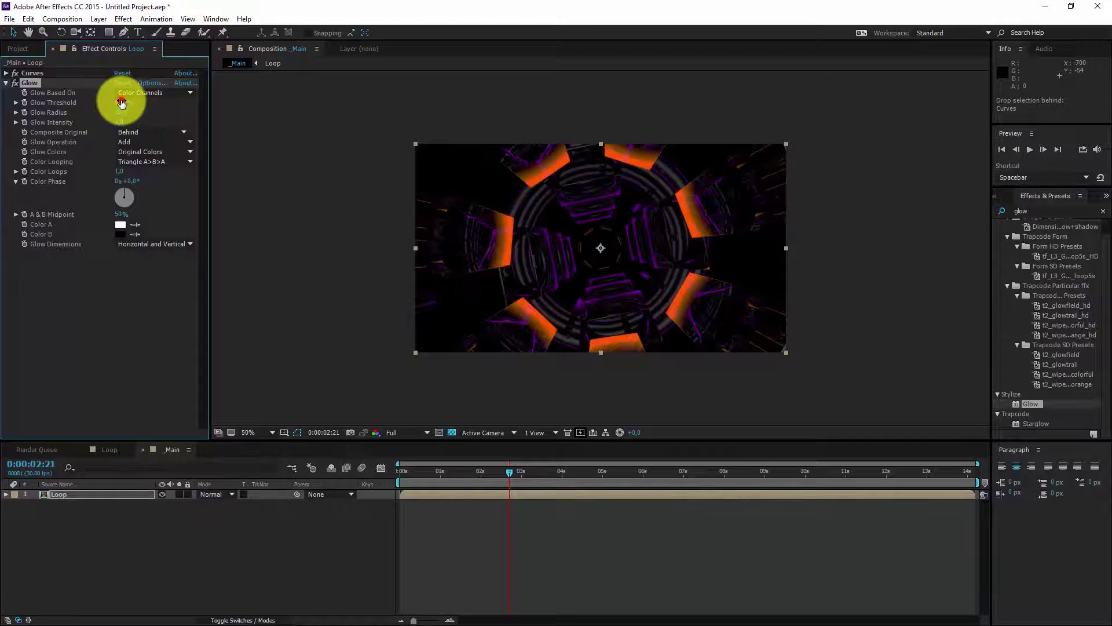
pyautogui.moveTo(122, 103)
pyautogui.mouseDown()
pyautogui.moveTo(34, 91)
pyautogui.moveTo(87, 119)
pyautogui.moveTo(132, 118)
pyautogui.mouseUp()
pyautogui.click(113, 123)
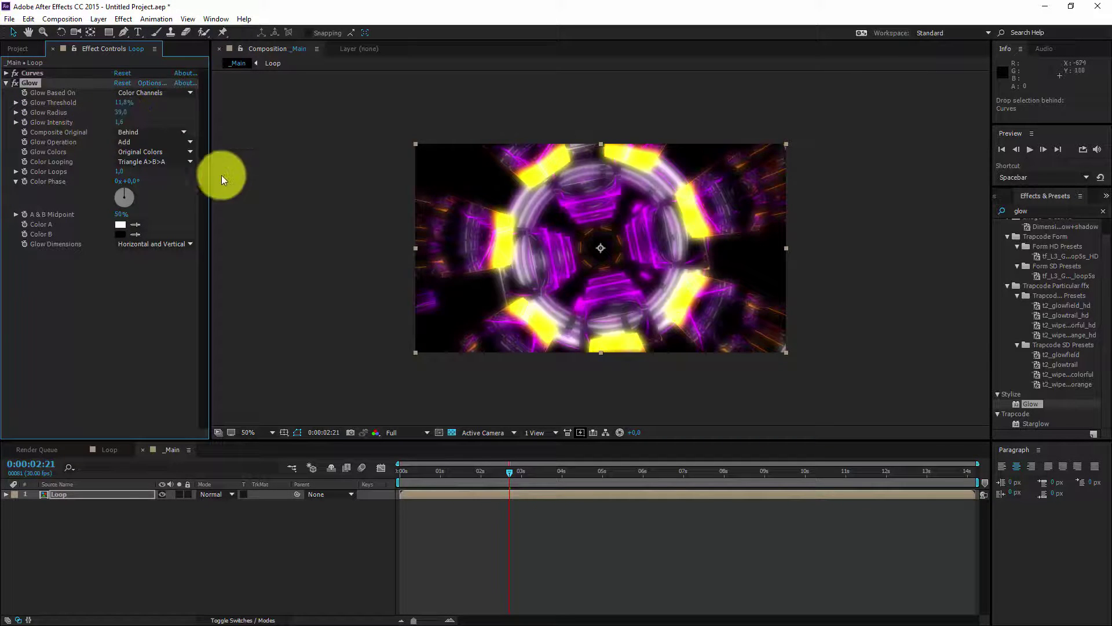
# - Switch the Glow effect on the Loop layer to A & B Colors and set Color A to orange
pyautogui.click(128, 153)
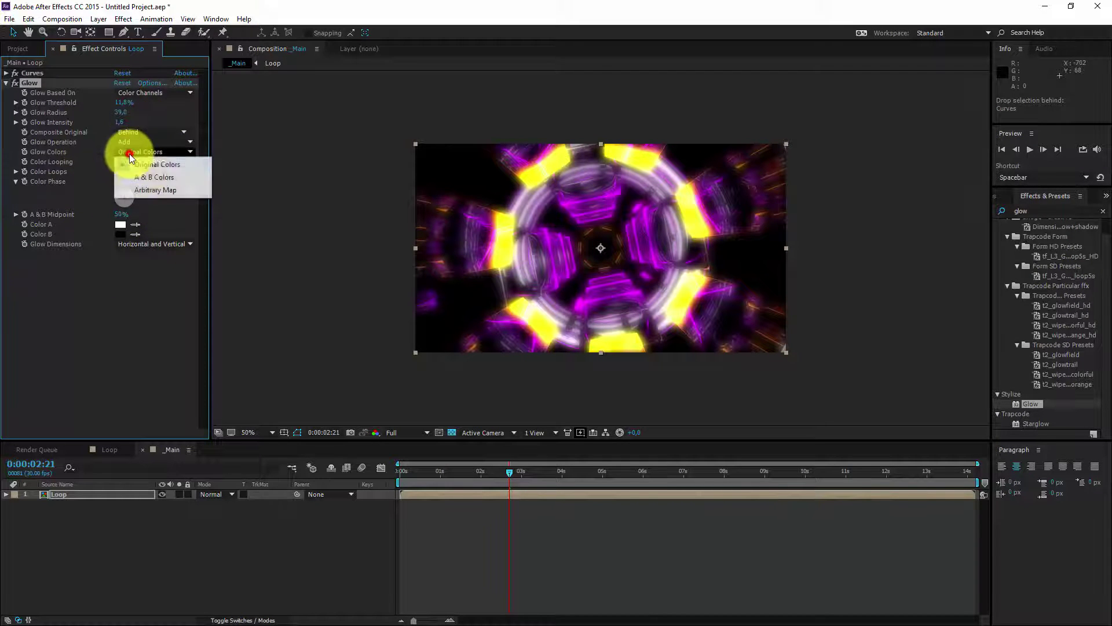
pyautogui.click(156, 178)
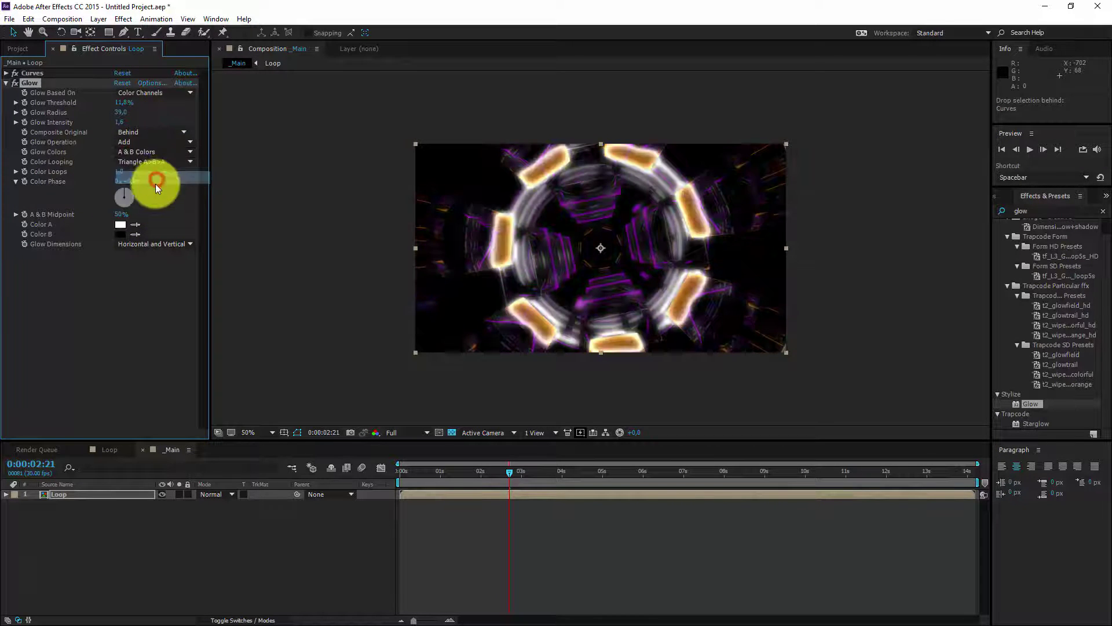
pyautogui.click(120, 225)
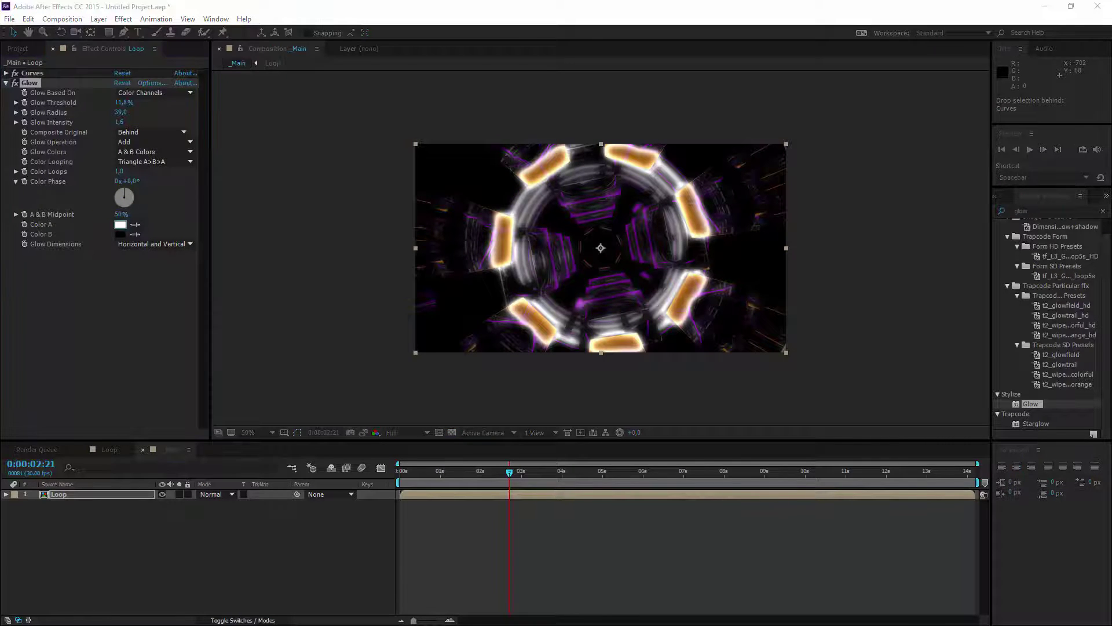
pyautogui.moveTo(336, 214); pyautogui.dragTo(435, 210)
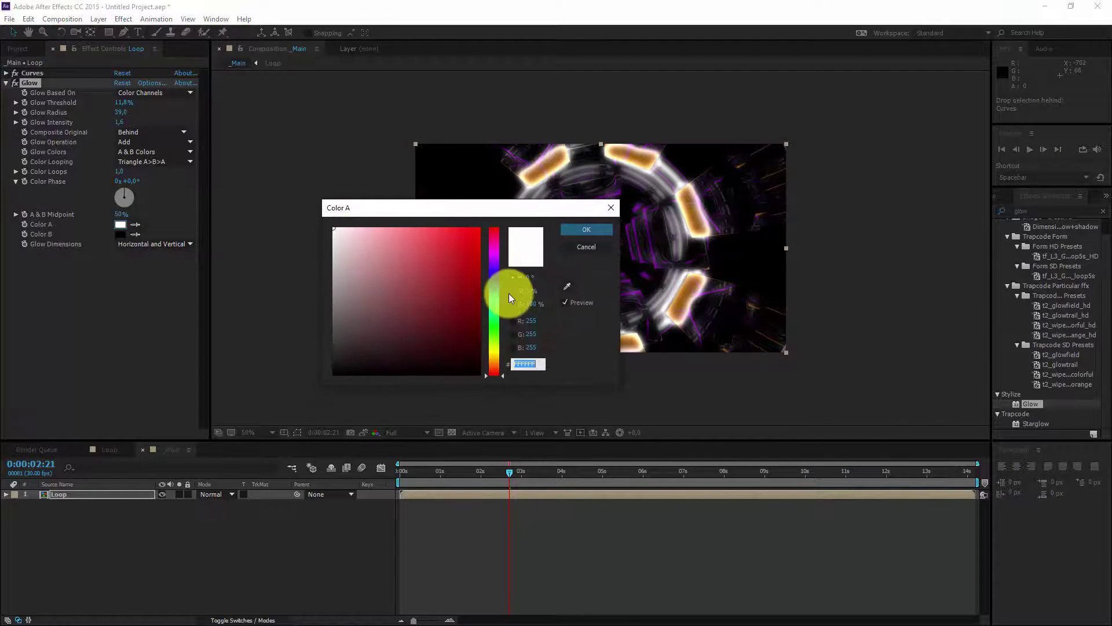
pyautogui.click(495, 361)
pyautogui.click(490, 352)
pyautogui.moveTo(448, 251); pyautogui.dragTo(496, 210)
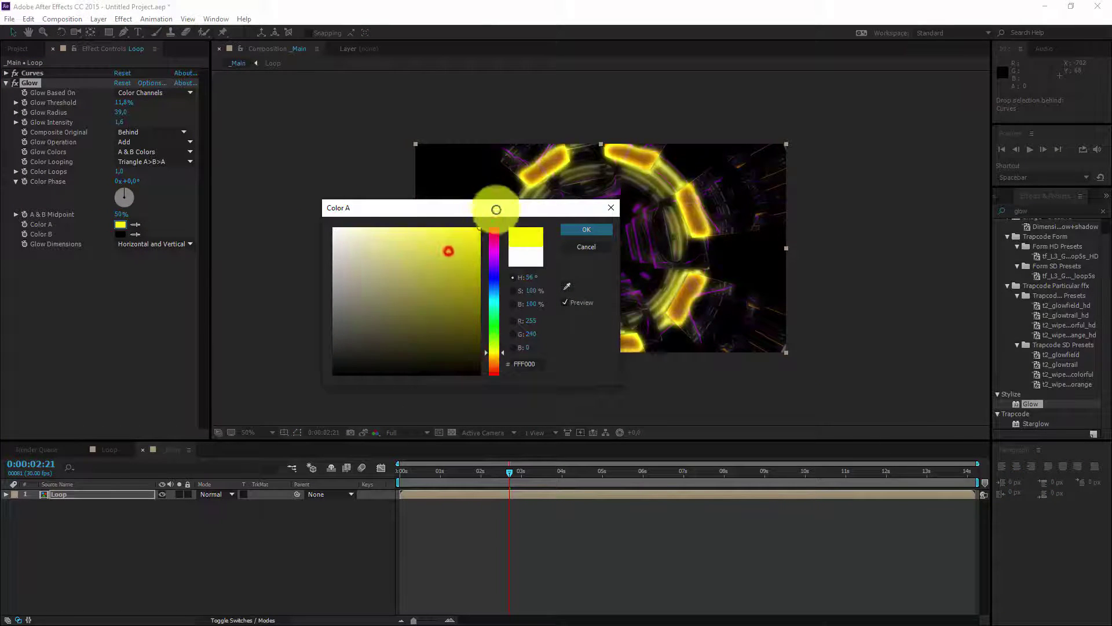
pyautogui.click(492, 359)
pyautogui.click(589, 230)
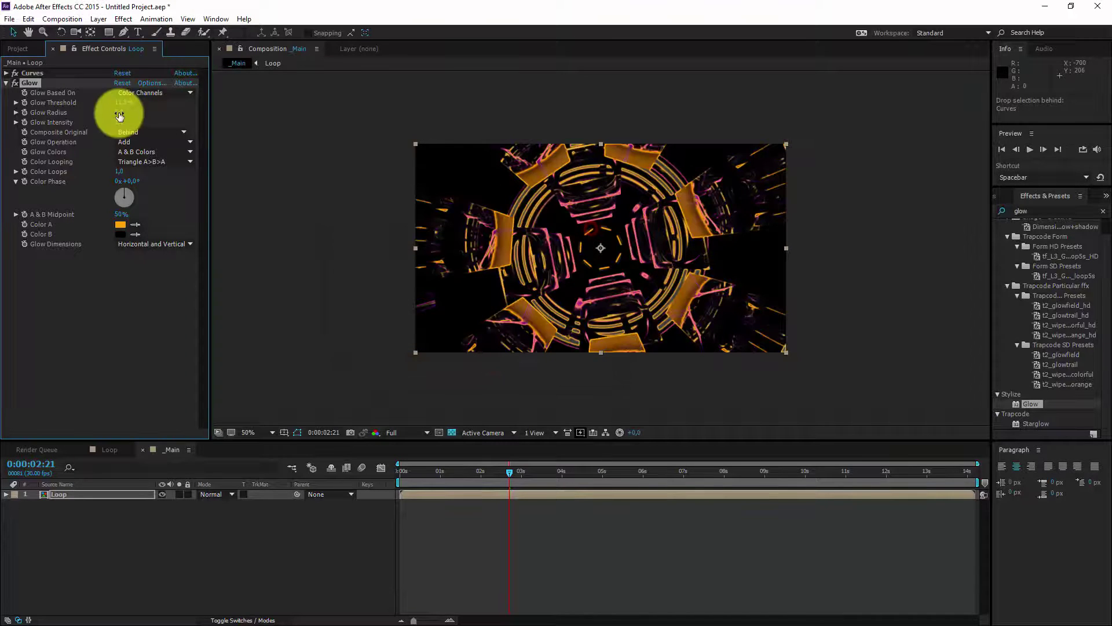
# - Adjust Glow to a threshold of 3.9% and a radius of 43, checking the look at several frames
pyautogui.moveTo(120, 114)
pyautogui.mouseDown()
pyautogui.moveTo(122, 125)
pyautogui.moveTo(117, 114)
pyautogui.mouseUp()
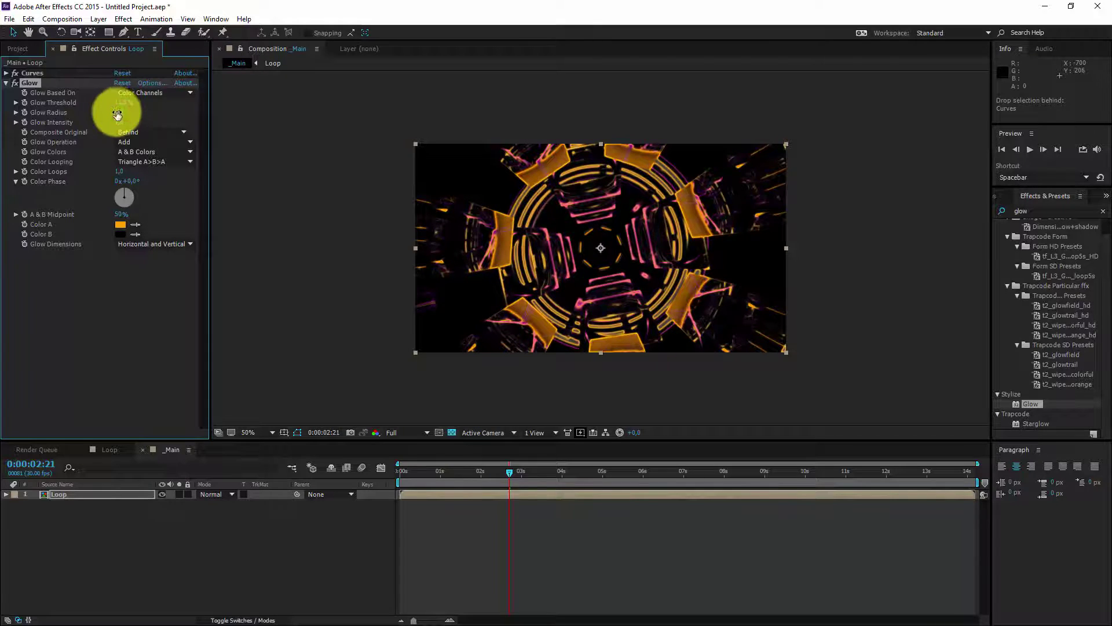
pyautogui.moveTo(513, 468); pyautogui.dragTo(627, 469)
pyautogui.press('.')
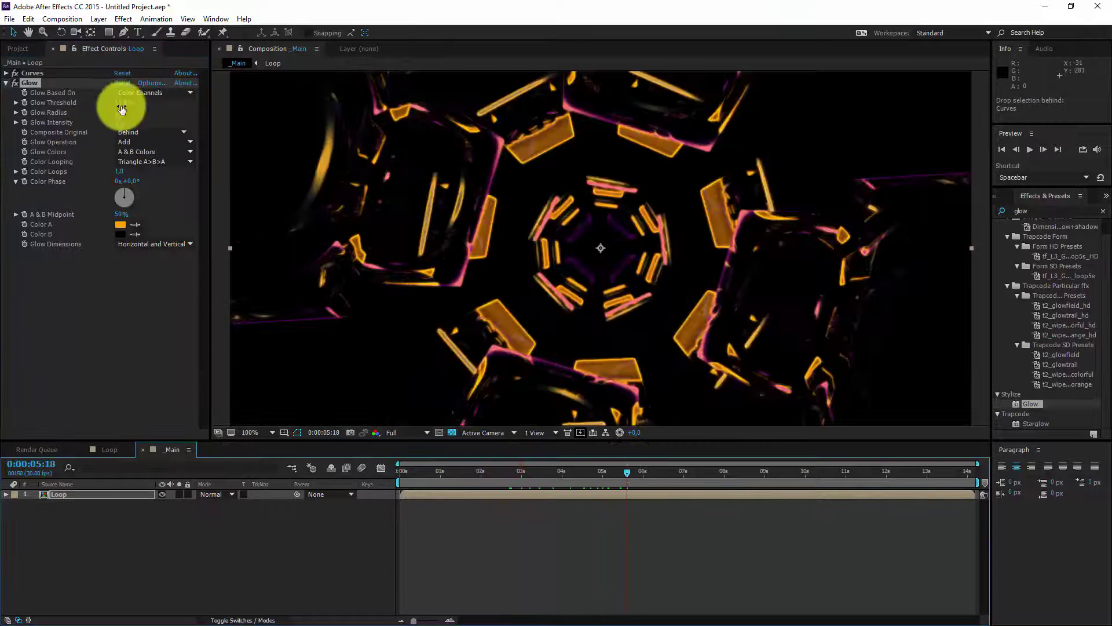
pyautogui.moveTo(118, 102)
pyautogui.mouseDown()
pyautogui.moveTo(89, 105)
pyautogui.moveTo(134, 112)
pyautogui.mouseUp()
pyautogui.scroll(-1, 599, 235)
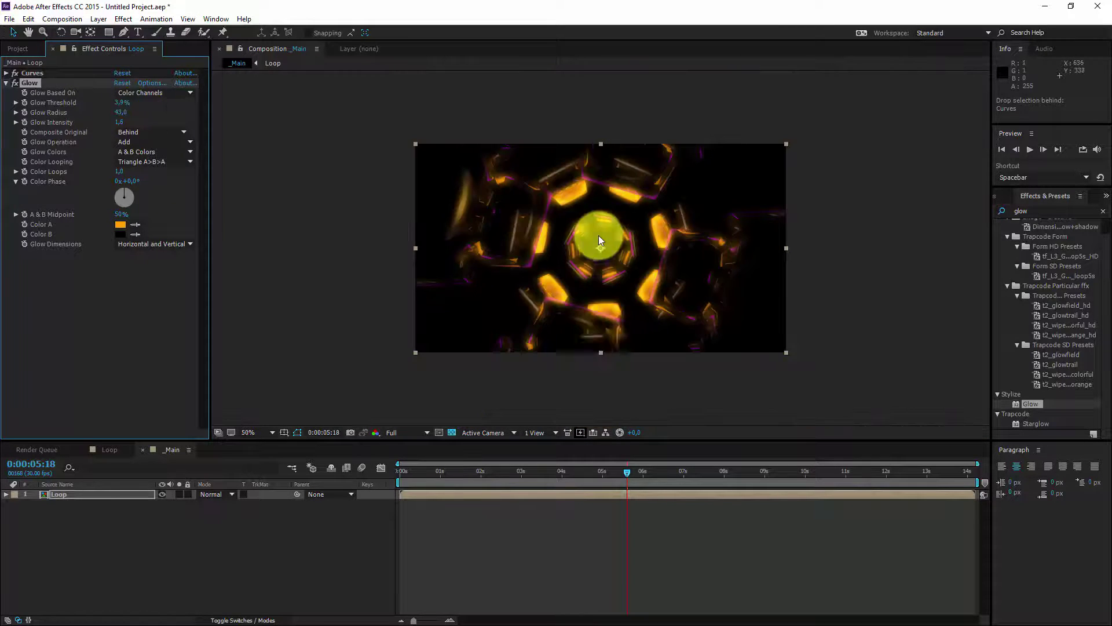
pyautogui.moveTo(593, 470); pyautogui.dragTo(668, 426)
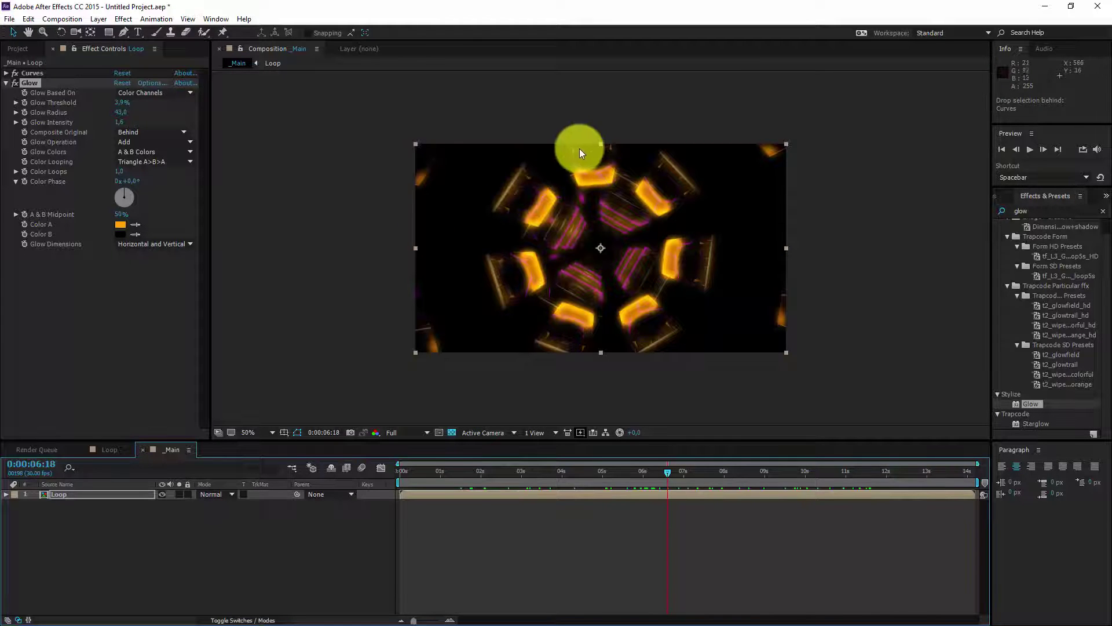
pyautogui.moveTo(674, 482); pyautogui.dragTo(649, 467)
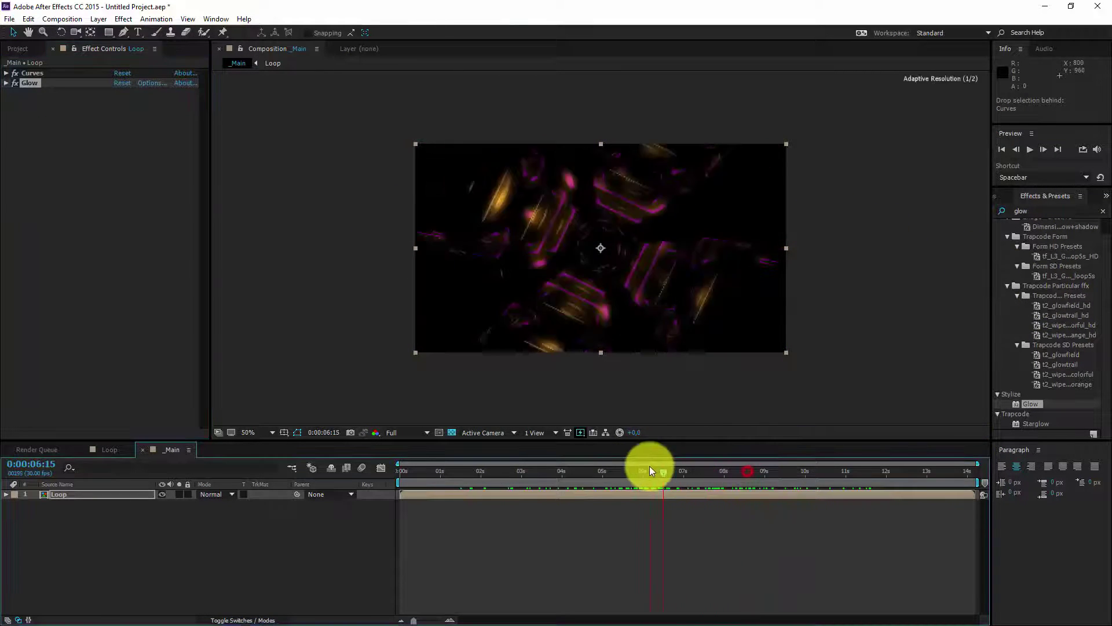
# - Apply the Bulge effect below Glow on the Loop layer with horizontal radius 316, vertical radius 283 and taper radius 75
pyautogui.click(1000, 211)
pyautogui.write('bul')
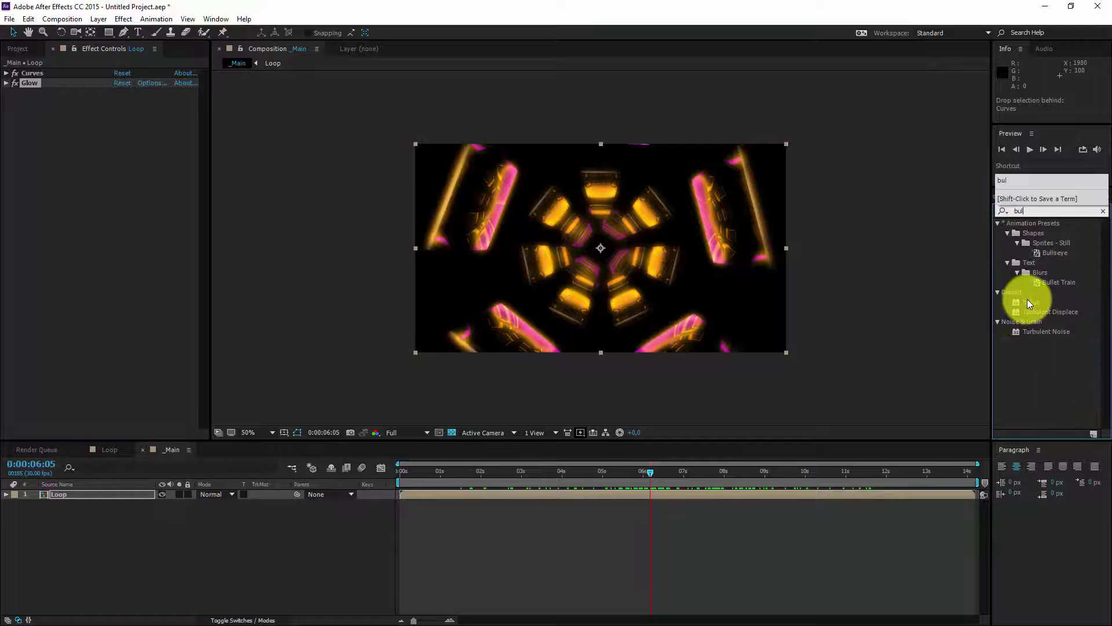
pyautogui.moveTo(1027, 299); pyautogui.dragTo(400, 250)
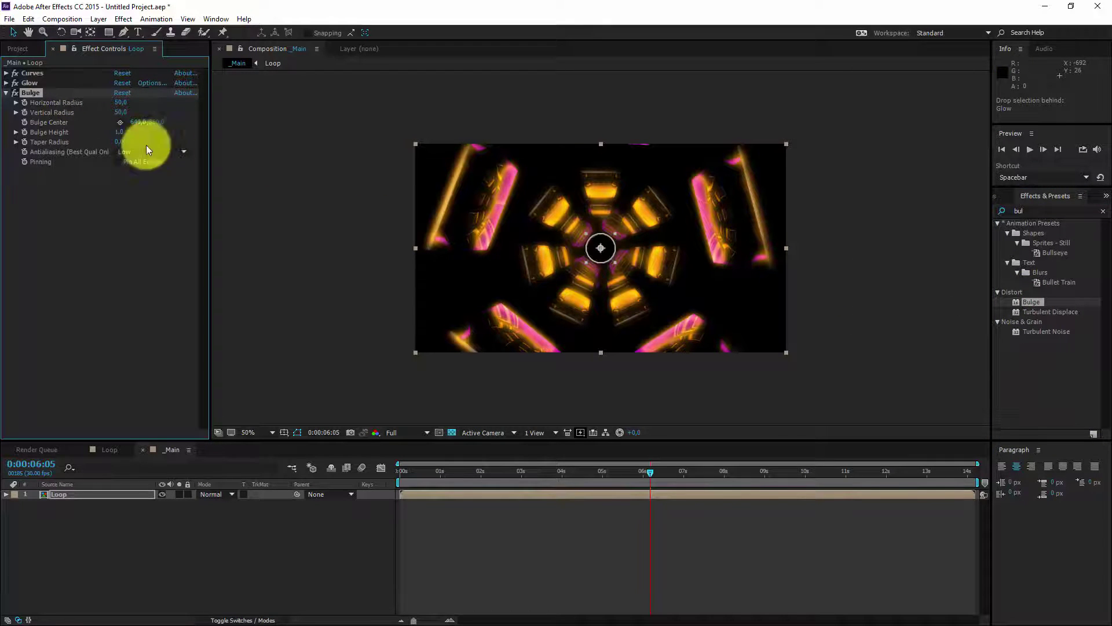
pyautogui.moveTo(121, 102); pyautogui.dragTo(230, 106)
pyautogui.moveTo(121, 111); pyautogui.dragTo(246, 114)
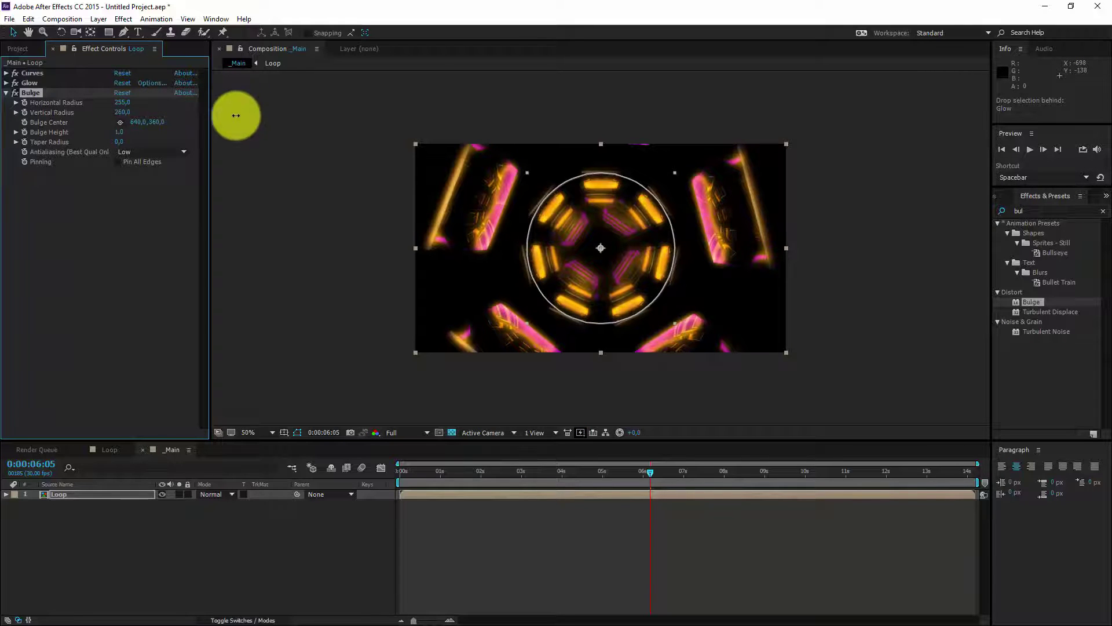
pyautogui.moveTo(120, 113); pyautogui.dragTo(139, 113)
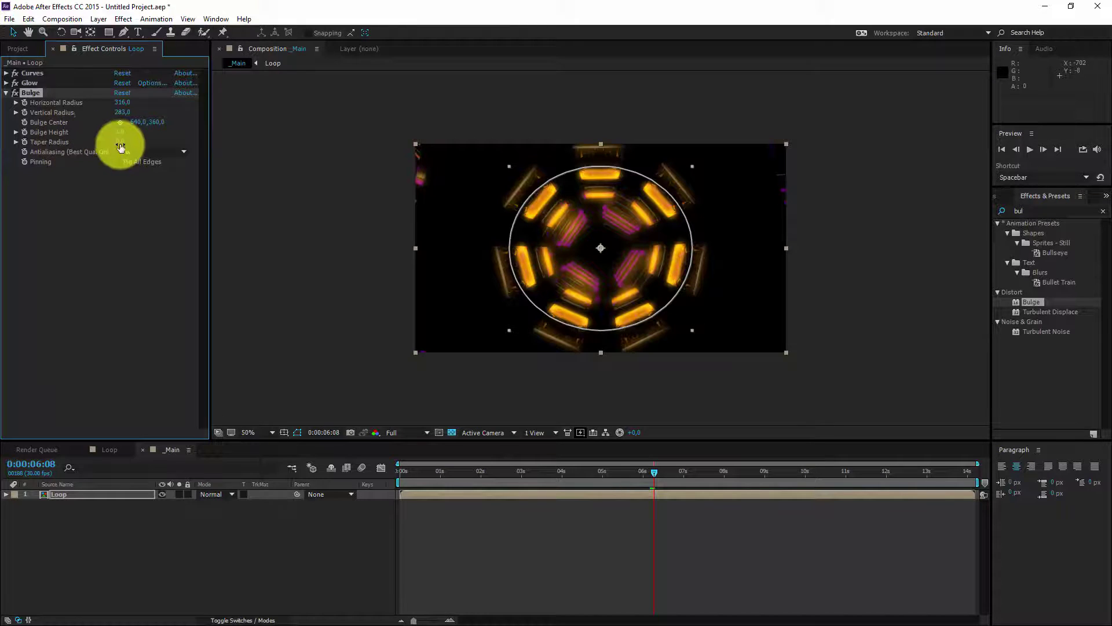
pyautogui.moveTo(119, 143); pyautogui.dragTo(167, 143)
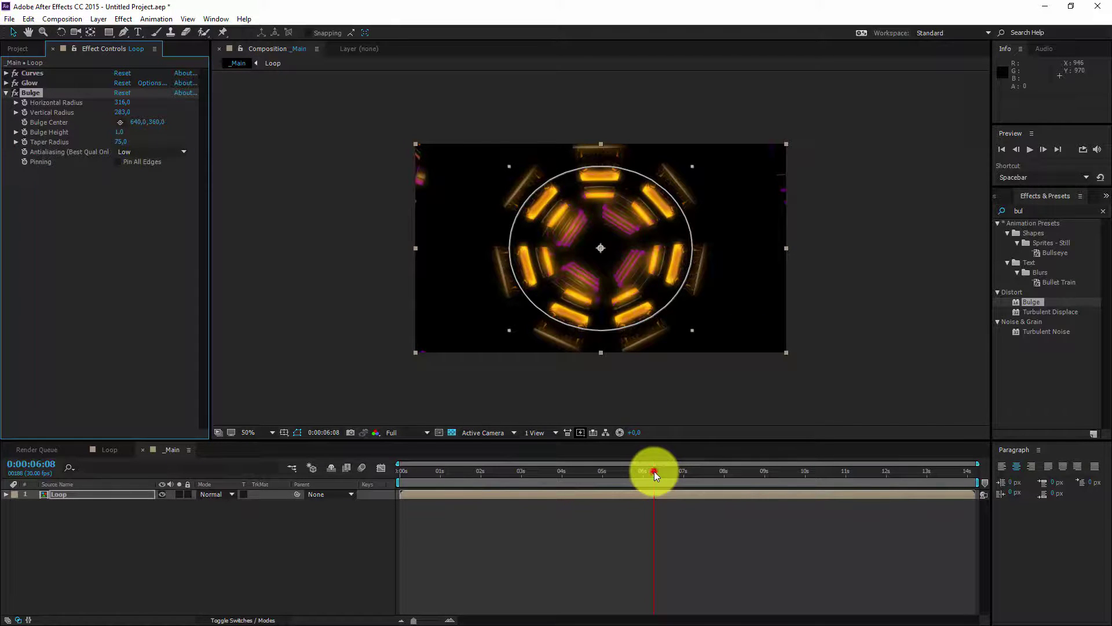
# - Compare the frame at 0:00:06:28 with the Bulge effect off and on, and return to 0:00:06:09
pyautogui.moveTo(655, 471); pyautogui.dragTo(681, 470)
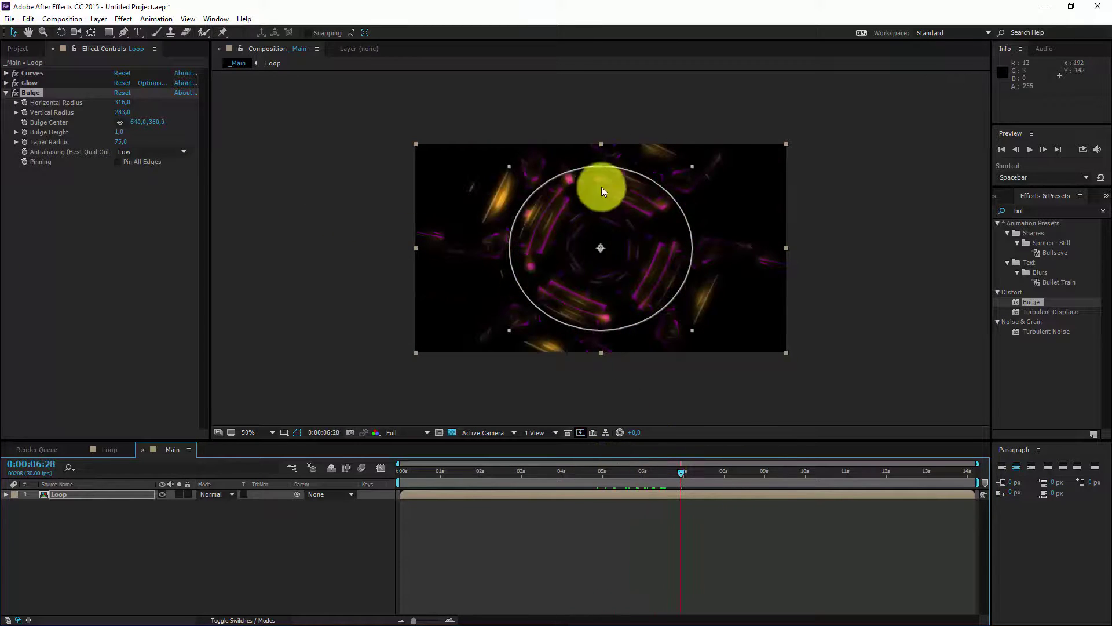
pyautogui.click(16, 91)
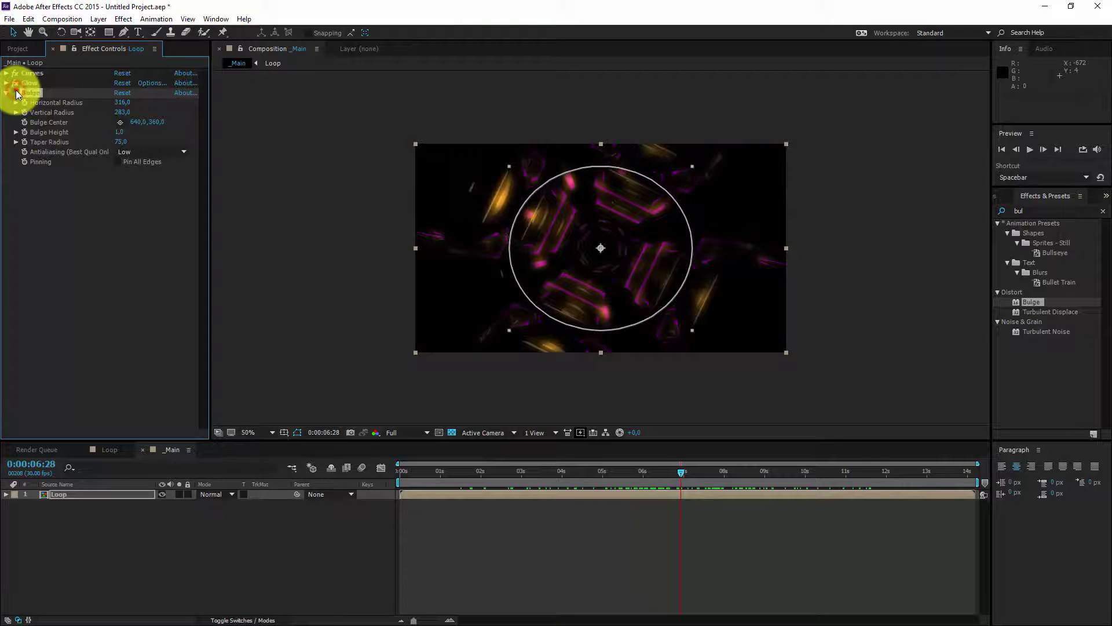
pyautogui.click(16, 91)
pyautogui.click(15, 92)
pyautogui.click(16, 91)
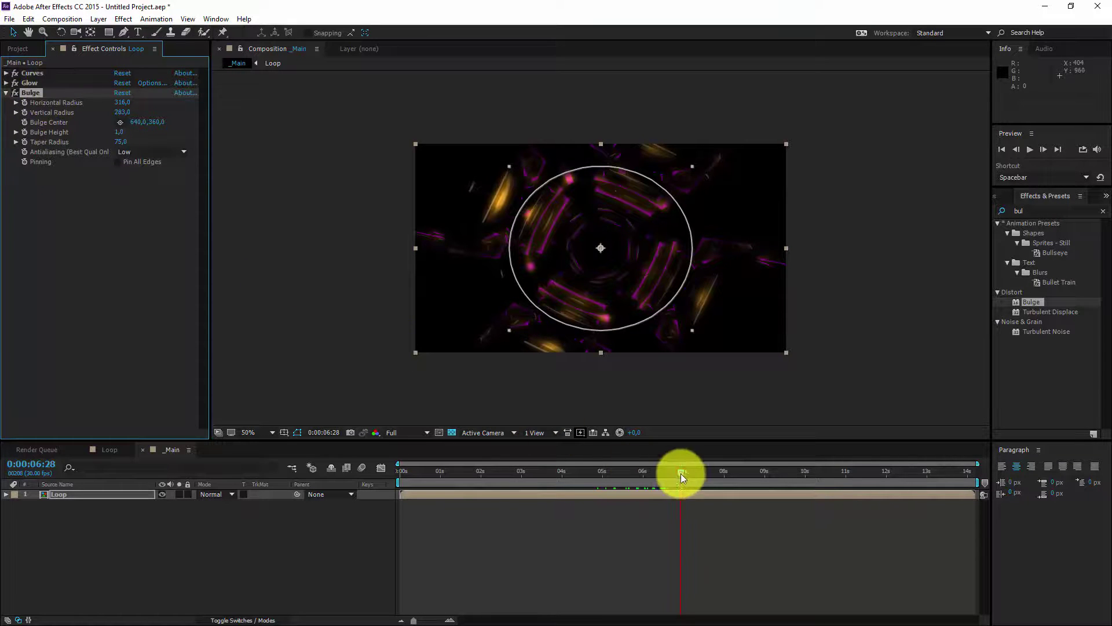
pyautogui.moveTo(680, 473); pyautogui.dragTo(655, 459)
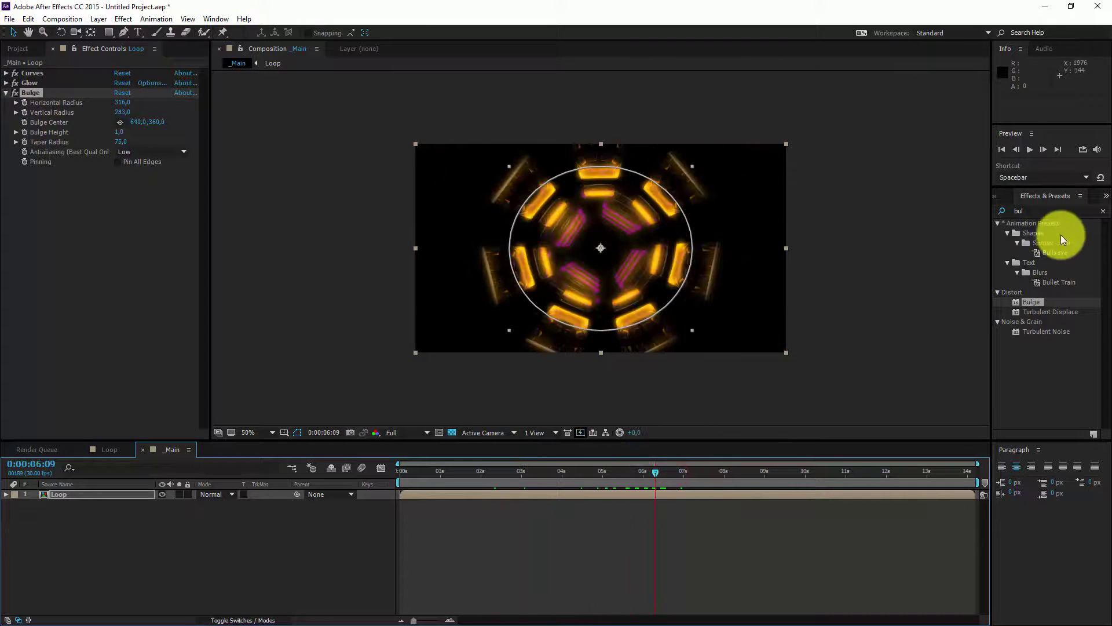
# - Apply the Wave Warp effect below Bulge on the Loop layer and preview it up to 0:00:07:08
pyautogui.click(1020, 211)
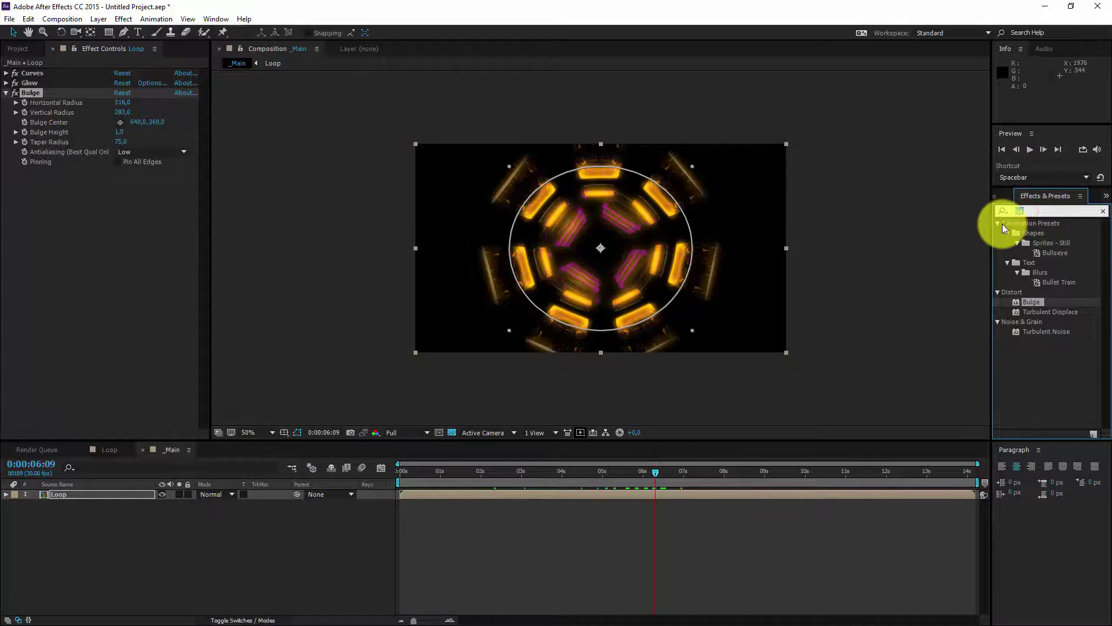
pyautogui.write('wave')
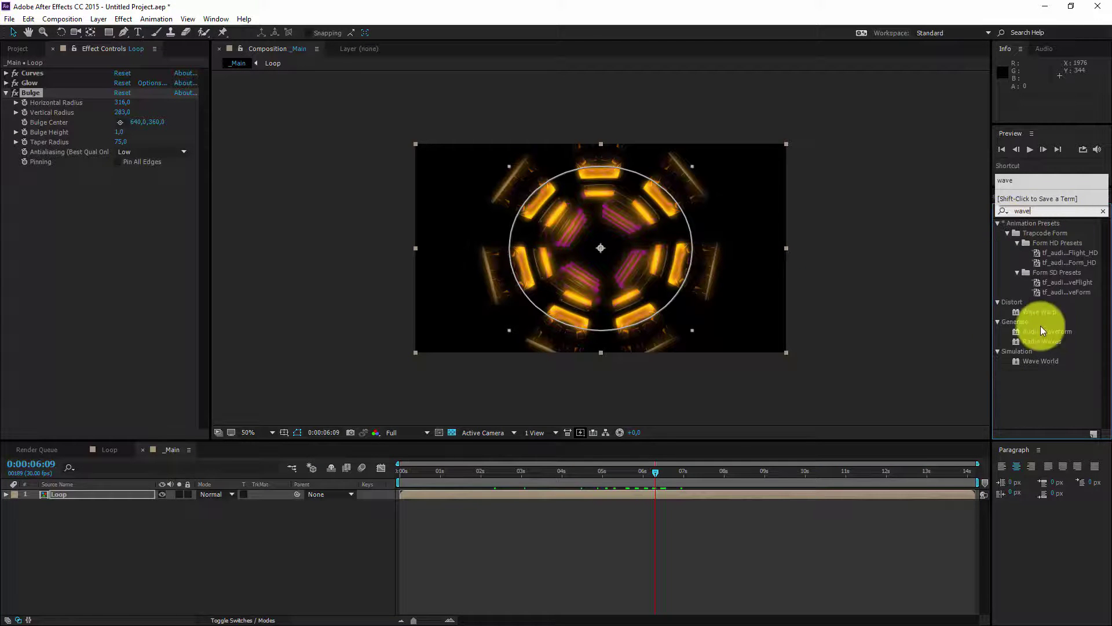
pyautogui.moveTo(1035, 311)
pyautogui.mouseDown()
pyautogui.moveTo(12, 107)
pyautogui.moveTo(64, 175)
pyautogui.mouseUp()
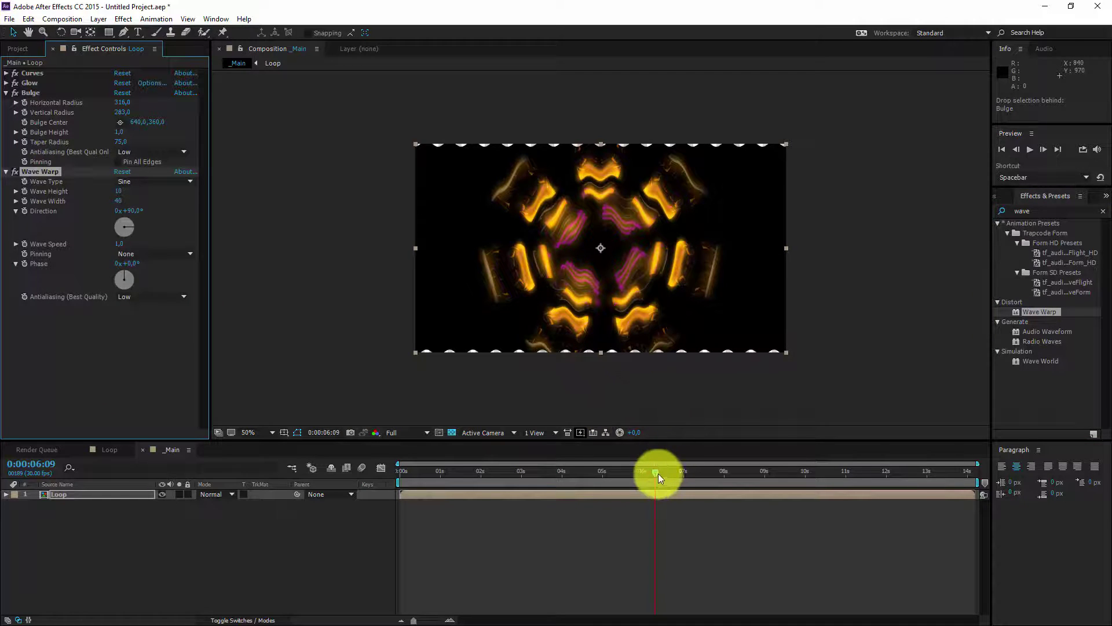
pyautogui.moveTo(655, 470); pyautogui.dragTo(693, 468)
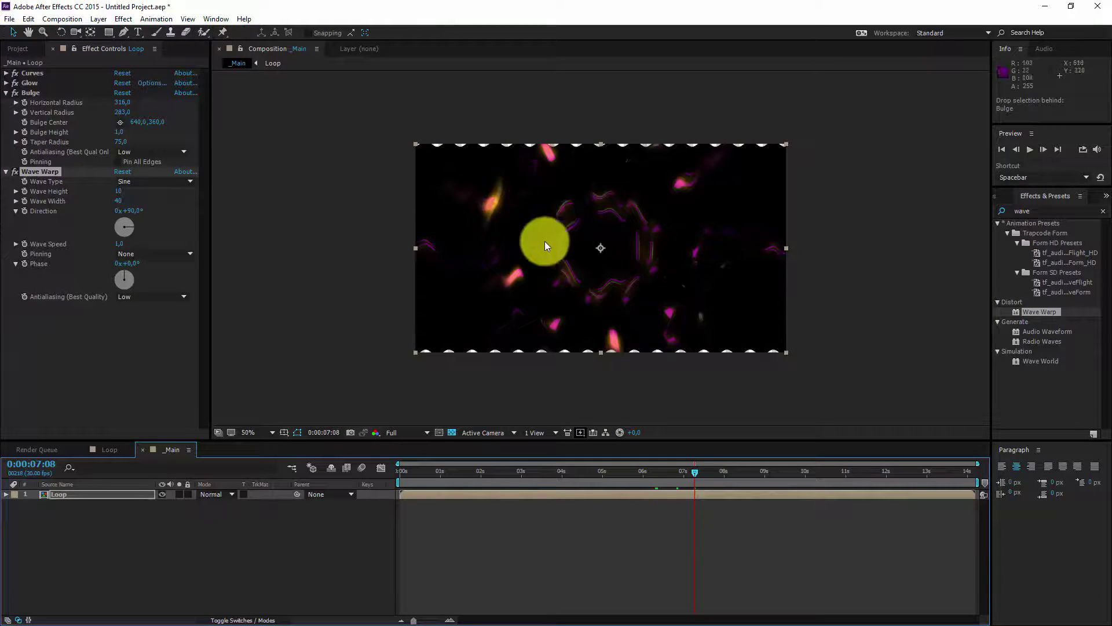
# - Set the Wave Warp height to -4 and the wave width to 126, and preview the distortion at 0:00:07:13
pyautogui.click(186, 227)
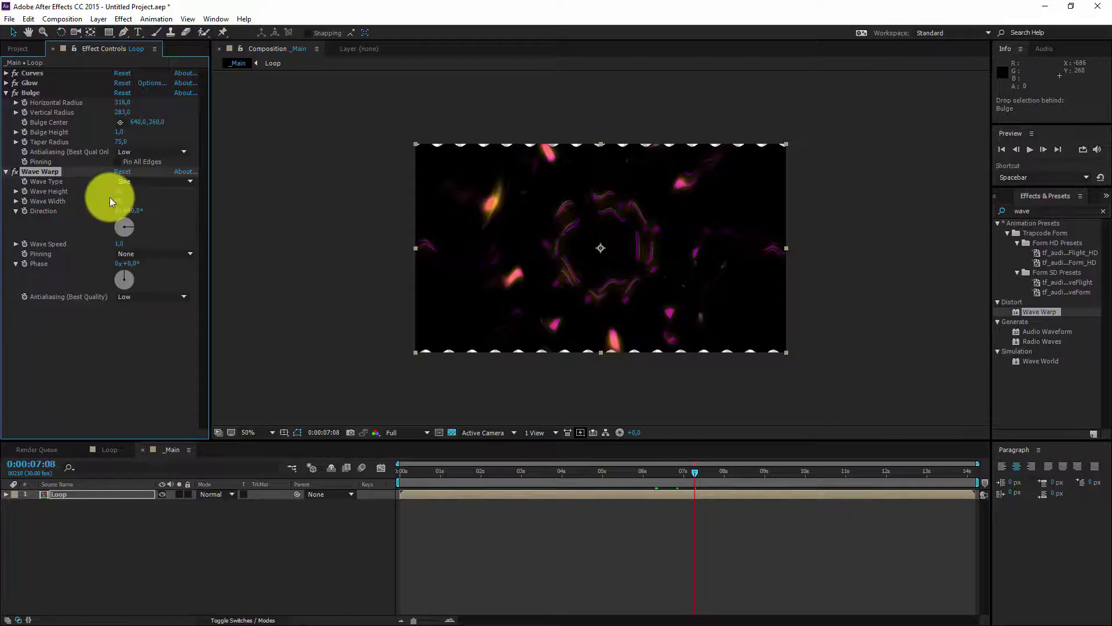
pyautogui.moveTo(112, 197); pyautogui.dragTo(609, 198)
pyautogui.moveTo(663, 470); pyautogui.dragTo(627, 463)
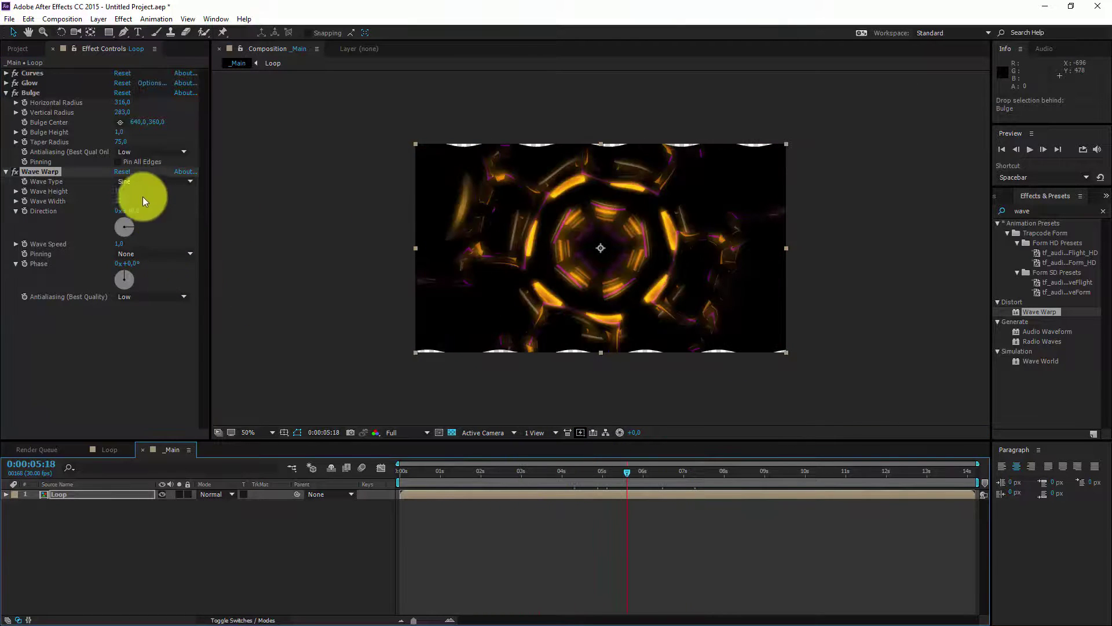
pyautogui.moveTo(120, 191)
pyautogui.mouseDown()
pyautogui.moveTo(95, 192)
pyautogui.moveTo(120, 193)
pyautogui.mouseUp()
pyautogui.moveTo(597, 464); pyautogui.dragTo(700, 475)
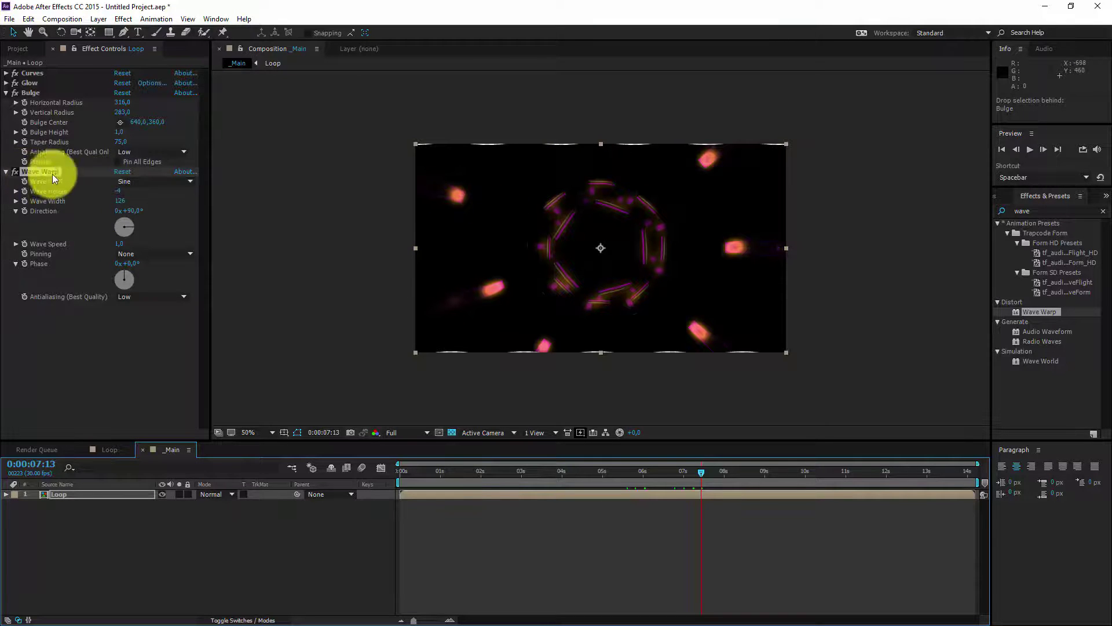
# - Create a new adjustment layer above the Loop layer in the _Main composition
pyautogui.rightClick(232, 516)
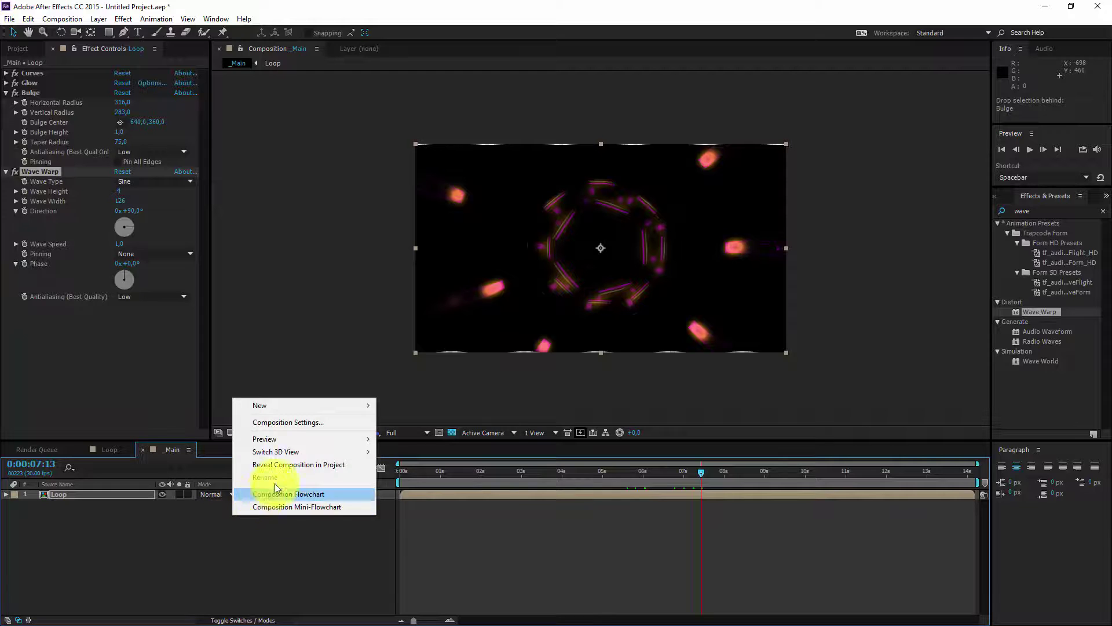
pyautogui.moveTo(293, 407)
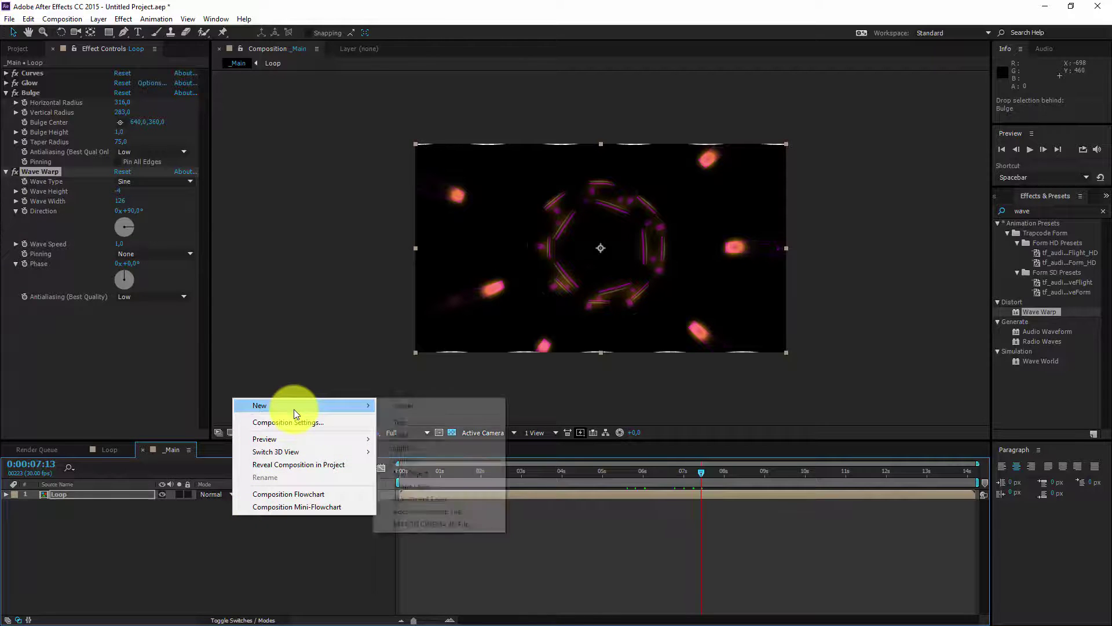
pyautogui.click(436, 502)
# - Copy the Wave Warp effect from the Loop layer and paste it onto Adjustment Layer 1
pyautogui.click(72, 504)
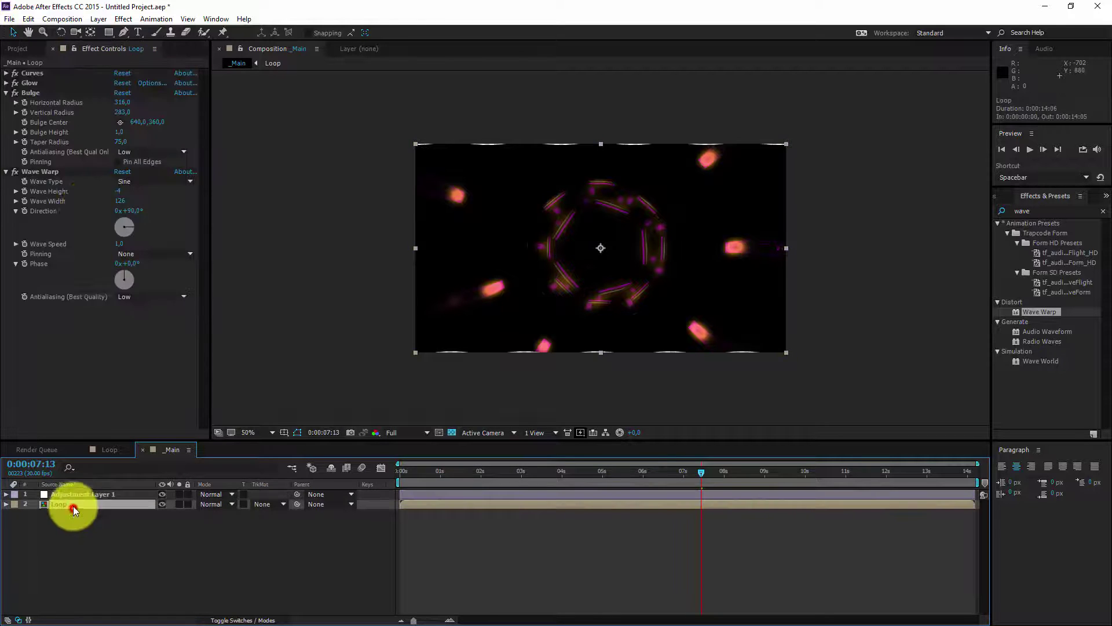
pyautogui.click(32, 171)
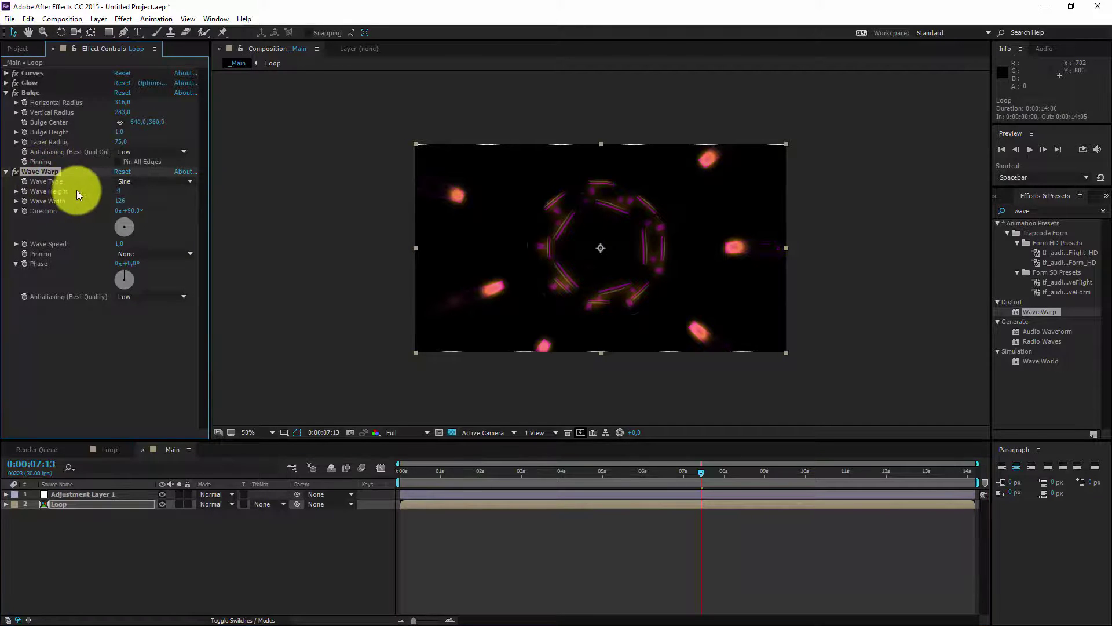
pyautogui.click(86, 488)
pyautogui.click(85, 493)
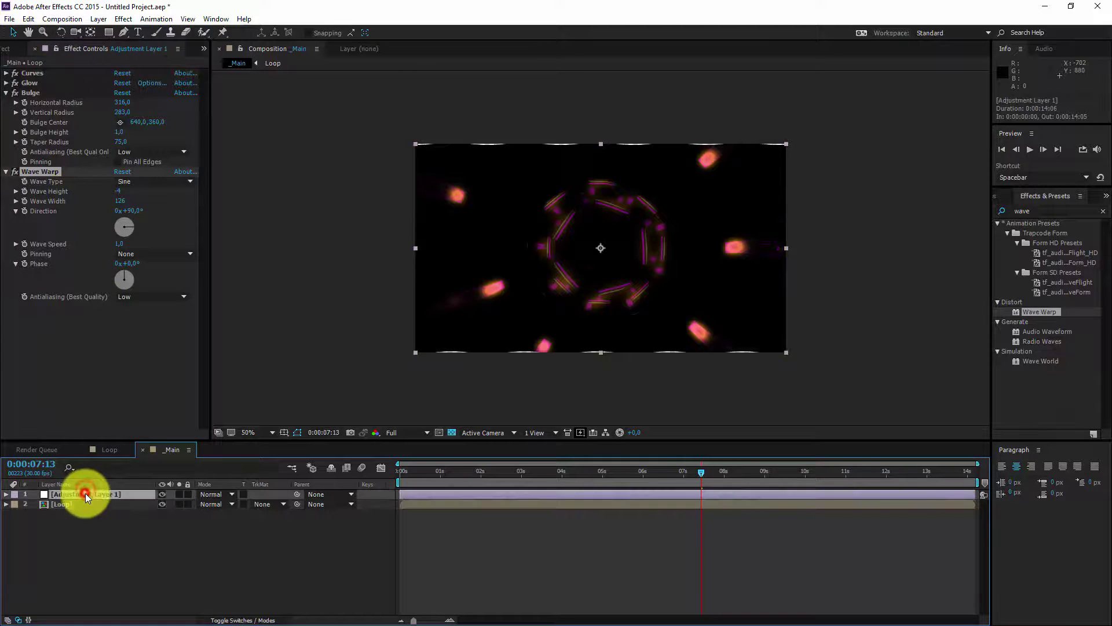
pyautogui.click(89, 259)
pyautogui.hotkey('ctrl', 'v')
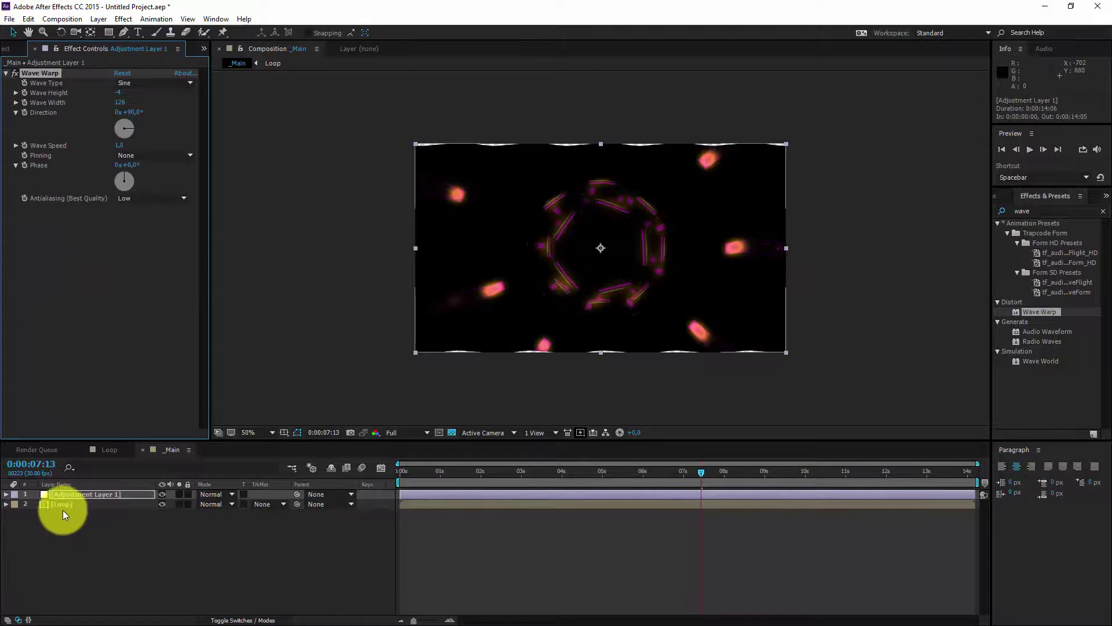
# - Remove the Wave Warp effect from the Loop layer, leaving only the copy on Adjustment Layer 1
pyautogui.click(65, 505)
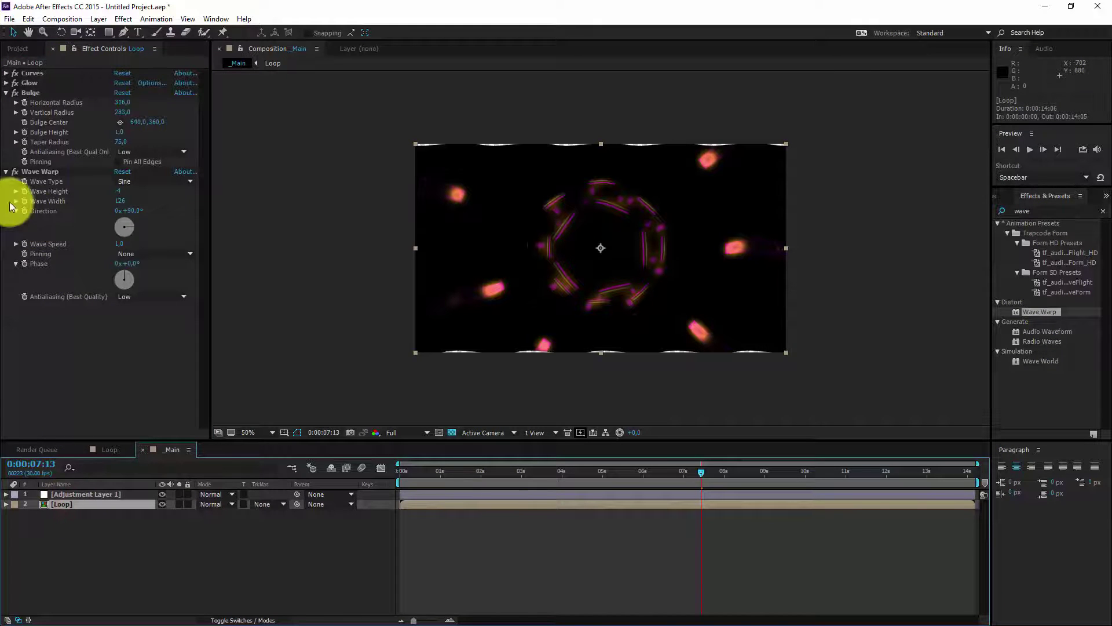
pyautogui.click(43, 171)
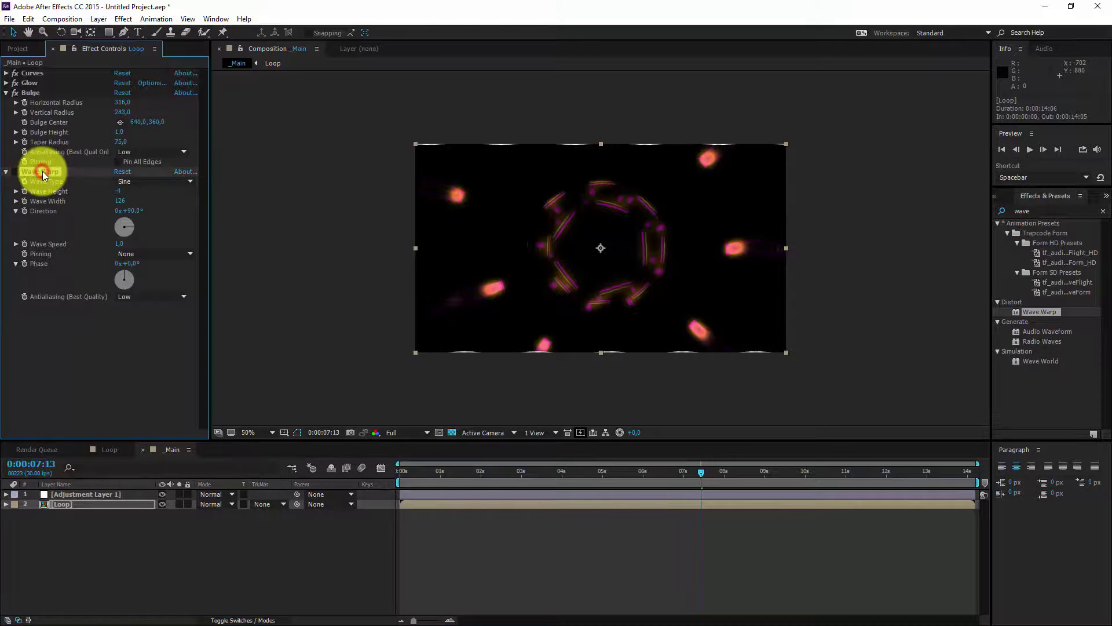
pyautogui.moveTo(38, 172); pyautogui.dragTo(96, 495)
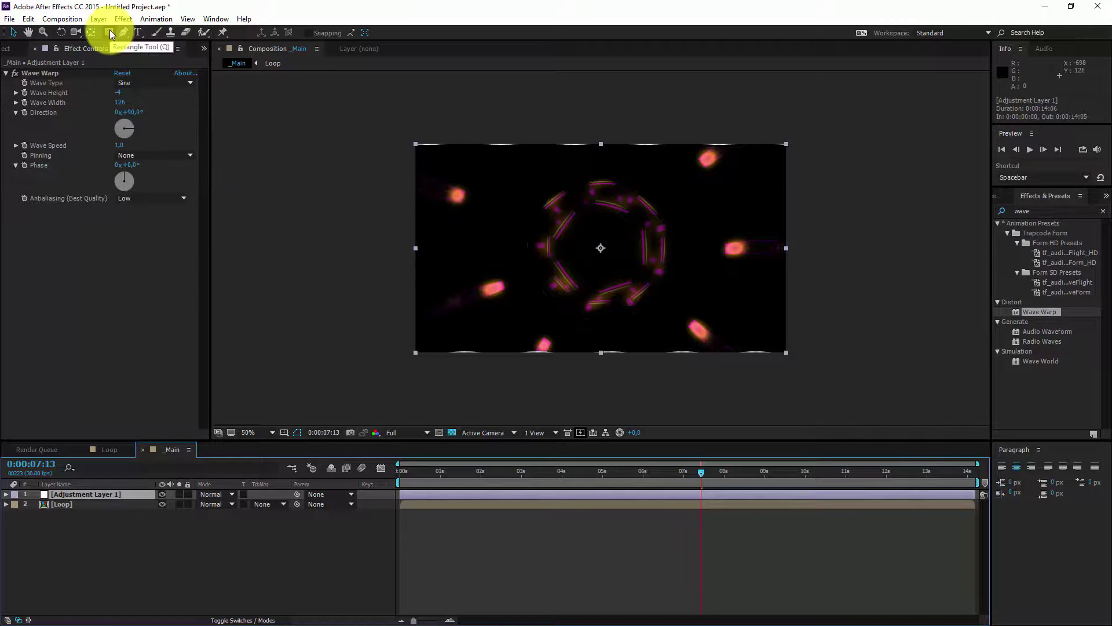
# - Add an elliptical mask to Adjustment Layer 1 that spans the full composition frame
pyautogui.moveTo(112, 29); pyautogui.dragTo(162, 54)
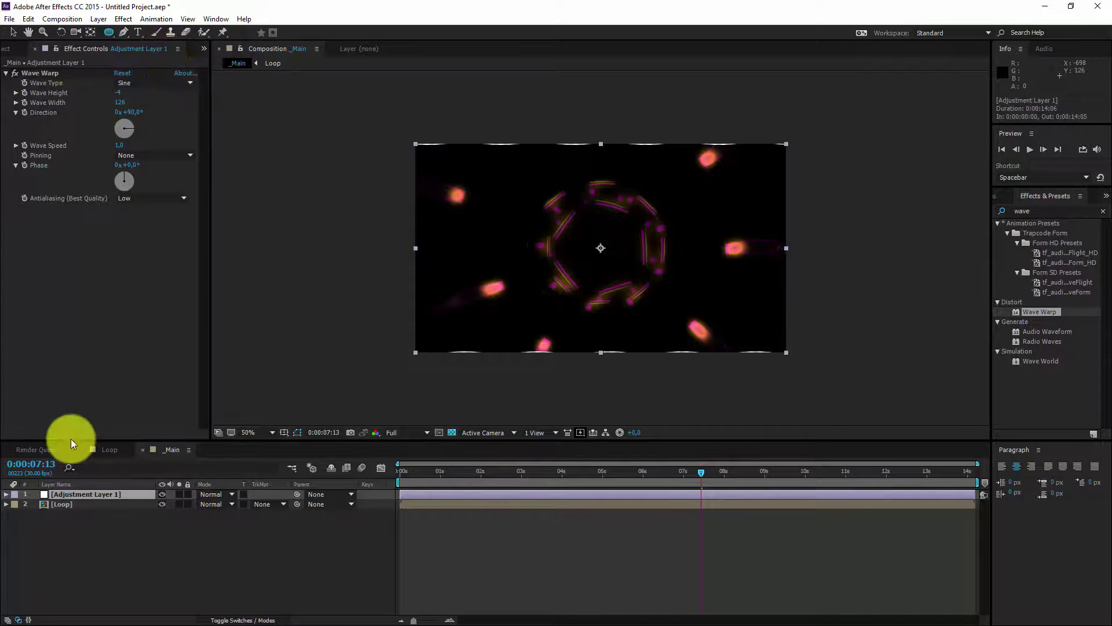
pyautogui.click(99, 492)
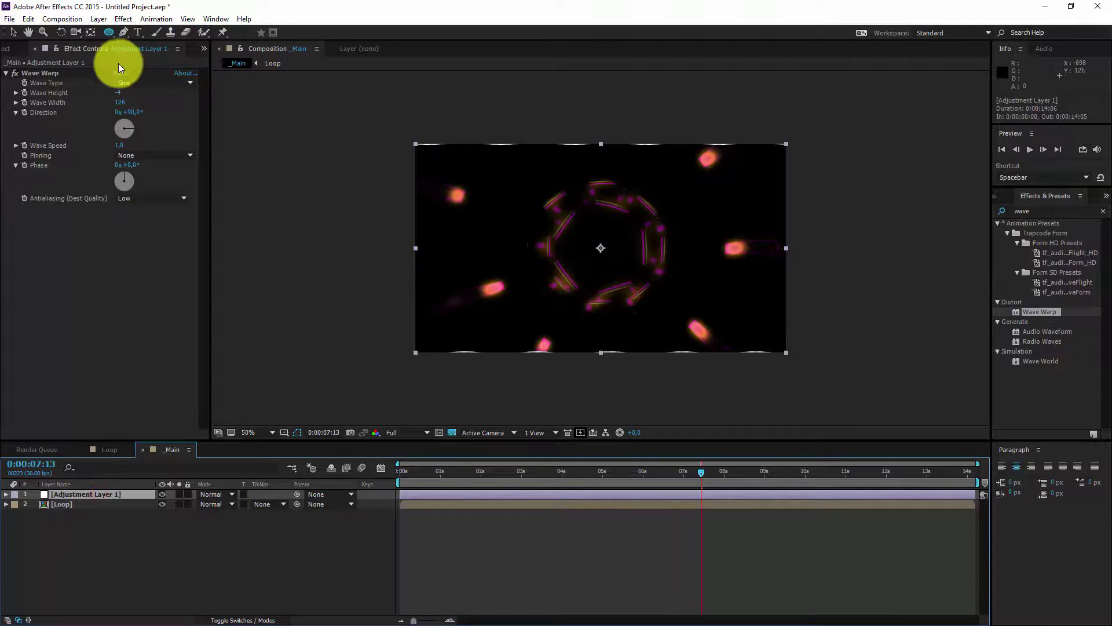
pyautogui.doubleClick(110, 32)
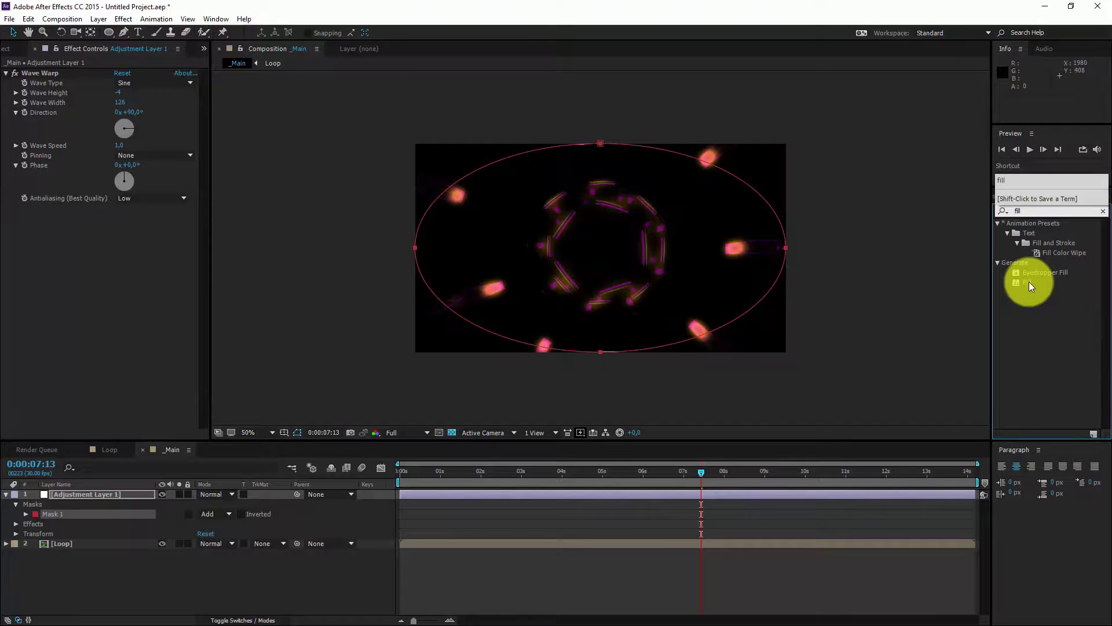
# - Apply a red Fill to Adjustment Layer 1 as a mask guide, and set Mask 1's expansion to -64 and feather to 104 pixels
pyautogui.moveTo(1029, 281); pyautogui.dragTo(89, 218)
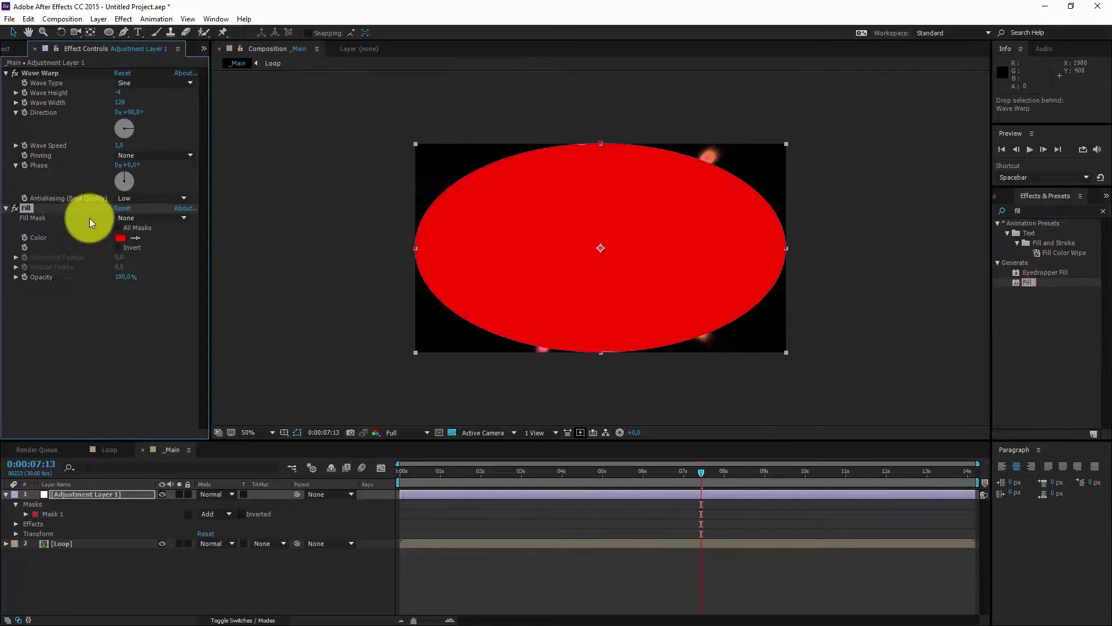
pyautogui.click(26, 513)
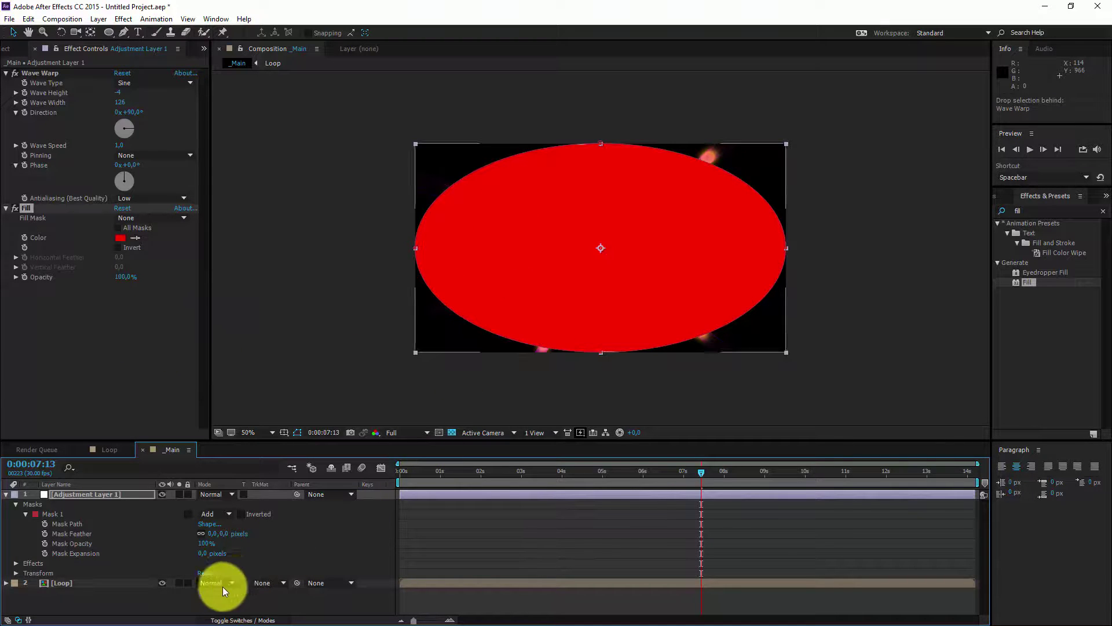
pyautogui.moveTo(204, 551); pyautogui.dragTo(237, 533)
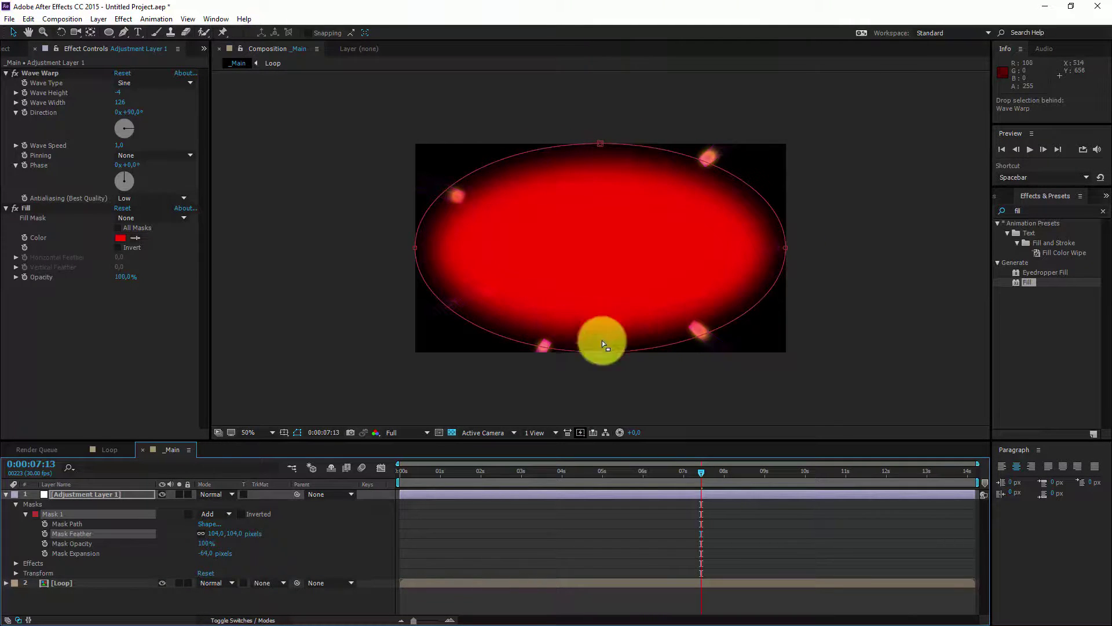
# - Turn off the Fill effect on Adjustment Layer 1 and preview the masked distortion at 0:00:06:05 and 0:00:10:20
pyautogui.click(16, 208)
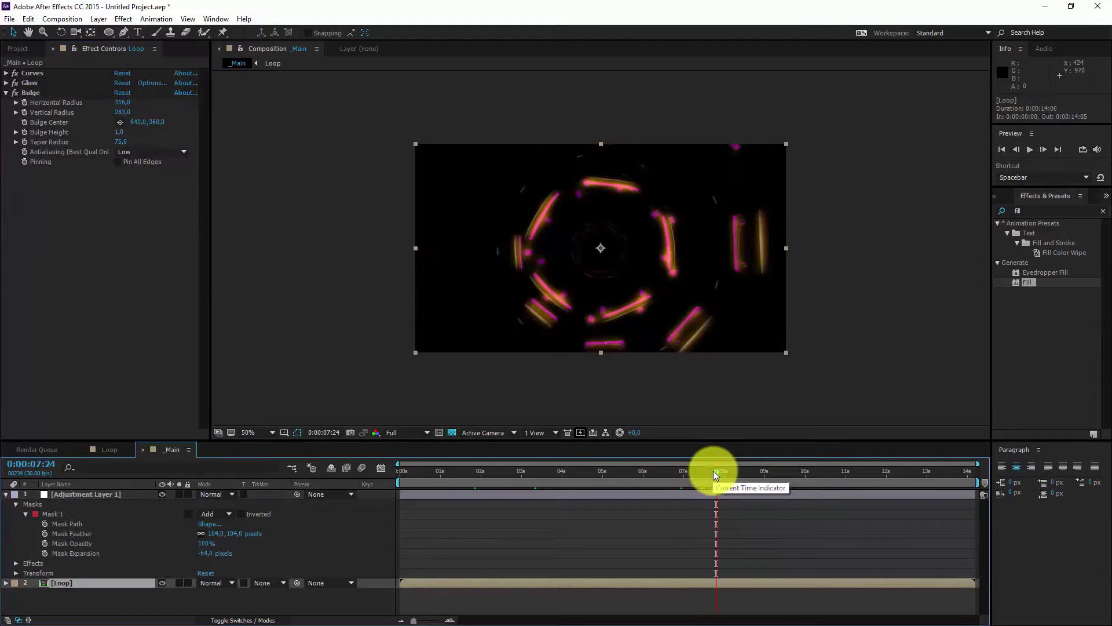
pyautogui.moveTo(716, 472); pyautogui.dragTo(645, 468)
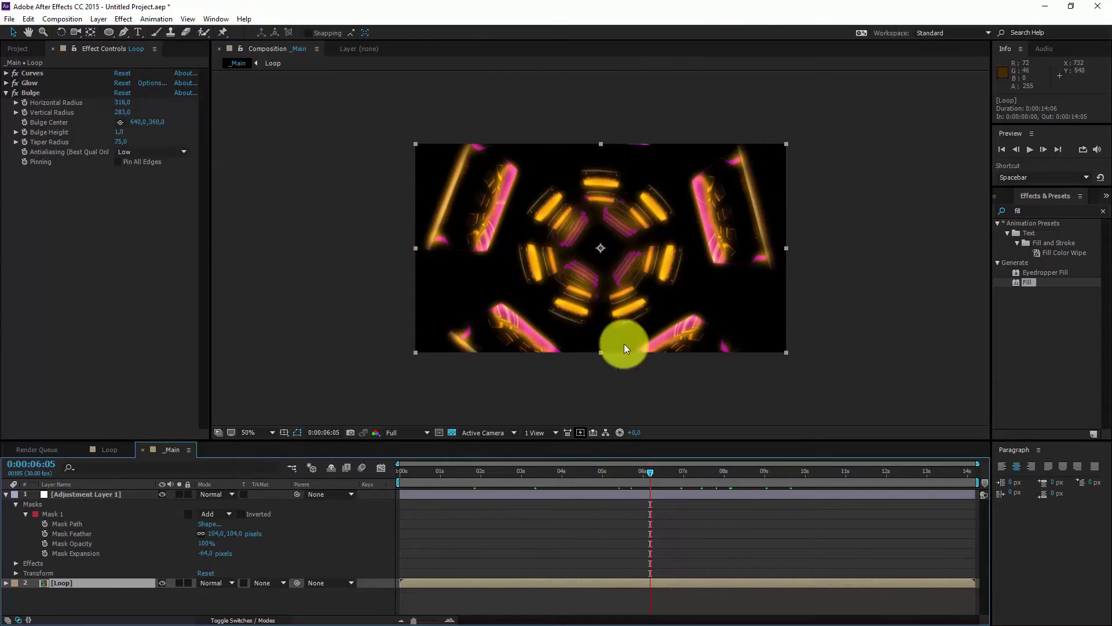
pyautogui.moveTo(650, 471); pyautogui.dragTo(829, 474)
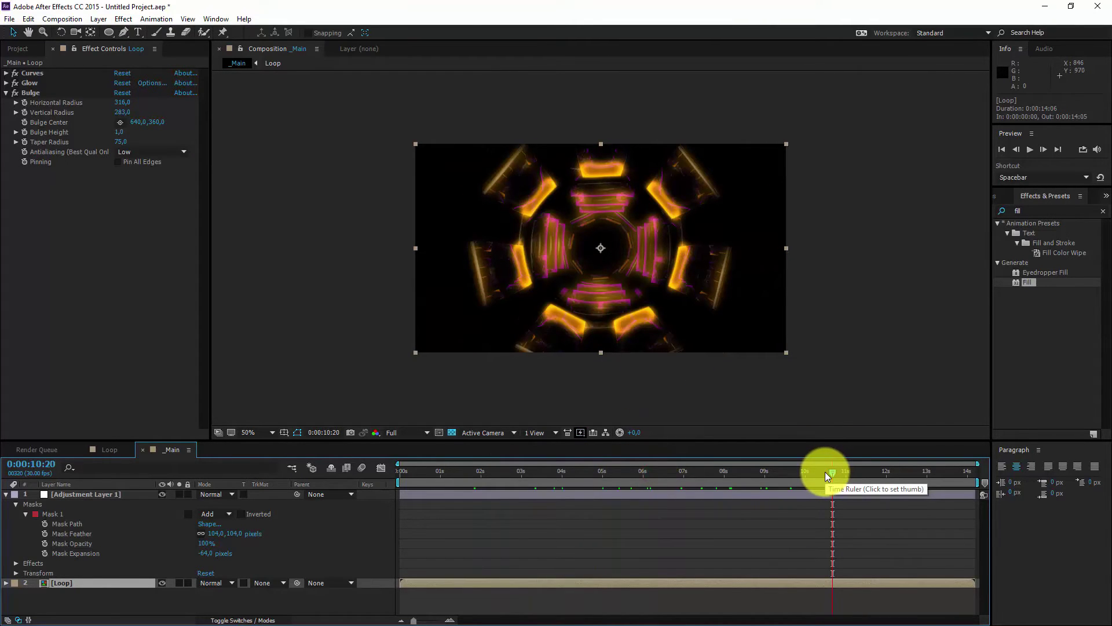